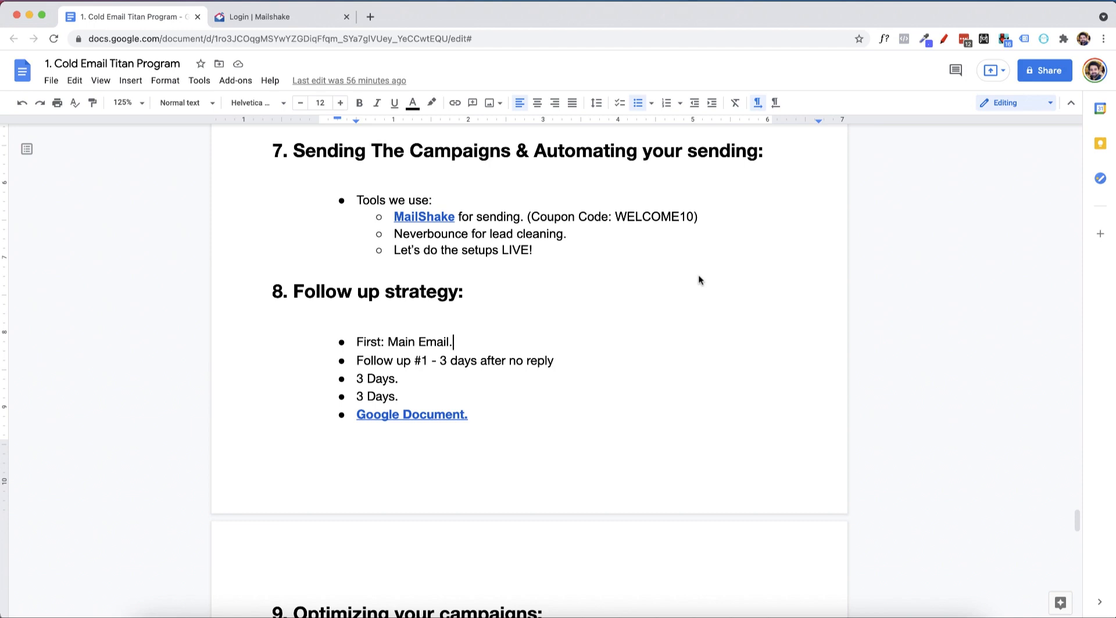
Review the sending tools in section 7 of the Cold Email Titan Program document and the Mailshake login page.
click(313, 17)
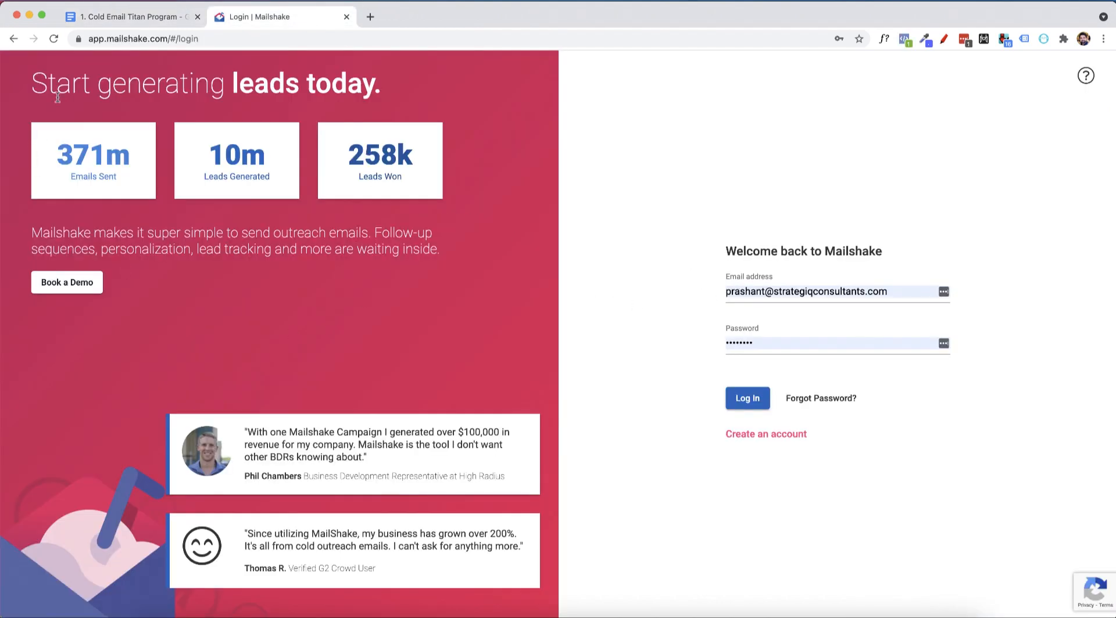
click(130, 19)
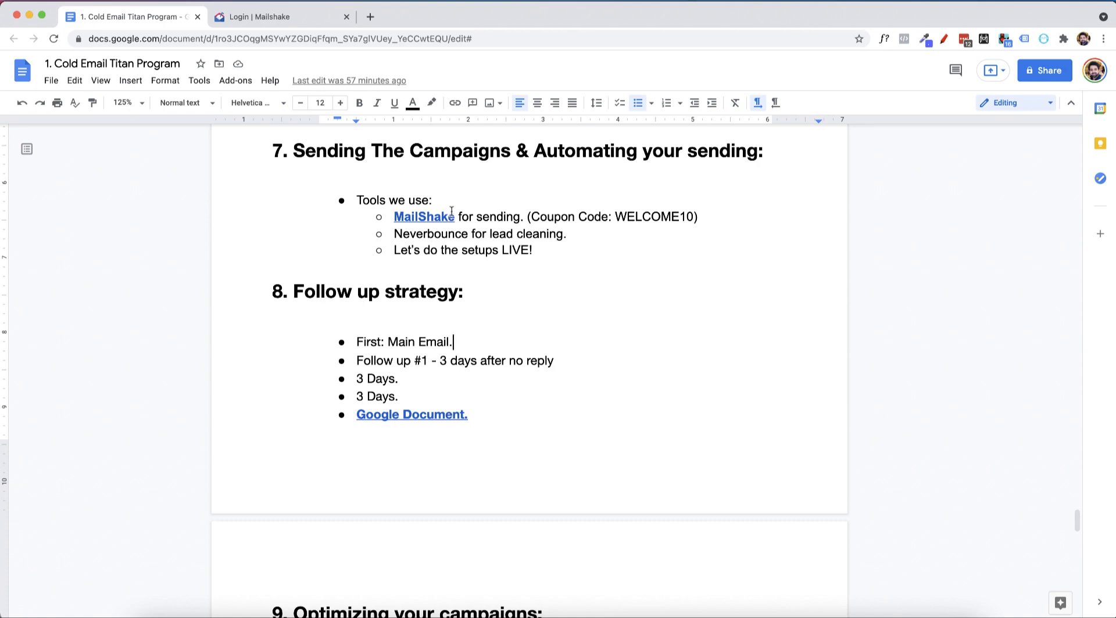
double_click(450, 234)
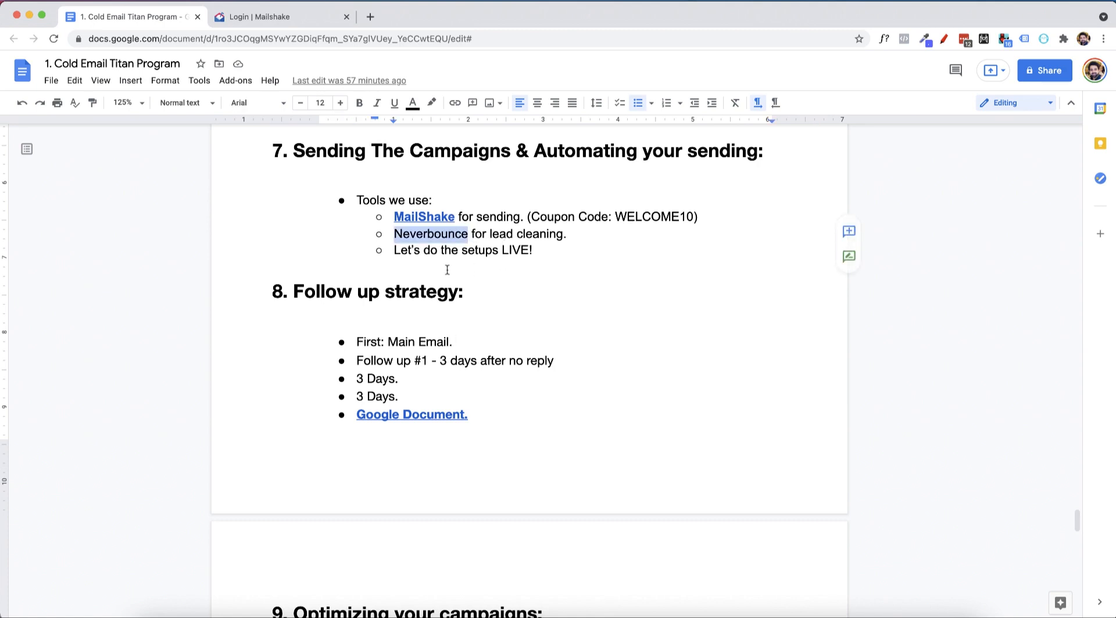
click(292, 17)
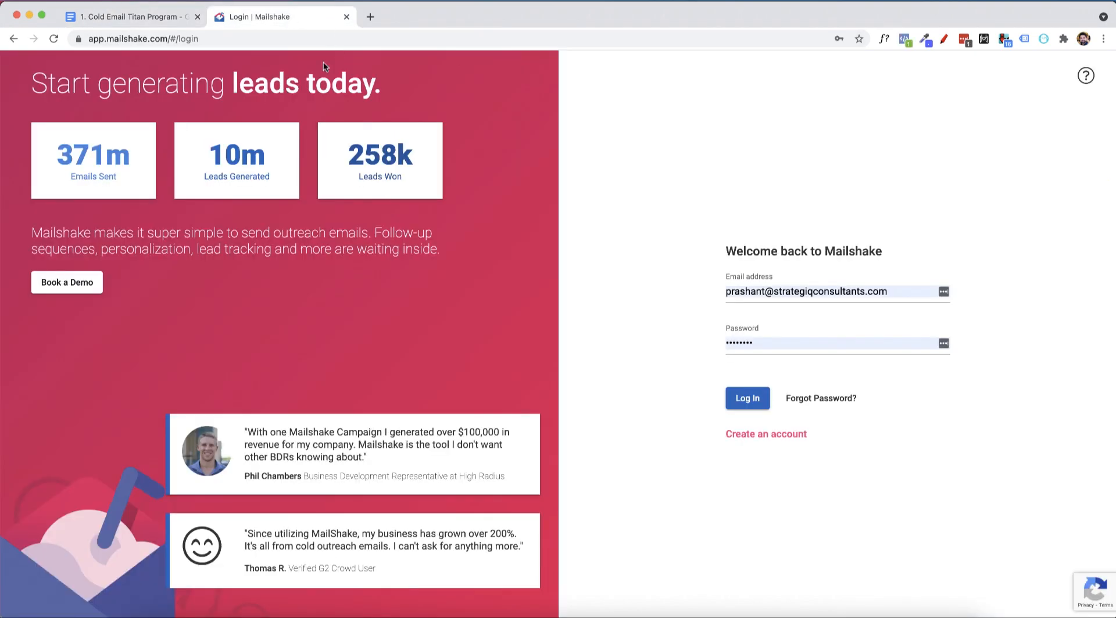
click(138, 16)
click(411, 290)
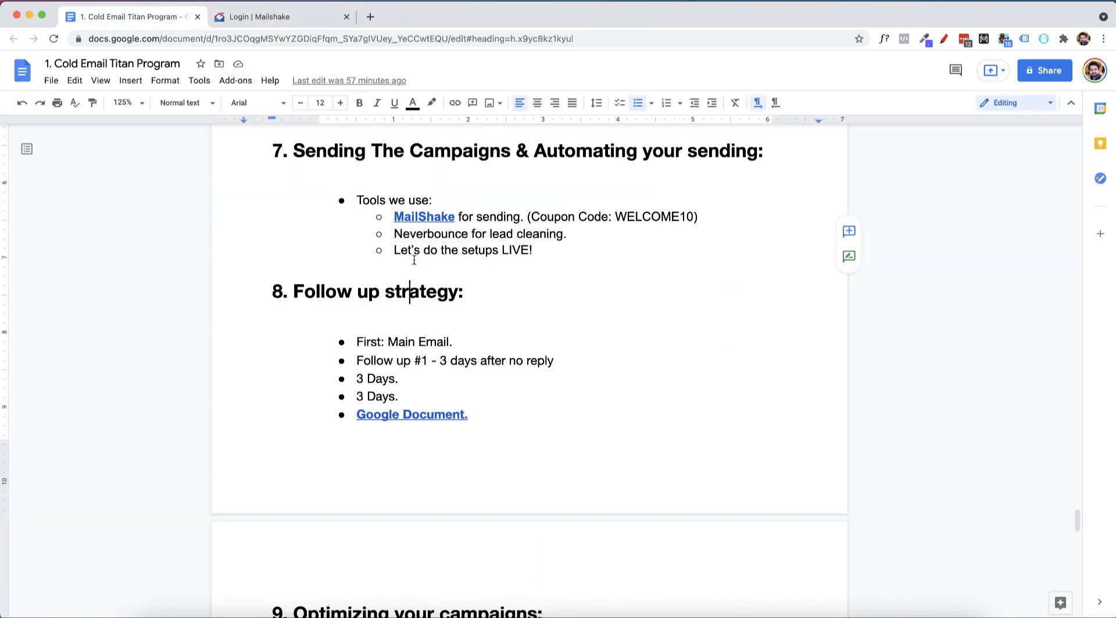
Make the word "LIVE!" bold in the "Let's do the setups LIVE!" bullet of section 7.
drag(532, 250, 503, 250)
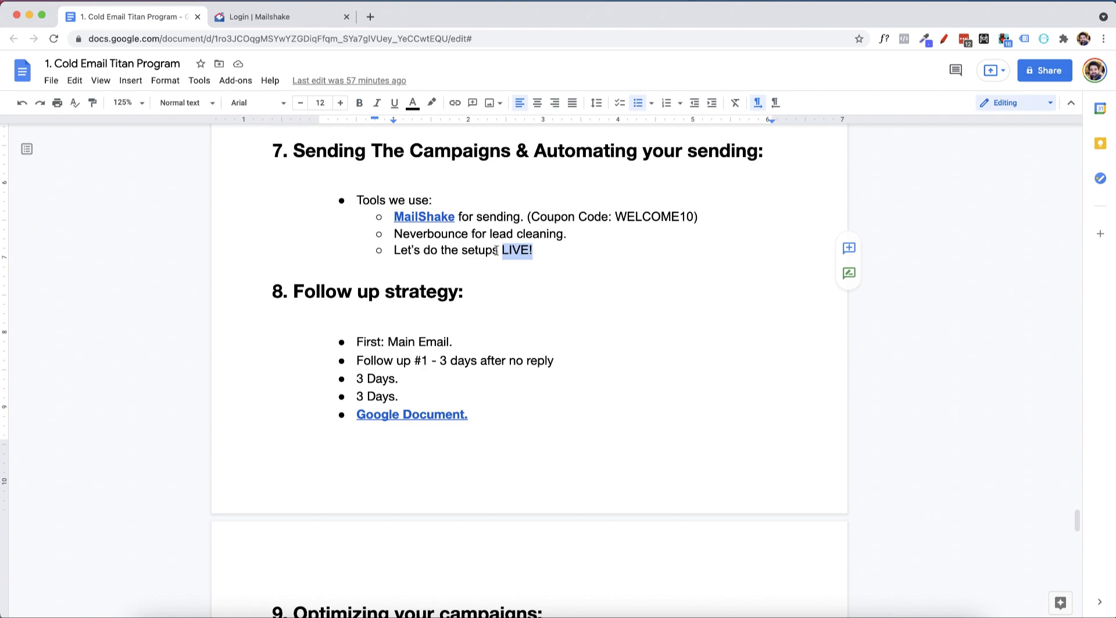
click(294, 18)
click(157, 16)
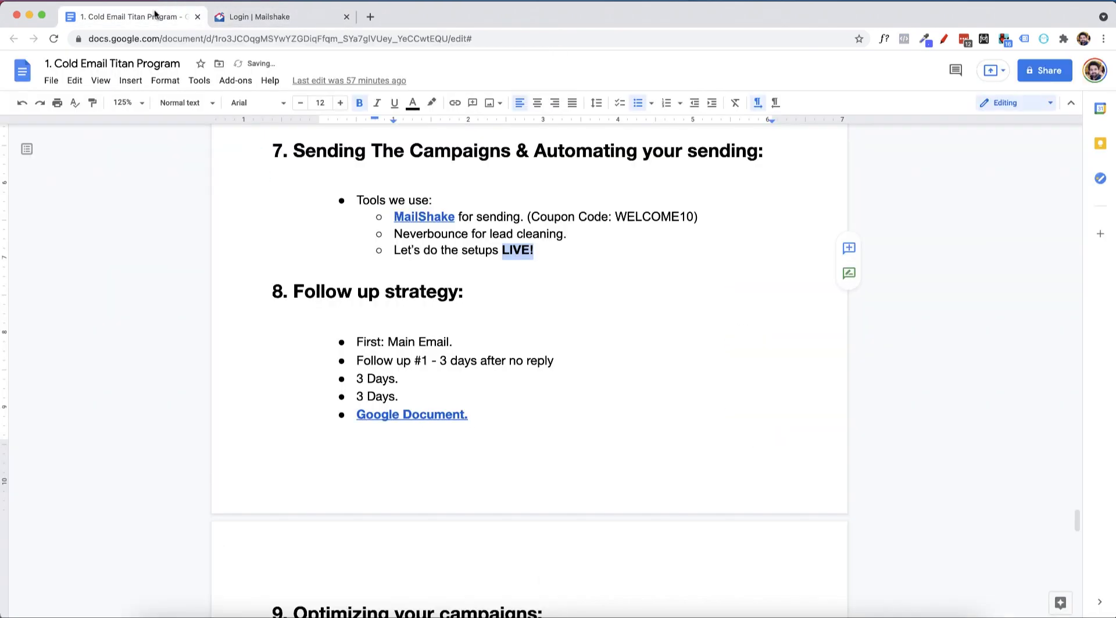
drag(617, 216, 693, 217)
click(301, 22)
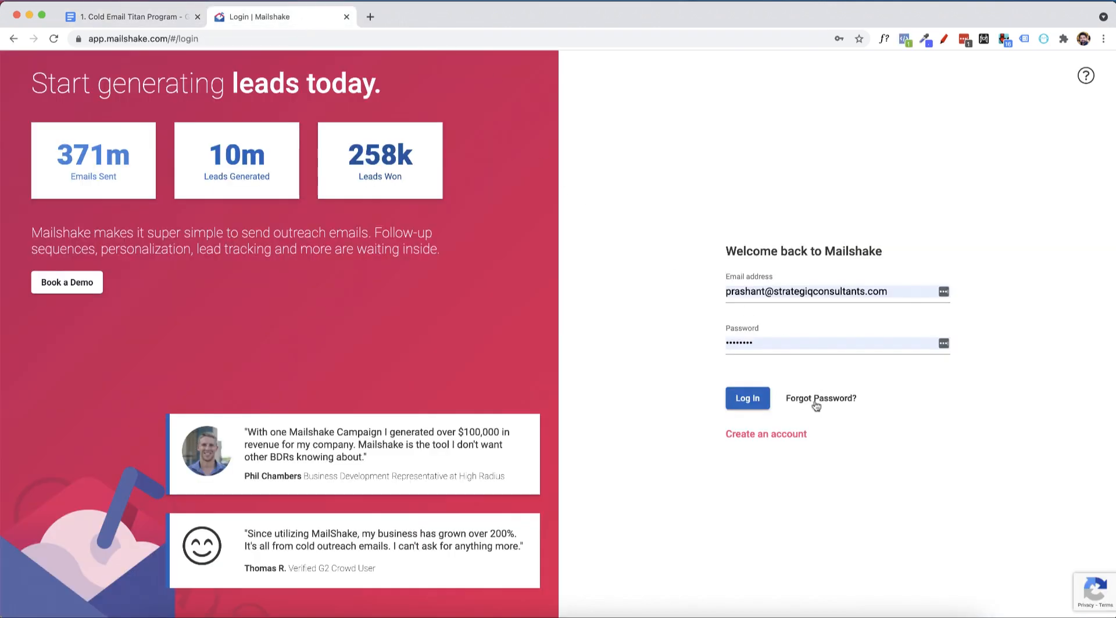
click(796, 434)
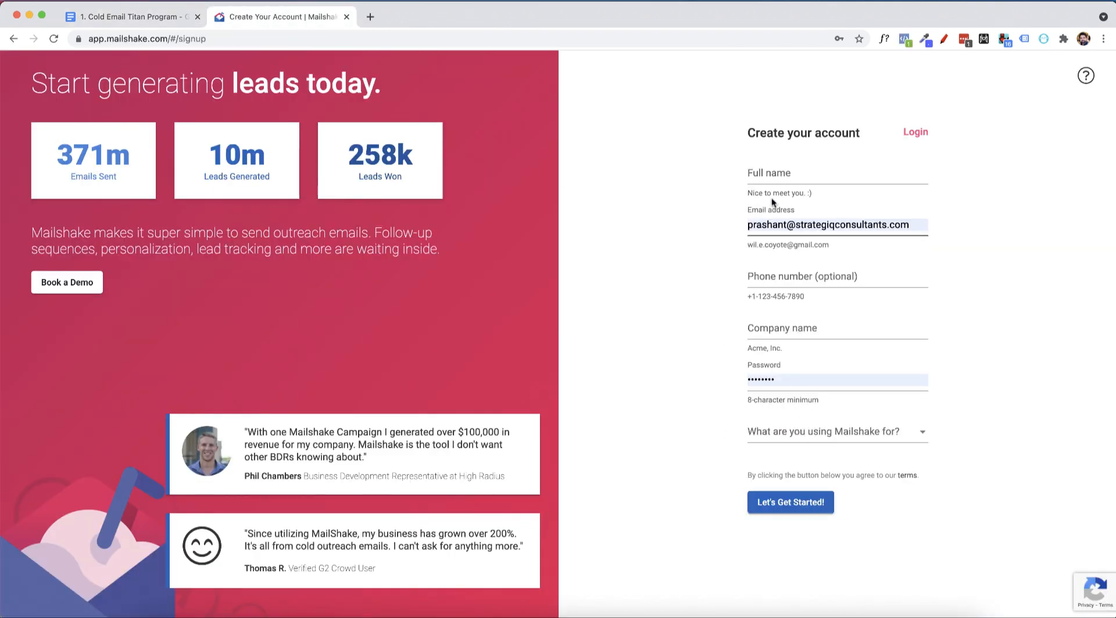
Fill in the full name and replace the prefilled e-mail address in the account creation form.
click(777, 182)
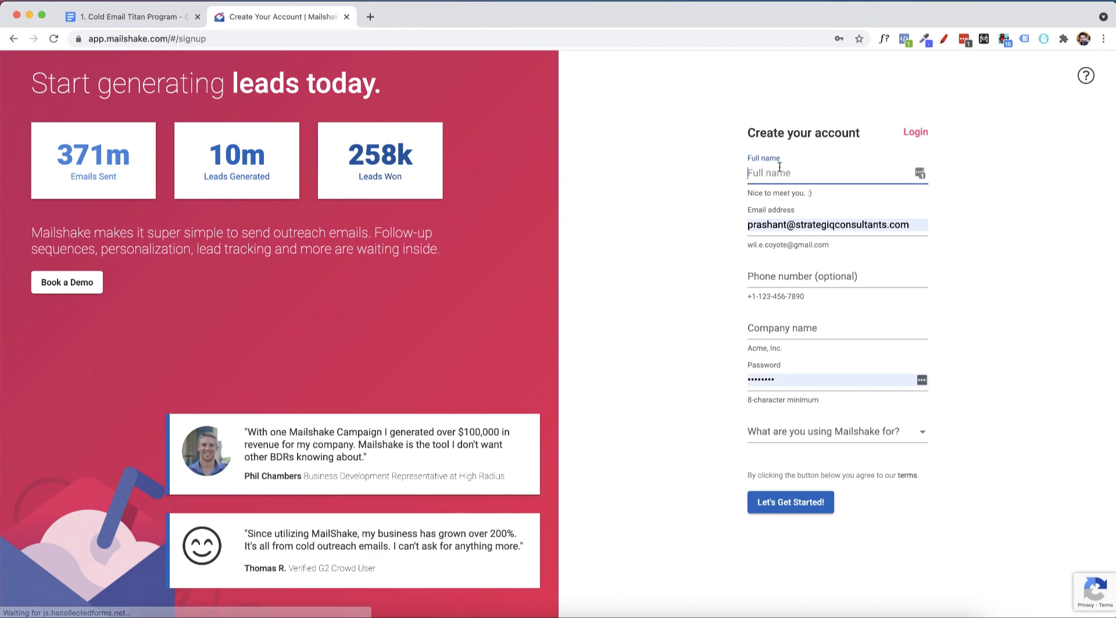
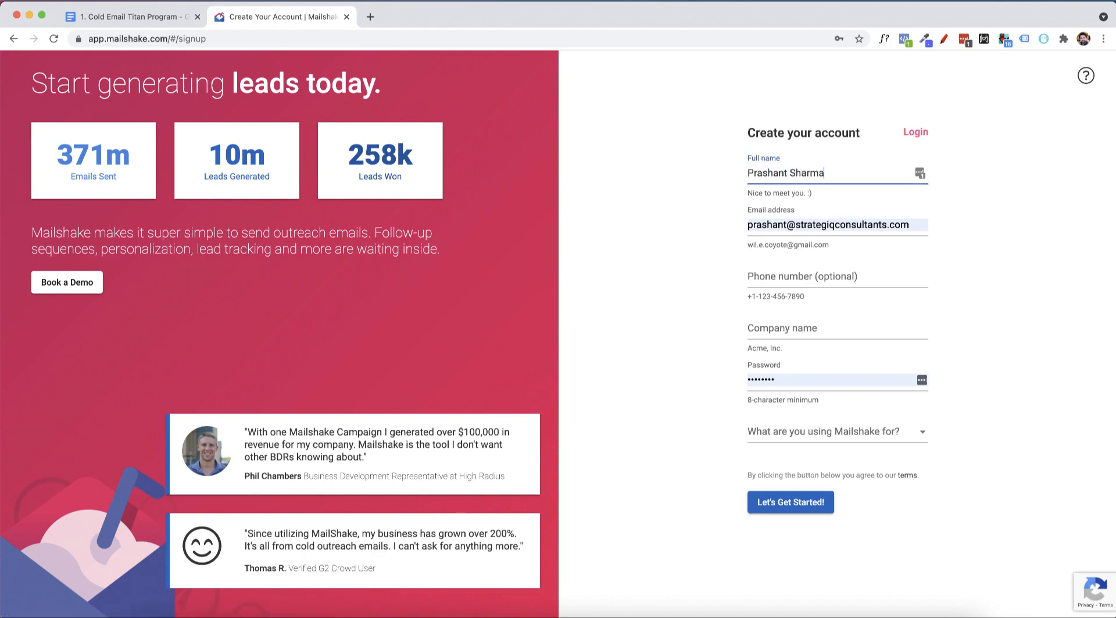
key(Tab)
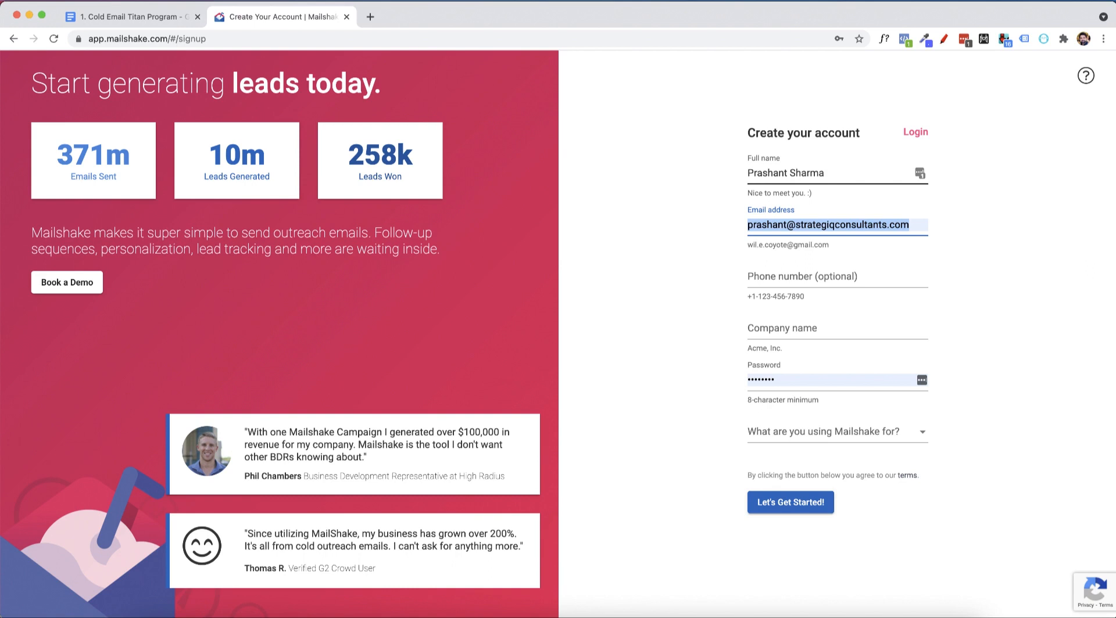
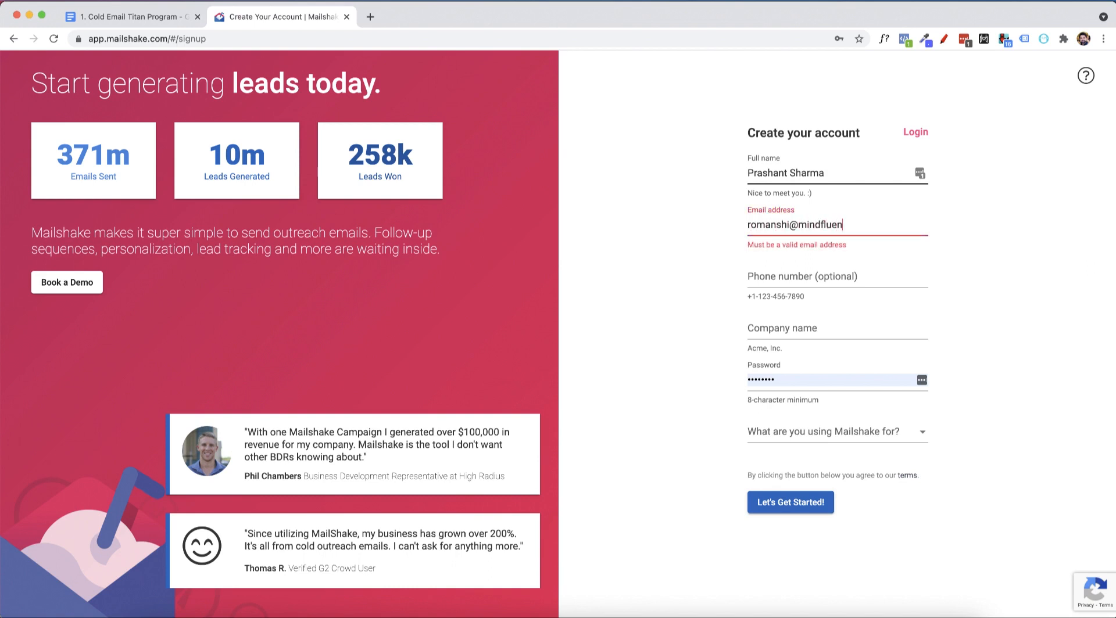
key(Tab)
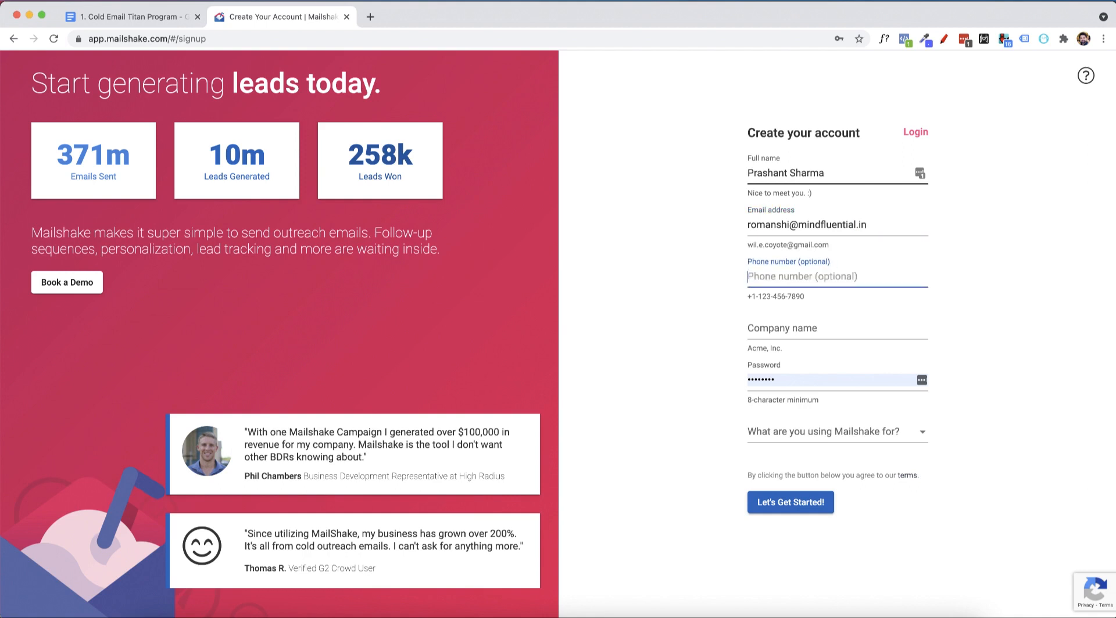
Enter the account holder's phone number without spaces, replacing the wrongly inserted text snippets.
text(phone)
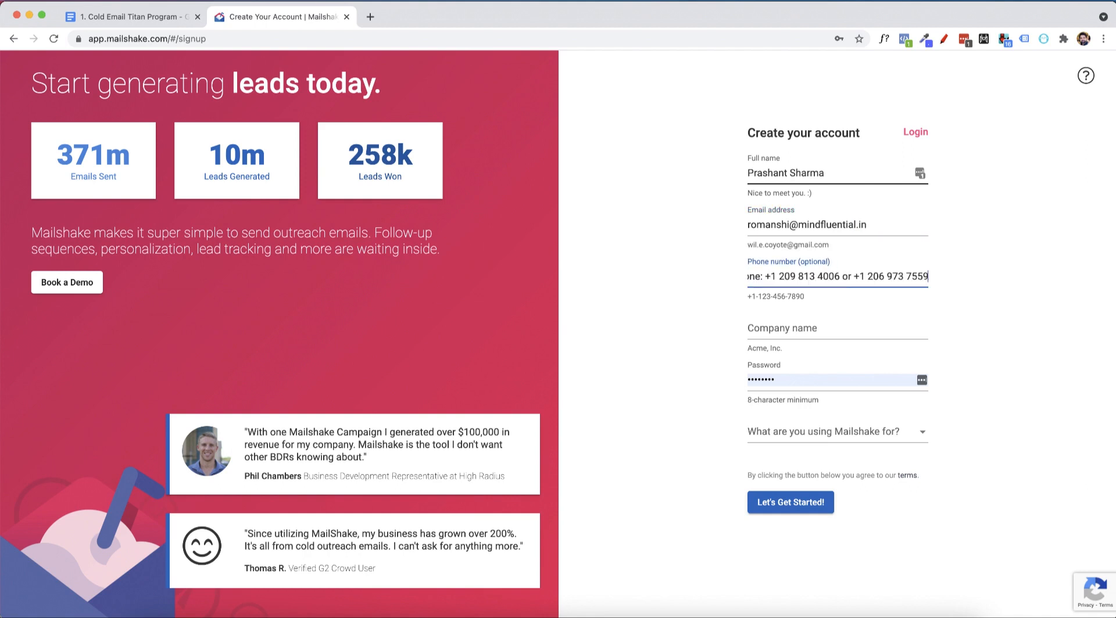
triple_click(771, 280)
text(zson)
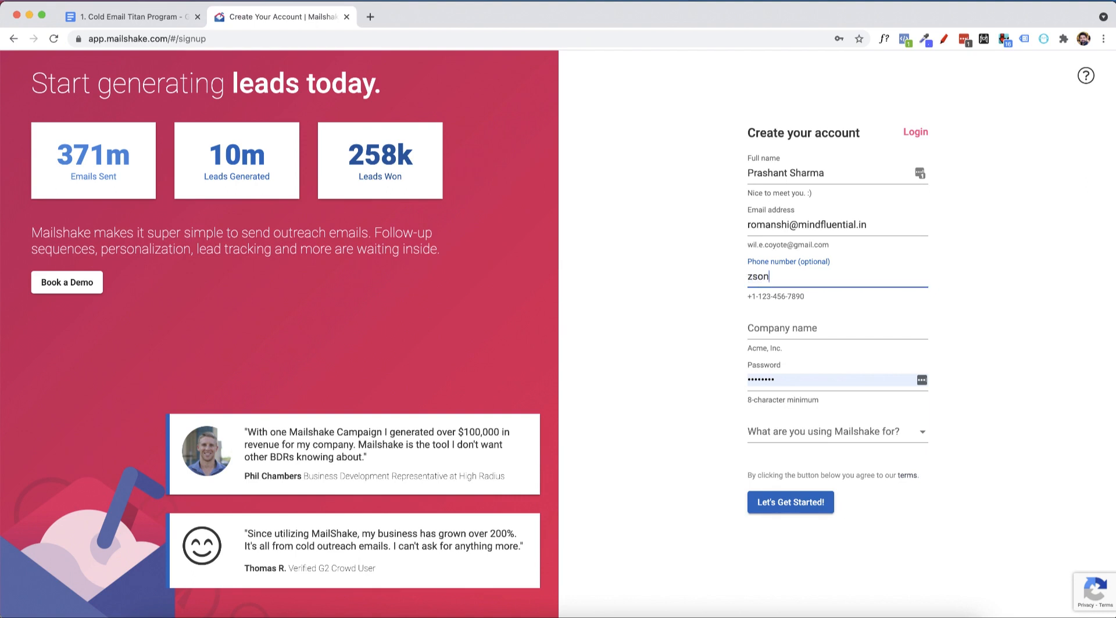
text(et)
key(super+a)
click(768, 277)
key(BackSpace)
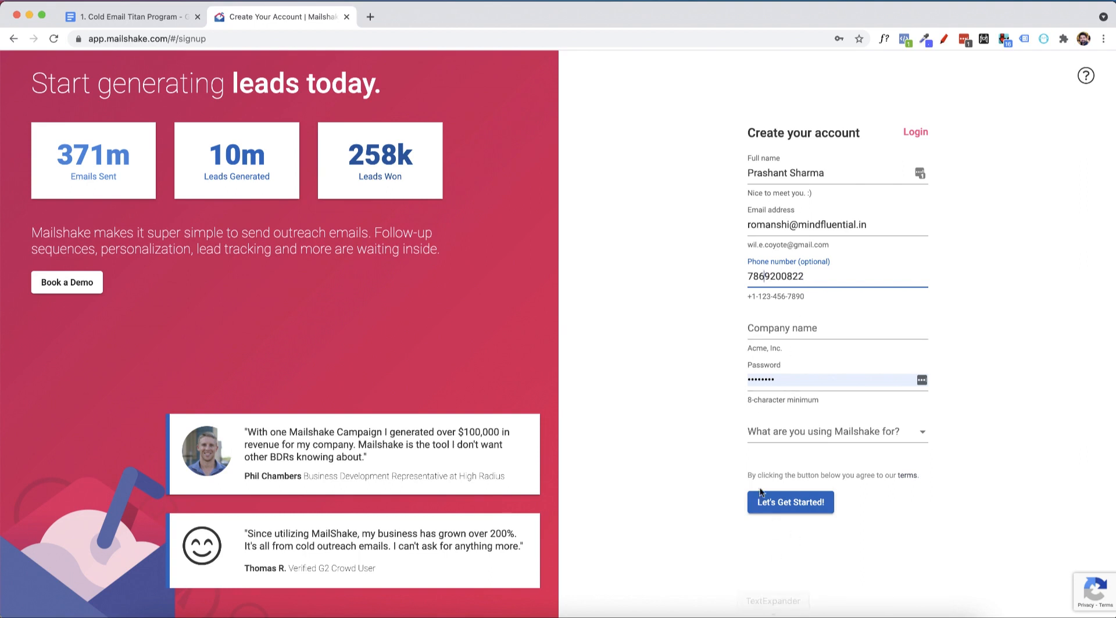
Enter Mindfluential as the company name and type a new account password over the prefilled one.
click(813, 327)
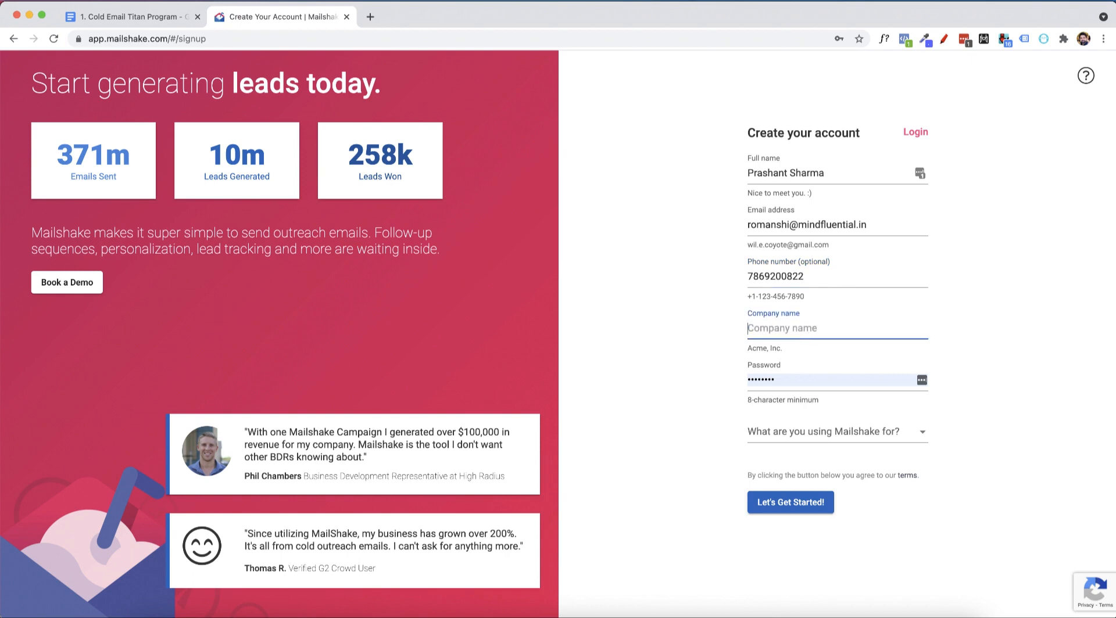
text(Mindfluential)
key(Tab)
text(•••)
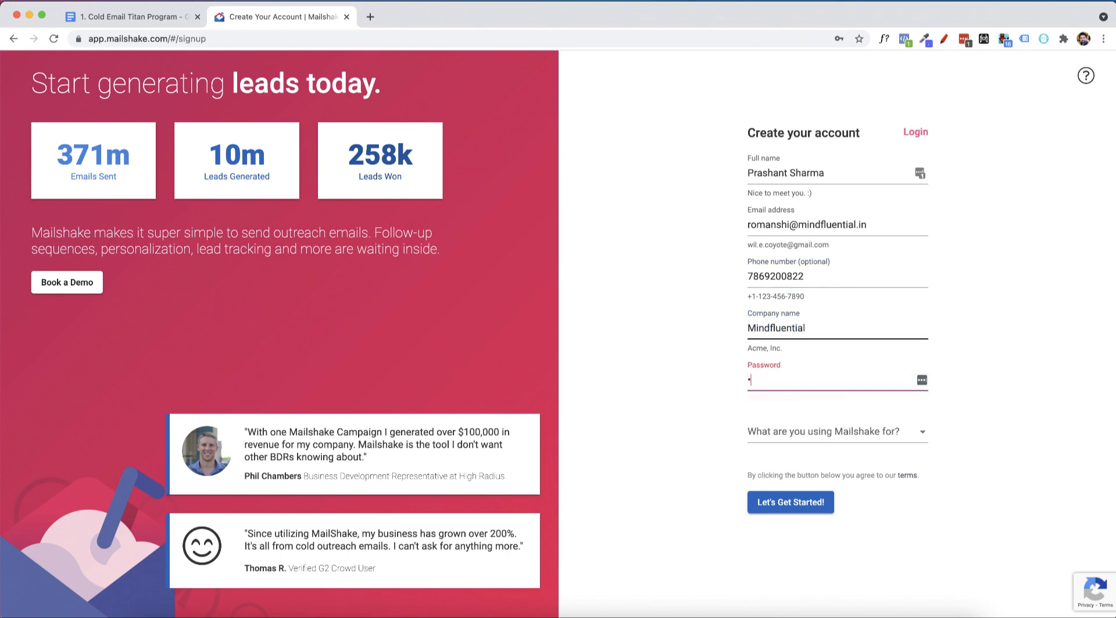
text(•••••••)
key(super+a)
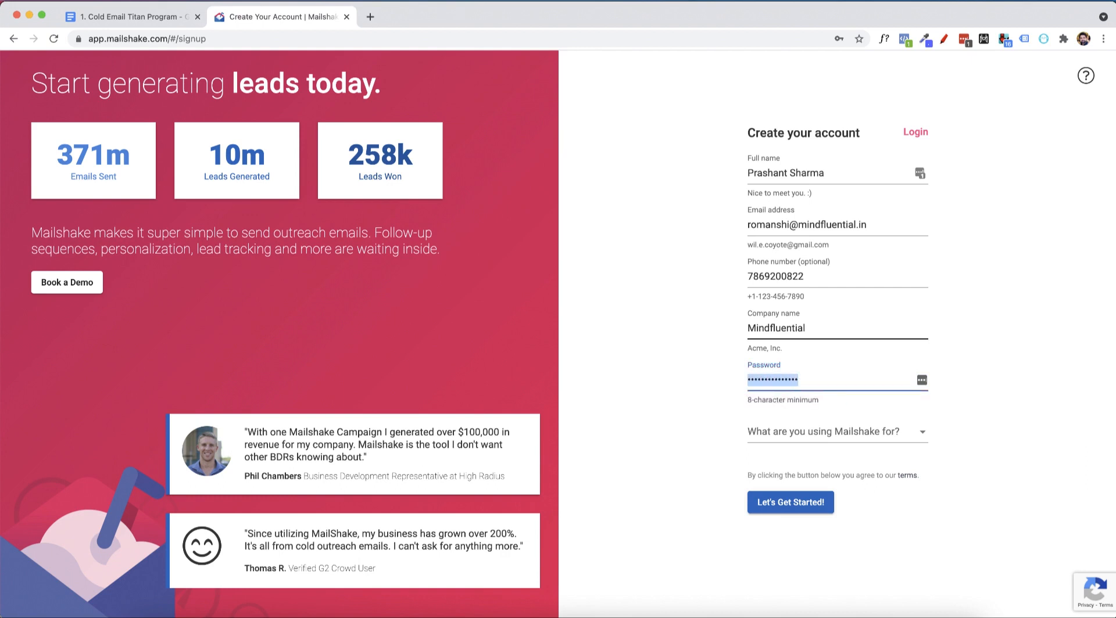
text(•••••••)
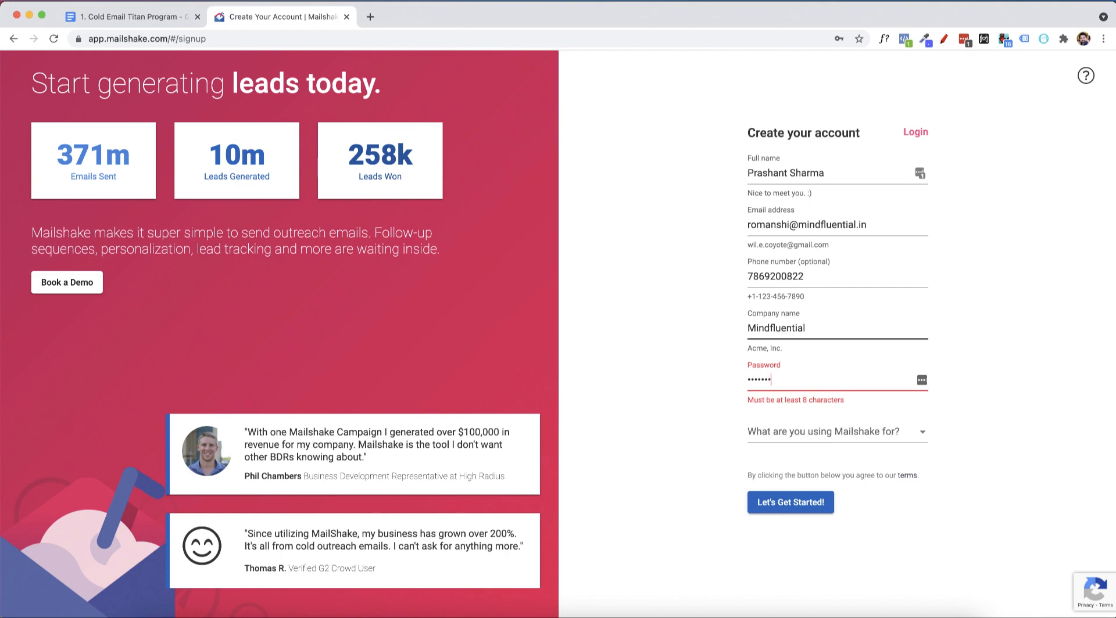
text(••••••)
key(Tab)
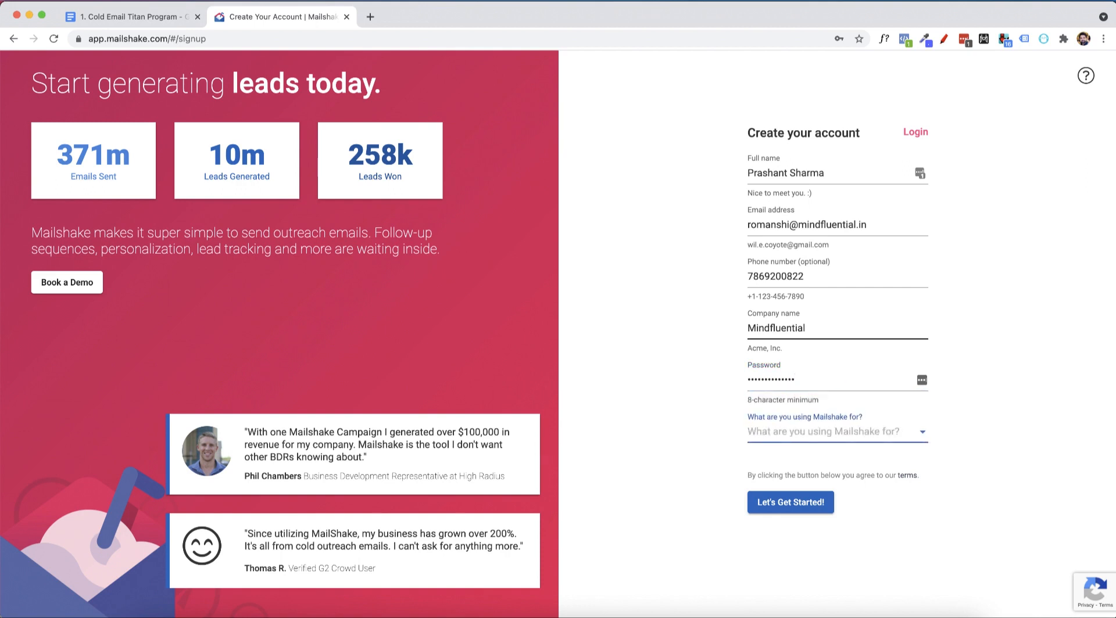
Submit the sign-up form with Marketing/PR as the intended use, saving the login in the browser but not in LastPass.
click(925, 433)
click(843, 476)
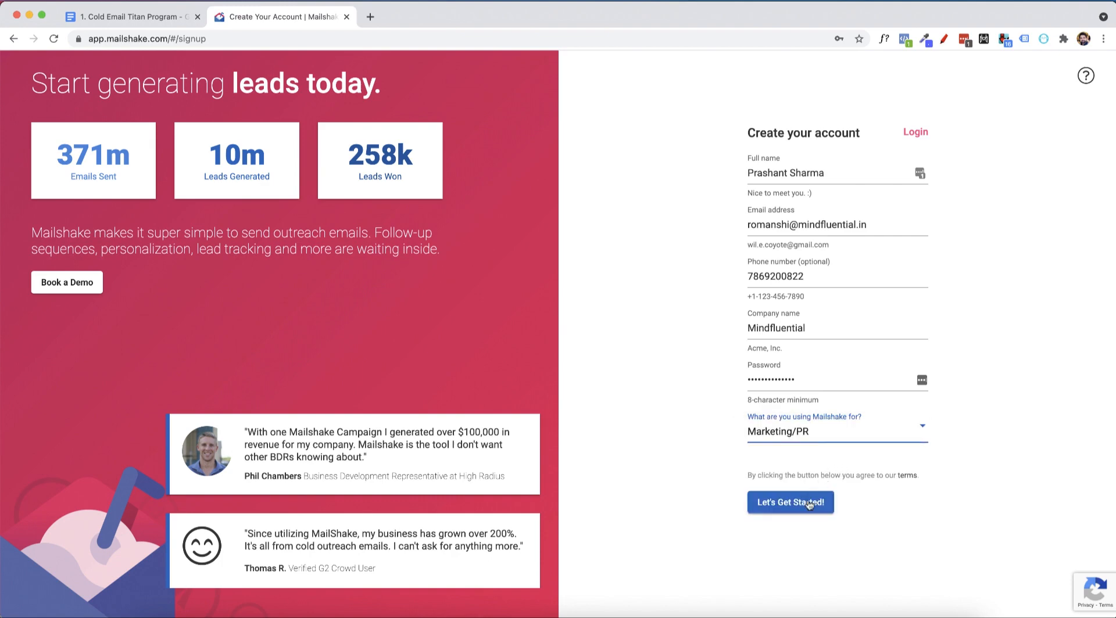
click(809, 503)
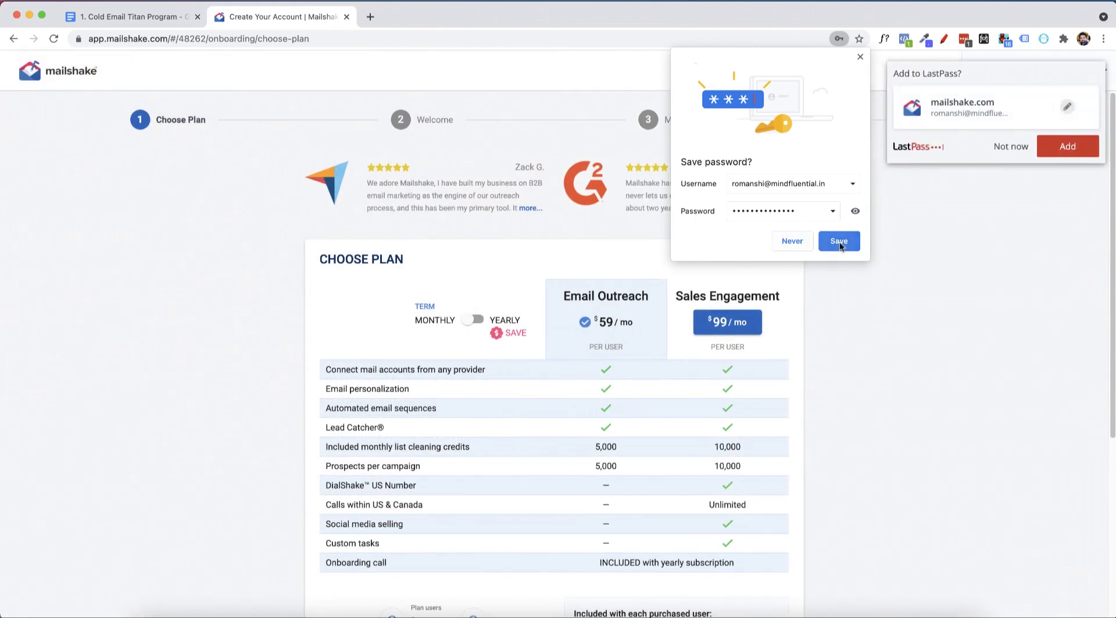
click(839, 241)
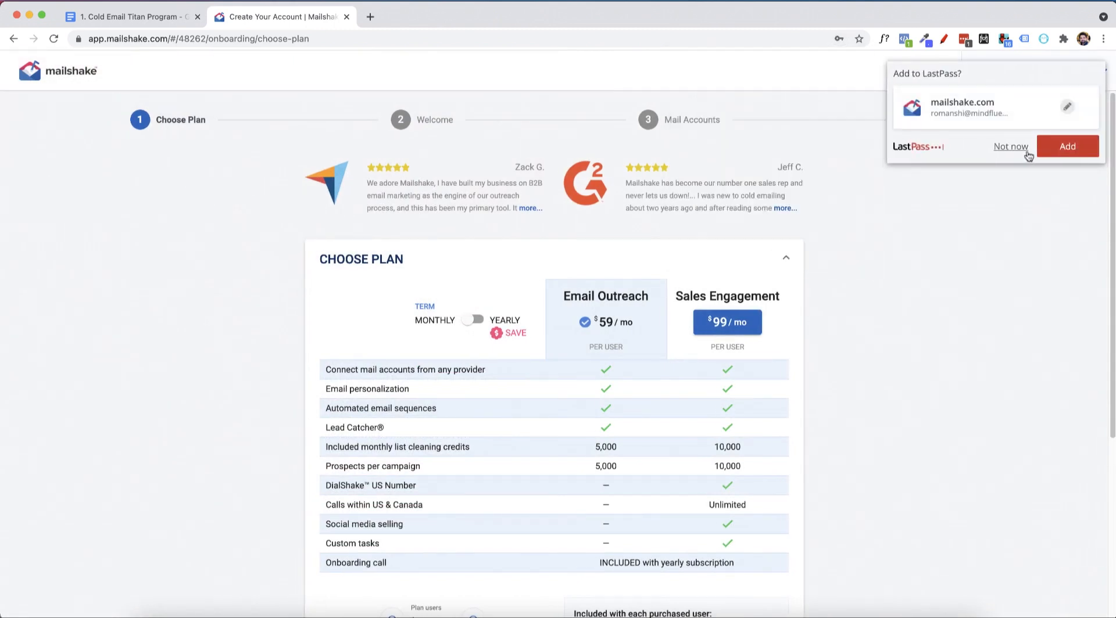
click(1011, 147)
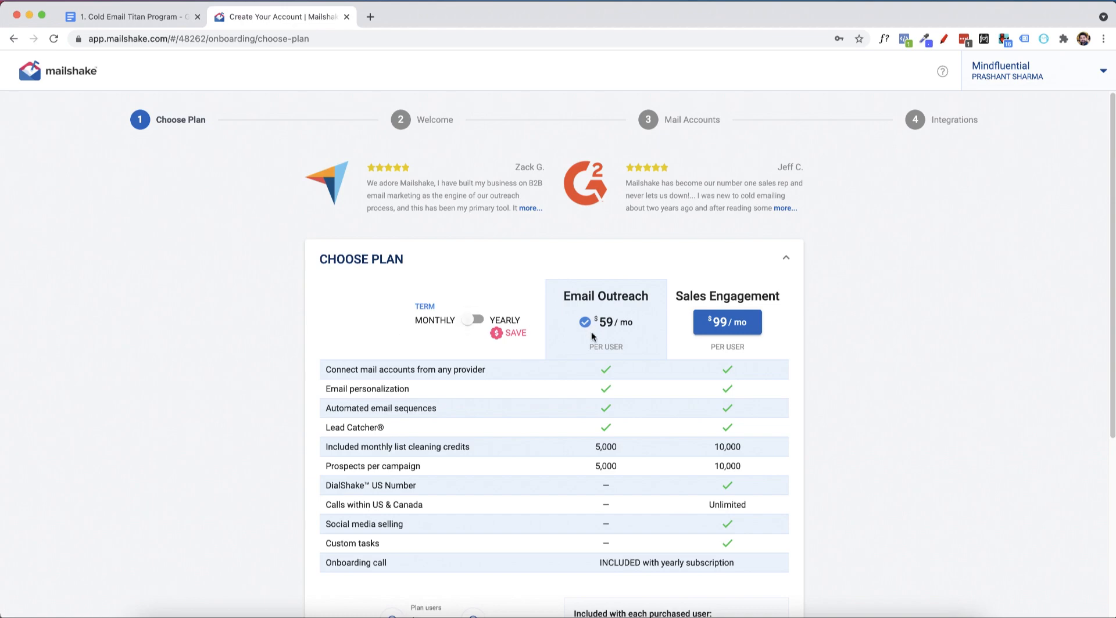
Accept the monthly Email Outreach plan for one user and continue to payment.
scroll(591, 333, down, 5)
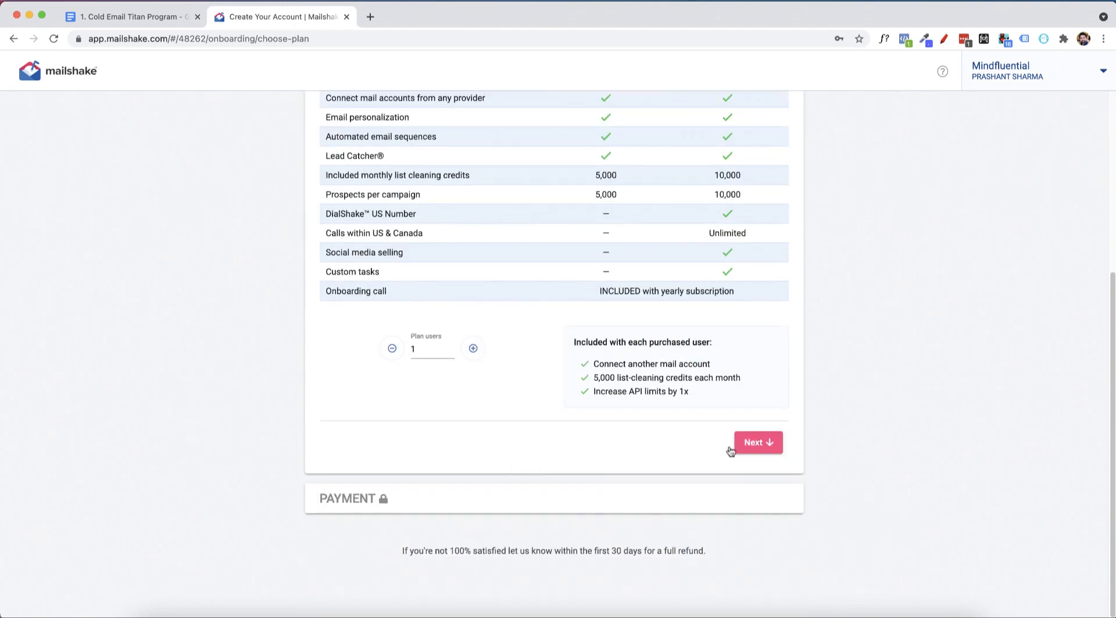
click(755, 444)
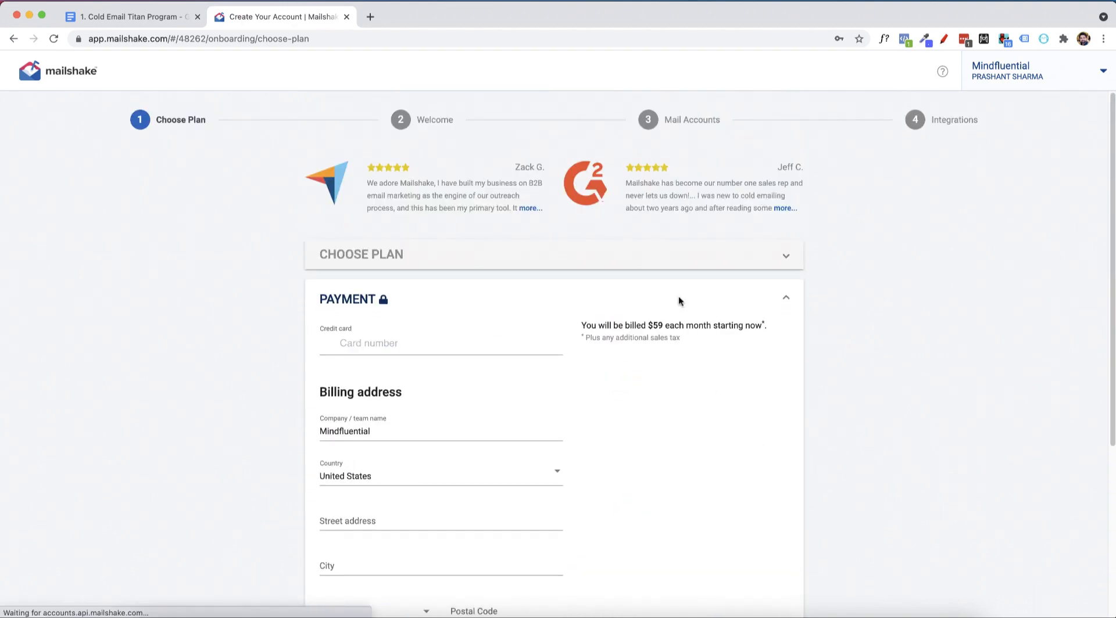
Fill in the street address and city of the billing address.
scroll(428, 378, down, 3)
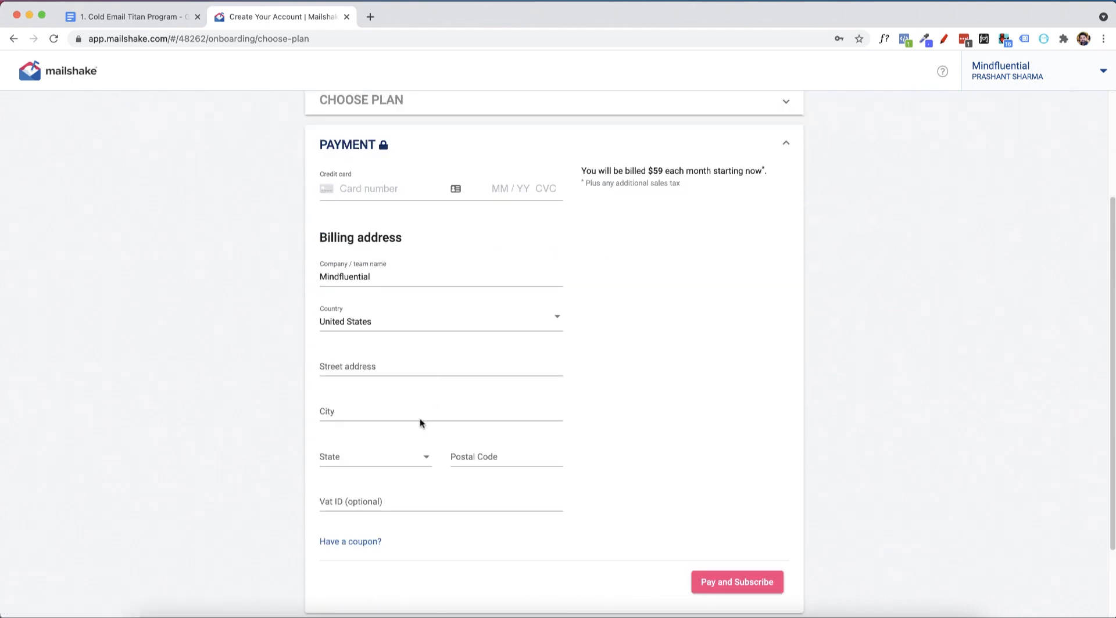
click(416, 367)
text(z)
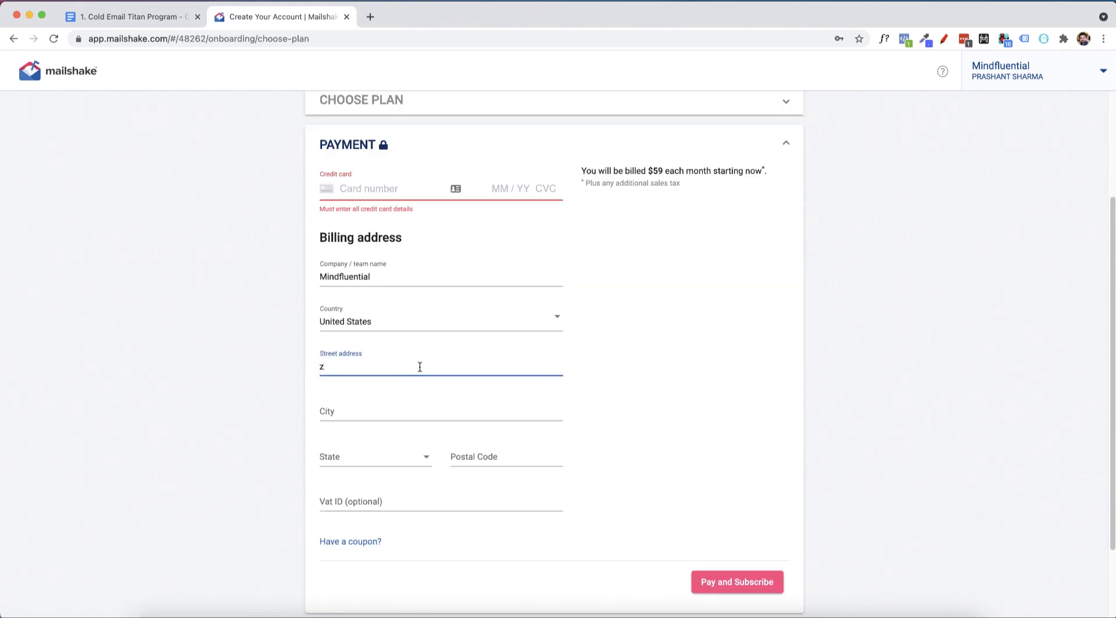
text(ad)
click(517, 416)
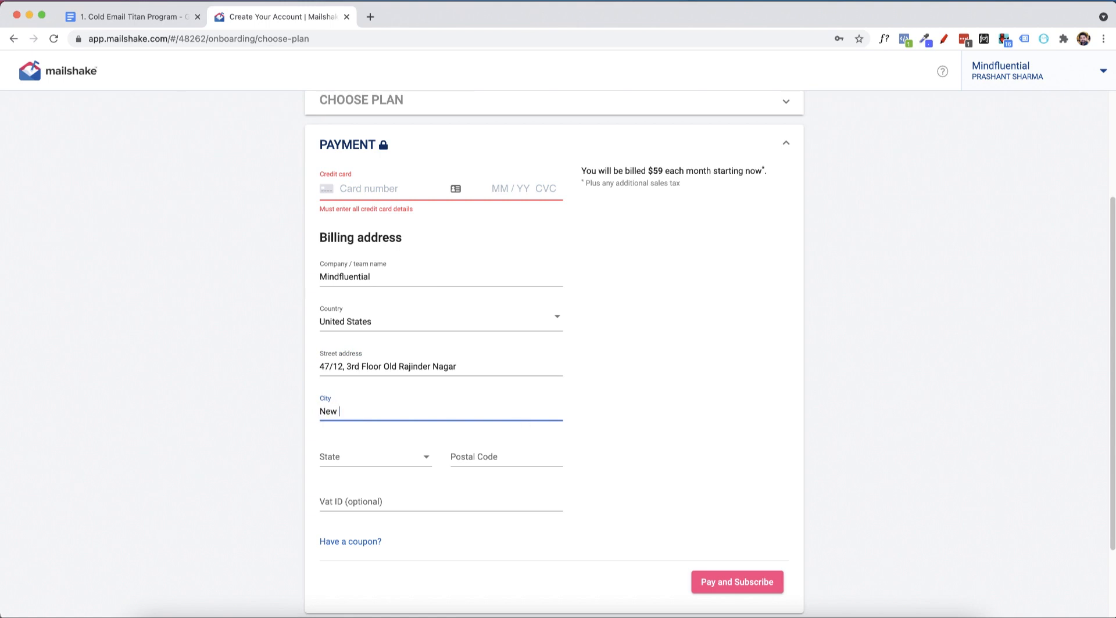
text(New Delhi)
Set the billing address's state to District Of Columbia, checking the list of states for other options.
key(Tab)
key(d)
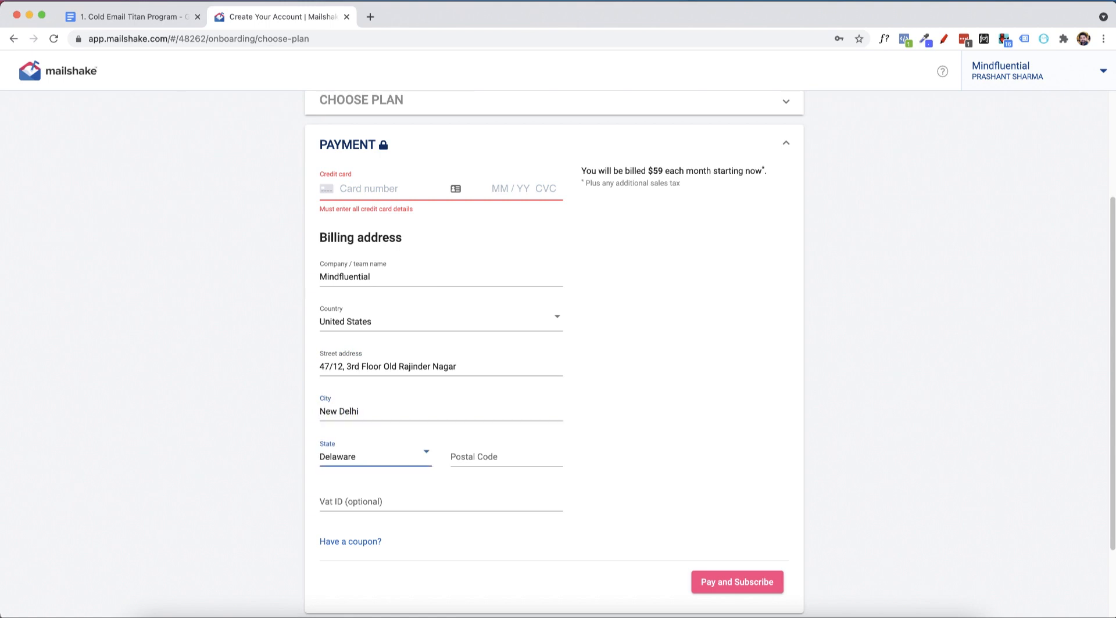
key(d)
key(d)
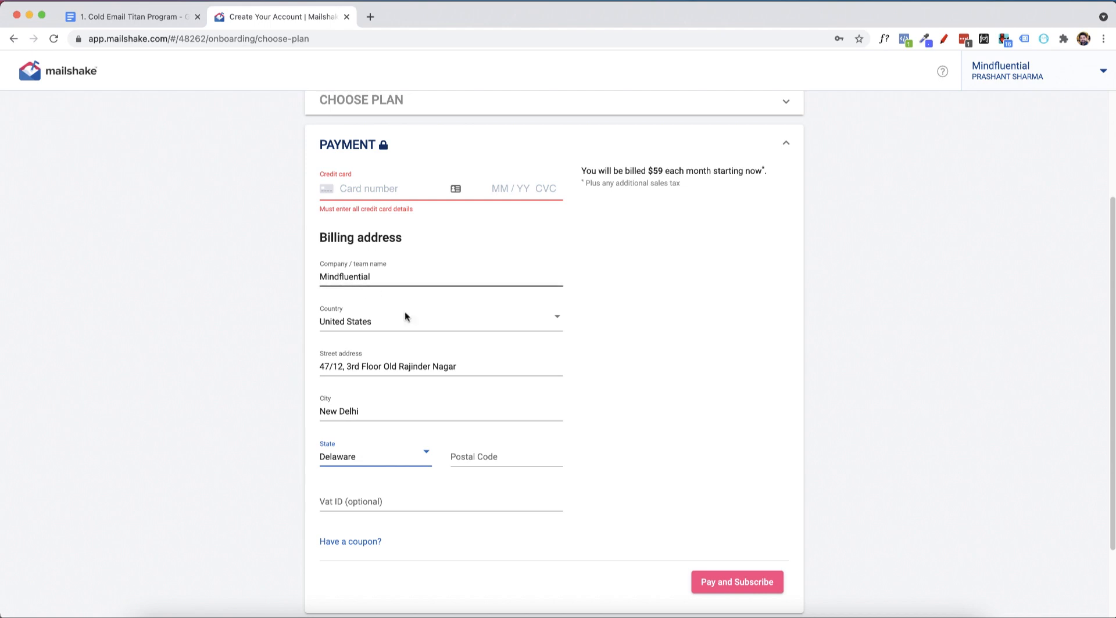
key(d)
click(390, 468)
scroll(392, 469, down, 10)
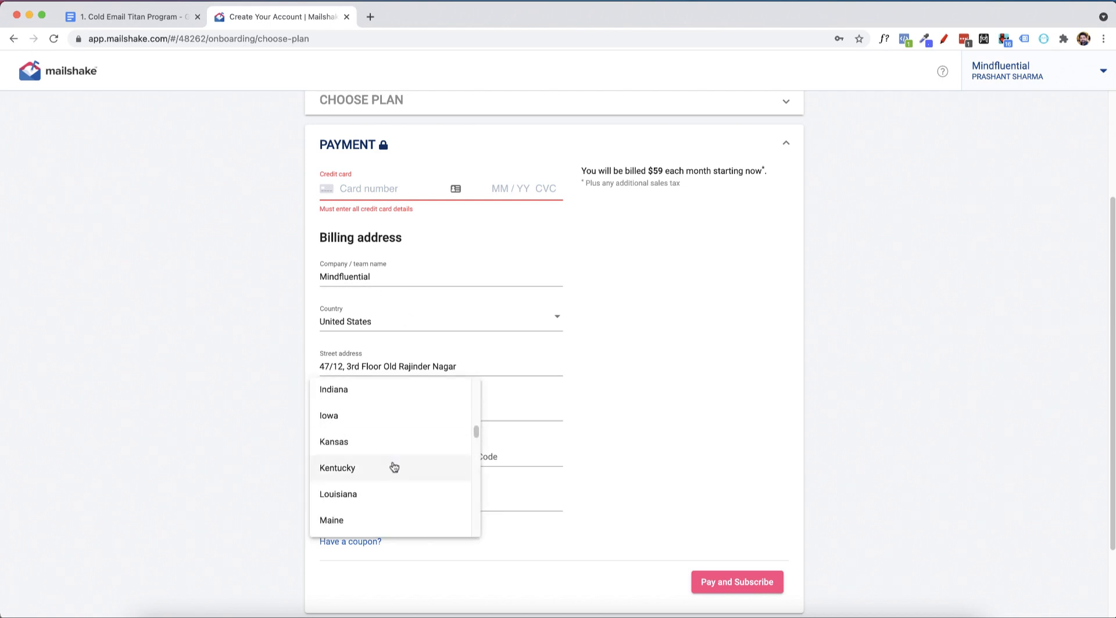
scroll(407, 467, down, 3)
click(530, 450)
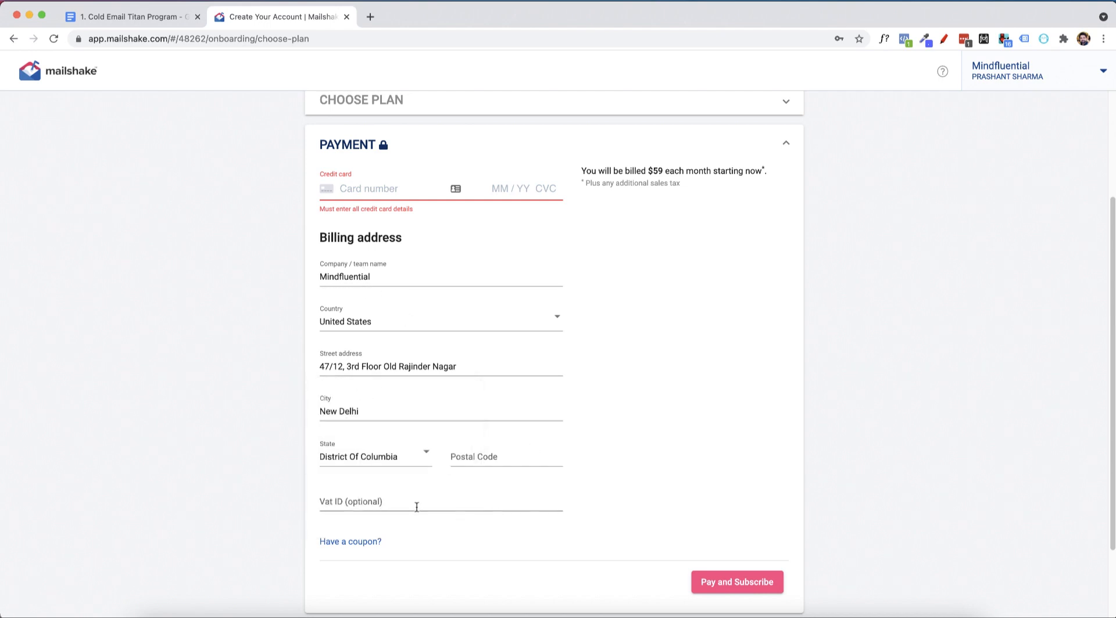
Switch the billing address's country to Other and fill in its region and postal code.
click(393, 329)
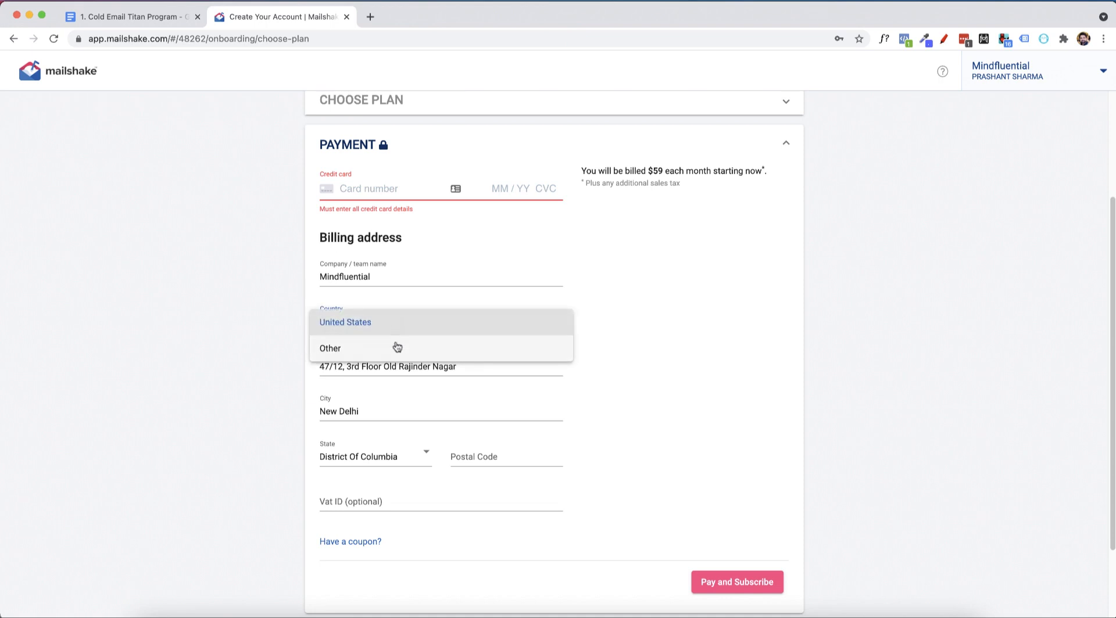
click(397, 347)
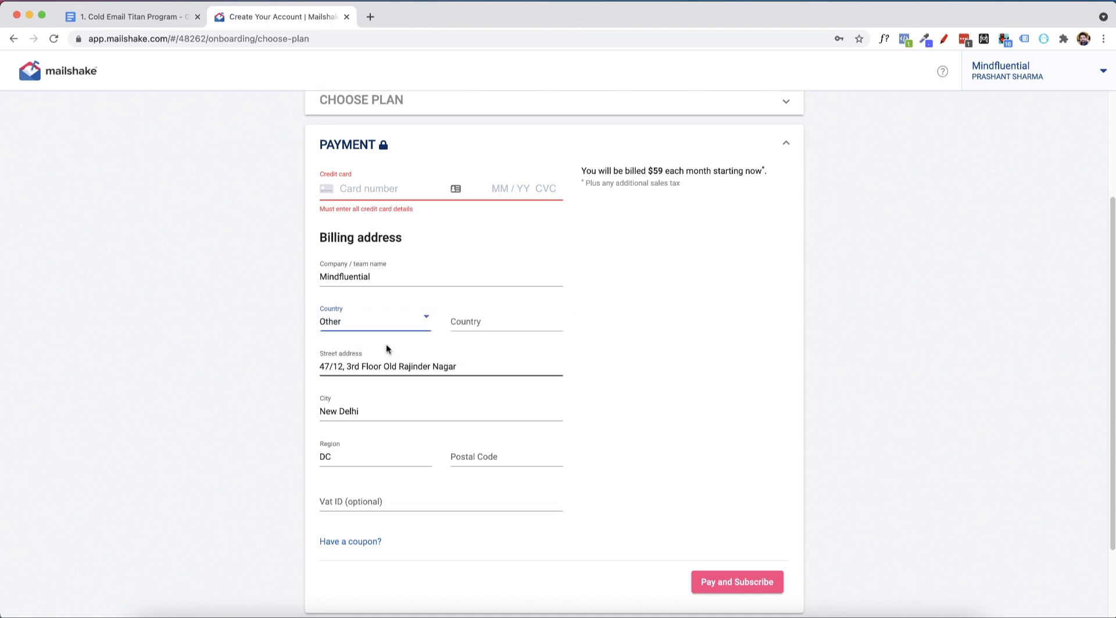
click(410, 457)
key(BackSpace)
key(BackSpace)
text(Delh)
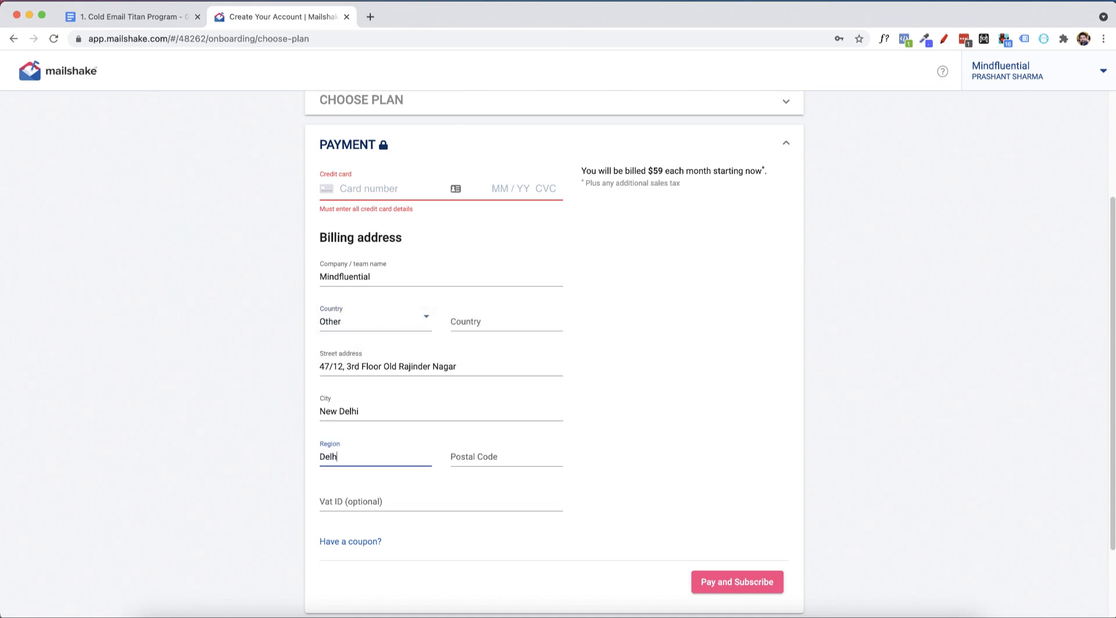
text(i)
key(Tab)
text(1)
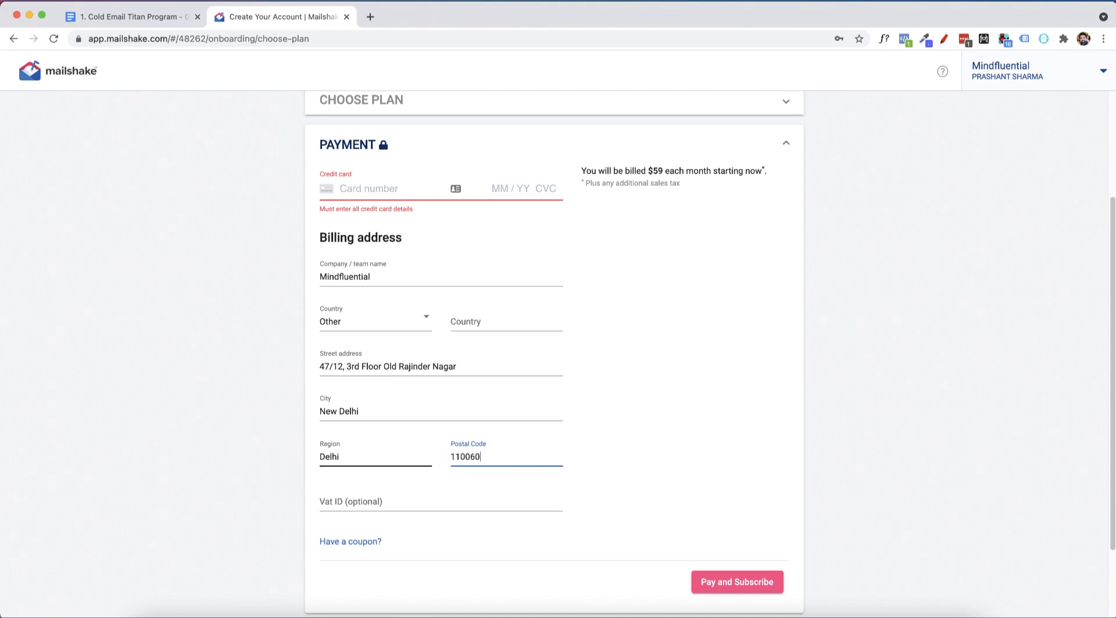
Fill in the company's VAT ID and enter India as the billing country.
key(Tab)
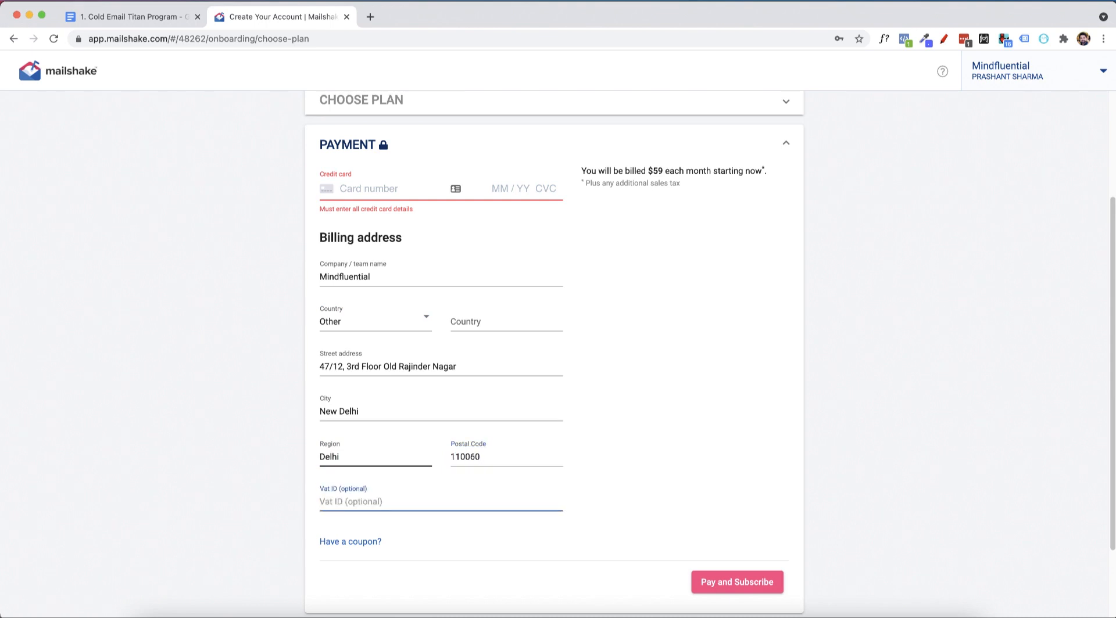
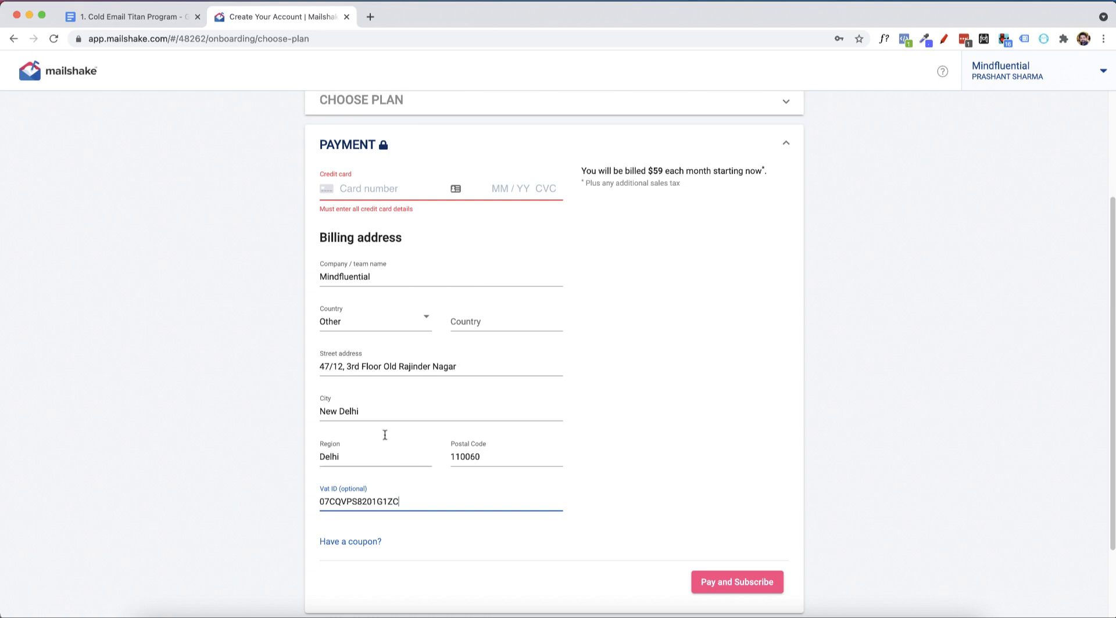
click(504, 314)
text(India)
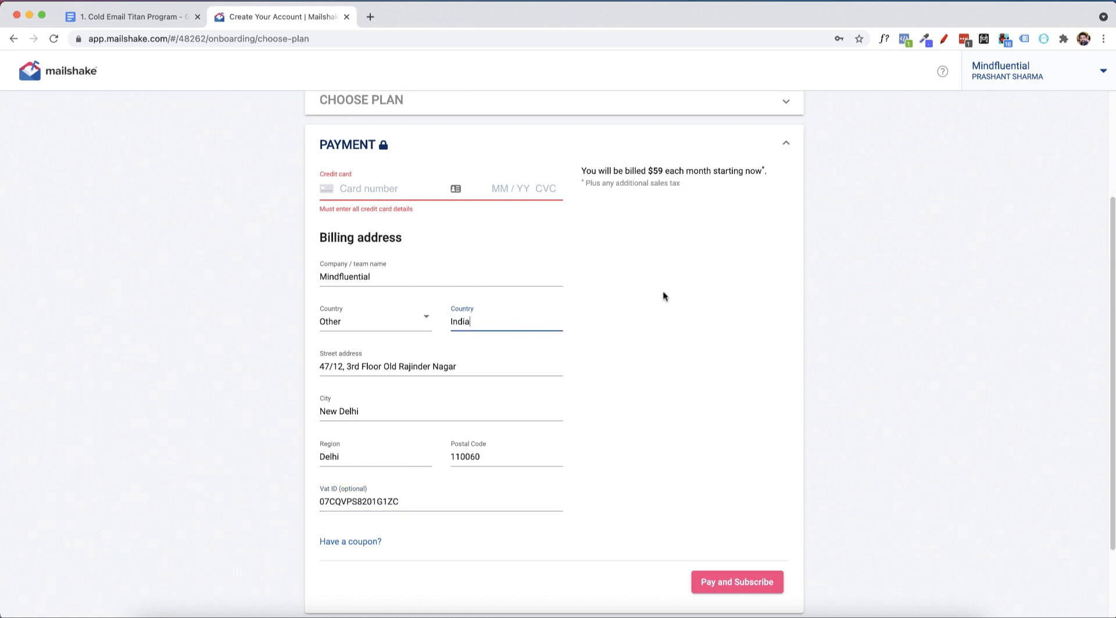
Fill in the credit card details, apply the coupon WELCOME10, and pay for the subscription.
click(360, 189)
click(386, 222)
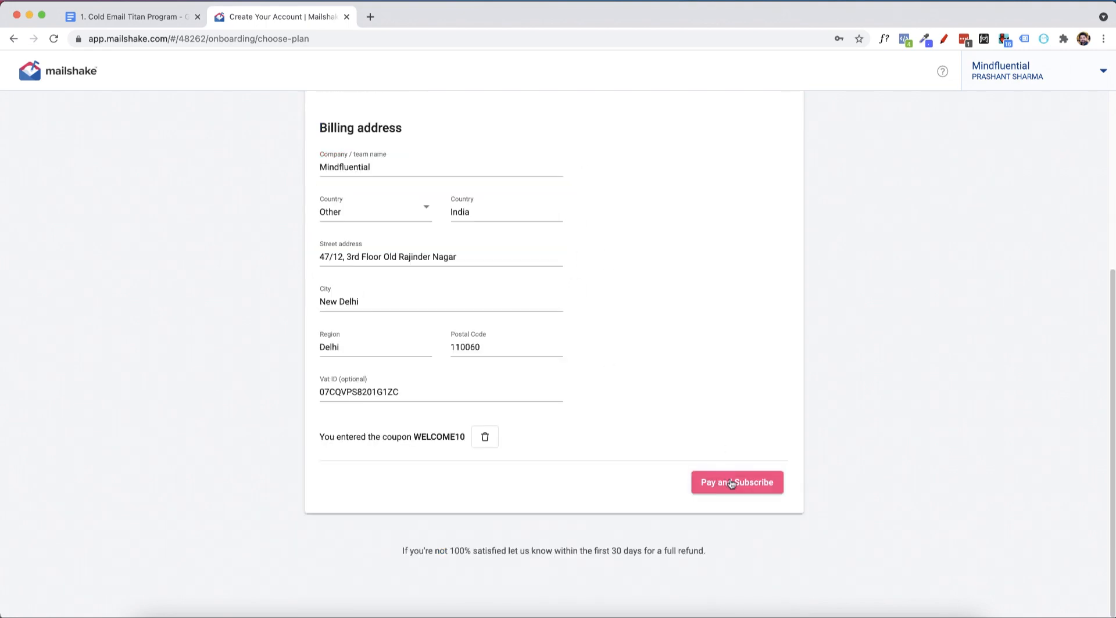
click(754, 482)
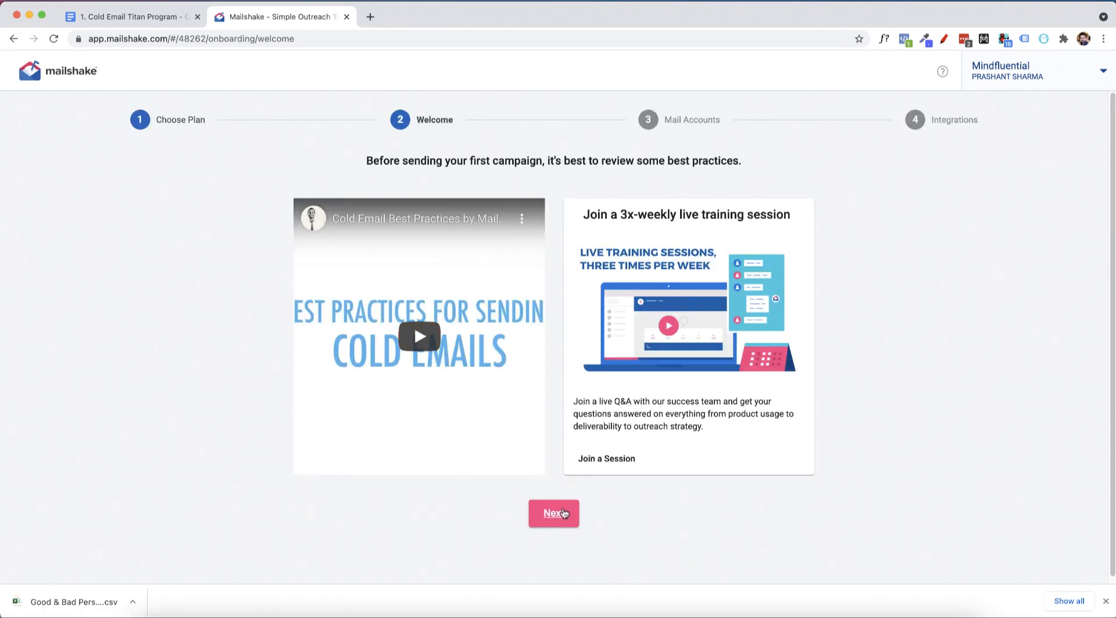
Continue to the mail accounts stage and connect a Google mail account, granting Mailshake access to it.
click(560, 514)
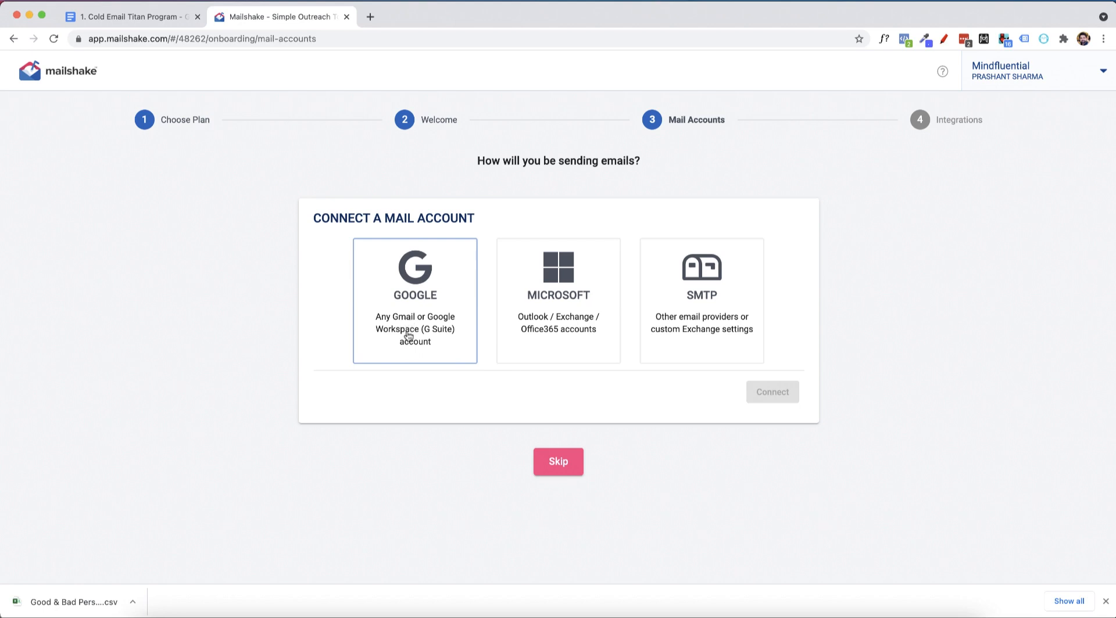
click(388, 300)
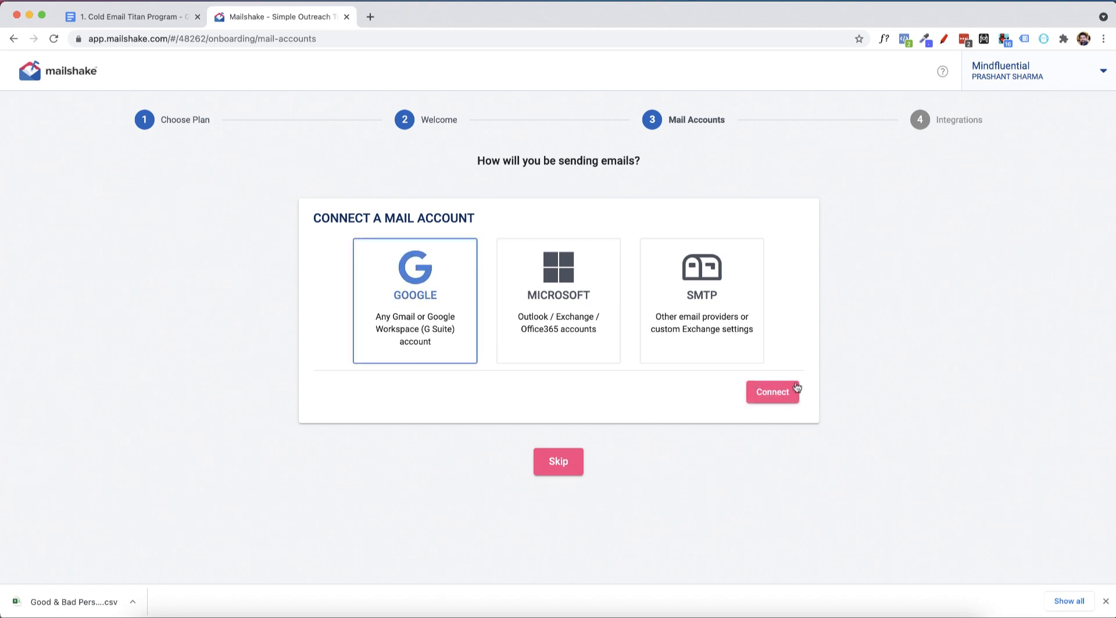
click(777, 392)
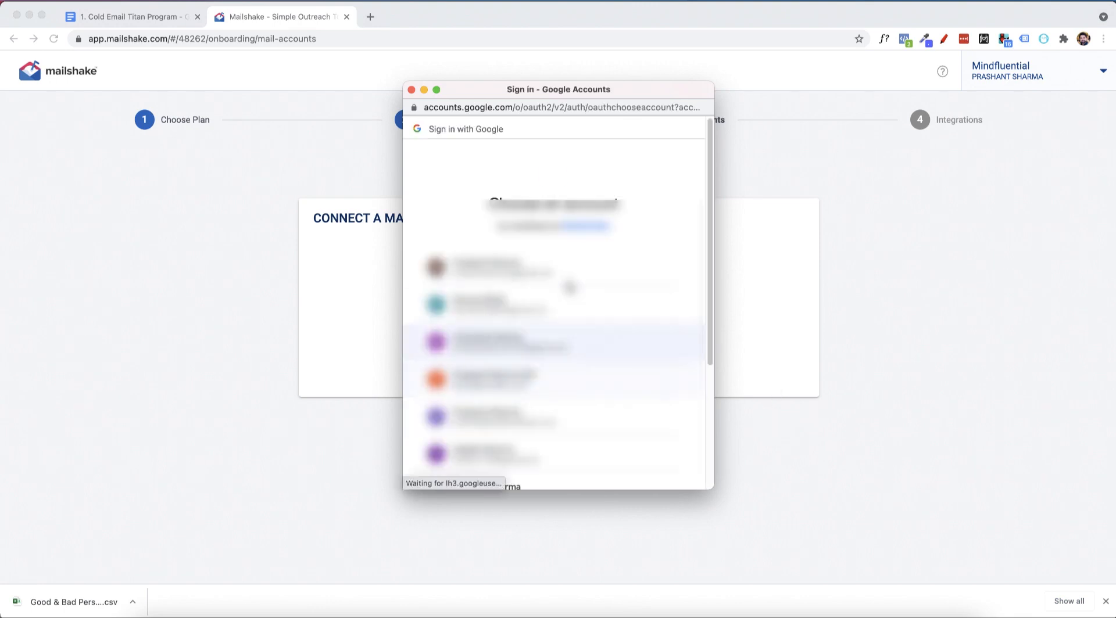
scroll(552, 349, down, 1)
click(552, 379)
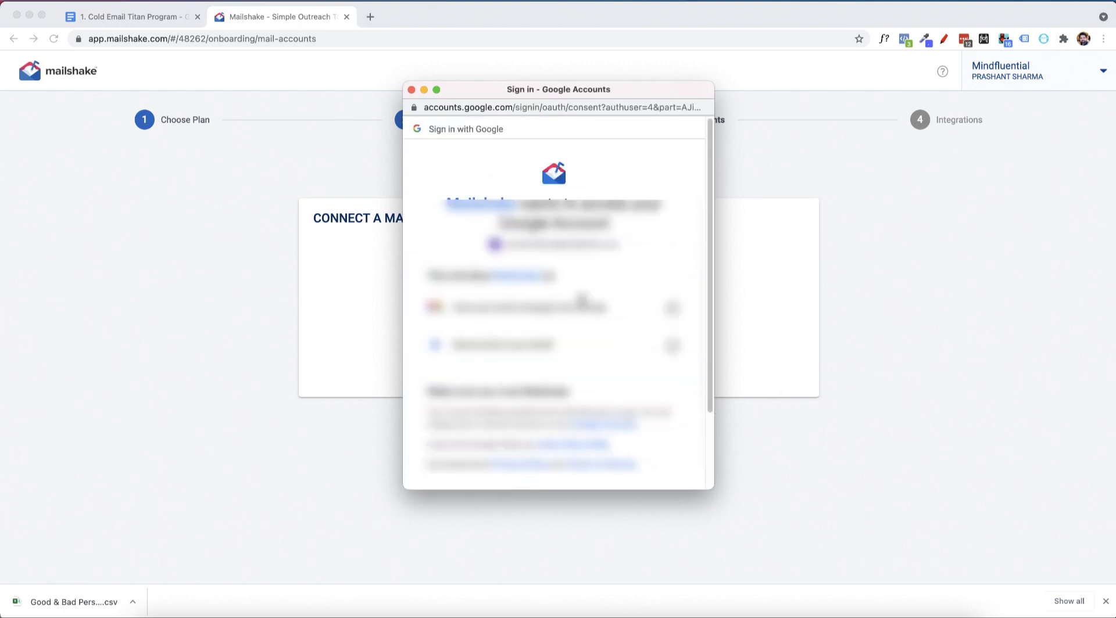
scroll(581, 301, down, 3)
click(653, 407)
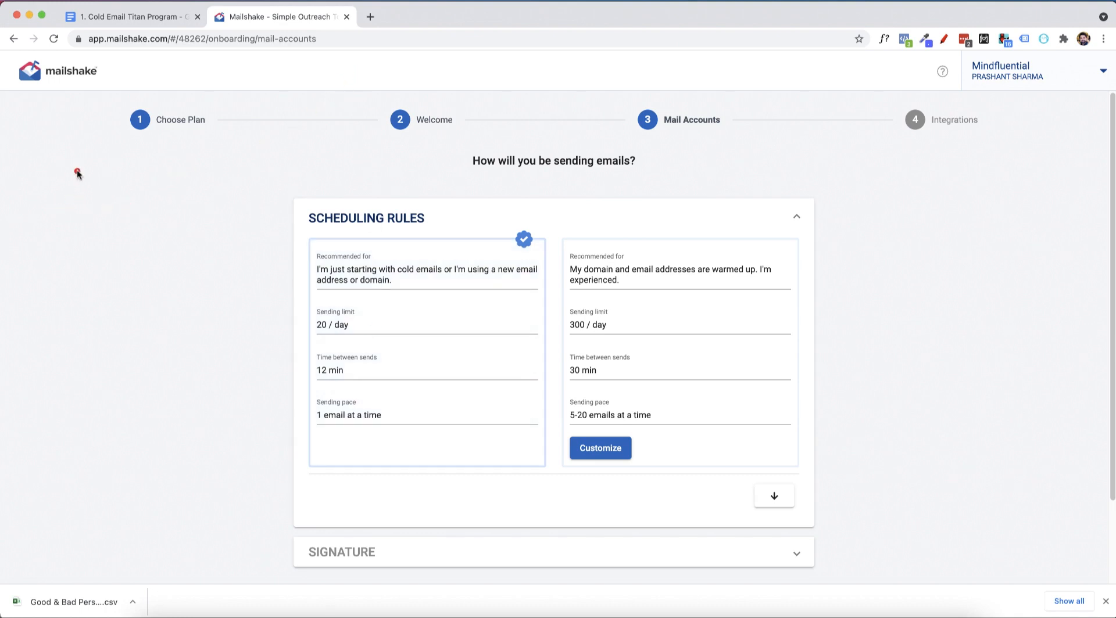
drag(112, 195, 150, 199)
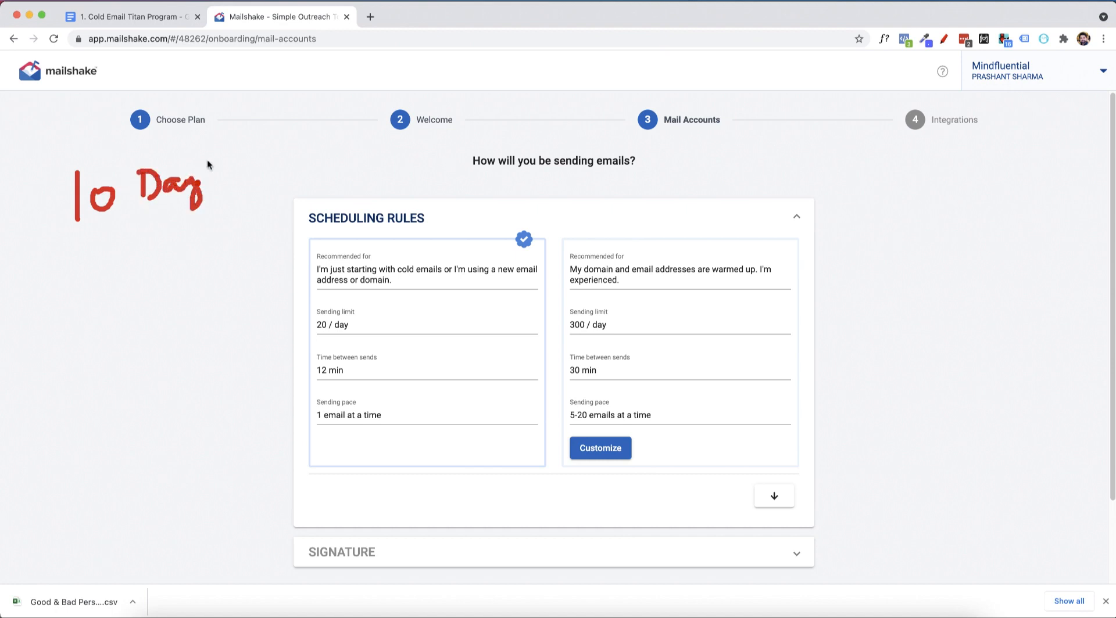
mouse_move(207, 160)
mouse_down()
mouse_move(340, 146)
mouse_move(507, 150)
mouse_move(625, 237)
mouse_move(617, 232)
mouse_up()
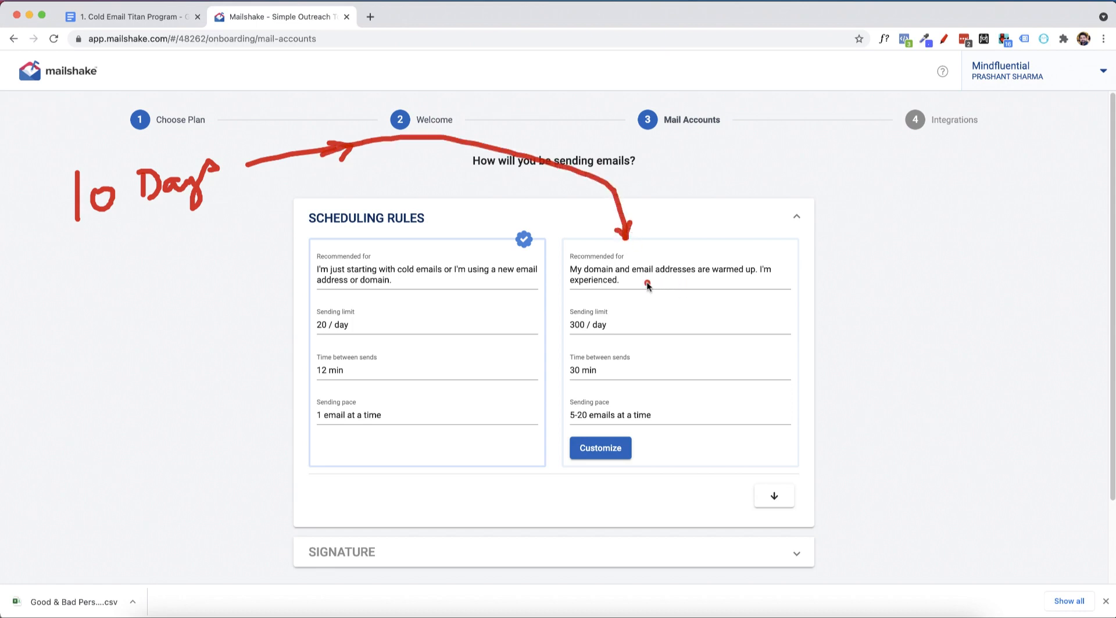
drag(636, 284, 765, 284)
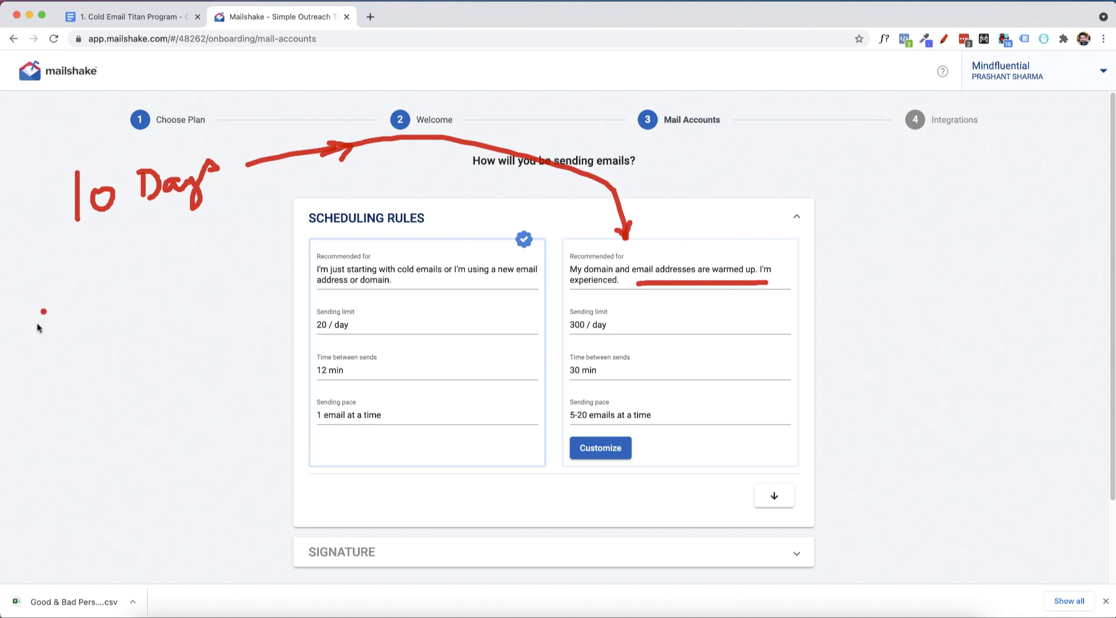
click(343, 284)
mouse_move(269, 283)
mouse_down()
mouse_move(293, 287)
mouse_move(353, 251)
mouse_up()
mouse_move(256, 301)
mouse_down()
mouse_move(278, 330)
mouse_move(349, 284)
mouse_up()
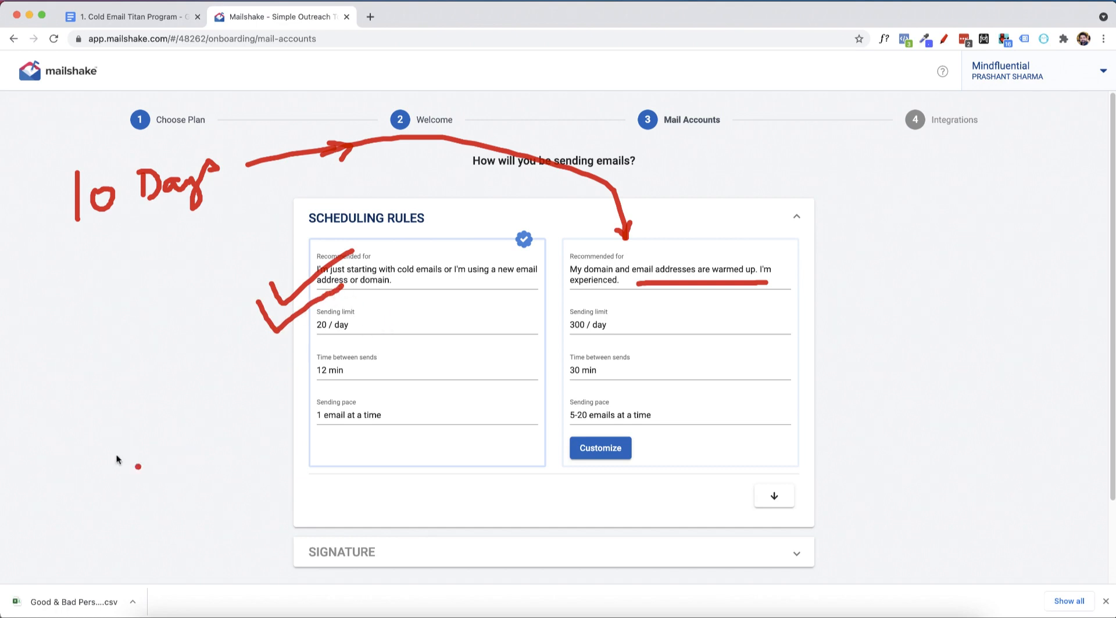
mouse_move(60, 437)
mouse_down()
mouse_move(73, 463)
mouse_move(106, 424)
mouse_move(152, 429)
mouse_move(164, 447)
mouse_move(202, 431)
mouse_move(173, 467)
mouse_up()
click(123, 431)
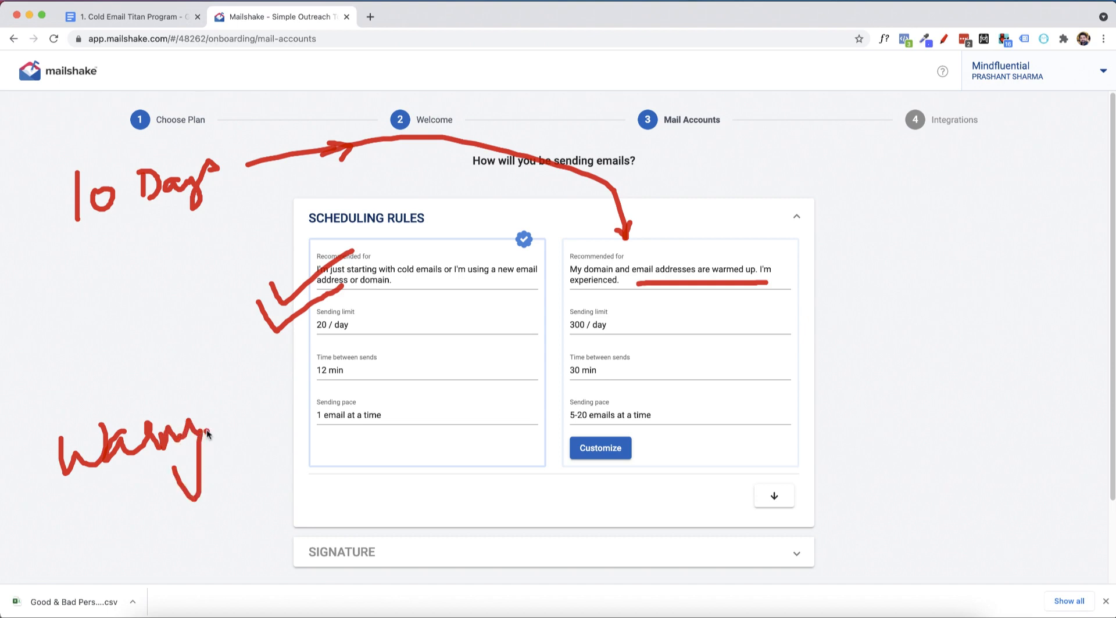
click(207, 431)
click(207, 420)
drag(212, 422, 217, 439)
drag(222, 421, 224, 419)
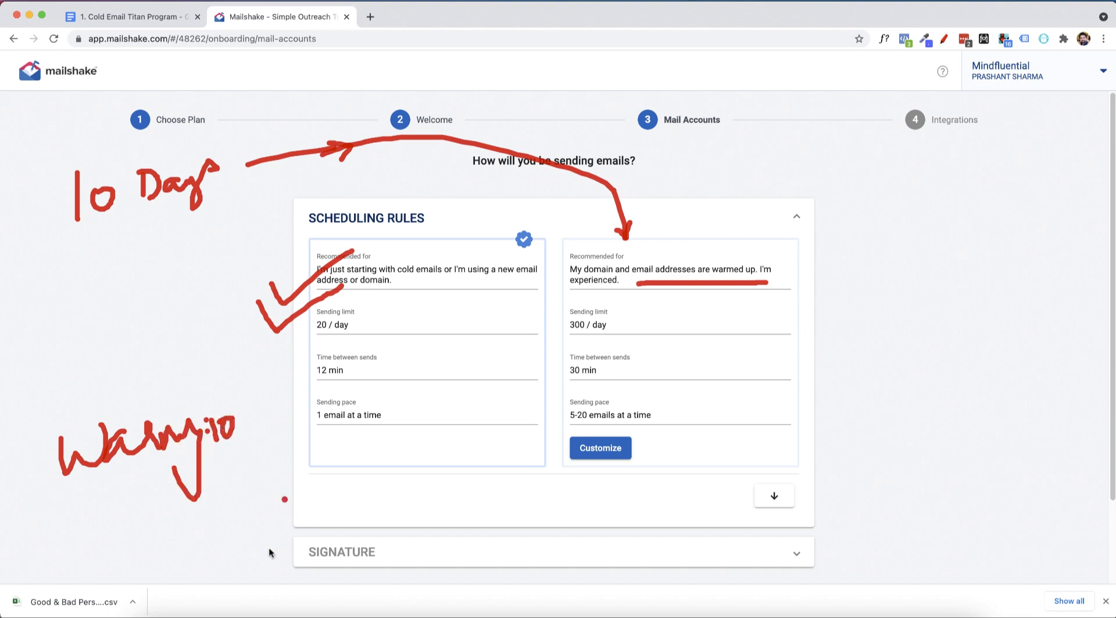
drag(211, 478, 211, 523)
mouse_move(210, 475)
mouse_down()
mouse_move(241, 507)
mouse_move(249, 463)
mouse_move(278, 482)
mouse_move(302, 459)
mouse_move(314, 485)
mouse_move(329, 474)
mouse_move(313, 472)
mouse_up()
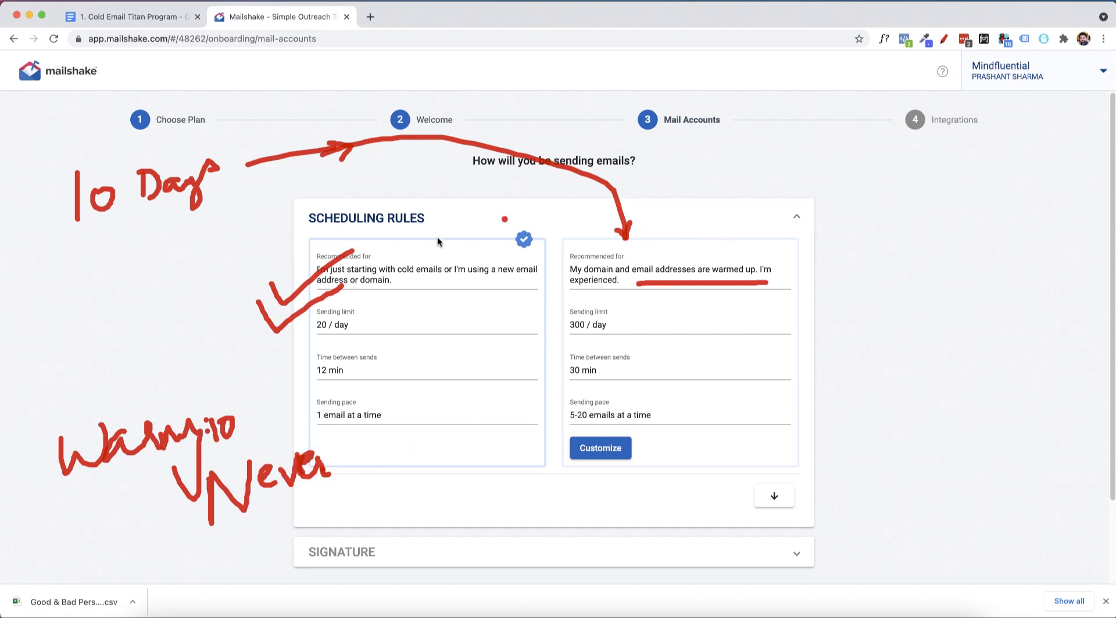
drag(285, 259, 450, 439)
drag(480, 235, 305, 438)
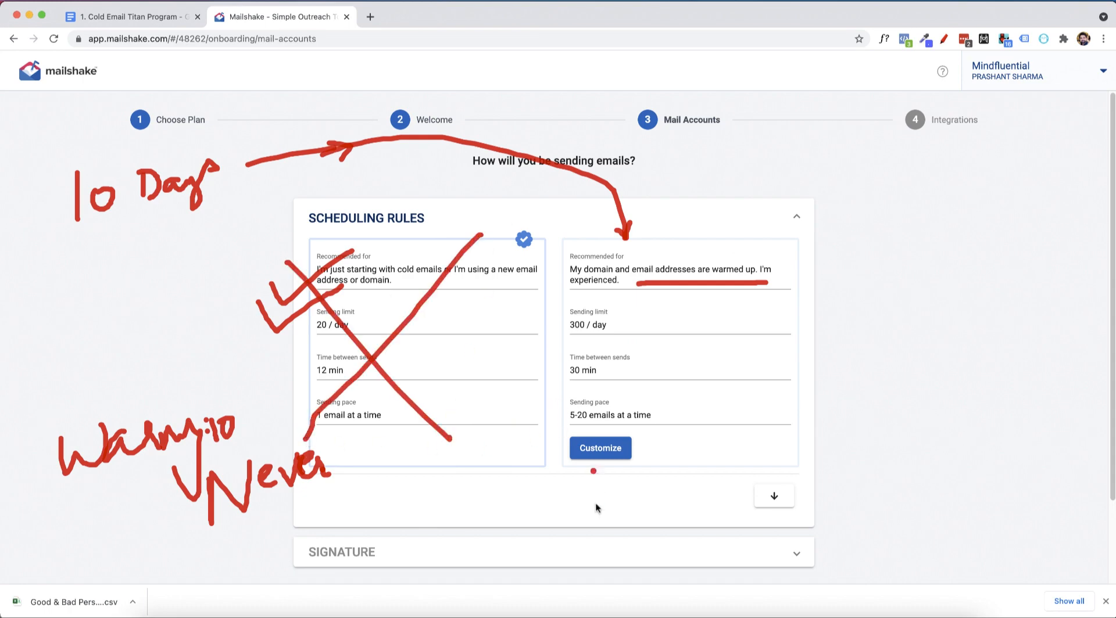
mouse_move(563, 459)
mouse_down()
mouse_move(576, 480)
mouse_move(642, 414)
mouse_up()
drag(556, 478, 677, 413)
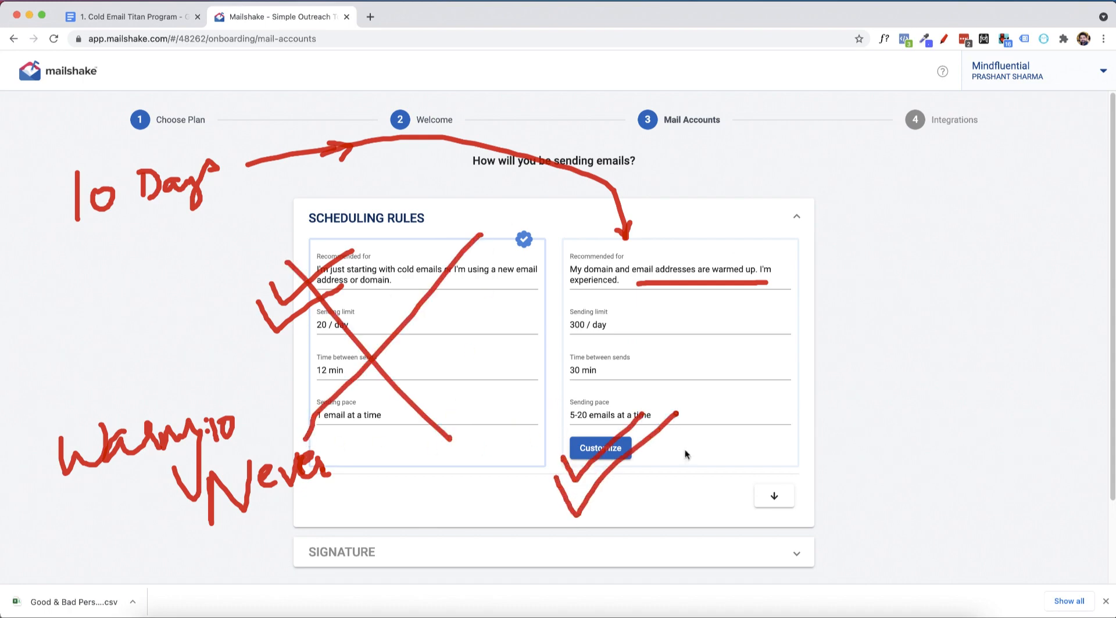
key(Escape)
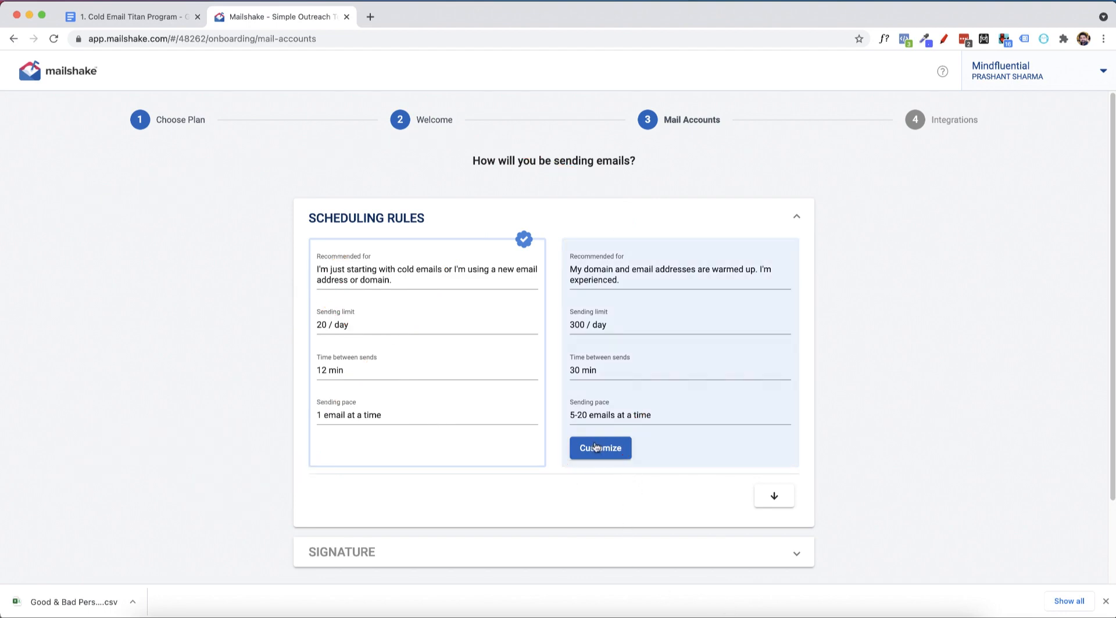
Choose the scheduling rules for warmed-up domains, with a sending limit of 300 emails per day.
click(674, 365)
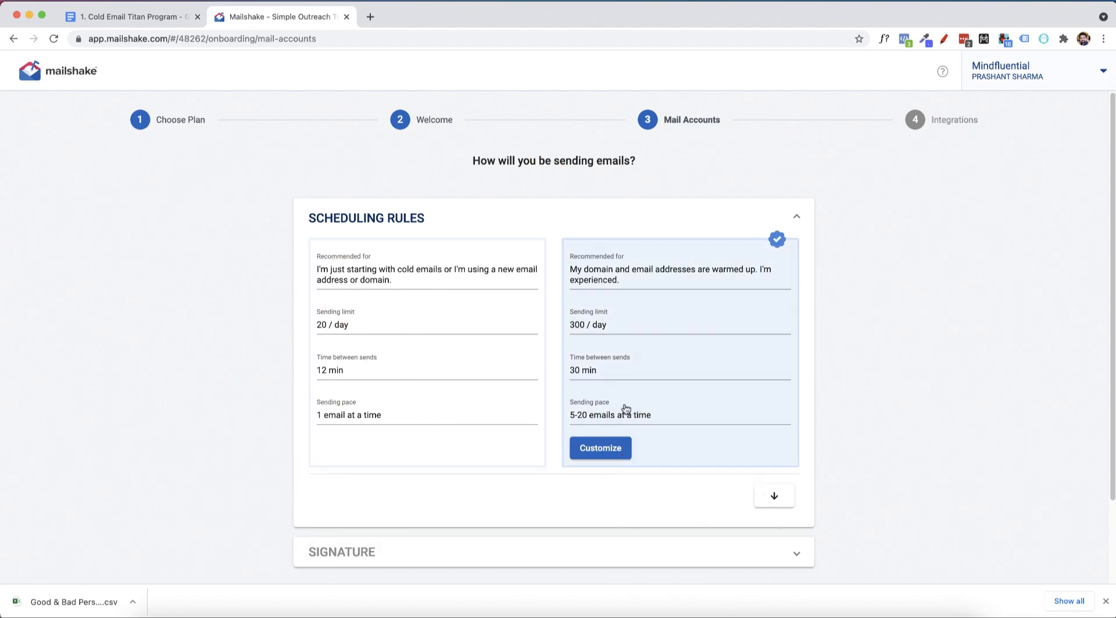
scroll(613, 372, down, 3)
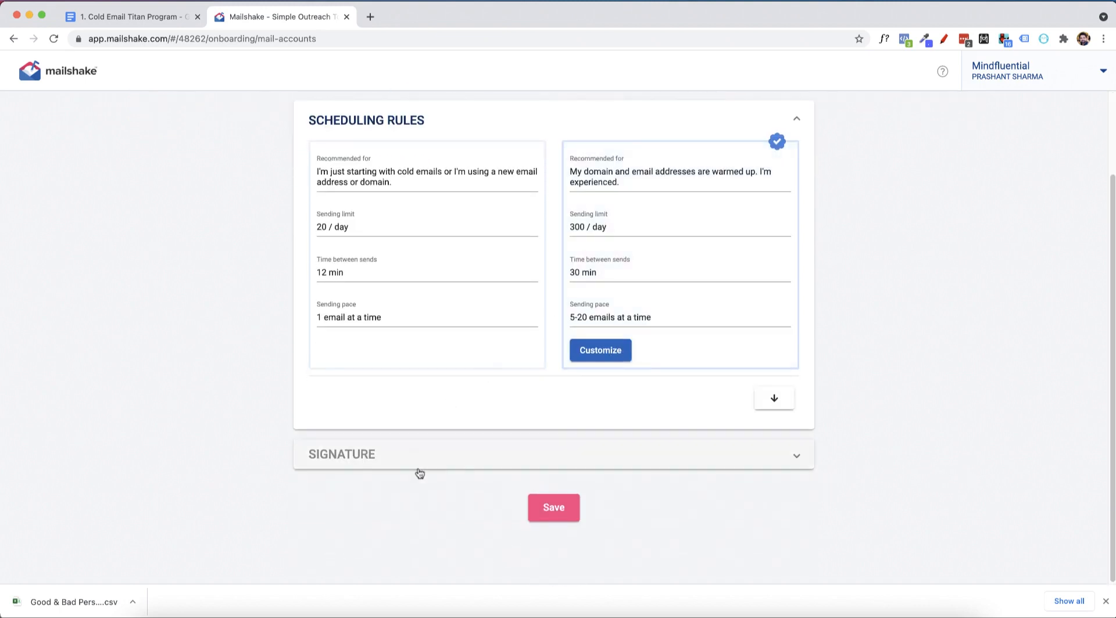
Replace the default email signature with an Unsubscribe link and select the link text.
click(422, 457)
drag(385, 417, 323, 369)
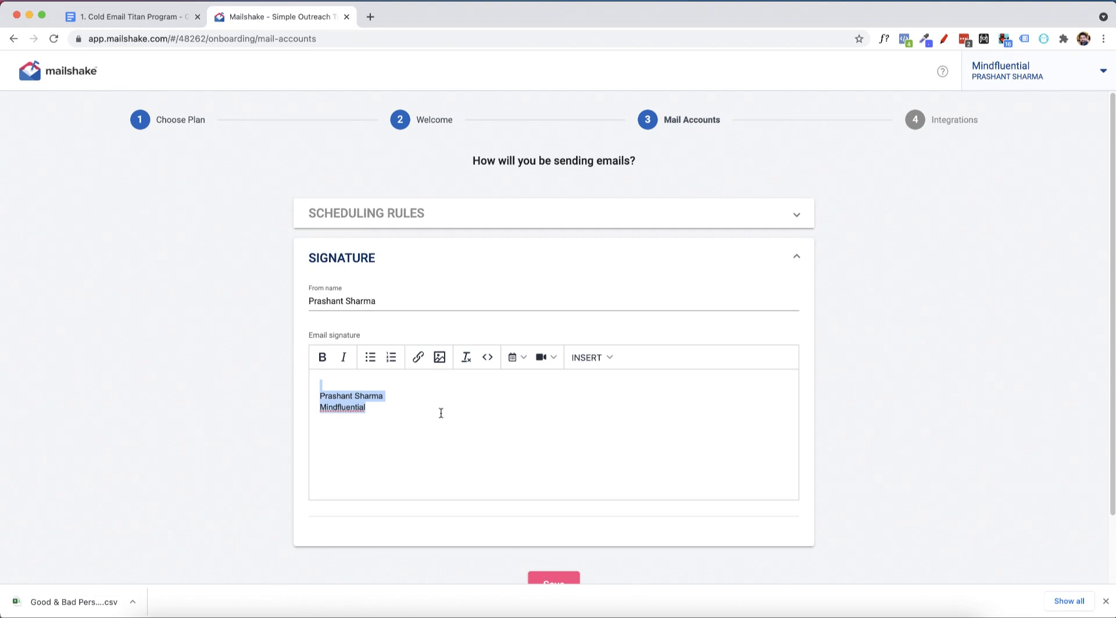
key(BackSpace)
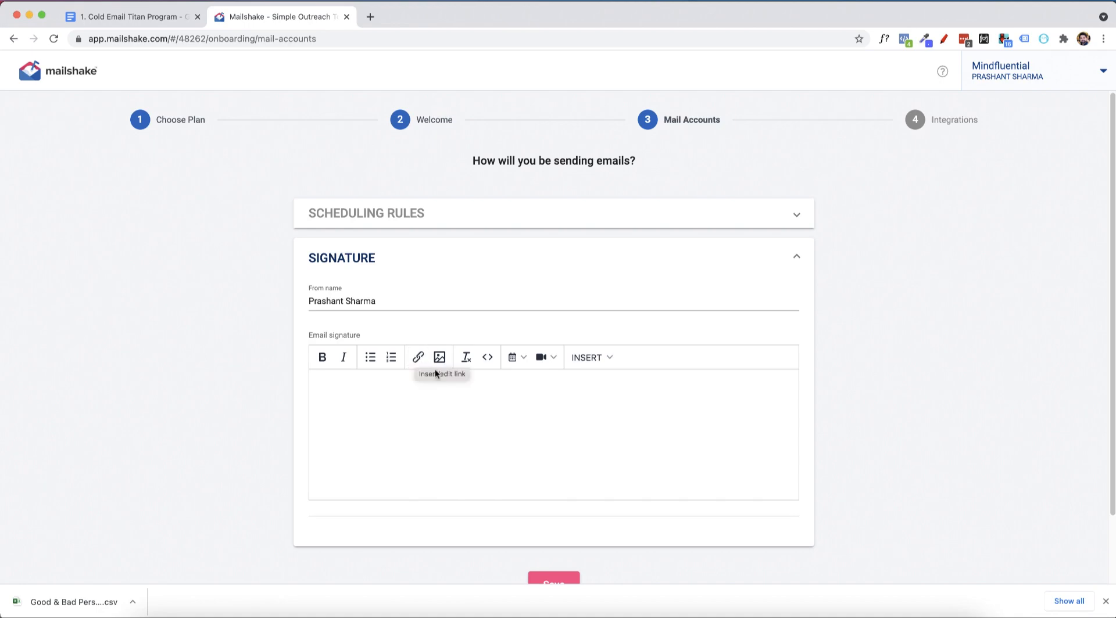
click(608, 352)
click(613, 379)
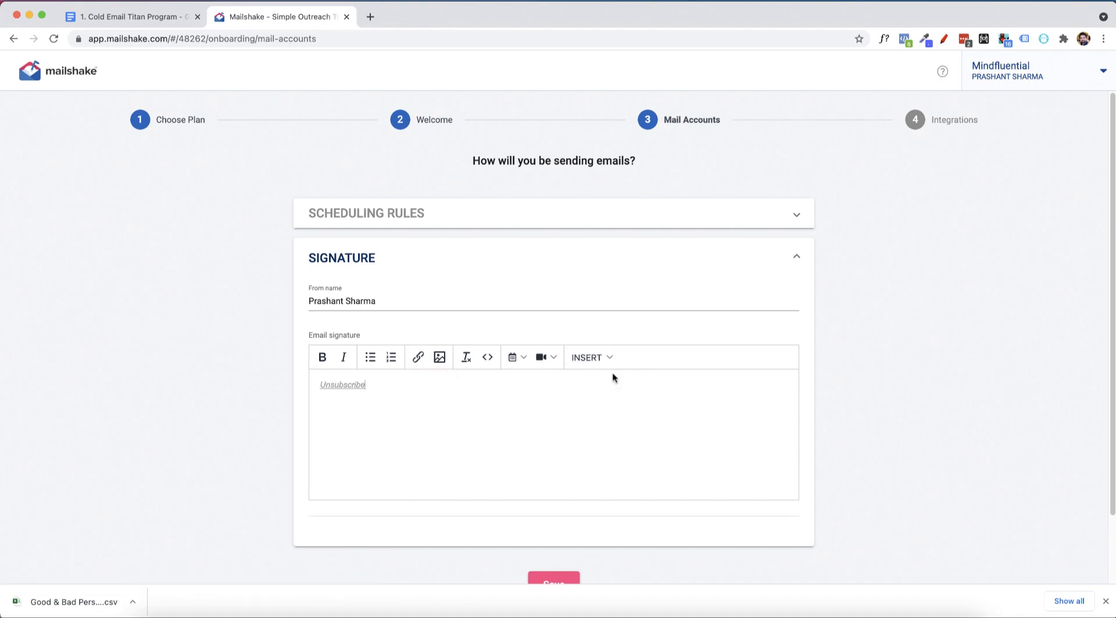
double_click(316, 382)
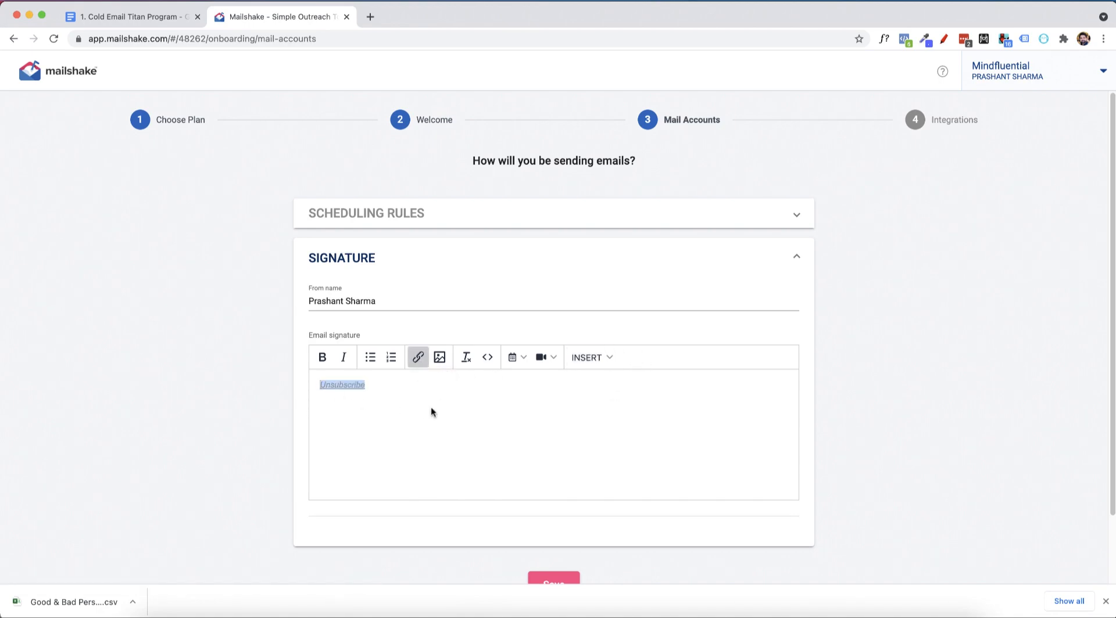
Look up the recommended signature elements in the Cold Email Titan Program document, and return to the Mailshake signature editor.
click(119, 20)
scroll(434, 360, up, 15)
scroll(434, 360, up, 20)
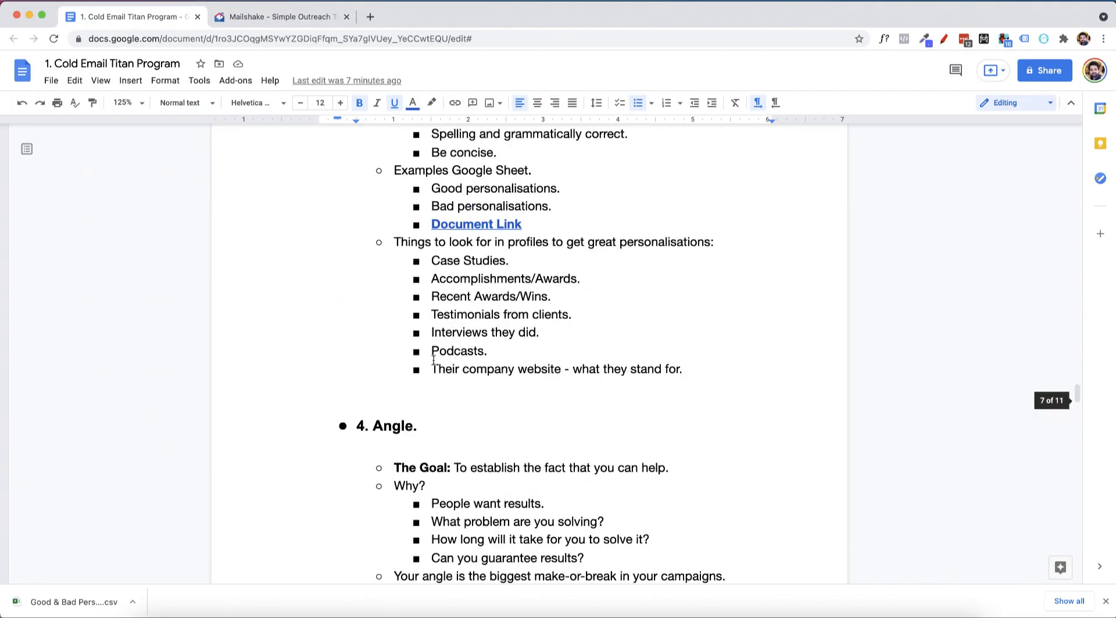
scroll(433, 360, up, 5)
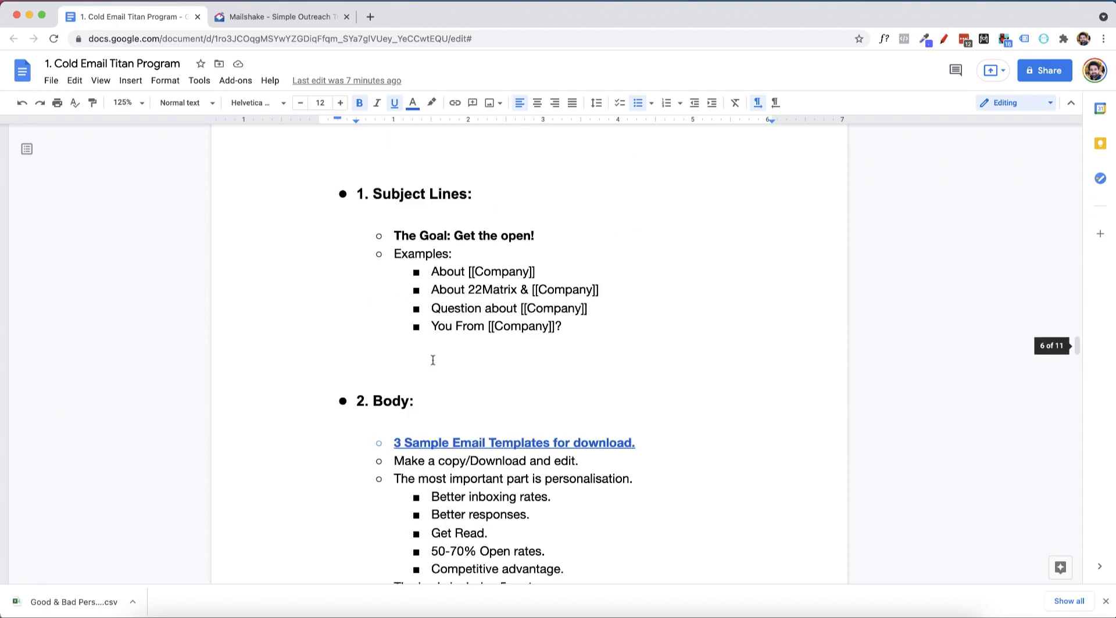
scroll(433, 360, down, 20)
scroll(433, 363, down, 10)
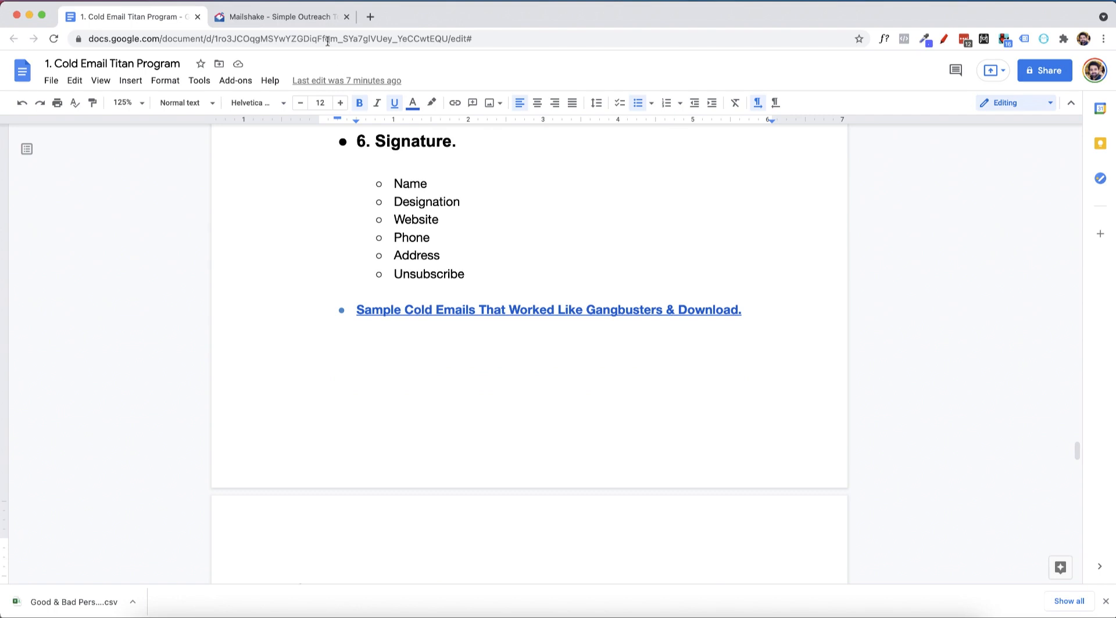
click(319, 22)
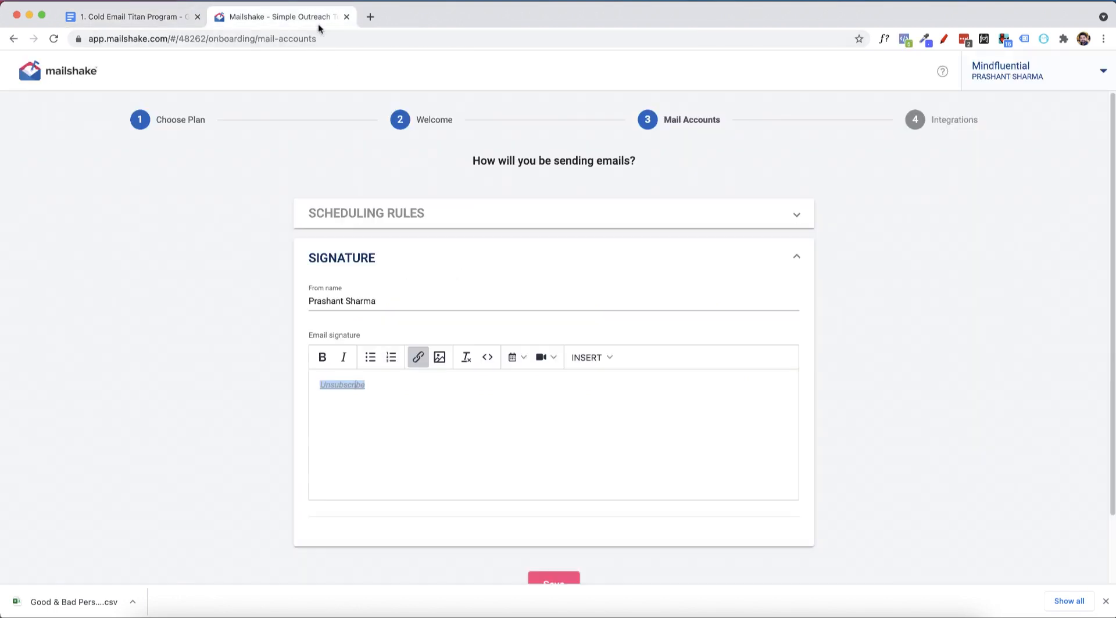
Add the sender's full name, designation, website and phone number to the signature above the Unsubscribe link.
click(327, 400)
click(603, 358)
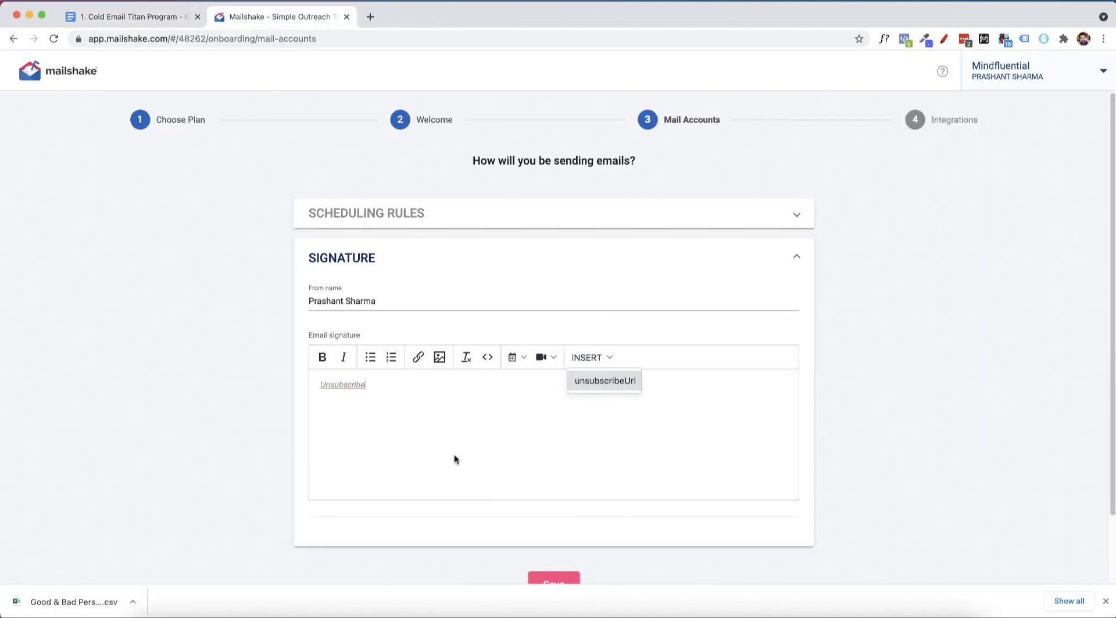
drag(455, 455, 313, 395)
click(317, 385)
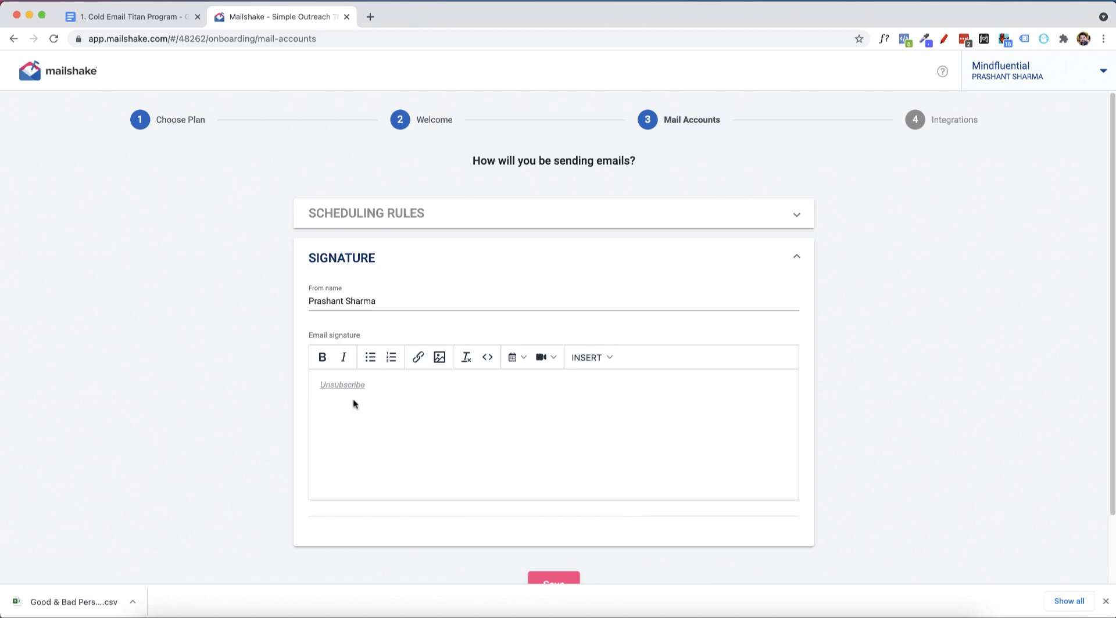
key(Return)
key(super+v)
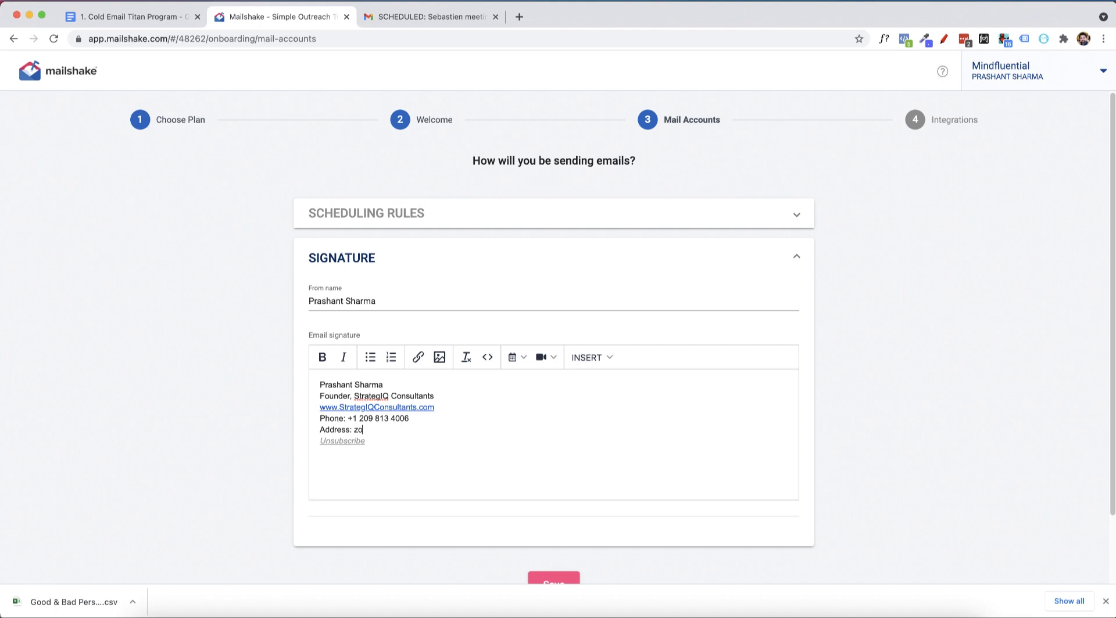
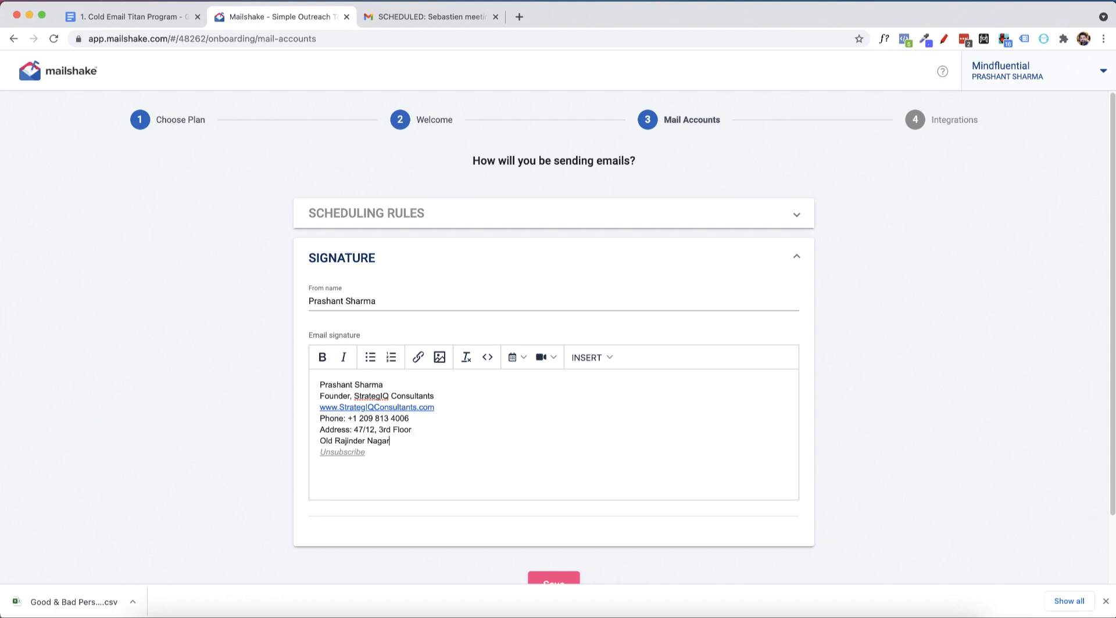
Fill in the postal address in the signature, and delete the entire address line including its label.
shift+click(355, 430)
key(BackSpace)
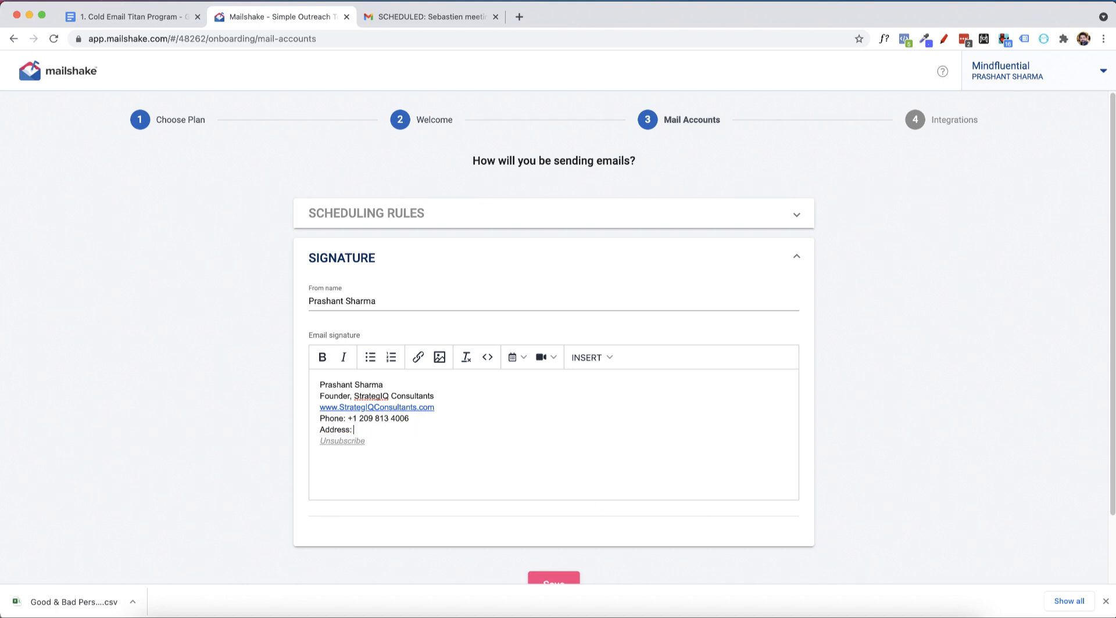
triple_click(324, 430)
key(BackSpace)
Bold the sender's name, "Founder" and the "Phone:" label in the signature, and save it.
mouse_move(400, 383)
mouse_down()
mouse_move(302, 386)
mouse_move(348, 419)
mouse_move(284, 417)
mouse_up()
key(super+b)
key(super+b)
key(super+b)
double_click(364, 441)
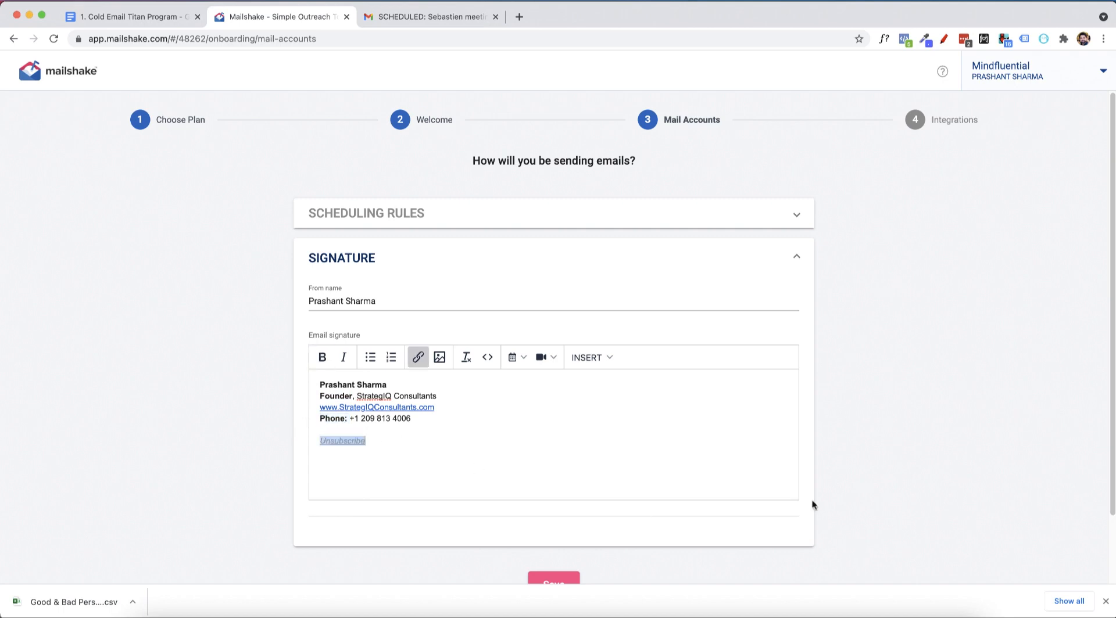
scroll(812, 504, down, 3)
click(569, 513)
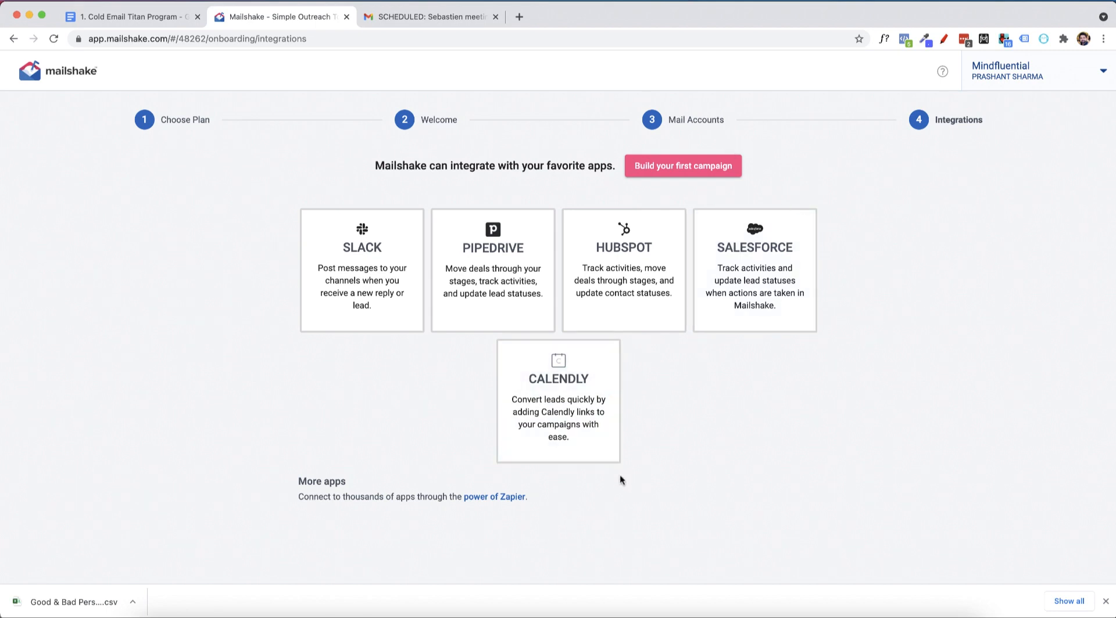
Start building the first campaign and title it "July 10 Outreach | Reputation Mgt. | US Businesses".
click(1105, 601)
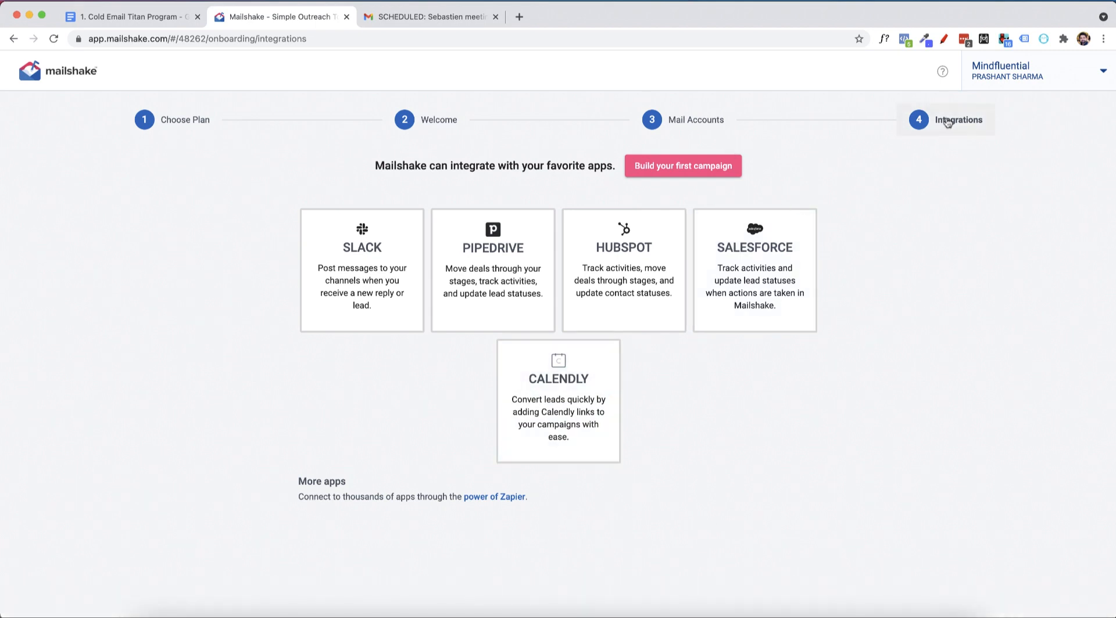
click(722, 159)
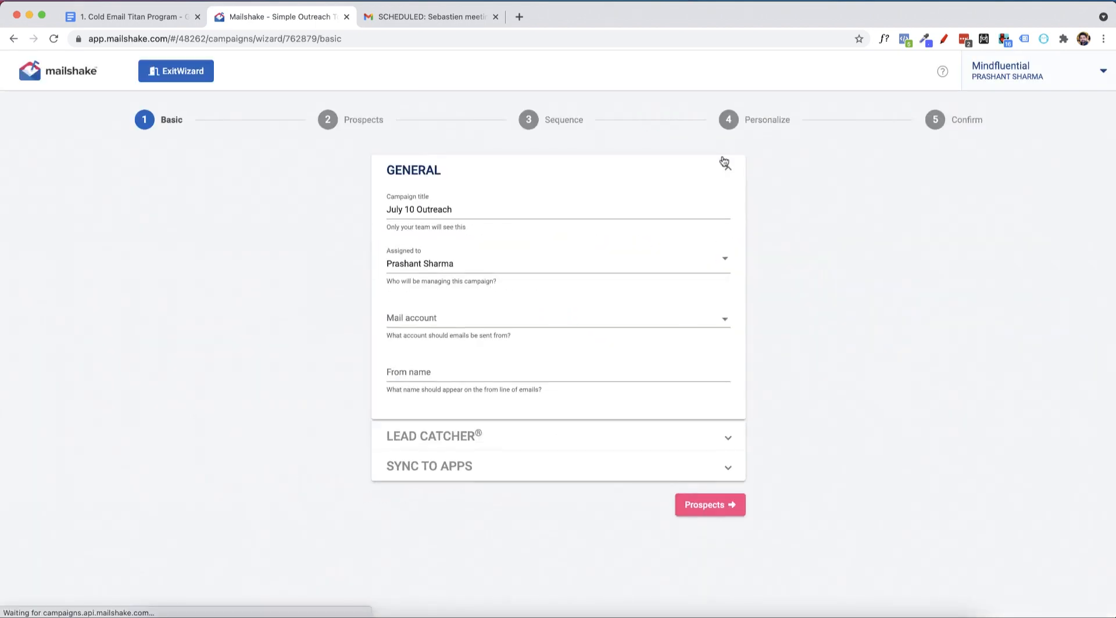
click(526, 218)
drag(525, 218, 311, 199)
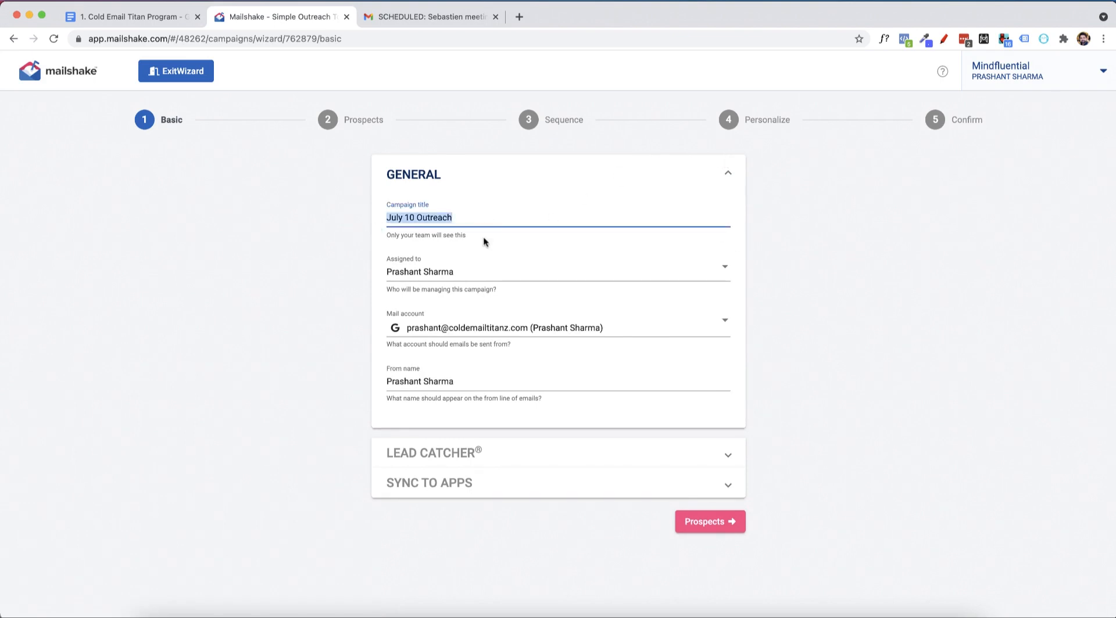
click(475, 221)
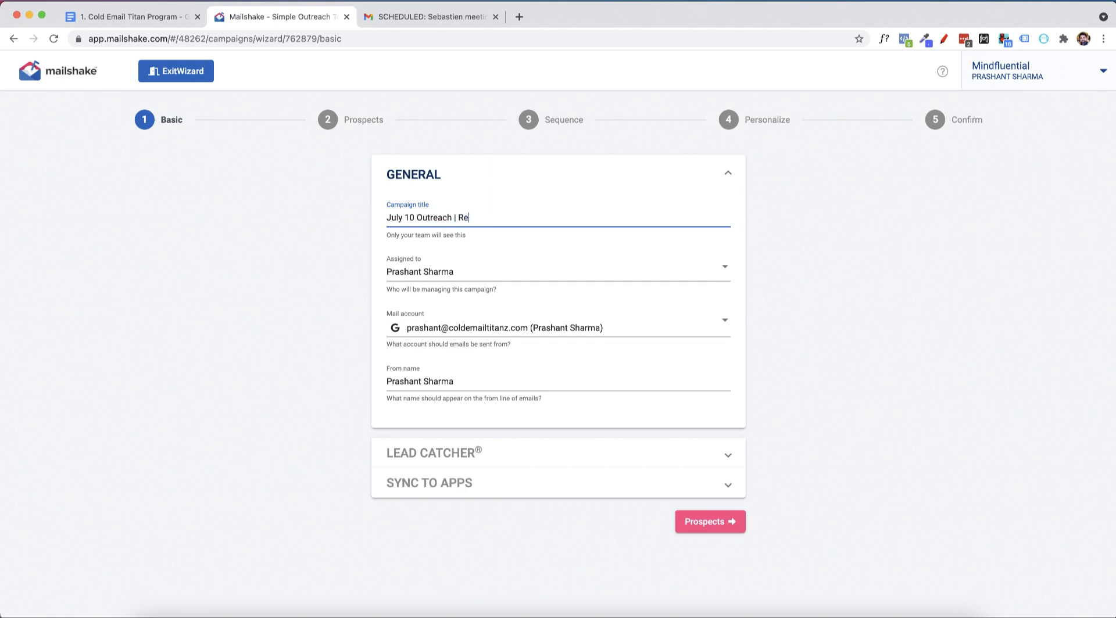
text(| Reputation Mgt. |)
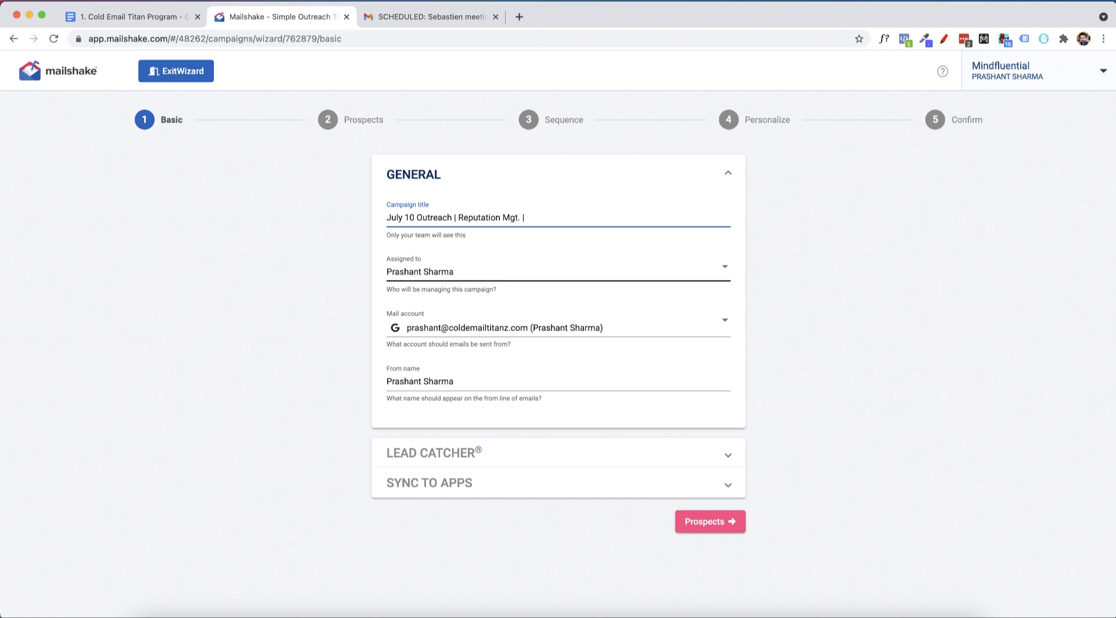
text(US Businesses)
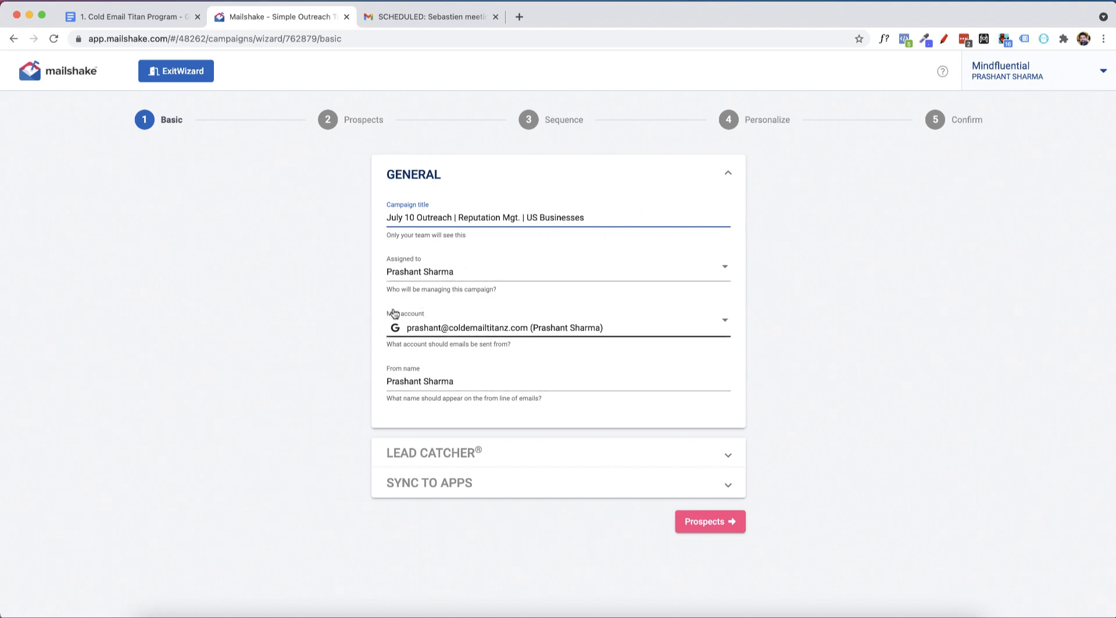
Continue to the prospects stage and upload the prospect file "Good & Bad Personalisations - Good.csv".
click(458, 381)
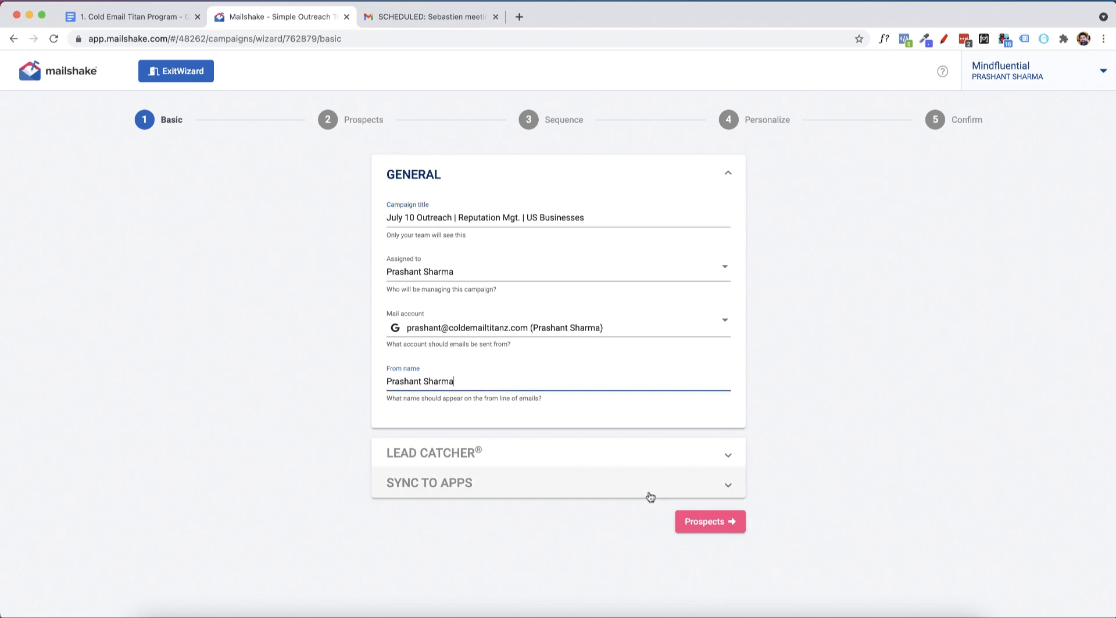
click(711, 526)
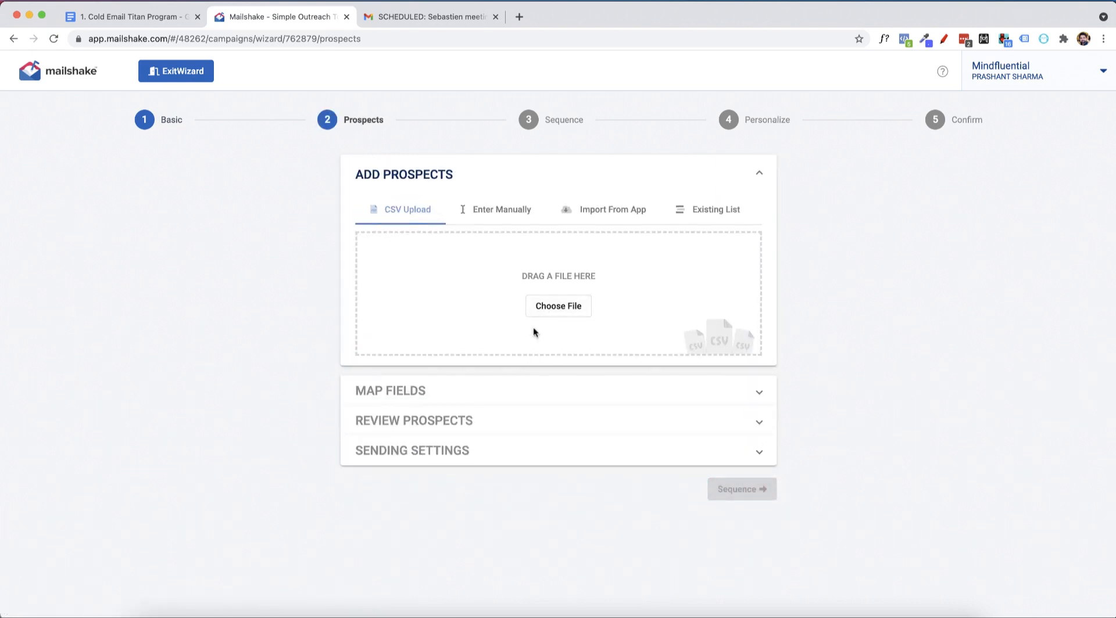
click(546, 306)
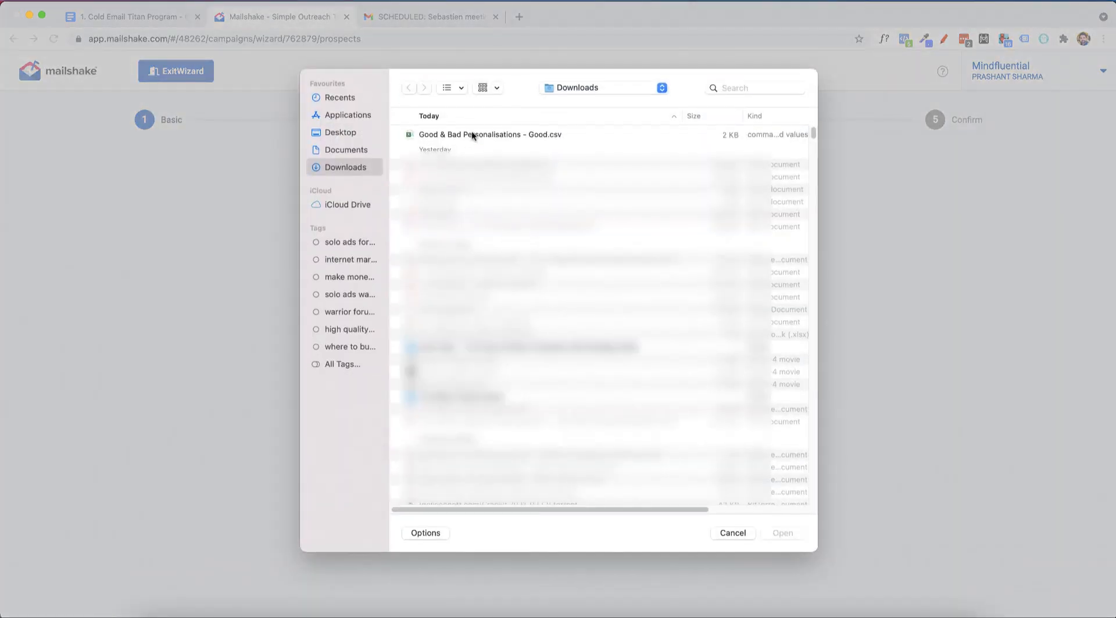
double_click(472, 131)
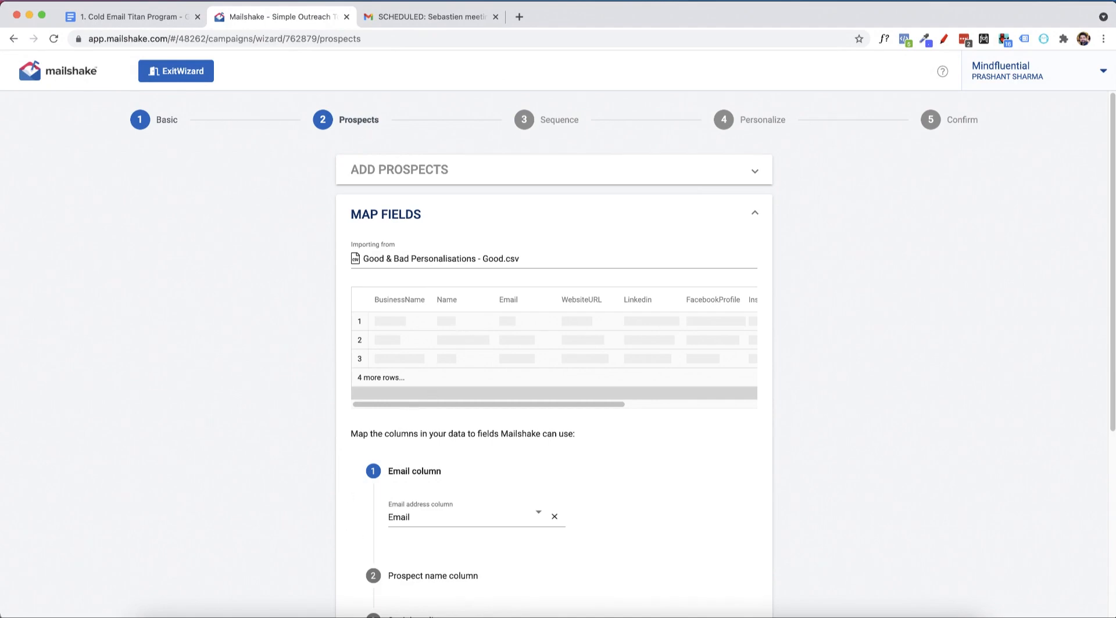
Open the Good & Bad Personalisations spreadsheet from its link in the Cold Email Titan Program document.
click(130, 17)
scroll(595, 321, up, 15)
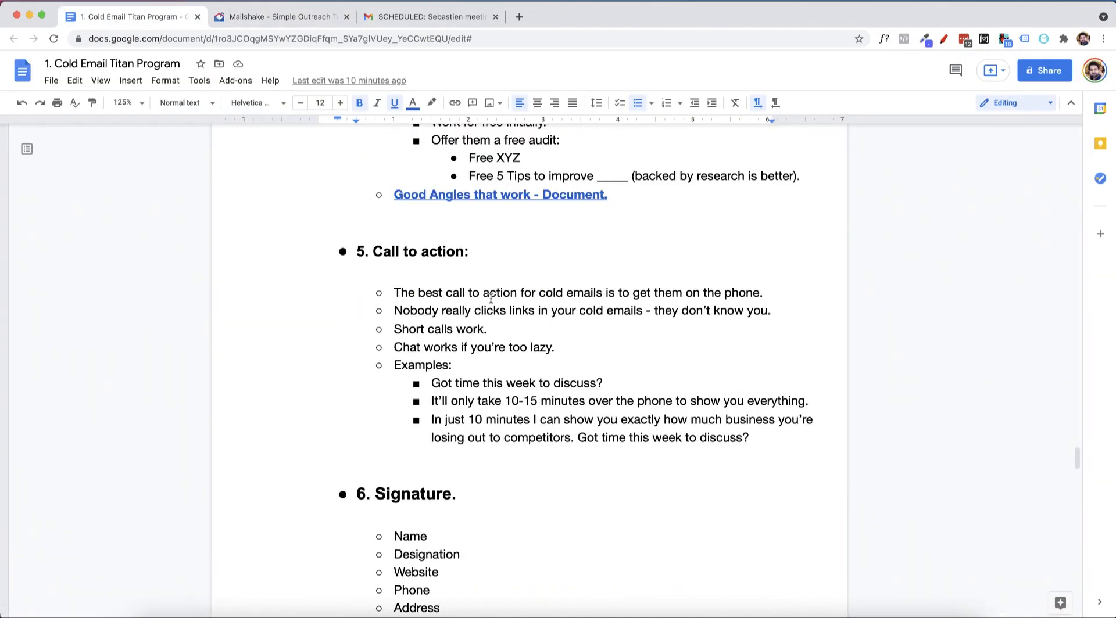
scroll(594, 320, up, 5)
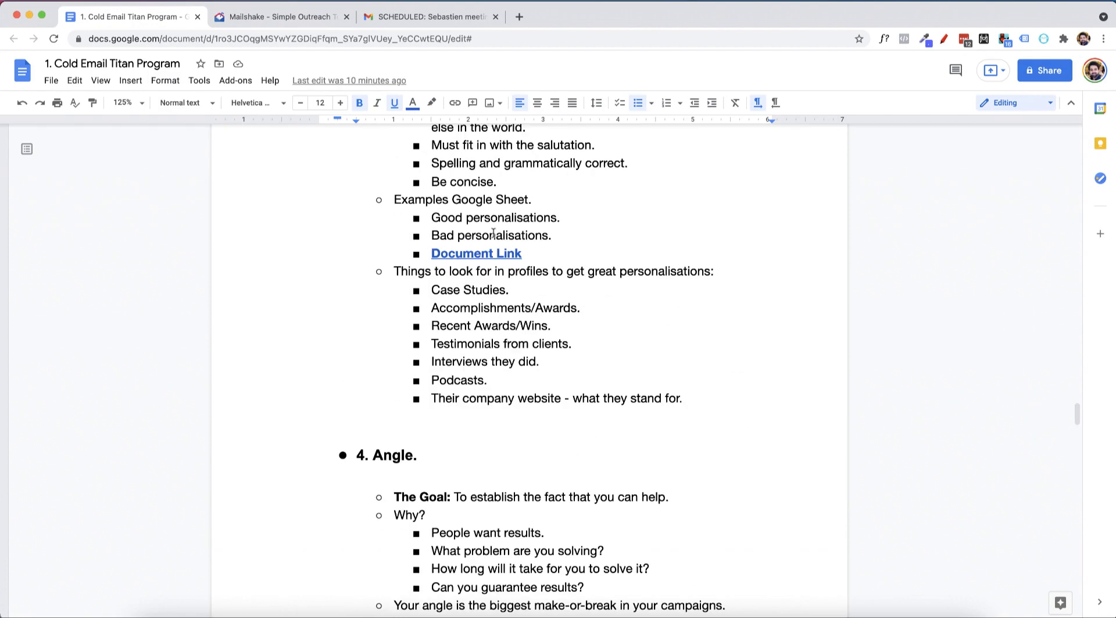
scroll(556, 314, up, 4)
click(483, 454)
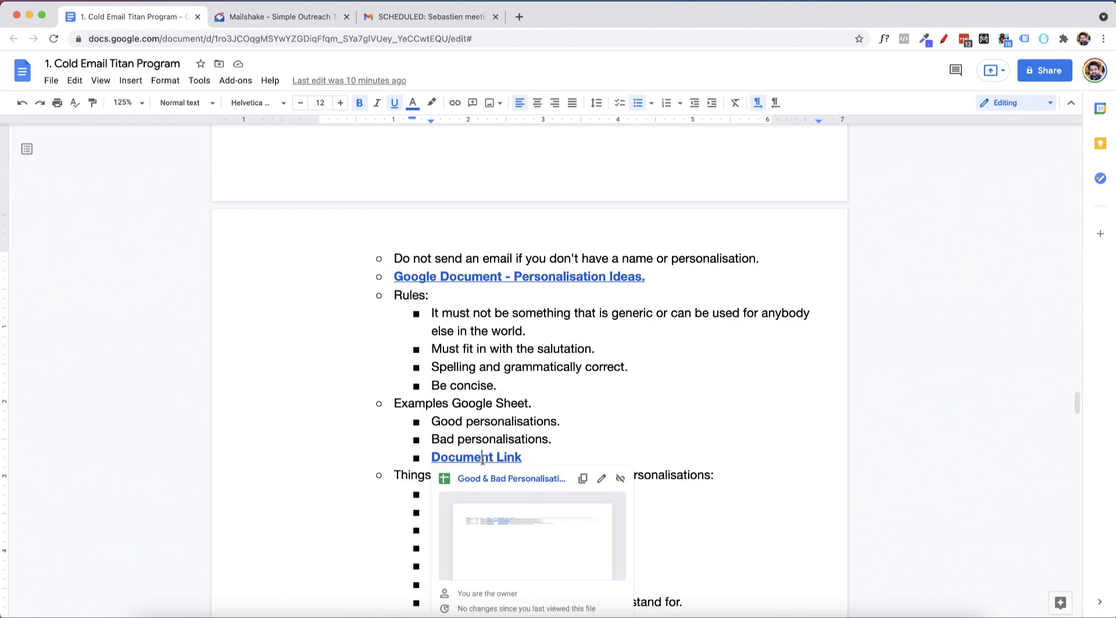
click(521, 475)
drag(386, 19, 291, 21)
click(375, 20)
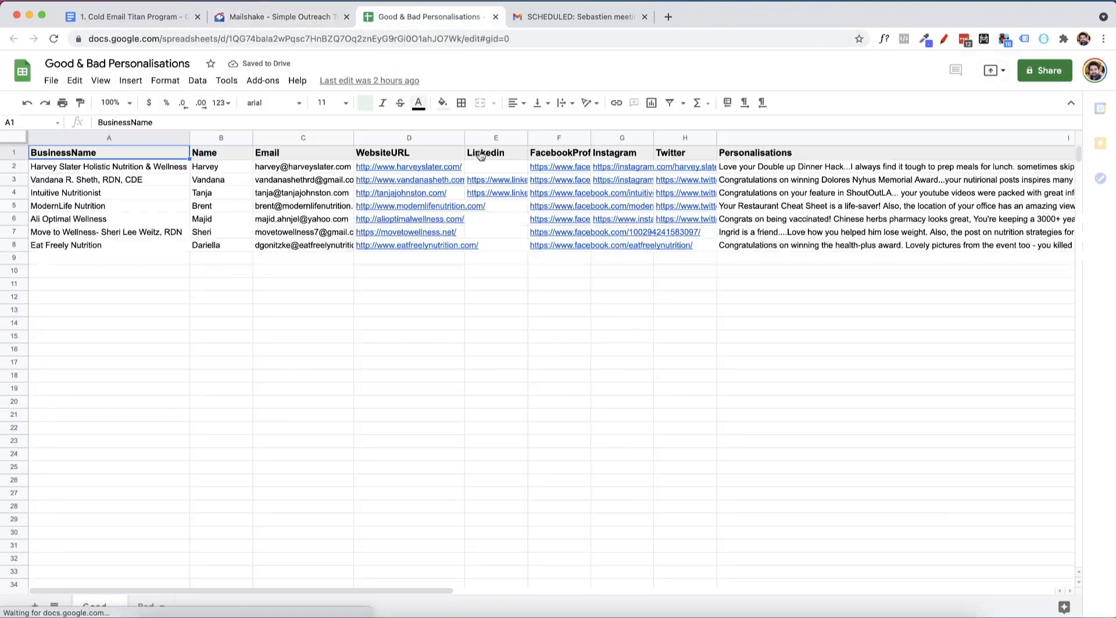
Examine the Personalisations, BusinessName, Name and Email columns in the spreadsheet, and close the open Gmail message.
click(814, 156)
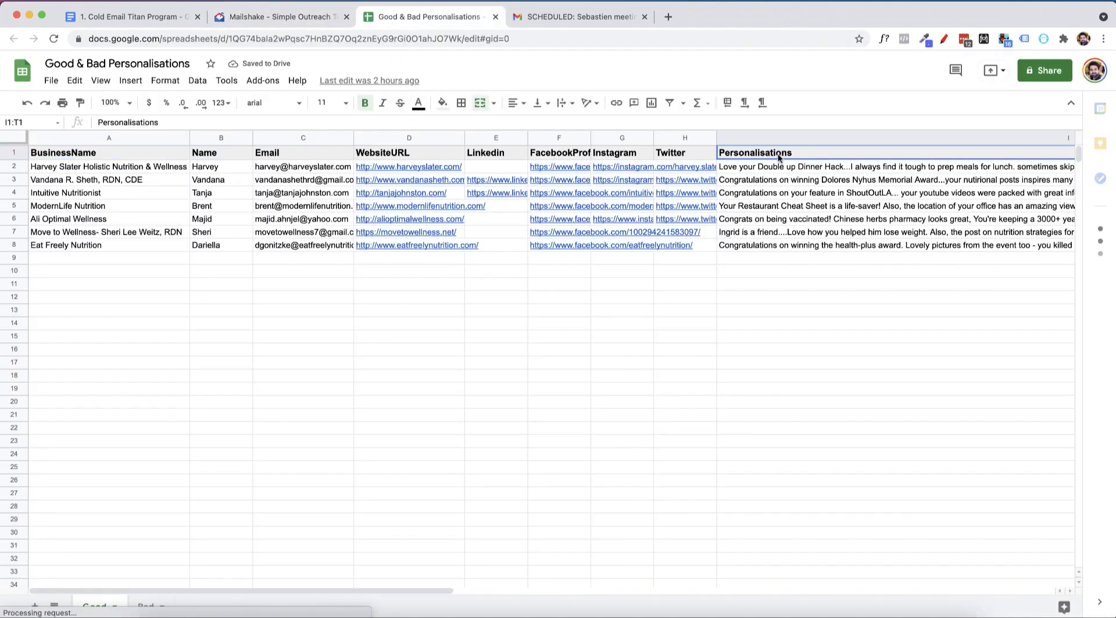
click(105, 139)
click(229, 156)
click(278, 153)
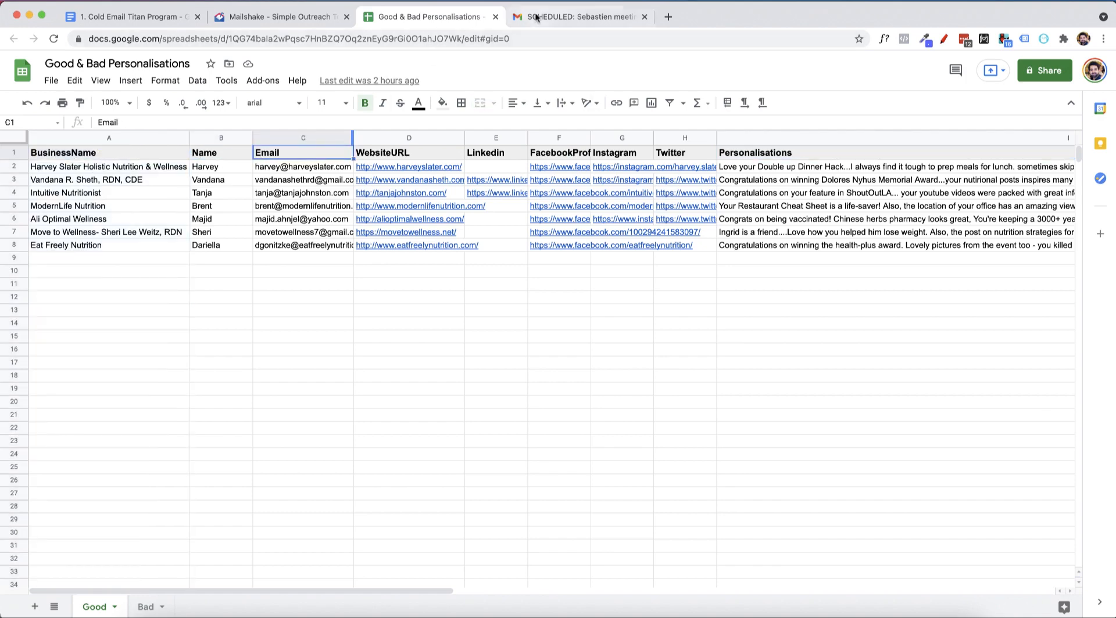
click(564, 17)
click(643, 17)
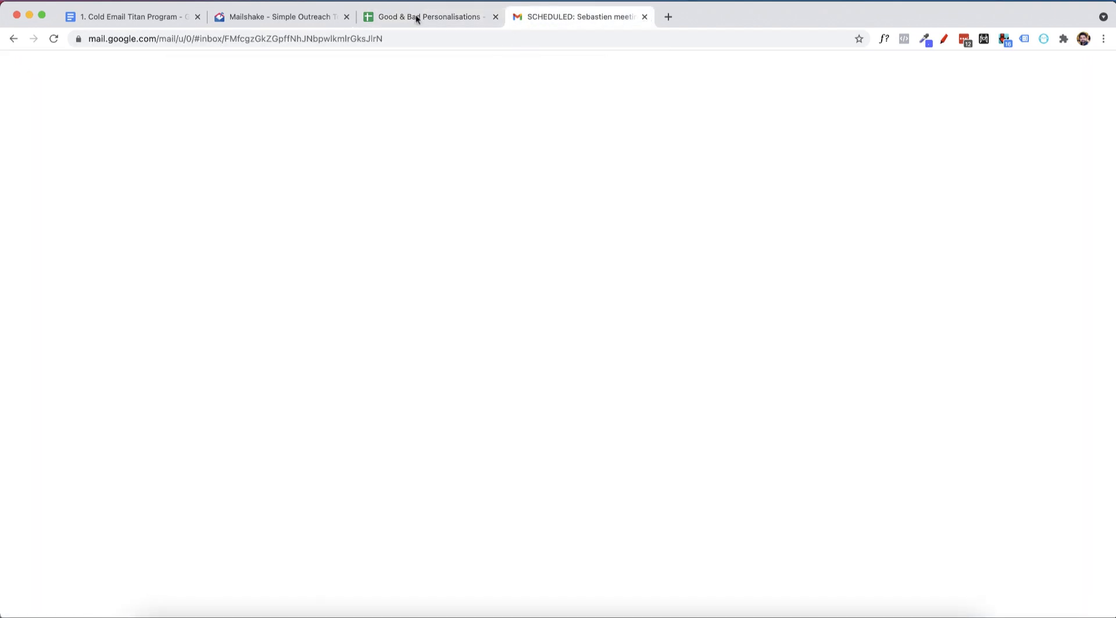
Review the email and prospect name mappings in Mailshake, comparing the name mapping with the spreadsheet's Name column.
scroll(410, 315, down, 4)
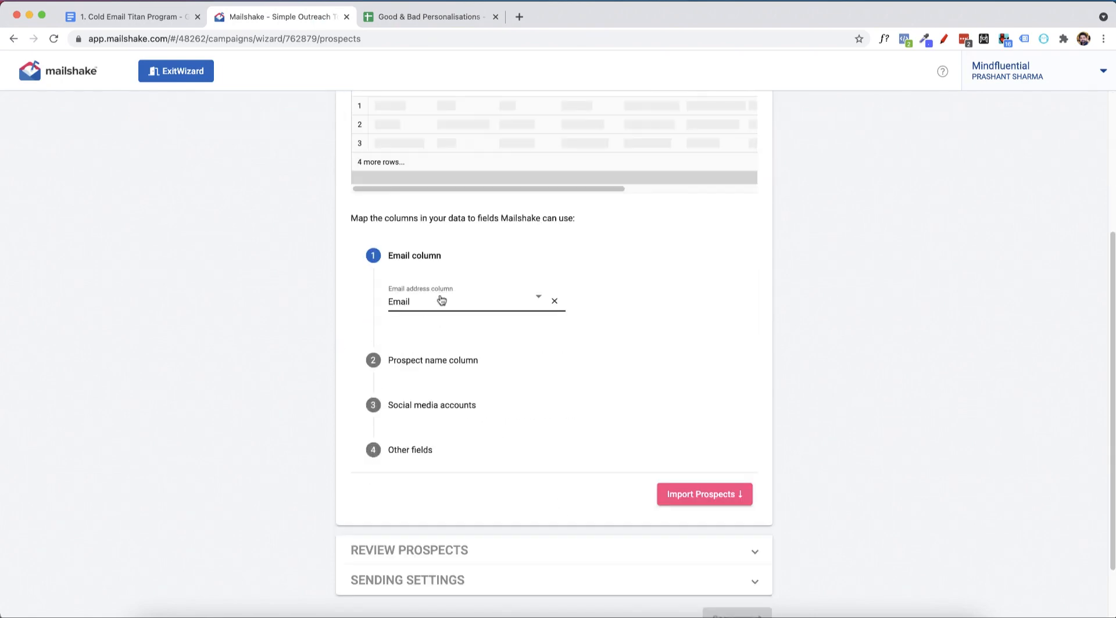
click(420, 362)
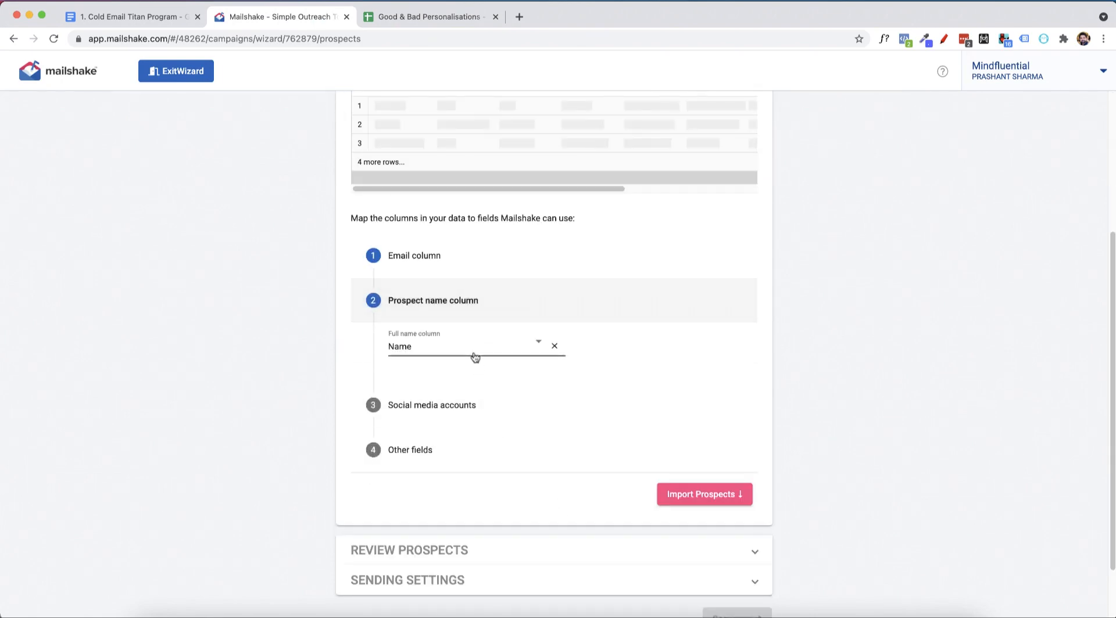
click(407, 18)
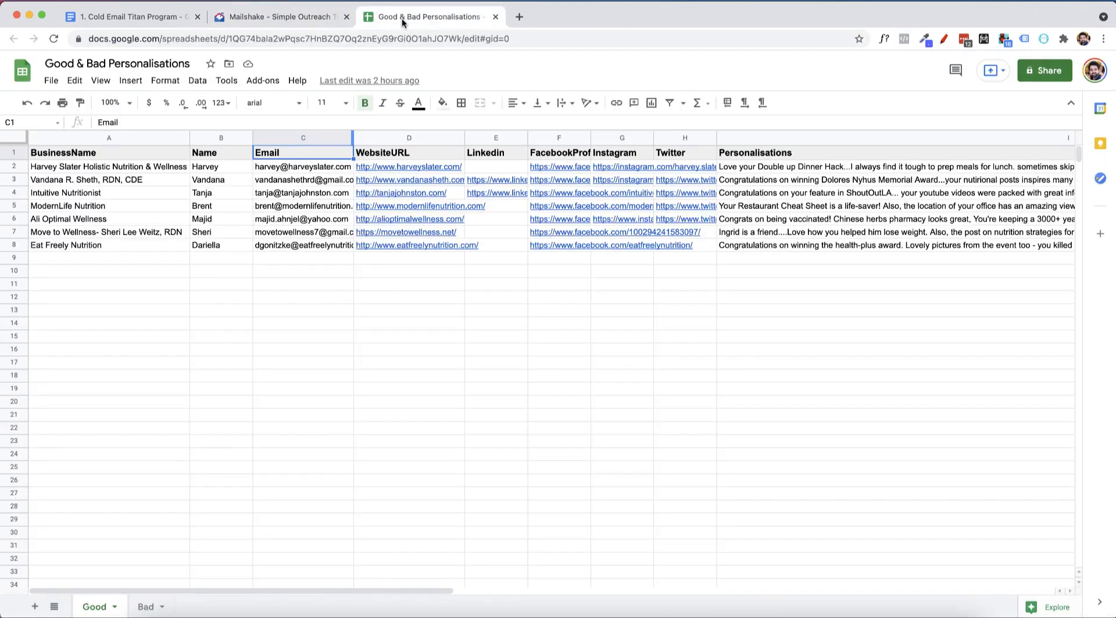
click(239, 155)
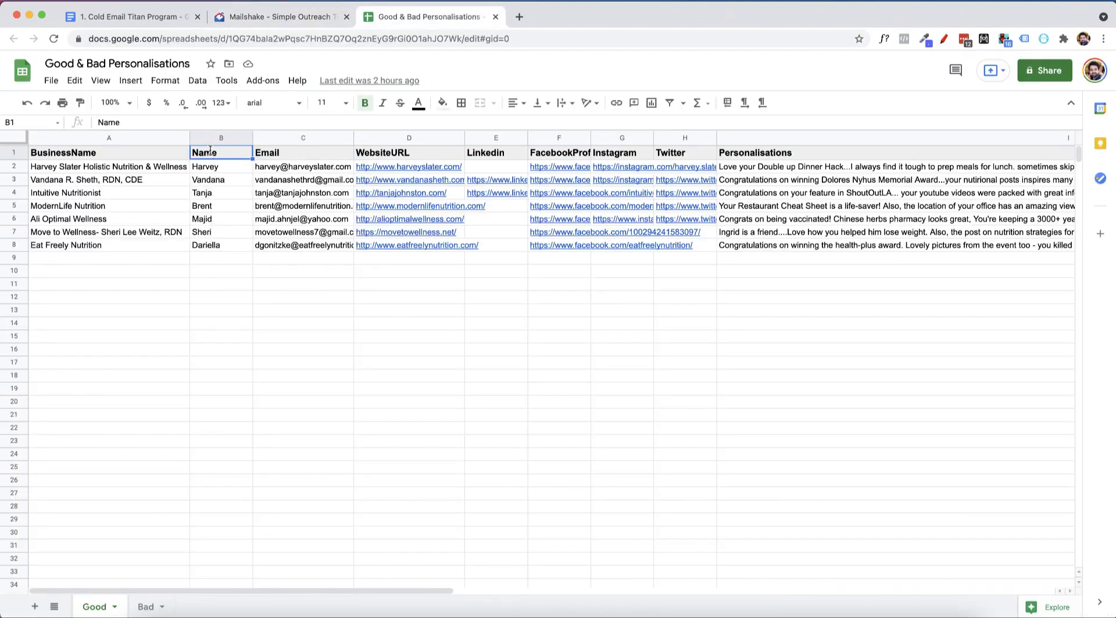
double_click(210, 151)
click(199, 152)
click(202, 168)
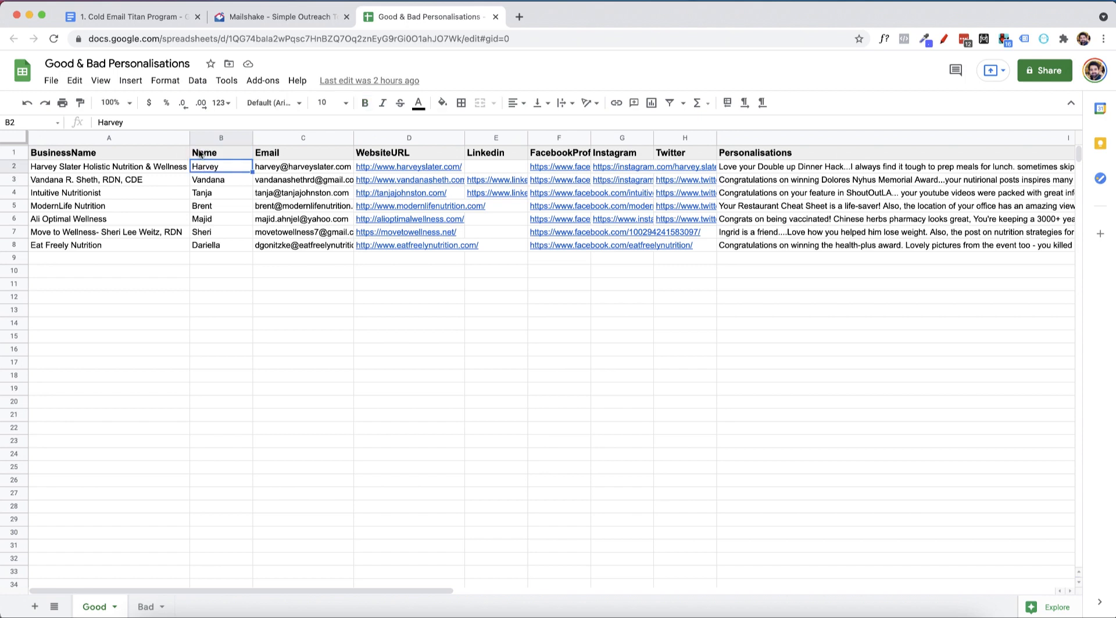
double_click(199, 150)
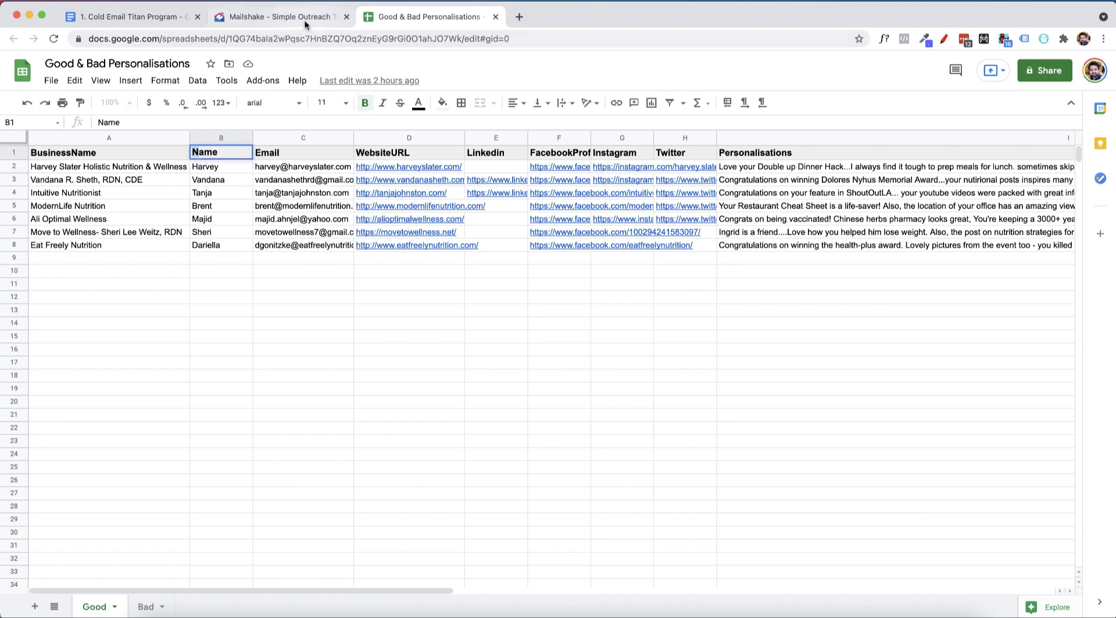
click(279, 17)
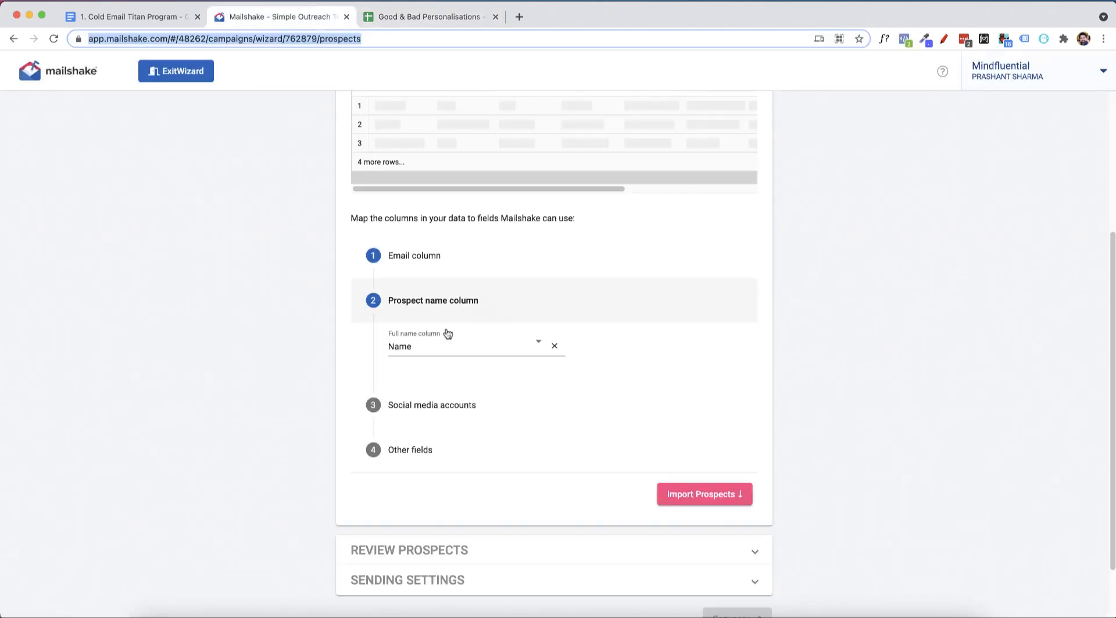
Select Linkedin as the LinkedIn link column for the social media accounts, and check the social columns in the spreadsheet.
click(430, 415)
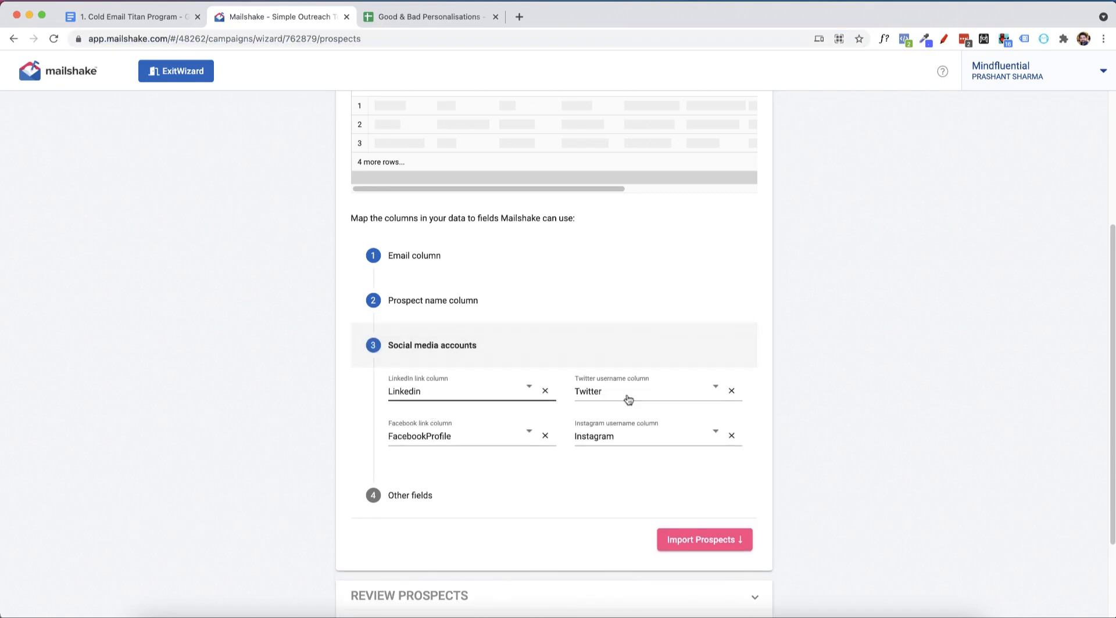
click(475, 391)
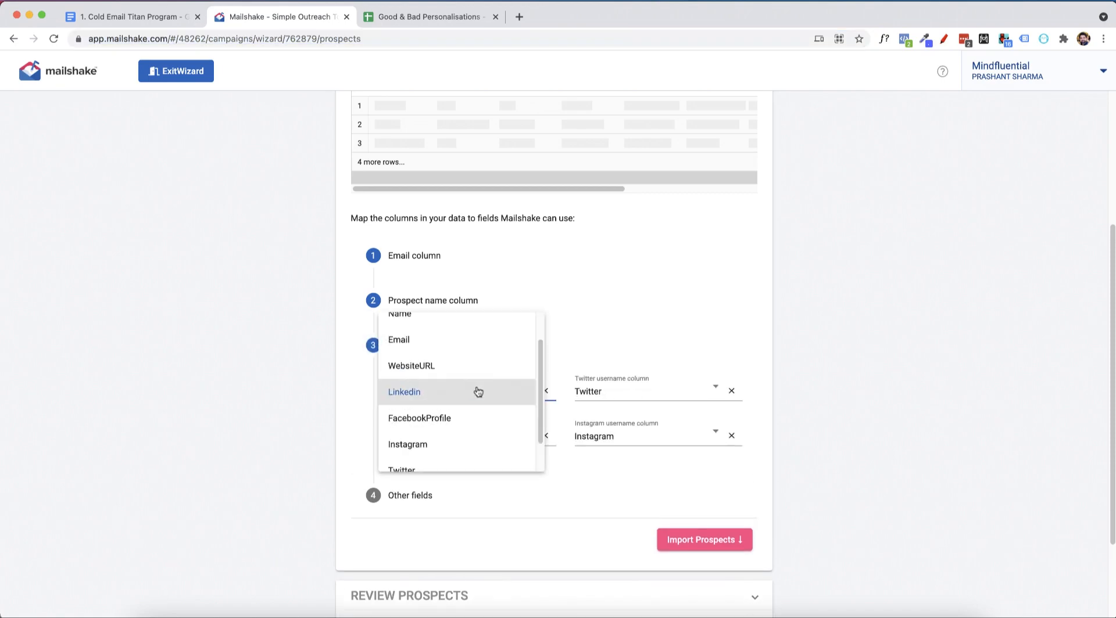
click(478, 391)
click(406, 16)
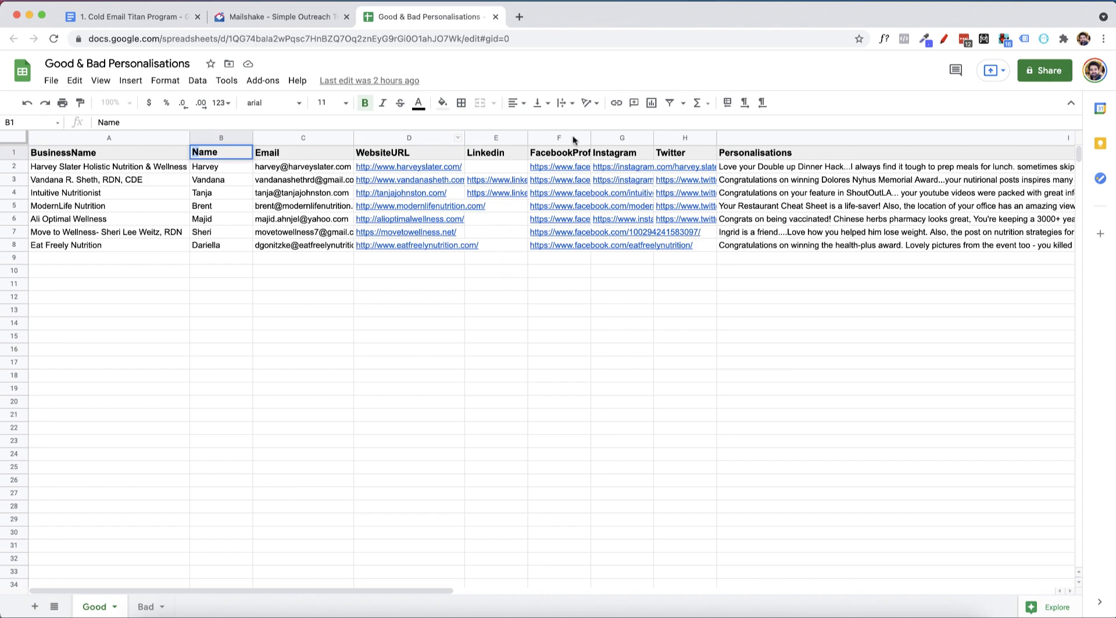
click(299, 17)
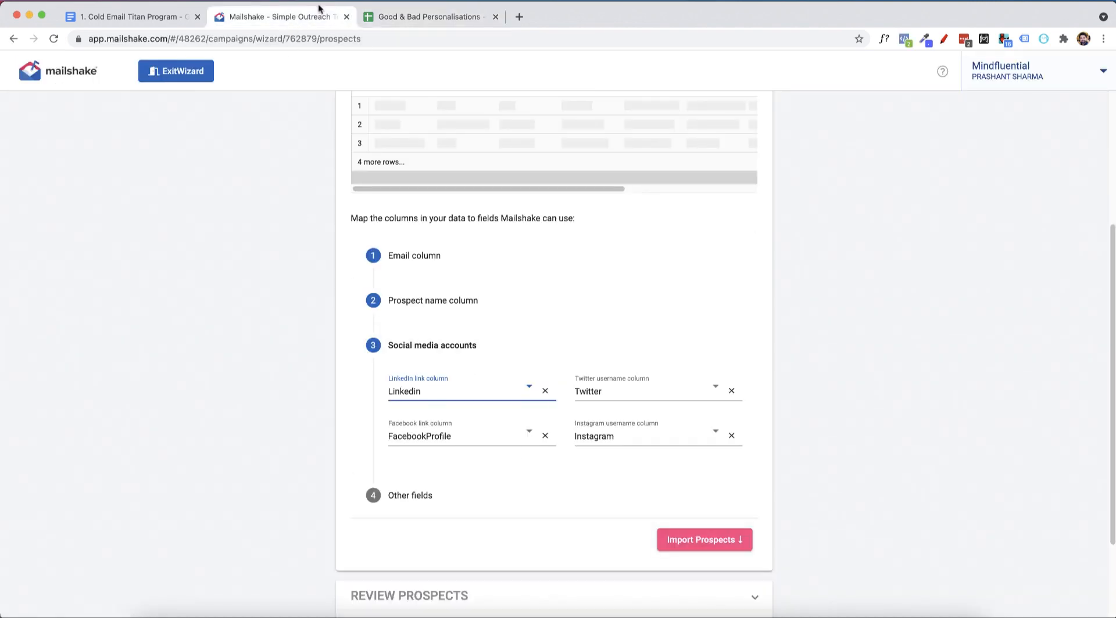
Examine the header row of the Good & Bad Personalisations spreadsheet, from the BusinessName column to the Personalisations column.
click(433, 16)
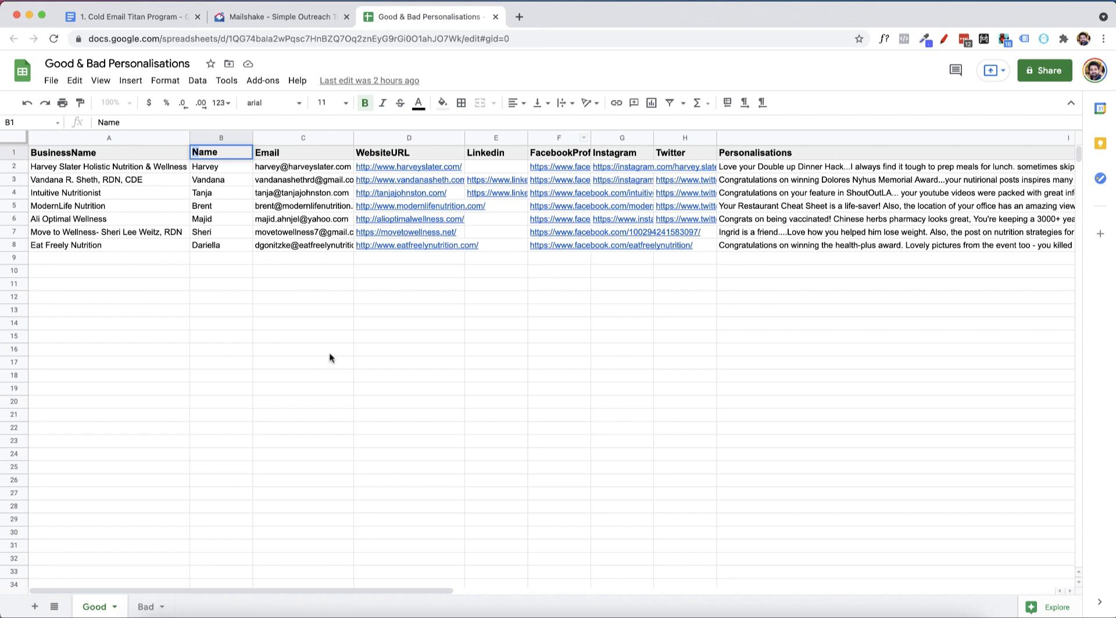
click(349, 377)
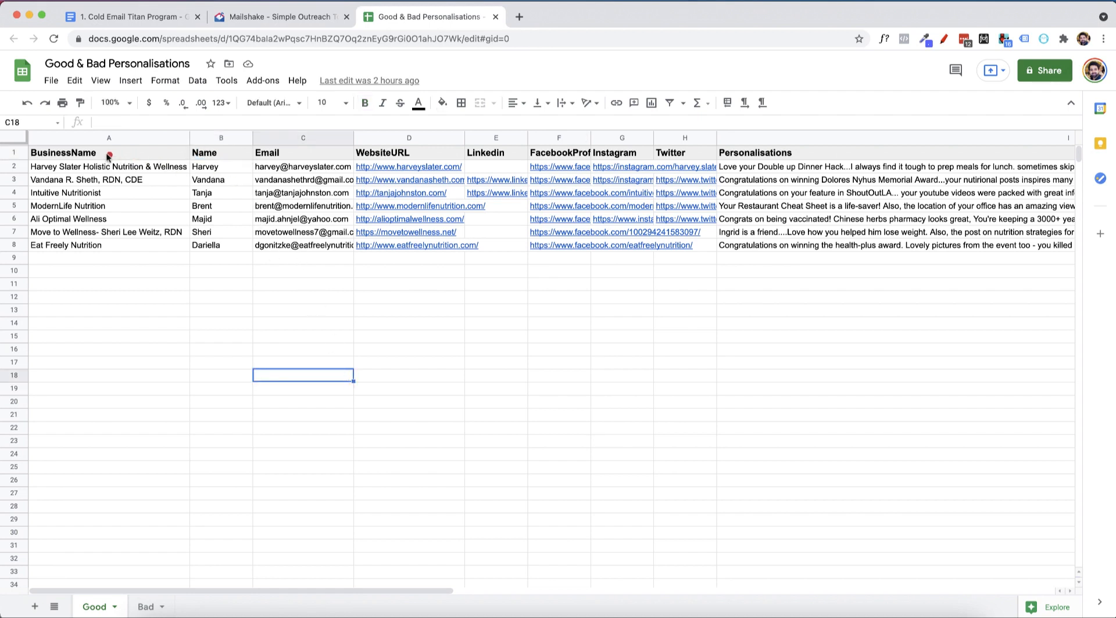
drag(105, 154, 847, 154)
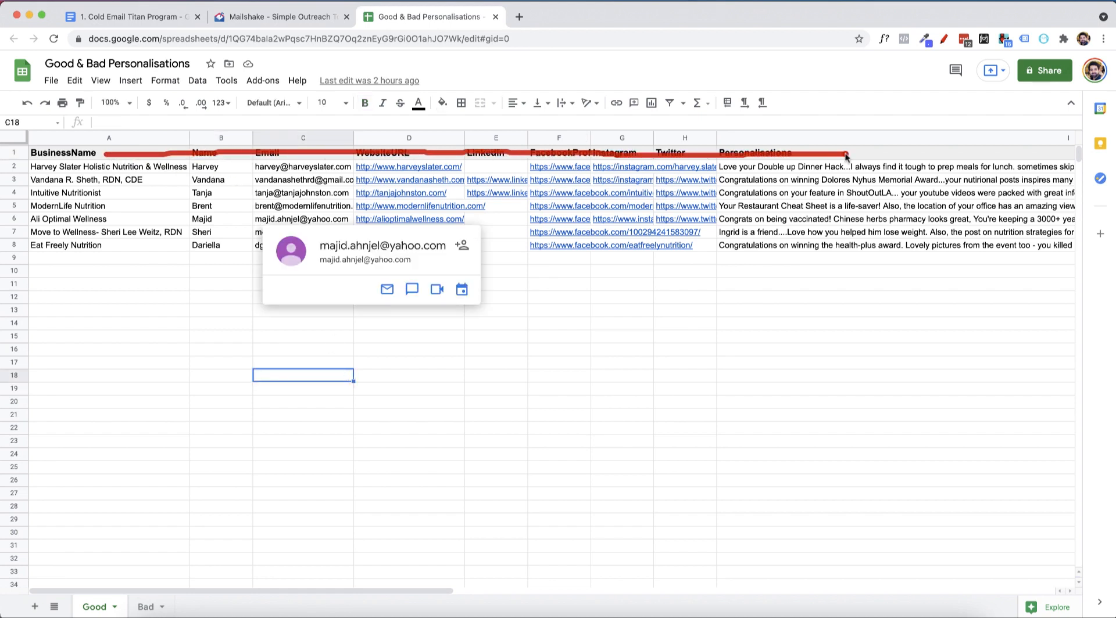
drag(355, 145, 298, 25)
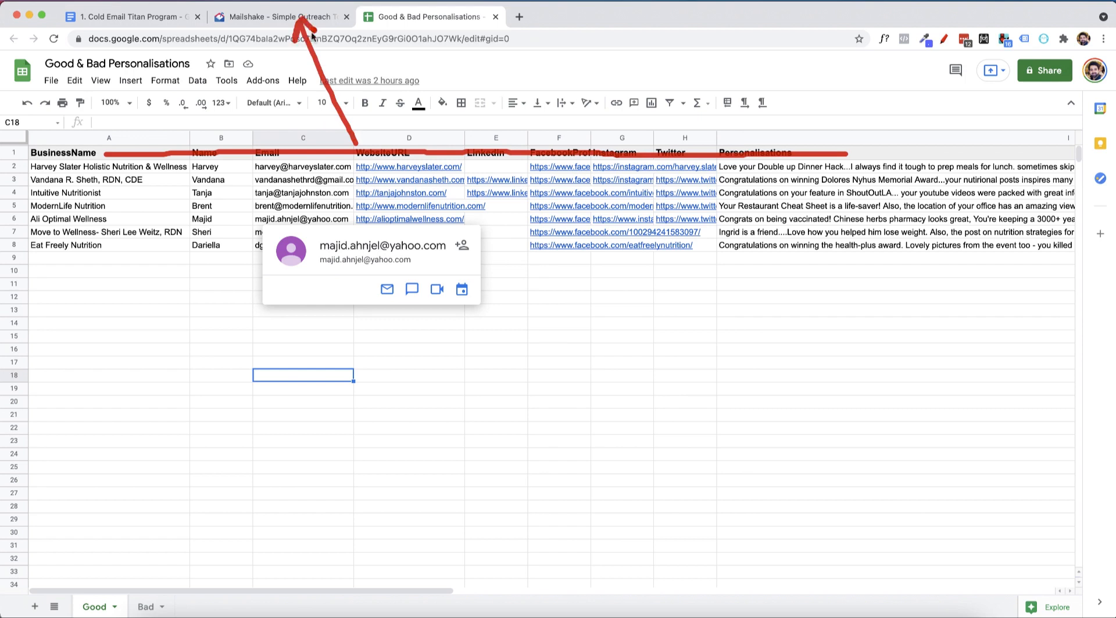
Return to Mailshake, leave the phone number and company name columns unmapped under the other fields, and import the prospects.
click(273, 18)
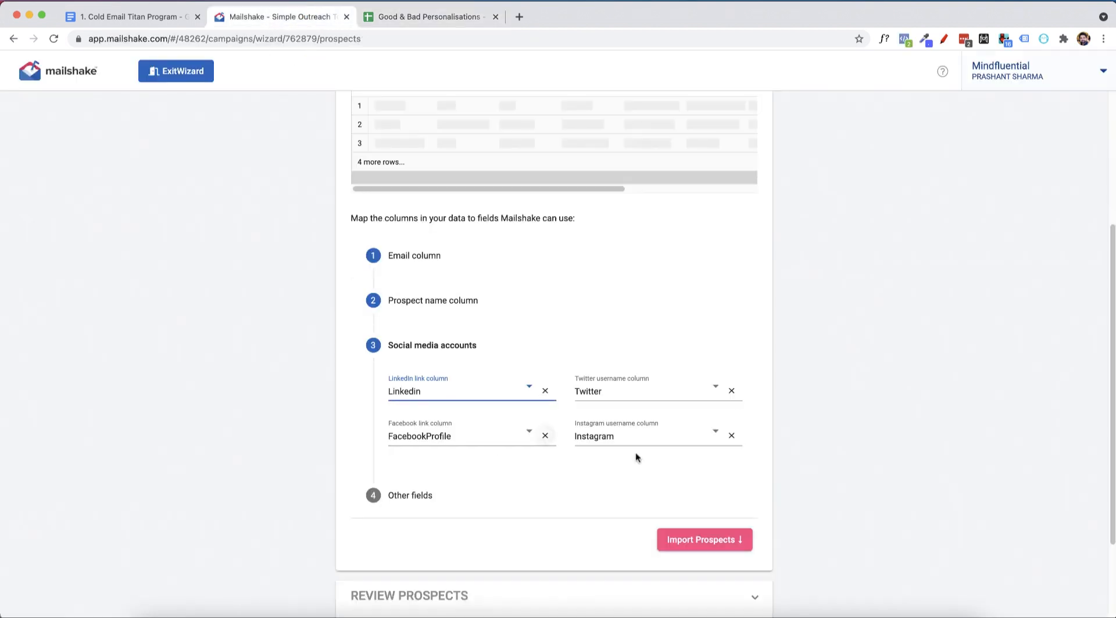
click(419, 493)
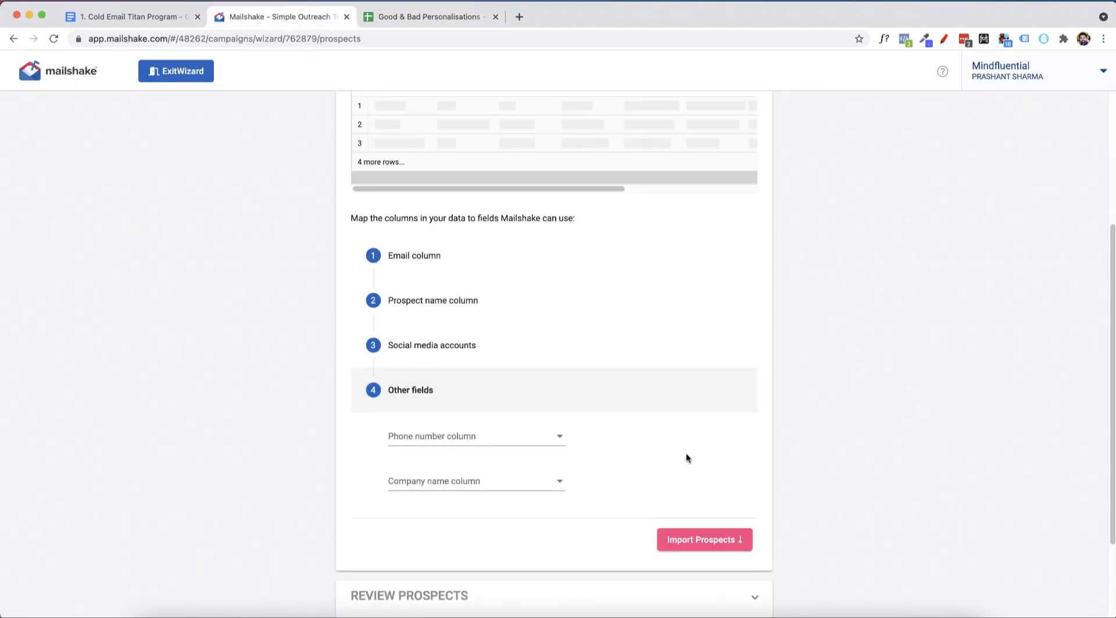
scroll(693, 436, down, 2)
click(714, 419)
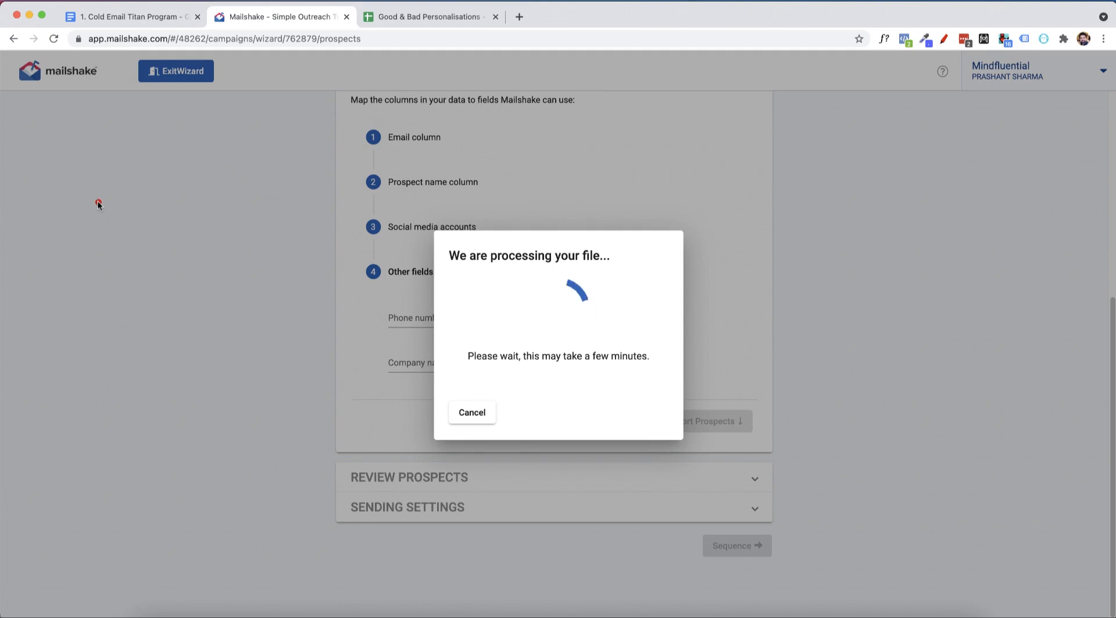
mouse_move(96, 202)
mouse_down()
mouse_move(121, 205)
mouse_move(100, 233)
mouse_move(103, 270)
mouse_up()
mouse_move(168, 193)
mouse_down()
mouse_move(168, 264)
mouse_move(158, 238)
mouse_move(200, 269)
mouse_up()
drag(123, 301, 201, 298)
drag(152, 307, 197, 297)
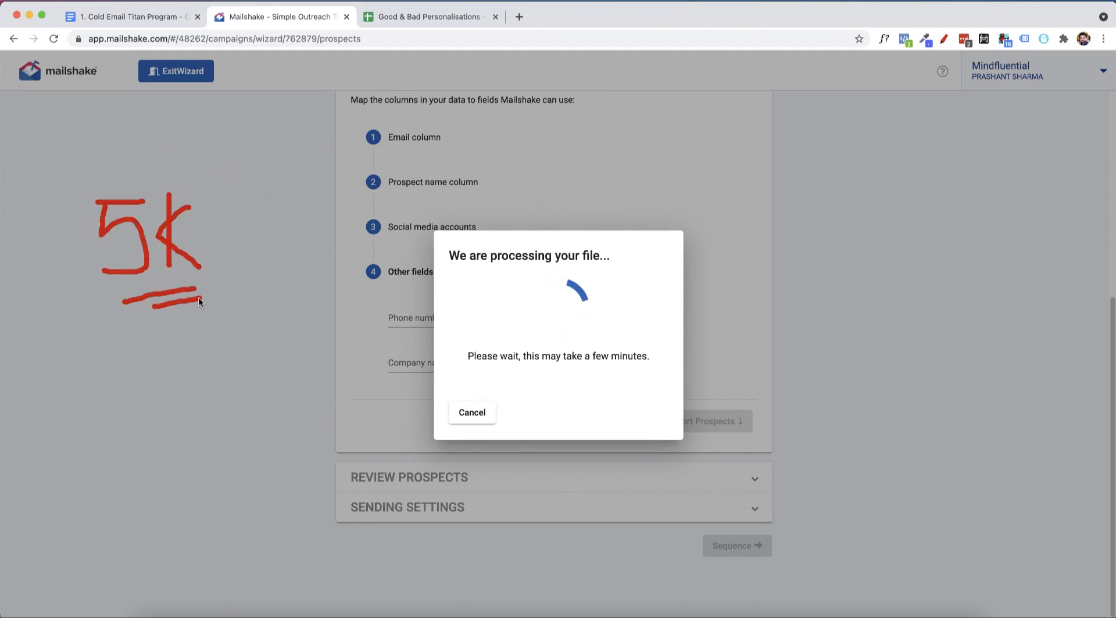
mouse_move(227, 250)
mouse_down()
mouse_move(258, 181)
mouse_move(265, 201)
mouse_up()
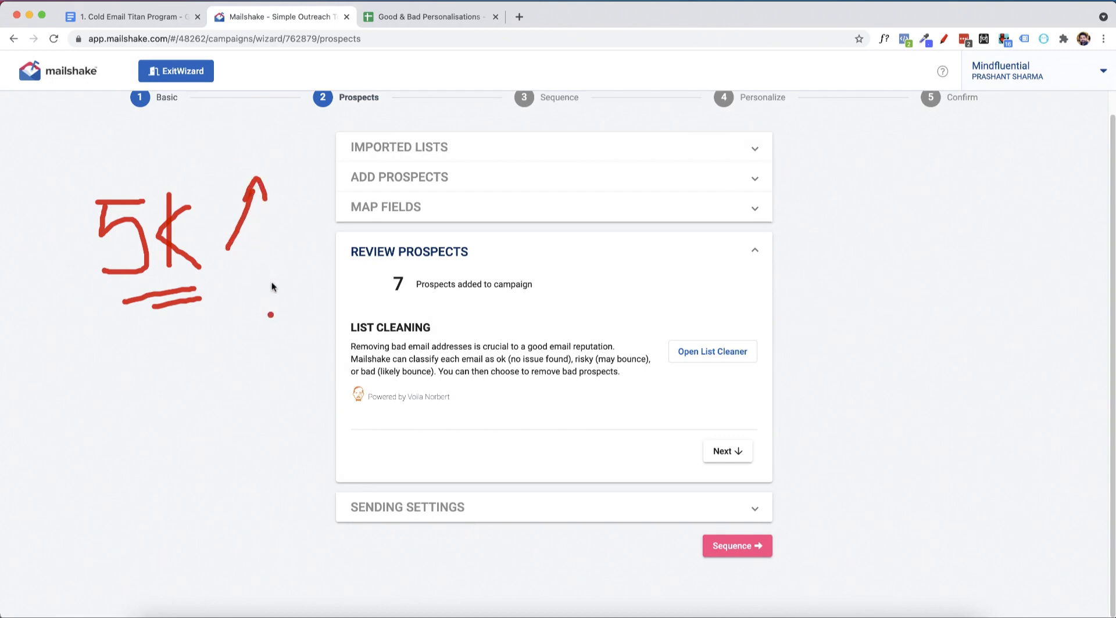
click(262, 258)
mouse_move(262, 258)
mouse_down()
mouse_move(262, 322)
mouse_move(276, 304)
mouse_up()
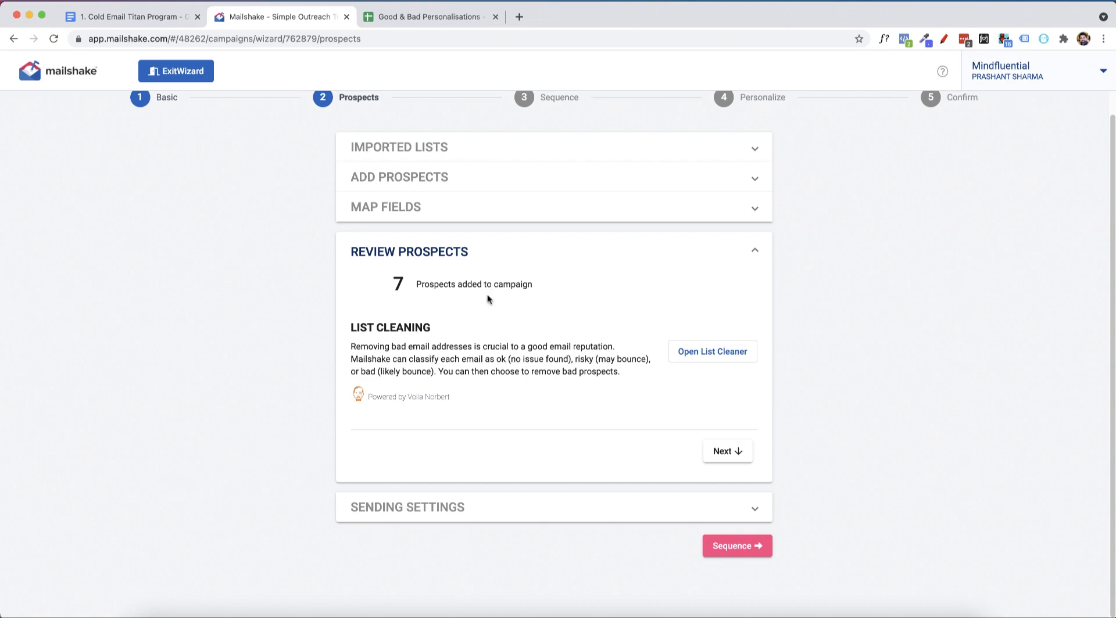
Run list cleaning on the Good & Bad Personalisations - Good.csv prospects, remove the risky prospect and close the list cleaner.
click(701, 358)
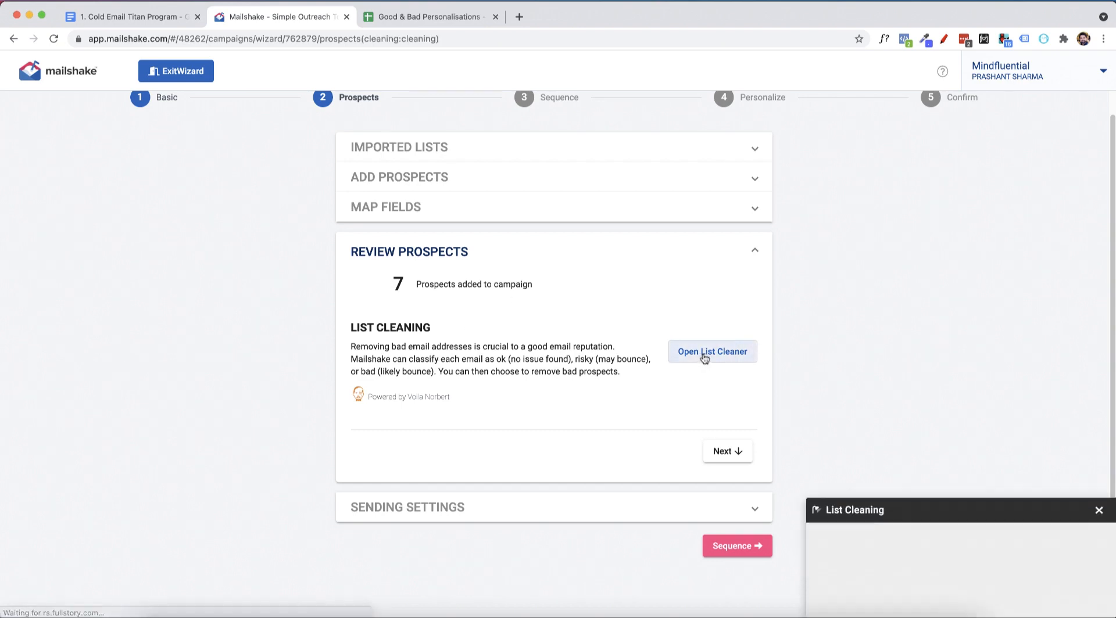
click(853, 542)
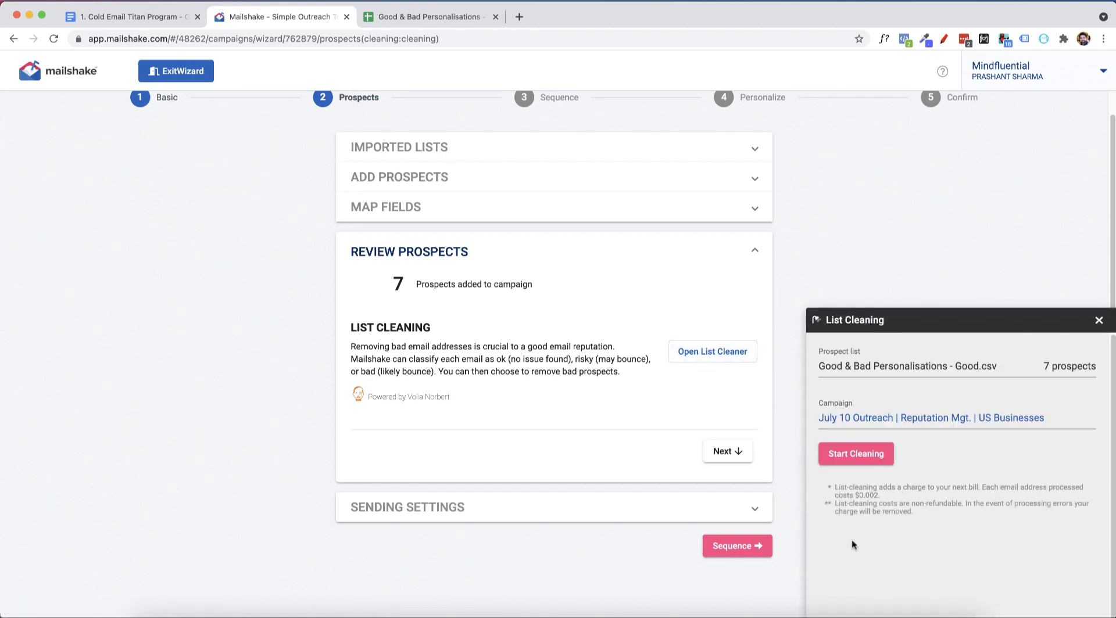
click(854, 454)
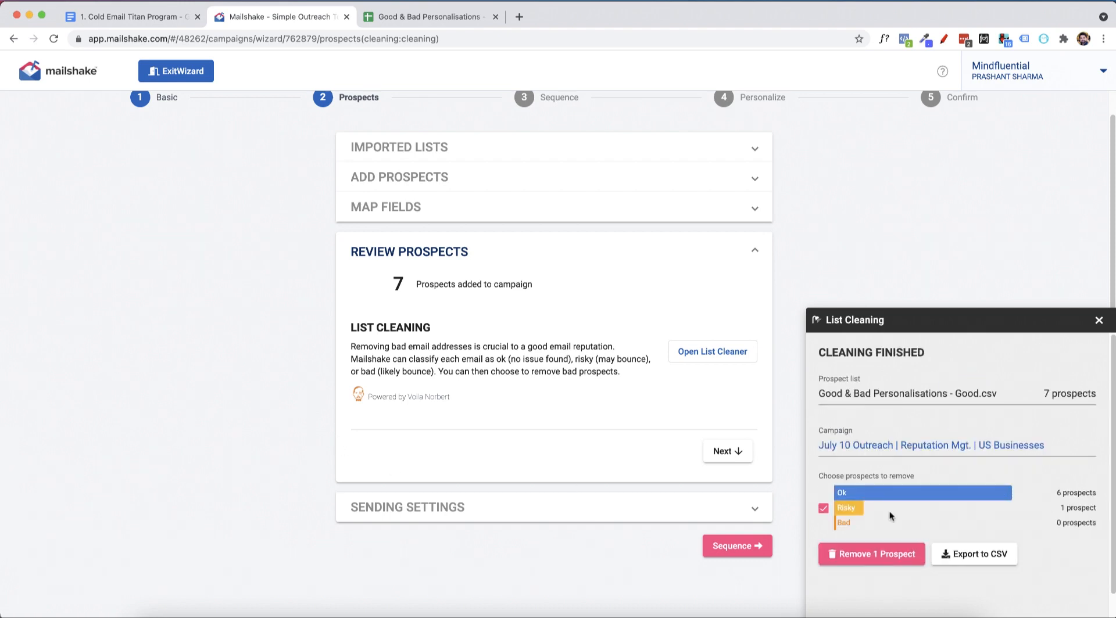
click(849, 553)
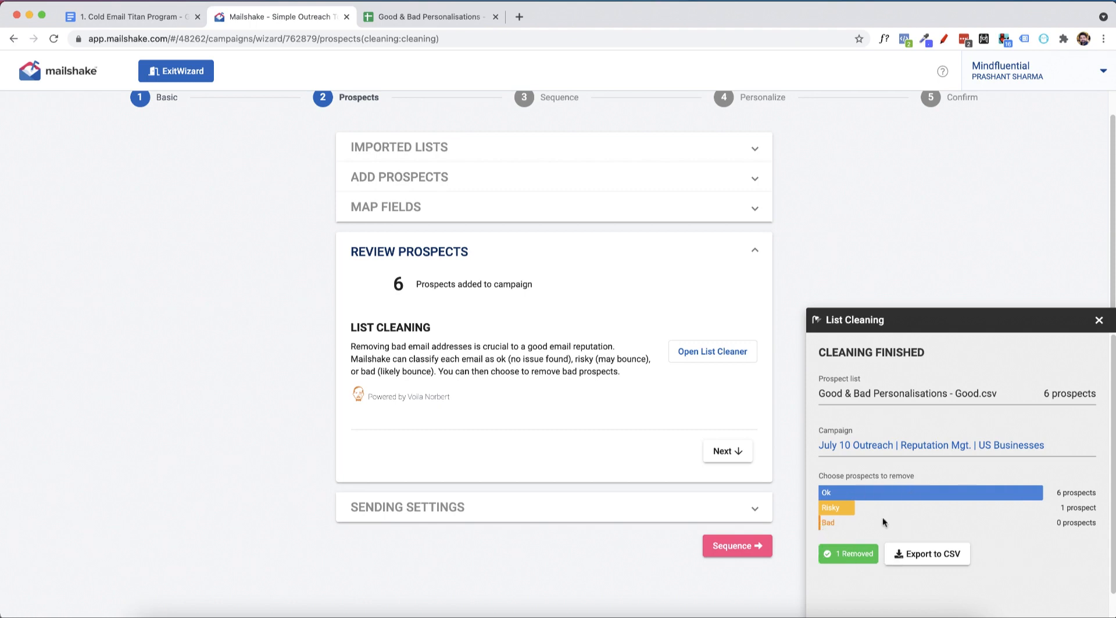
click(1099, 320)
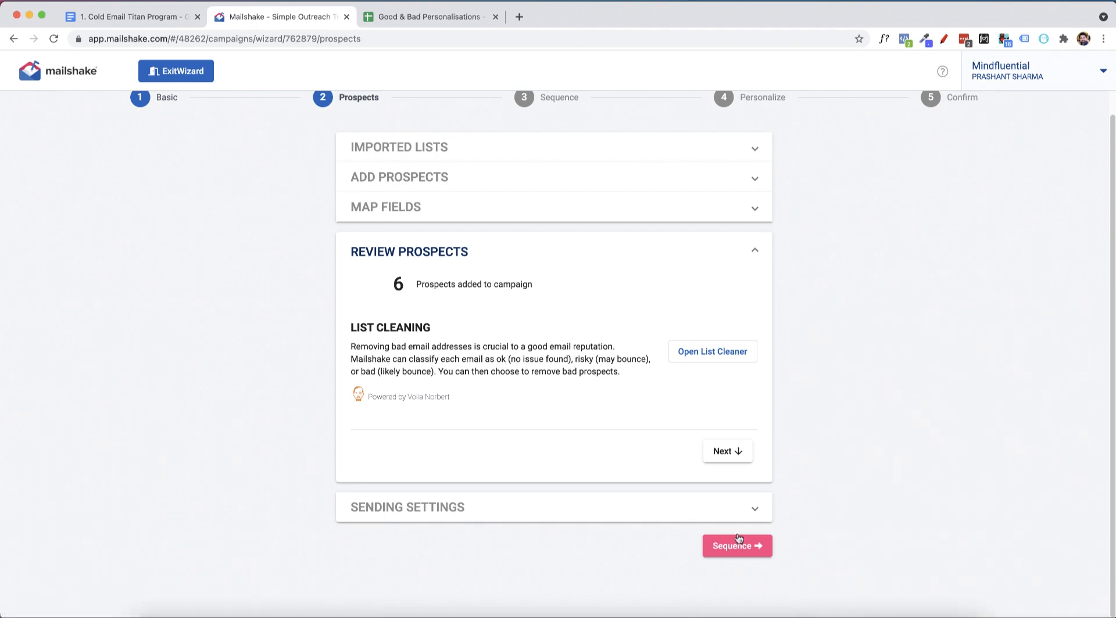
Advance the campaign to the Sequence stage and start composing the initial message.
click(736, 548)
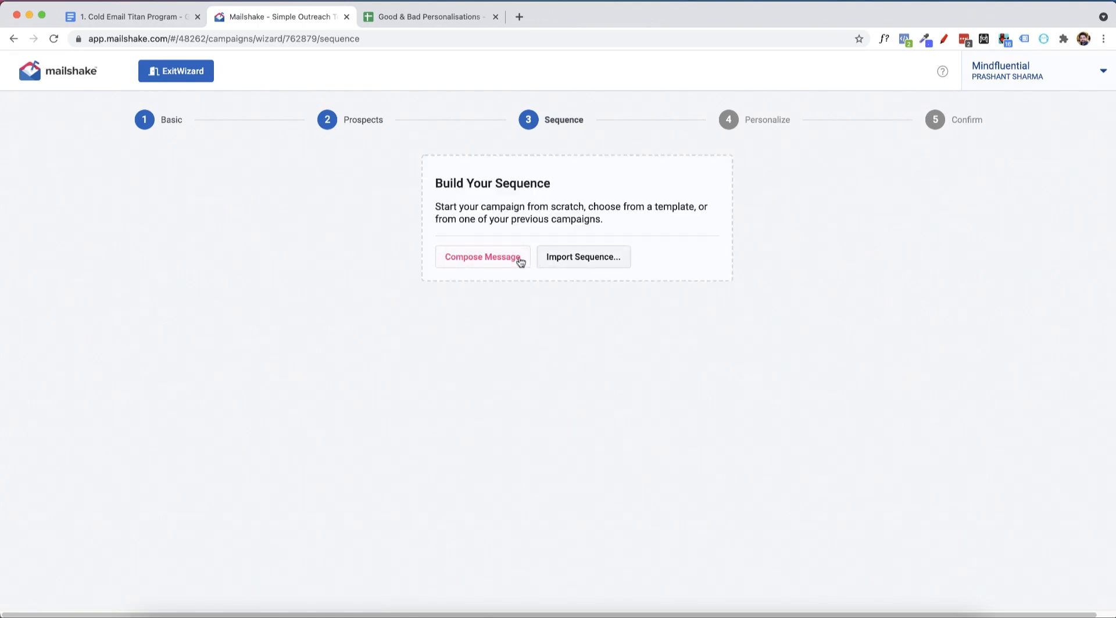
click(464, 264)
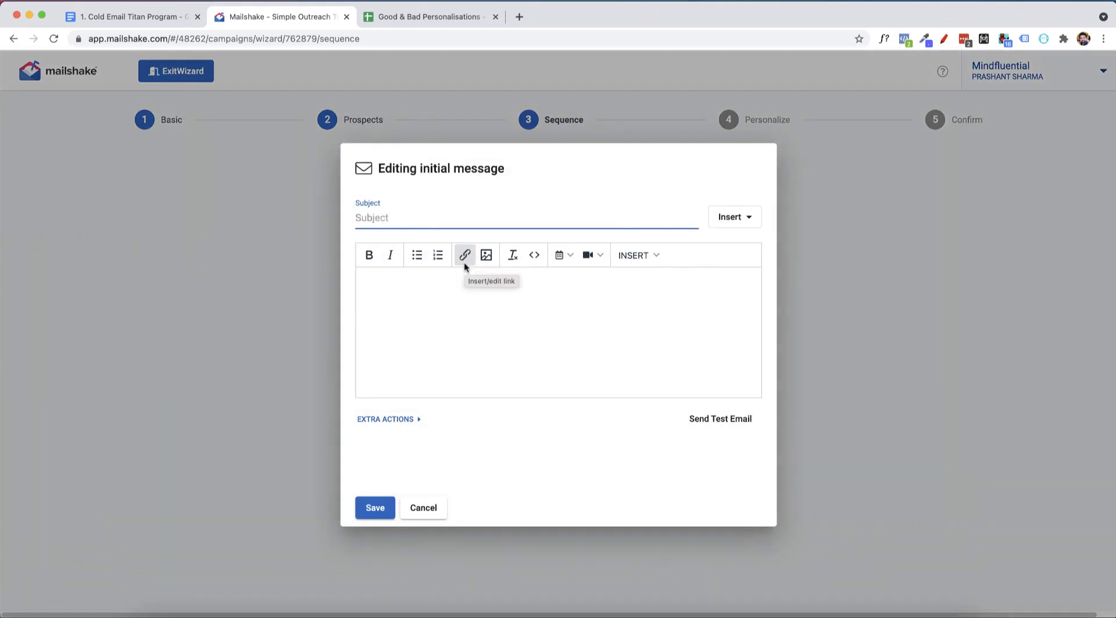
Open the Google Document linked under section 8, Follow up strategy, in the Cold Email Titan Program document.
click(164, 21)
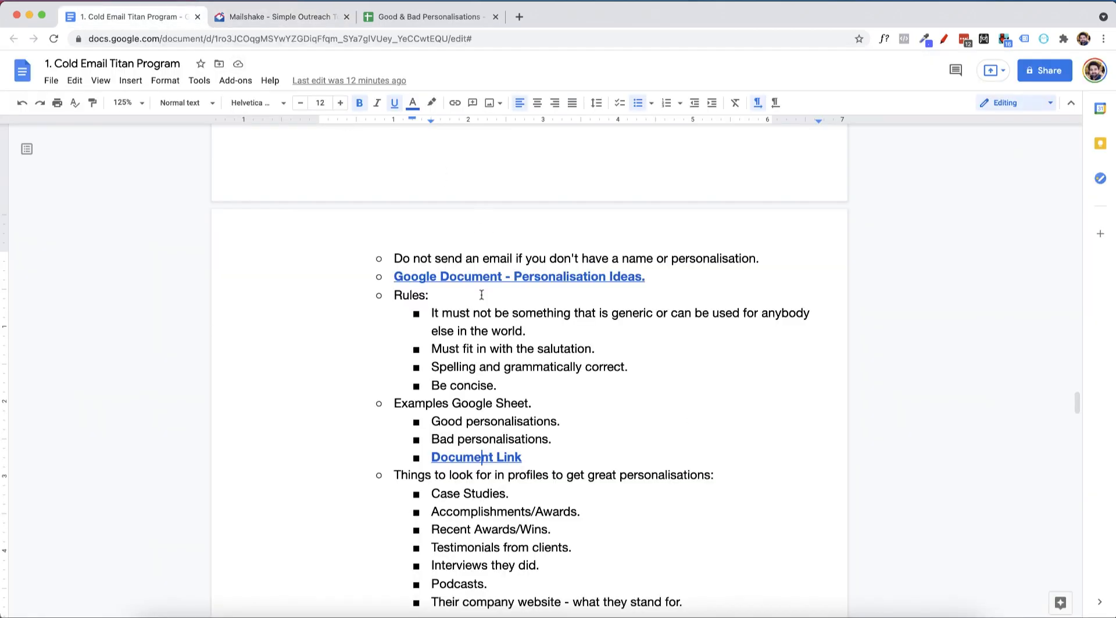
scroll(474, 312, up, 10)
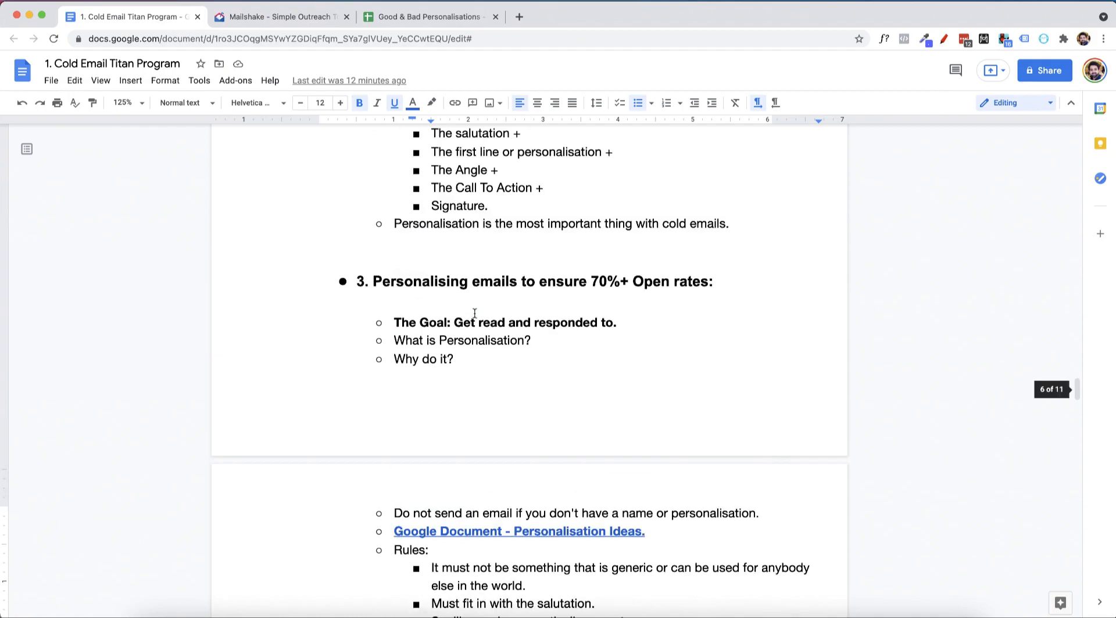
scroll(512, 379, down, 20)
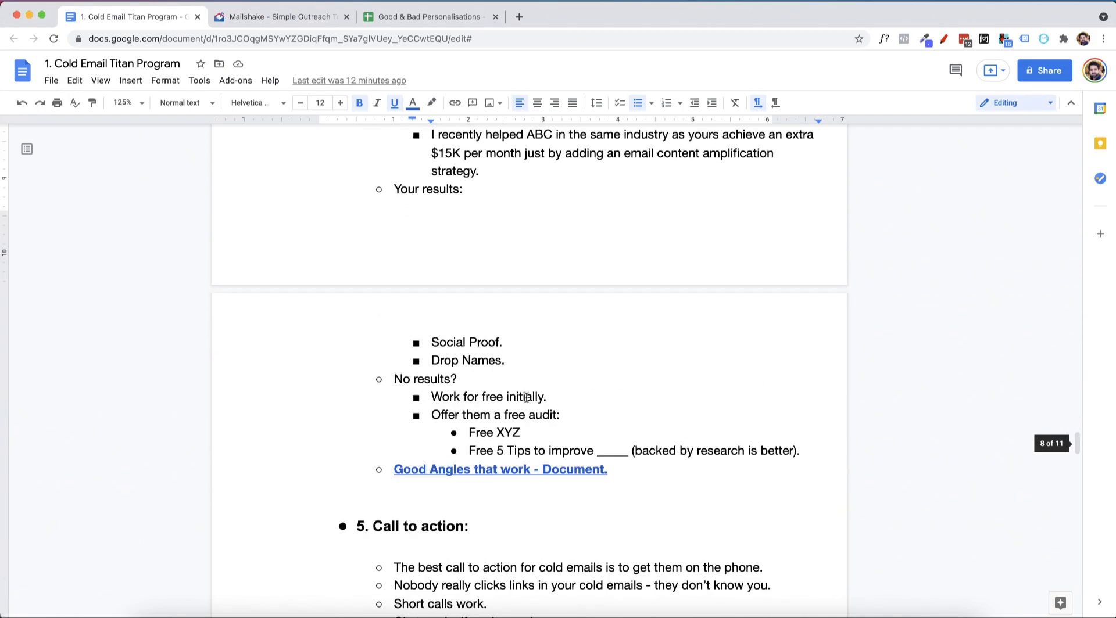
scroll(526, 398, down, 20)
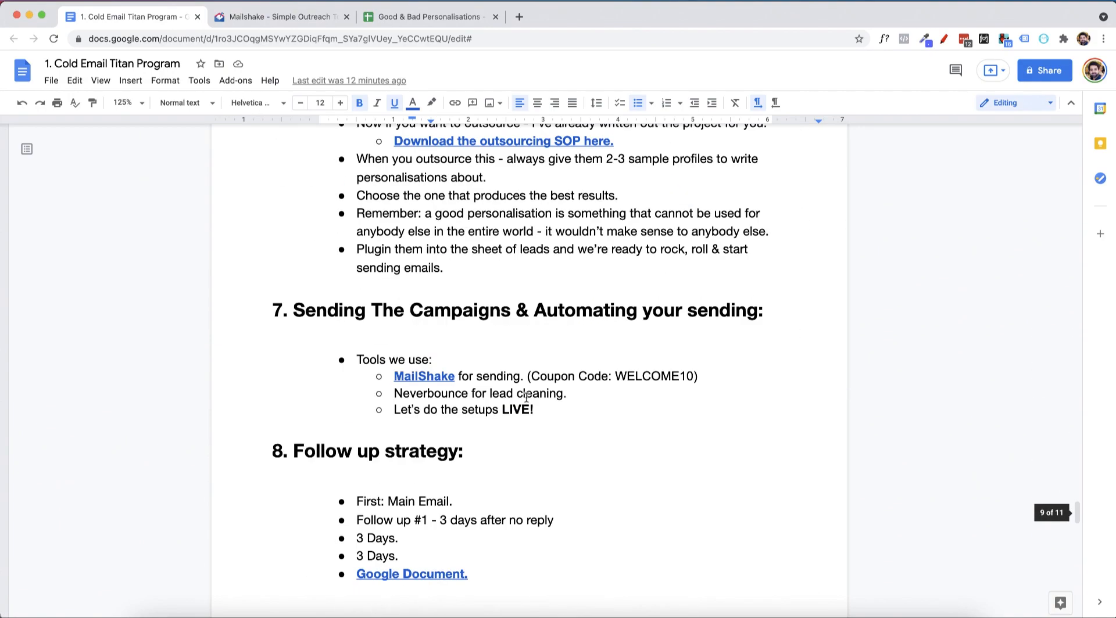
scroll(519, 400, down, 2)
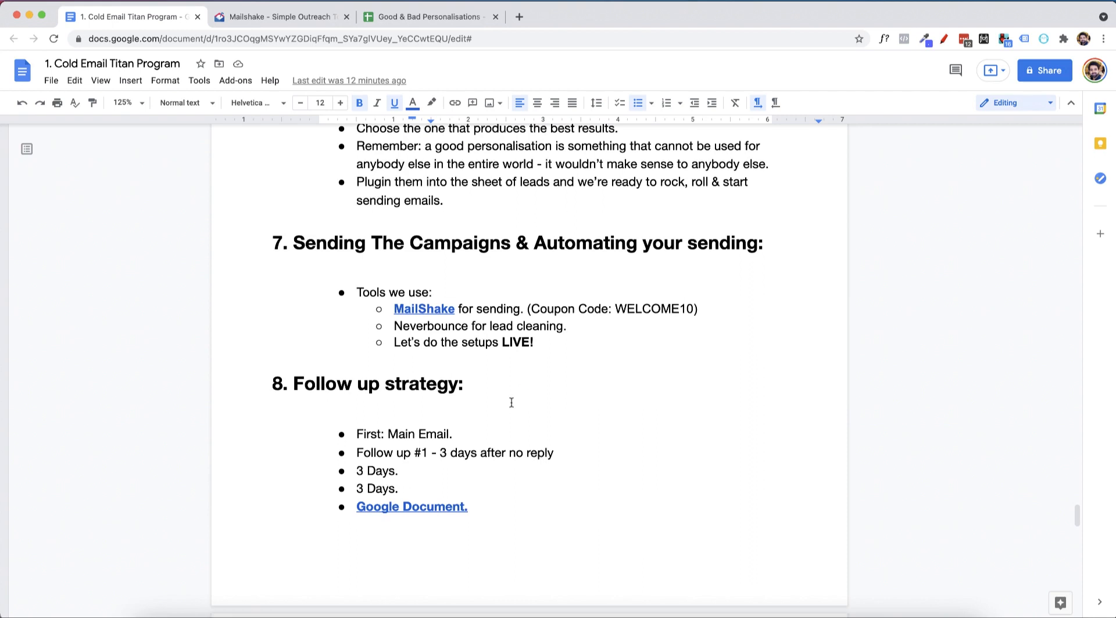
click(453, 506)
click(470, 529)
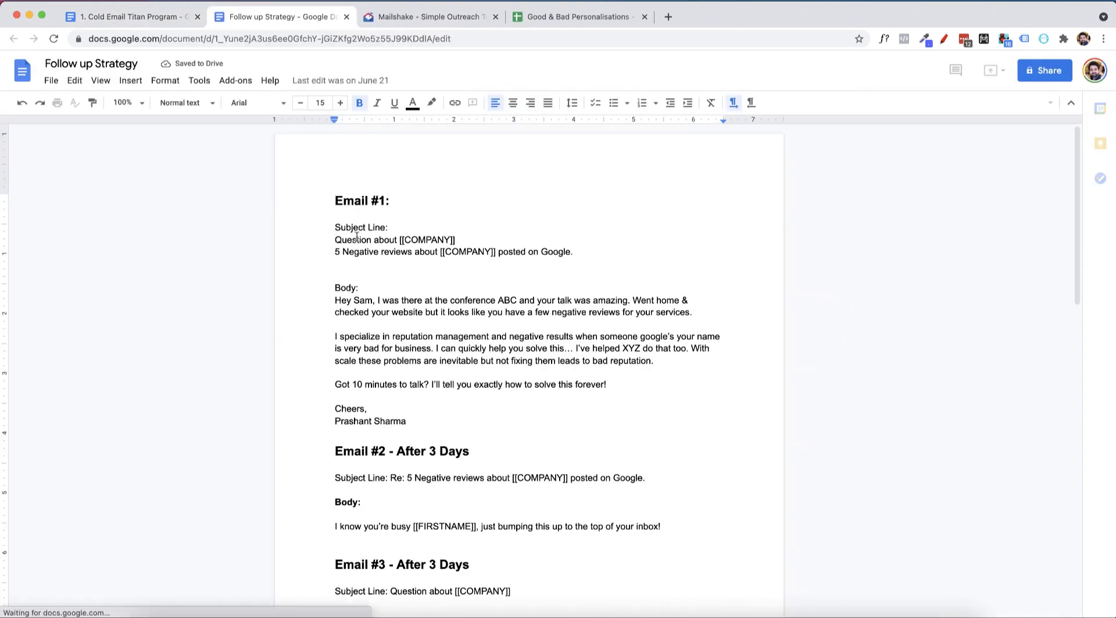
Copy the Email #1 subject line "Question about [[COMPANY]]" into the subject of the initial message in Mailshake.
drag(334, 236, 479, 239)
key(super+c)
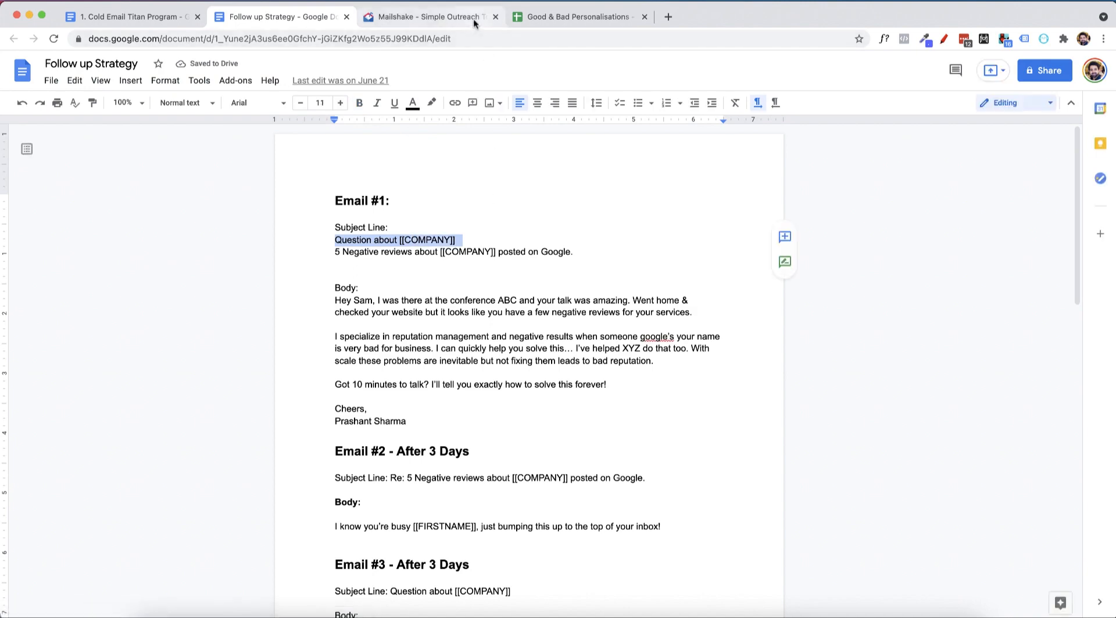
click(473, 19)
click(431, 212)
key(super+v)
Check the BusinessName column header in the Good & Bad Personalisations spreadsheet against the company placeholder in the Mailshake subject.
click(542, 20)
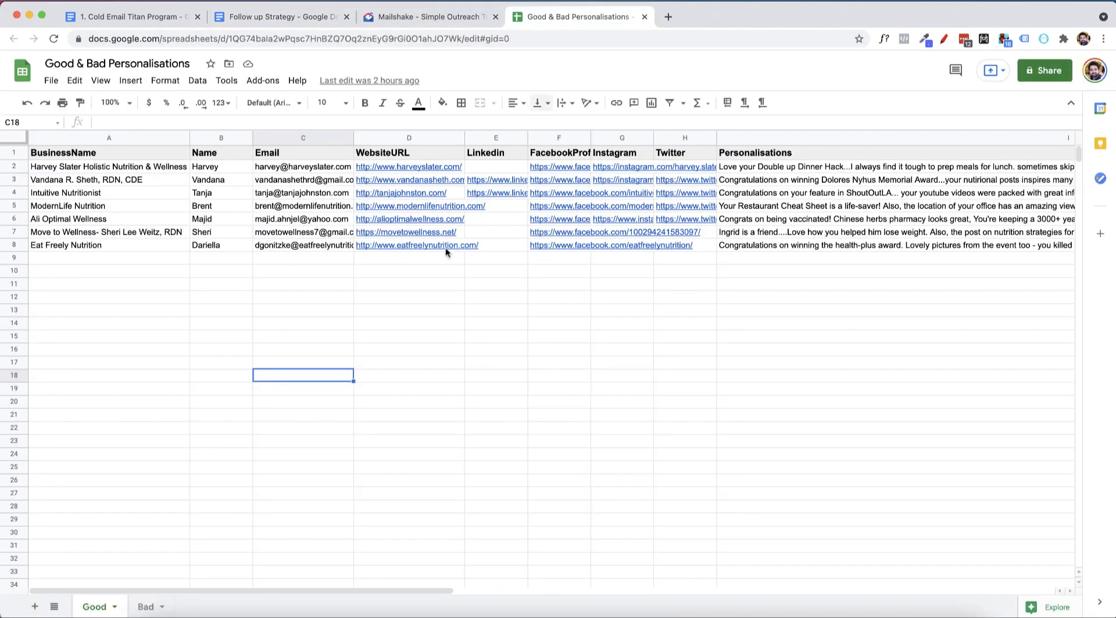
click(119, 155)
drag(117, 156, 32, 154)
click(427, 18)
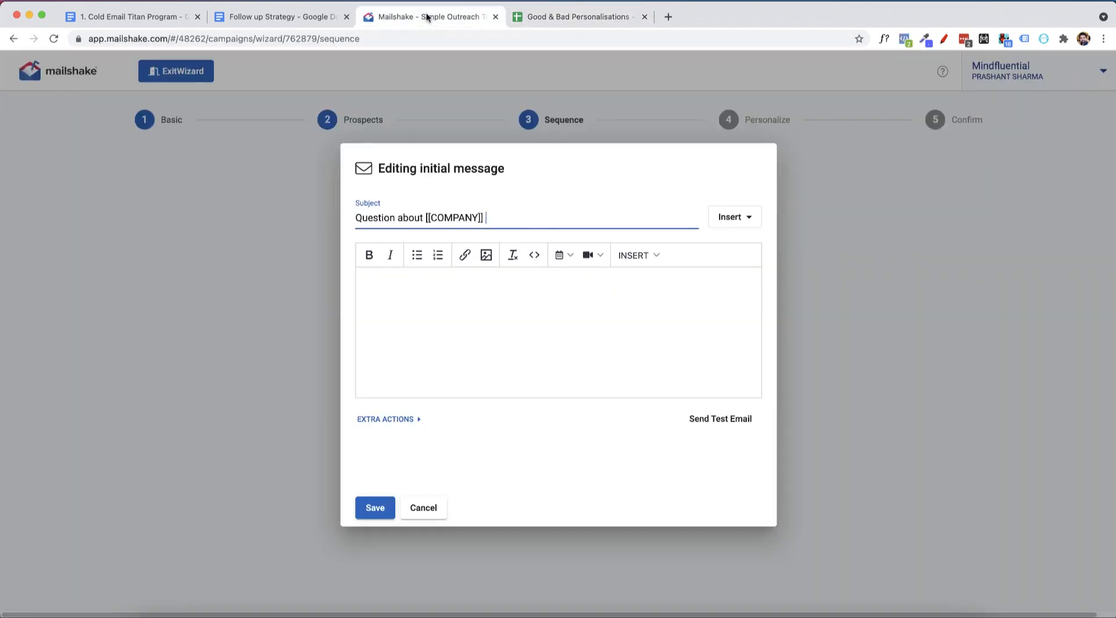
click(581, 17)
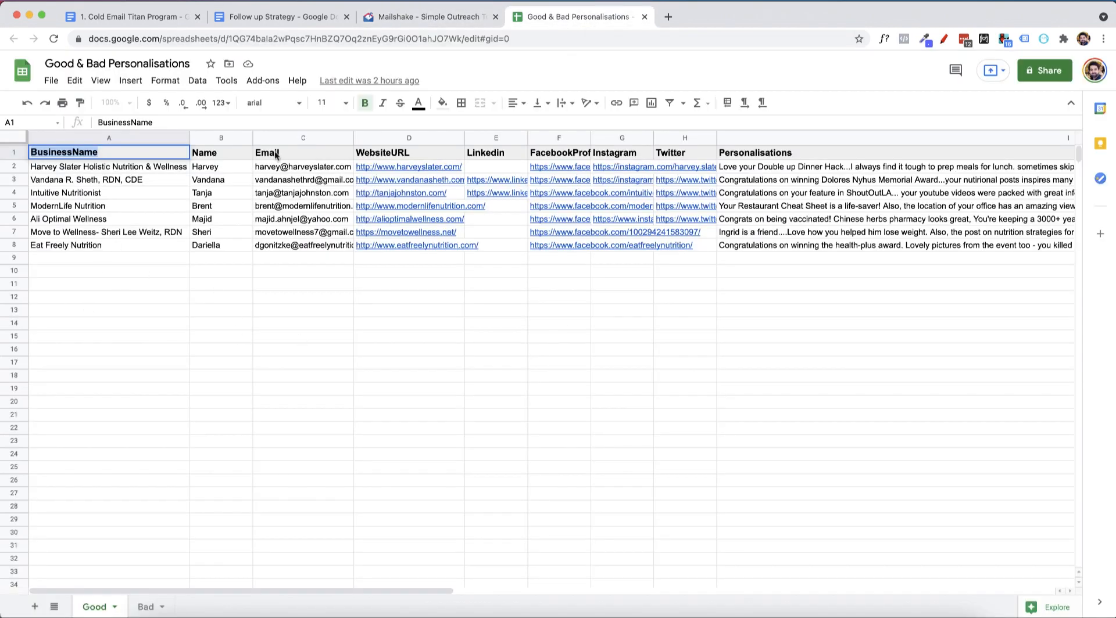
click(433, 17)
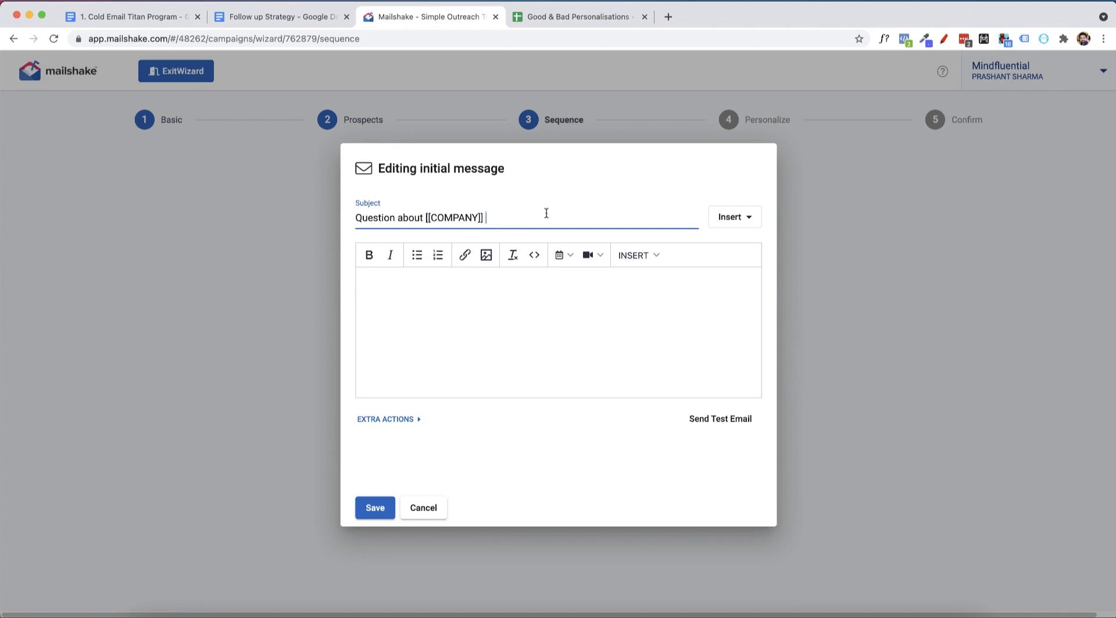
Insert the businessname merge field into the subject with the fallback text "Your Business".
click(729, 221)
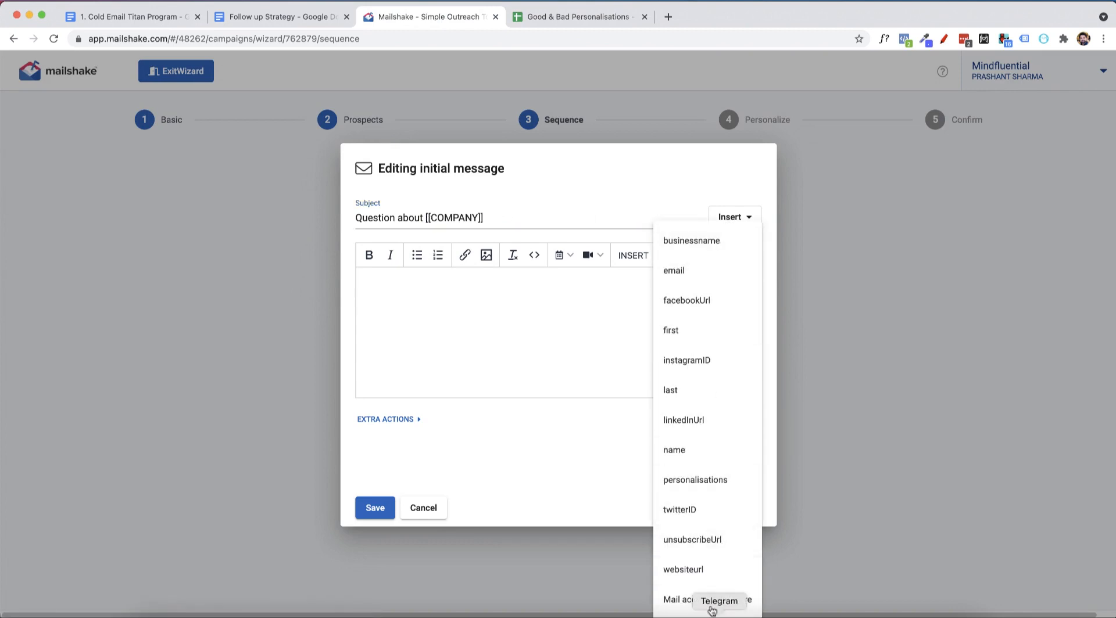
click(700, 249)
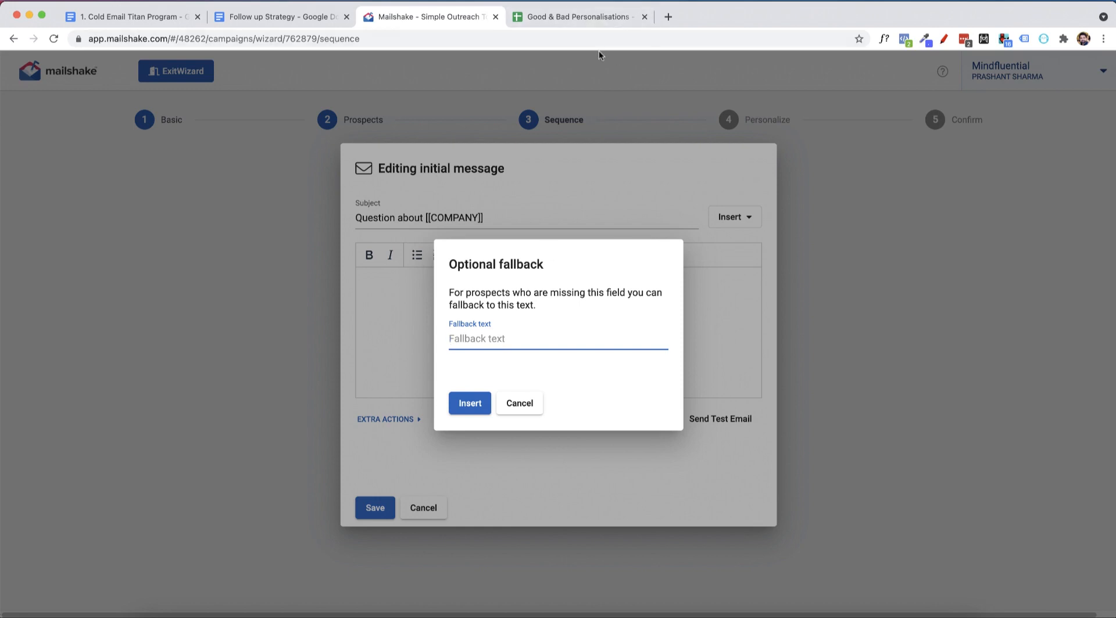
text(Your Business)
click(581, 16)
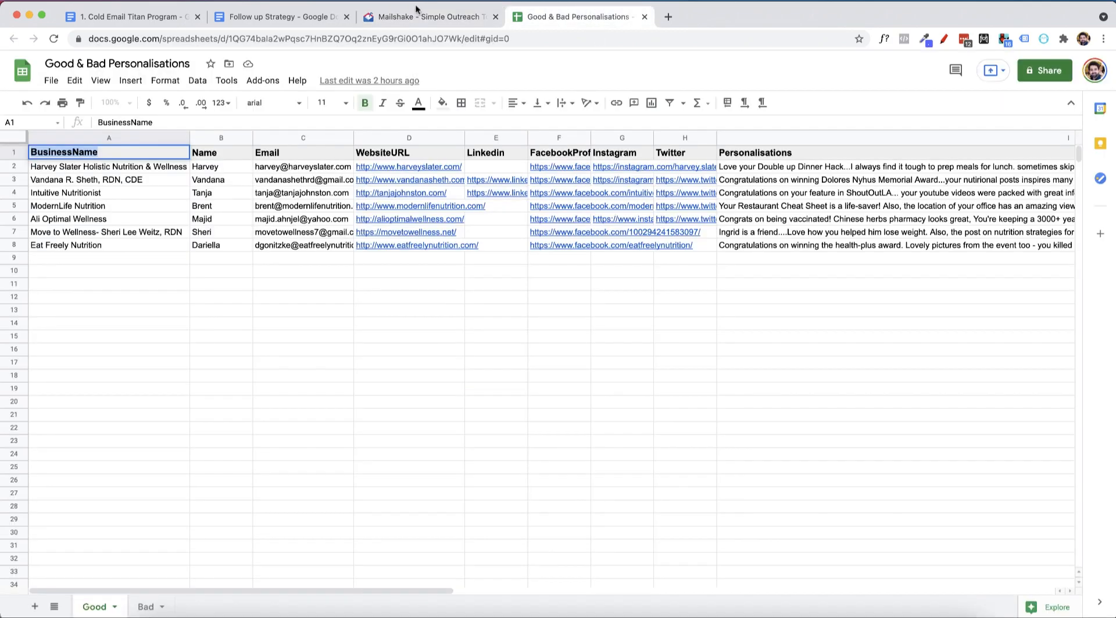
click(418, 18)
click(466, 403)
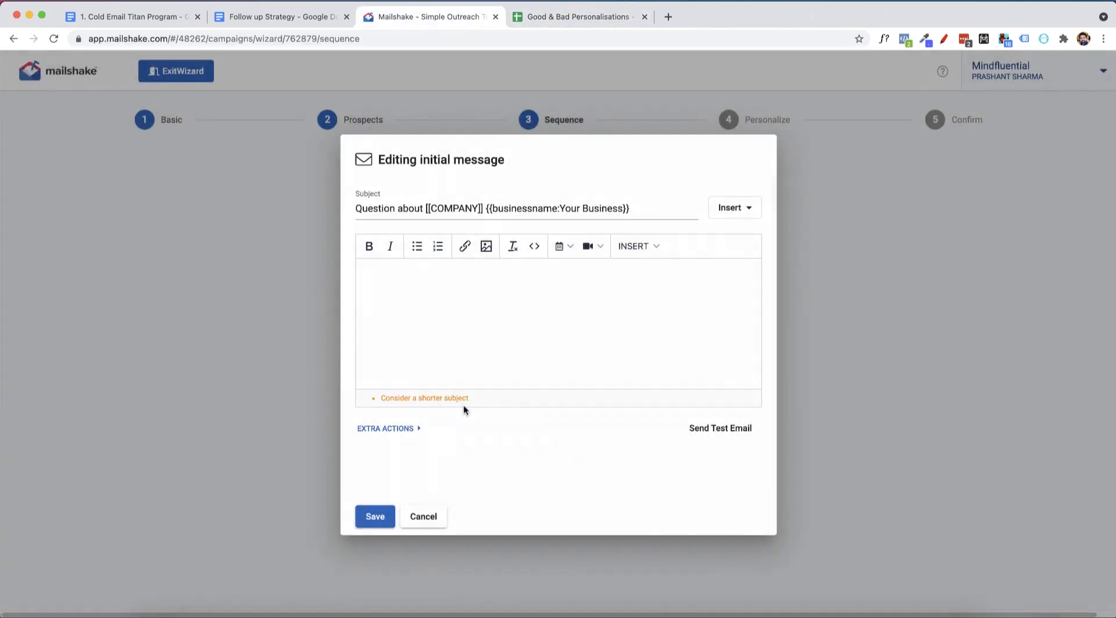
Delete the [[COMPANY]] placeholder from the subject so it reads "Question about {{businessname:Your Business}}".
drag(483, 208, 425, 208)
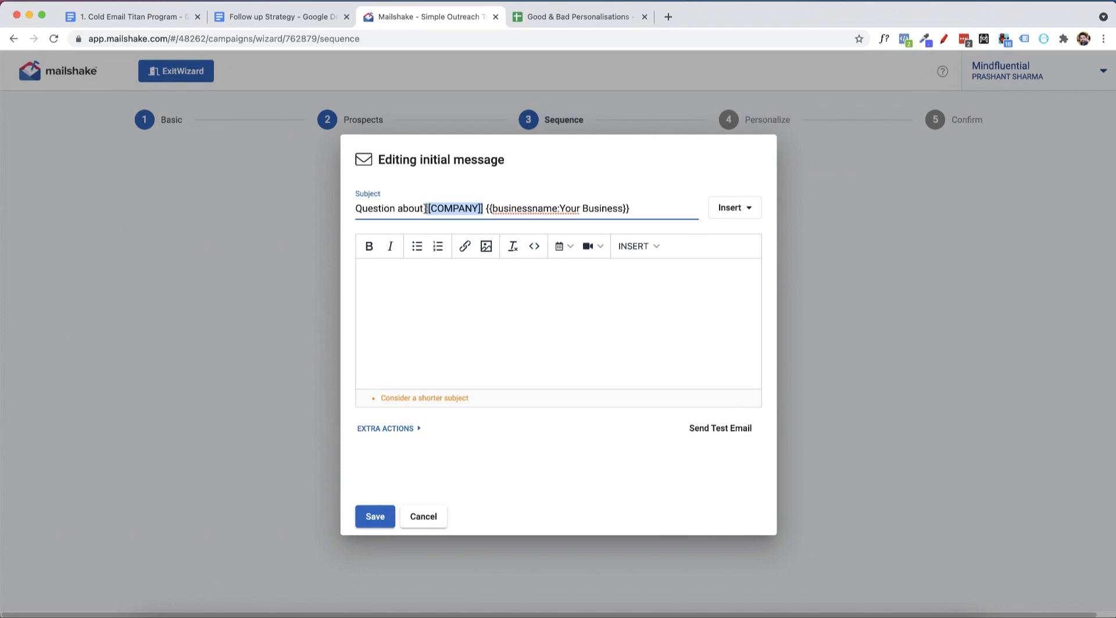
key(BackSpace)
key(BackSpace)
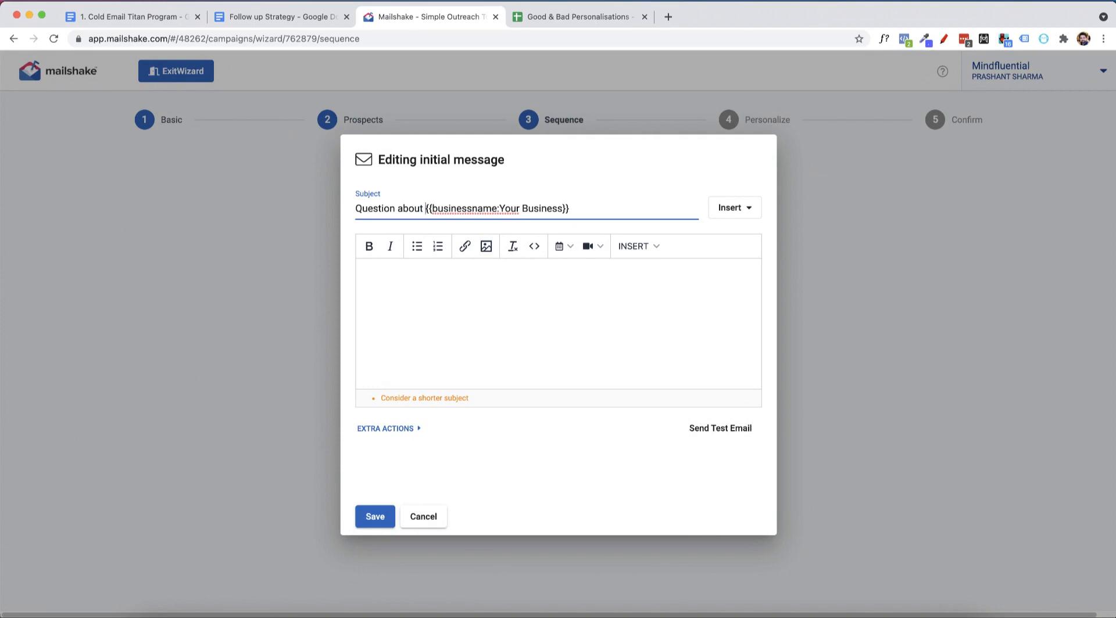
Copy the Email #1 body, from the greeting through the sign-off, in the Follow up Strategy document.
click(522, 301)
click(565, 13)
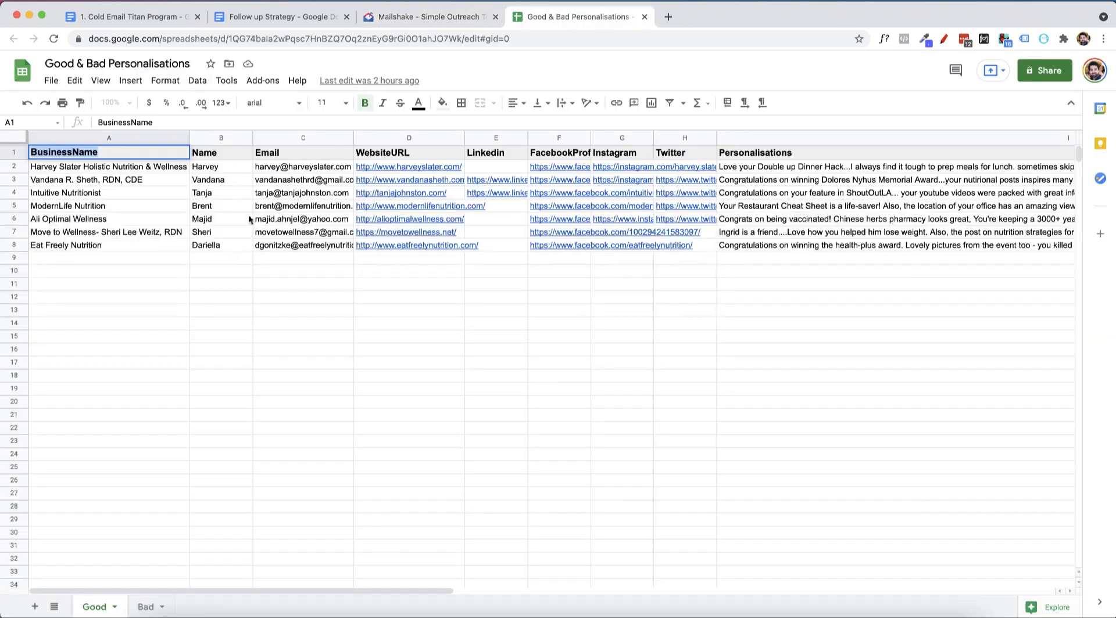
key(ctrl+shift+Tab)
click(305, 32)
click(263, 16)
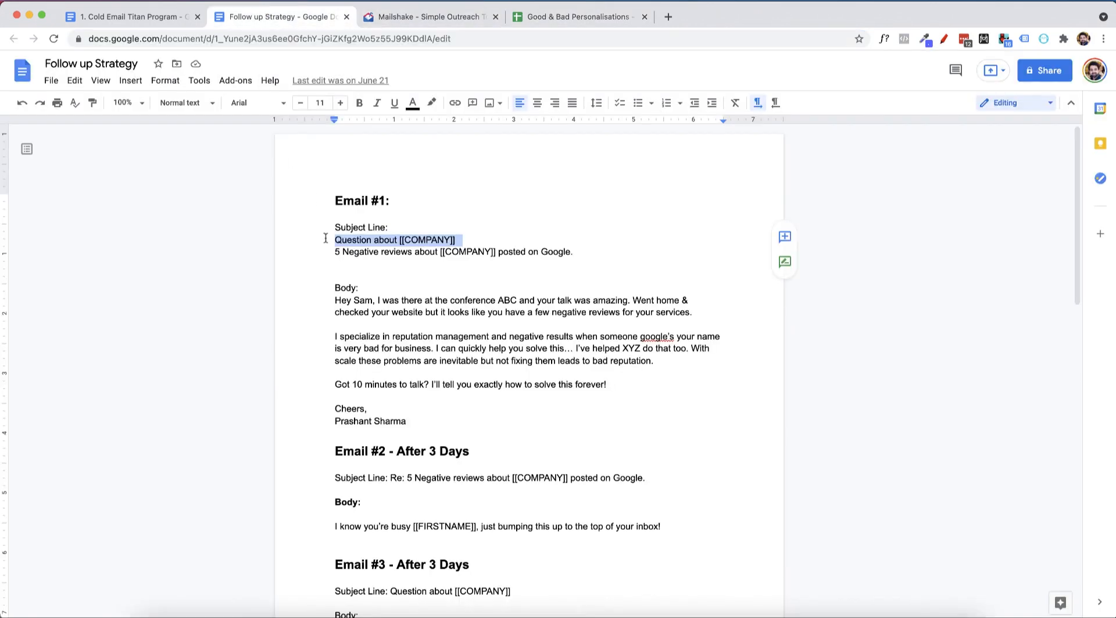
drag(336, 301, 482, 435)
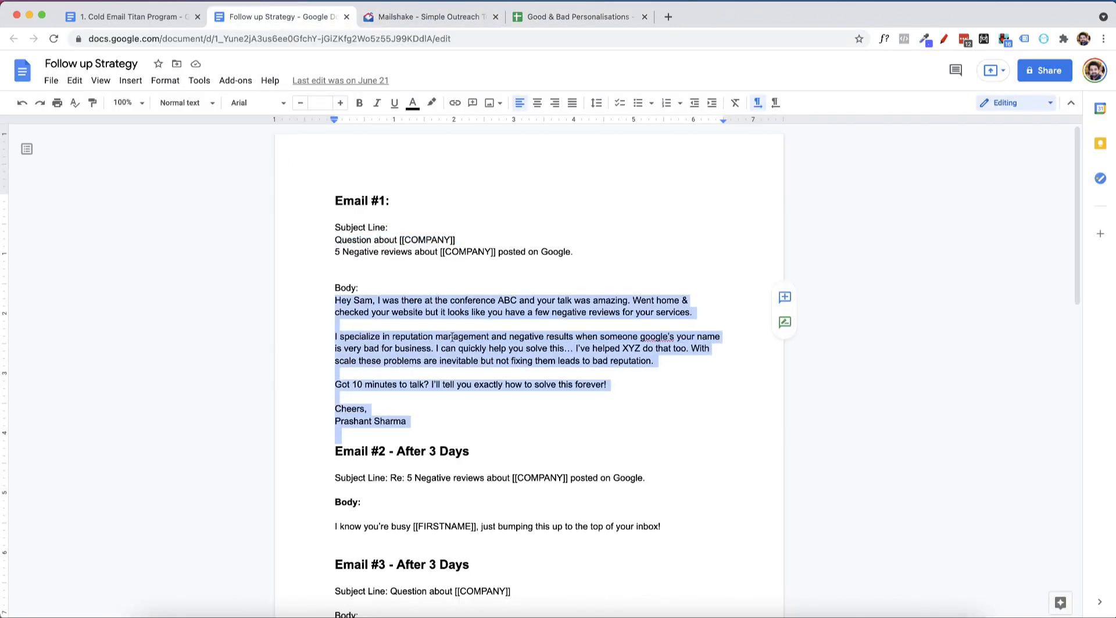
right_click(452, 337)
click(486, 323)
Paste the copied Email #1 text into the body of the initial message in Mailshake.
click(438, 21)
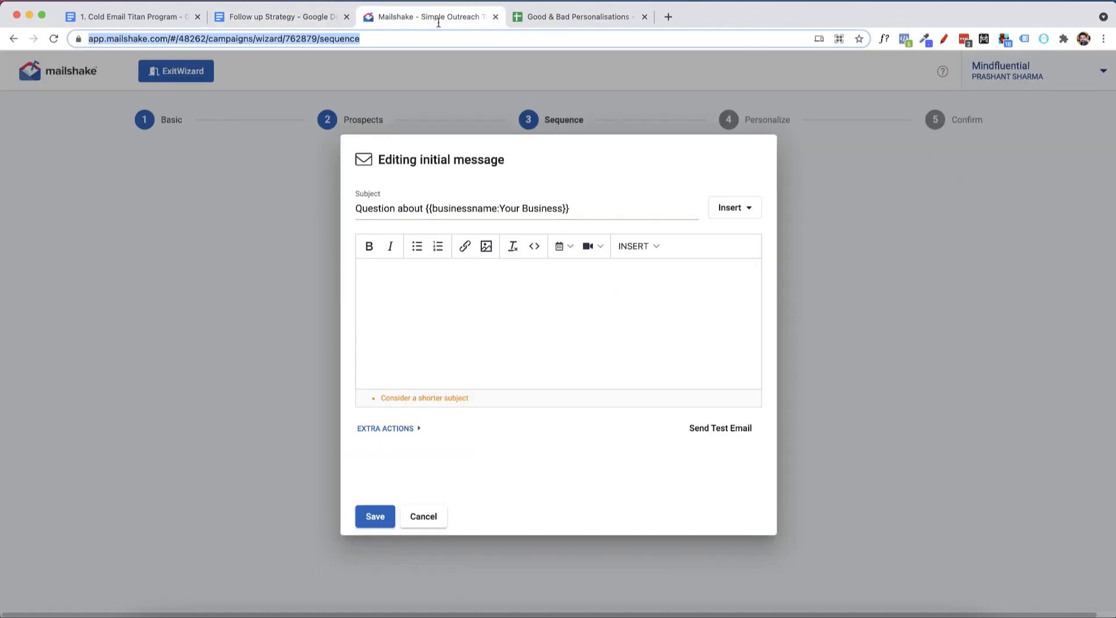
right_click(399, 291)
click(433, 333)
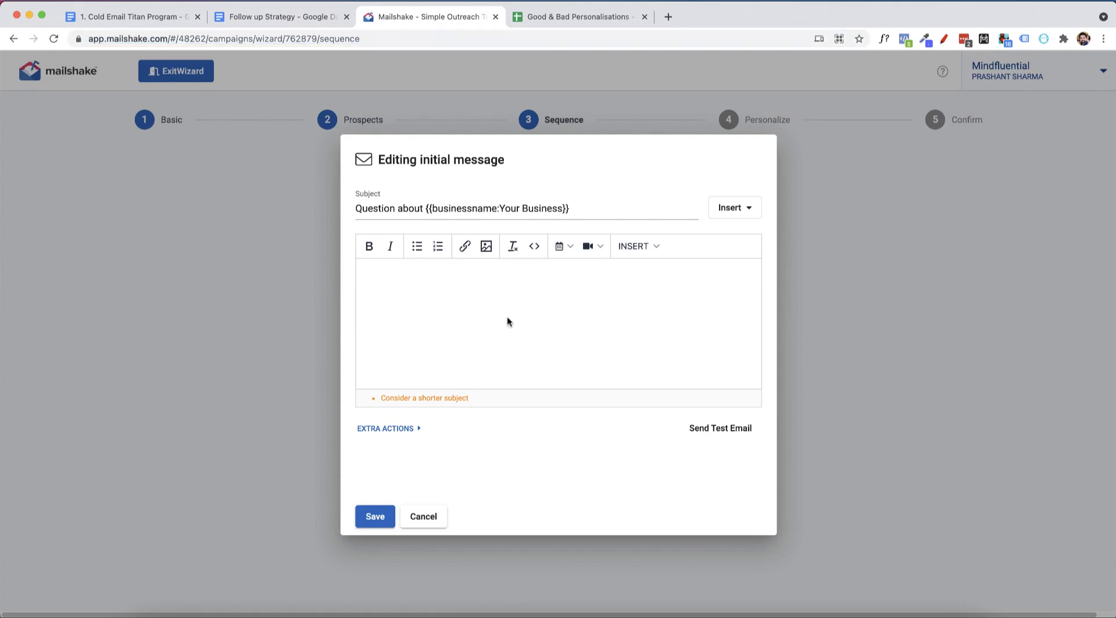
right_click(494, 296)
click(448, 333)
key(super+v)
Replace the sample recipient name in the greeting with the name merge field, leaving the fallback text empty.
double_click(395, 247)
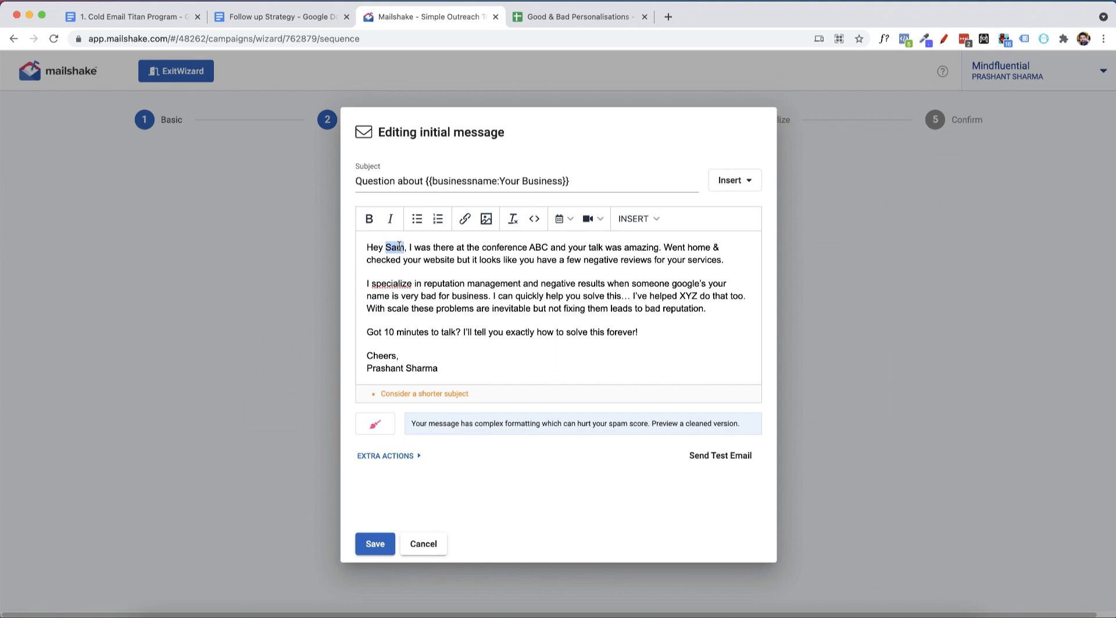
key(BackSpace)
click(657, 219)
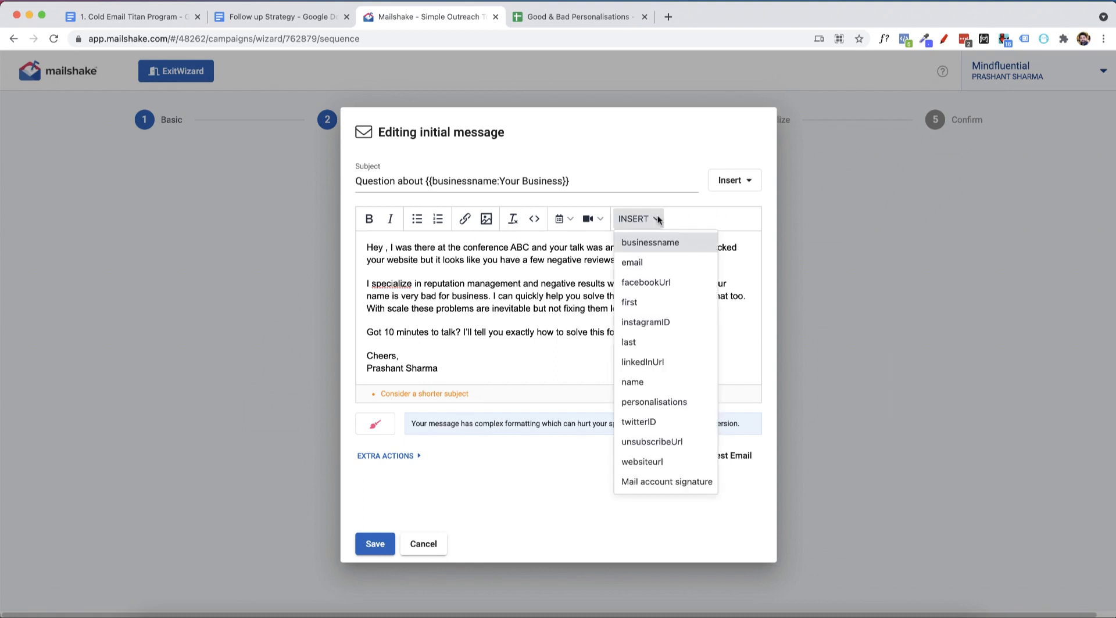
click(659, 380)
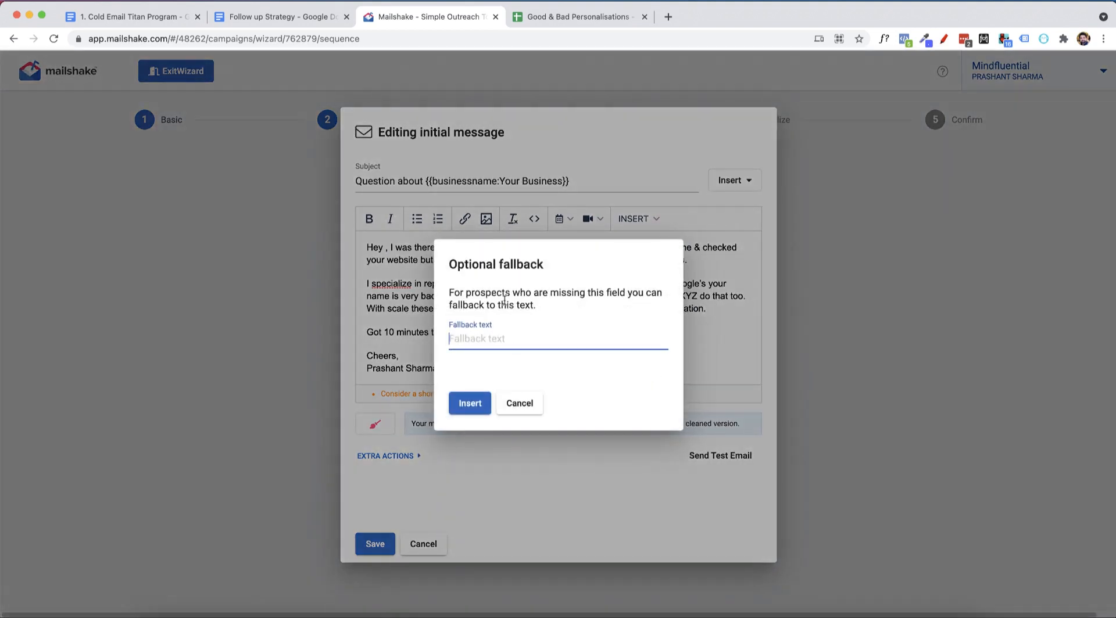
click(482, 403)
Check the Name column of the Good & Bad Personalisations spreadsheet against the name merge field in the Mailshake message.
click(527, 17)
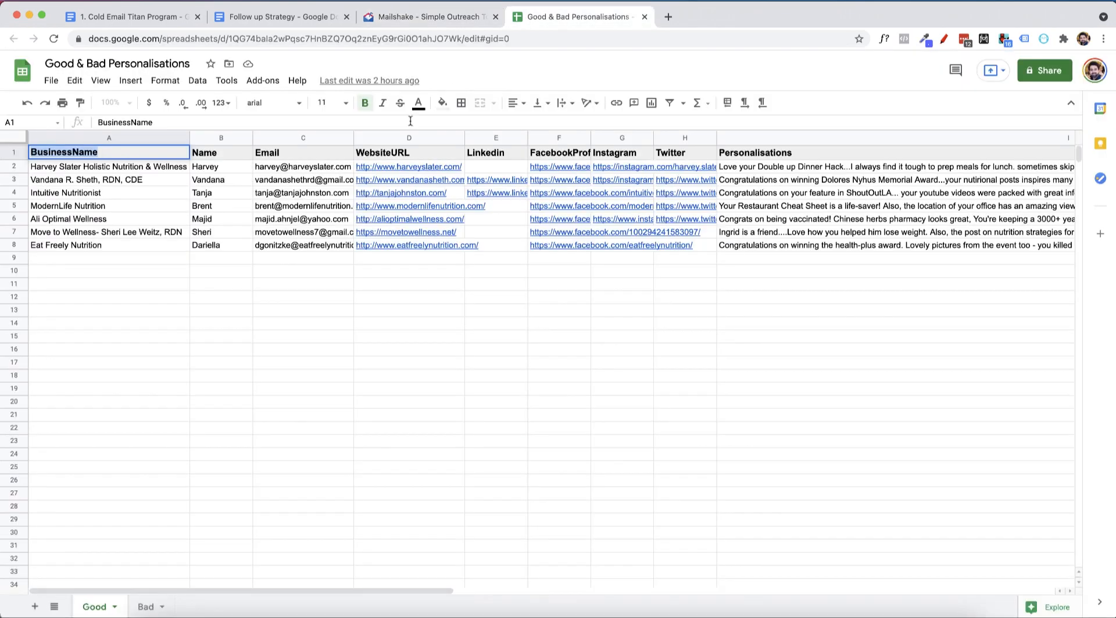
click(219, 167)
click(457, 17)
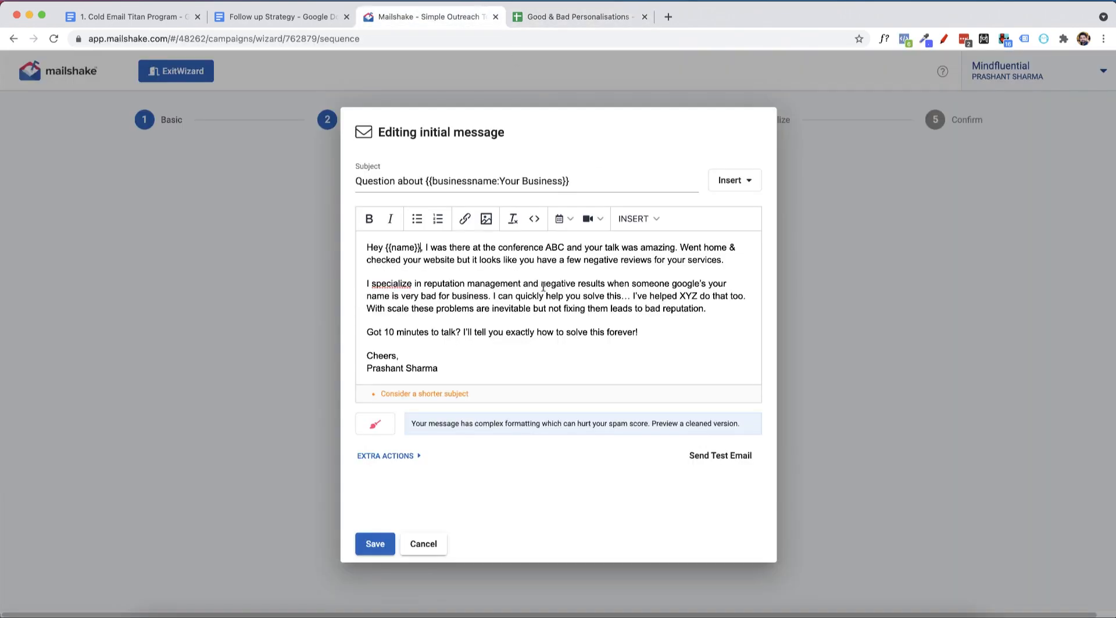
Delete the "Cheers" sign-off and the sender's name from the end of the message body.
double_click(559, 248)
drag(457, 368, 368, 358)
key(BackSpace)
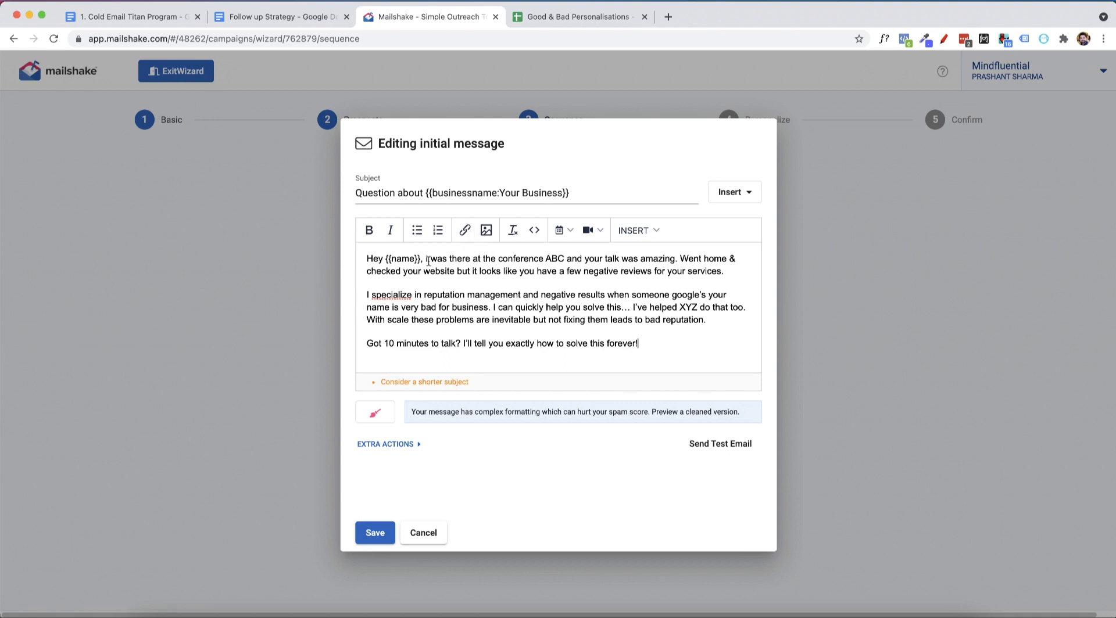
Replace the conference and negative-reviews opening after the greeting with the personalisations merge field, without fallback text, and save the initial message.
drag(426, 260, 762, 271)
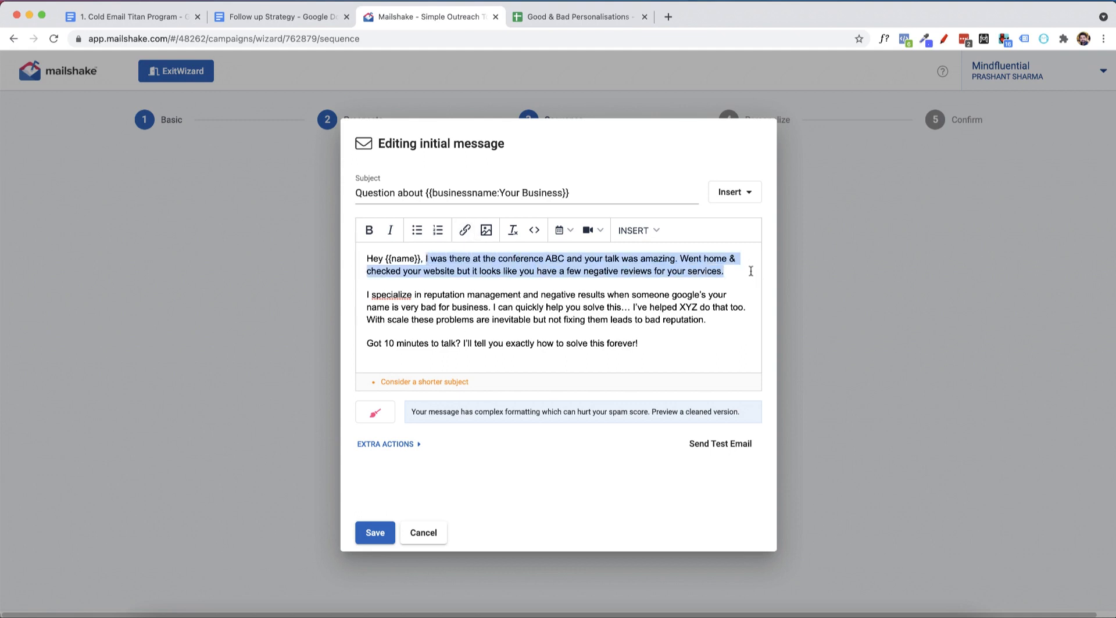
key(BackSpace)
click(661, 231)
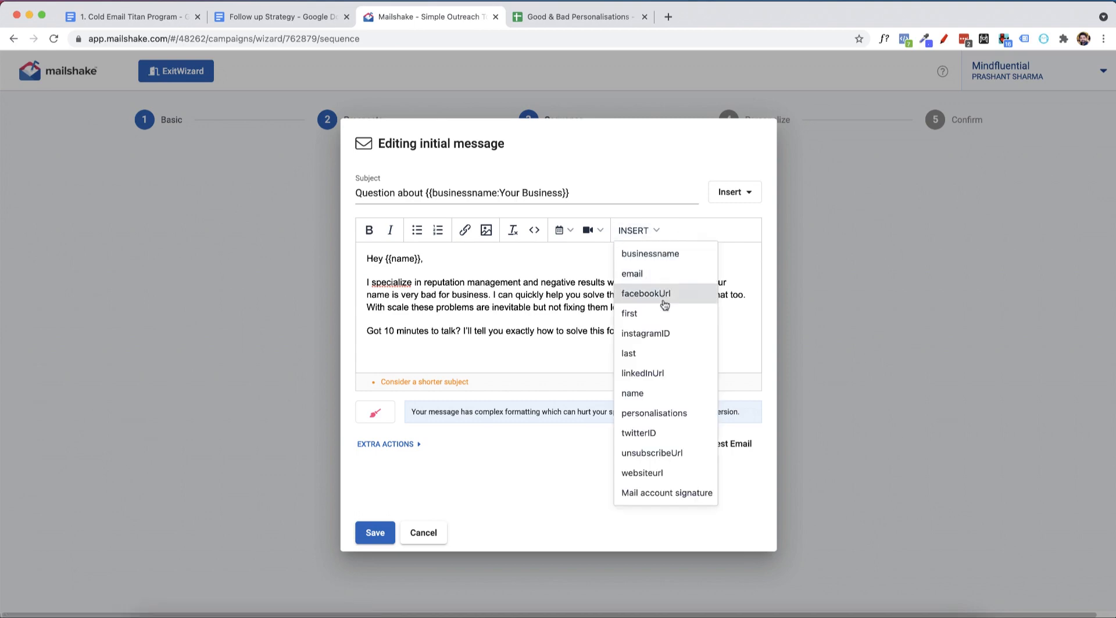
click(660, 414)
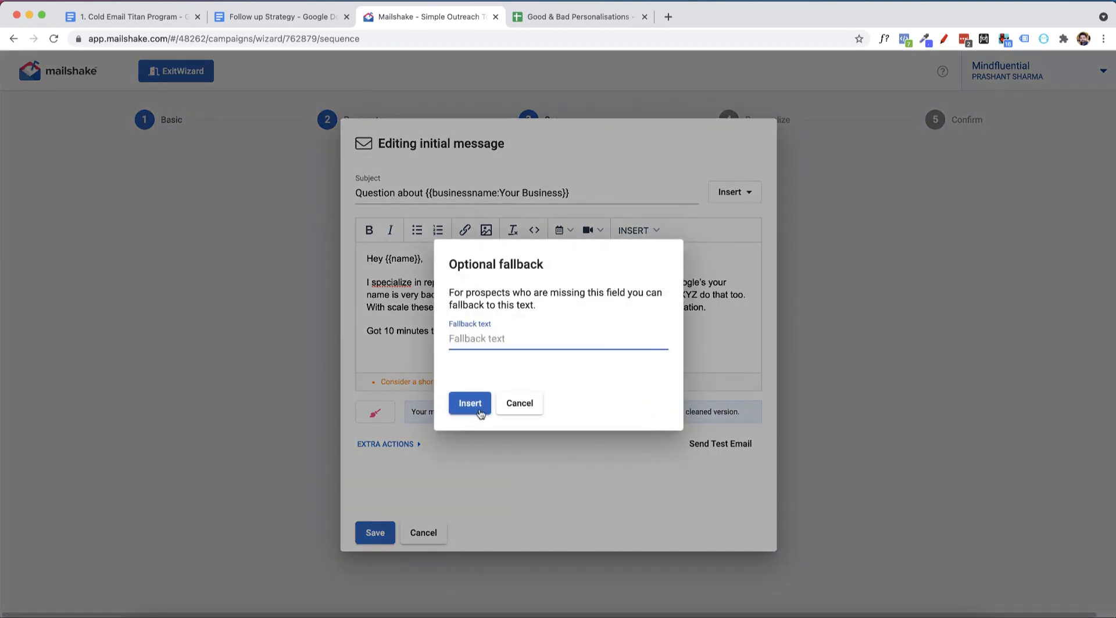
click(469, 403)
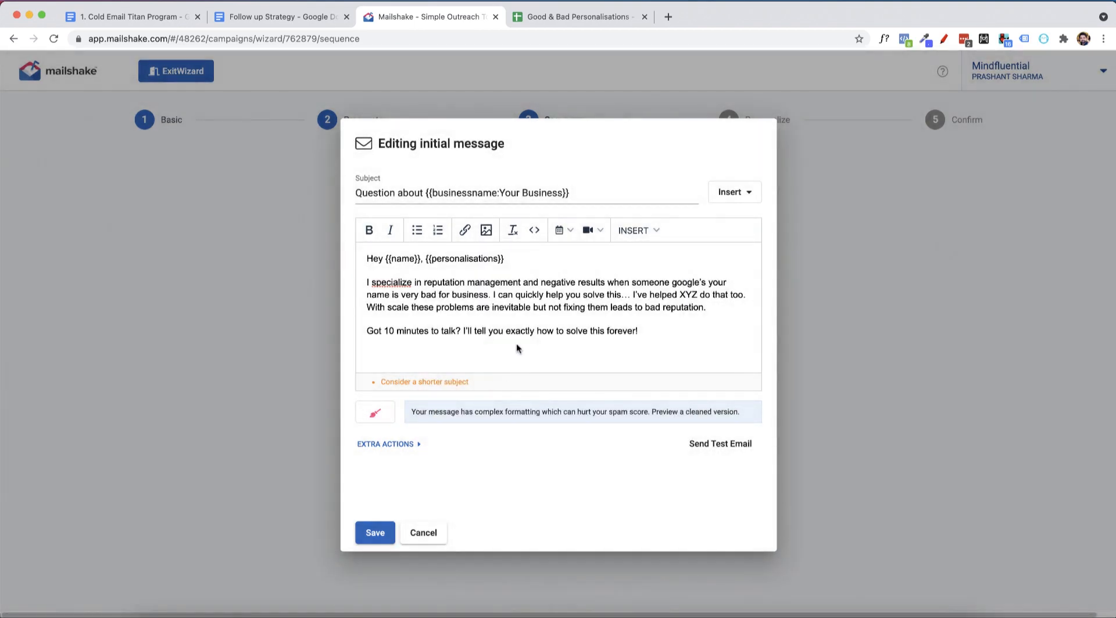
text(.)
click(372, 537)
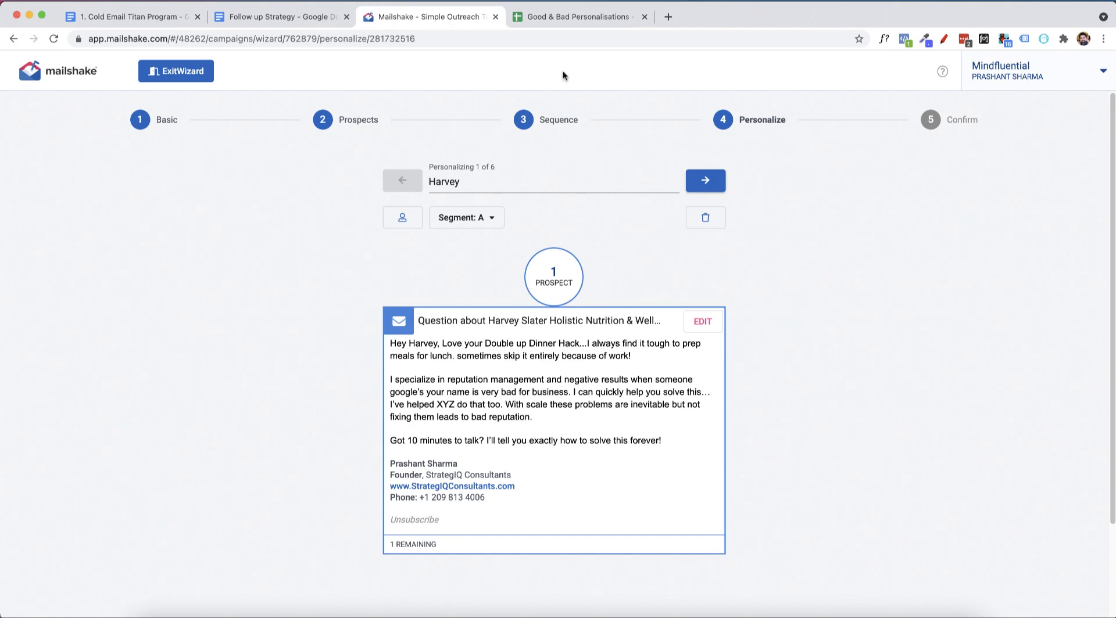
Examine the first prospect's email preview for the signature, greeting name, business name in the subject and personalised opening line.
click(580, 18)
click(462, 22)
drag(510, 507, 374, 462)
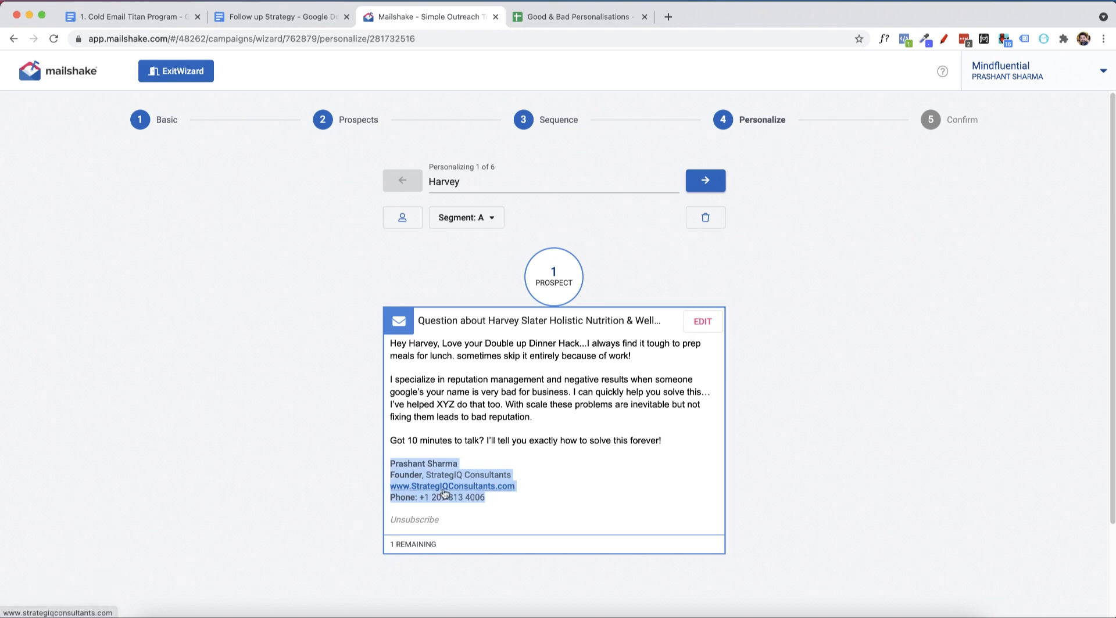
click(512, 432)
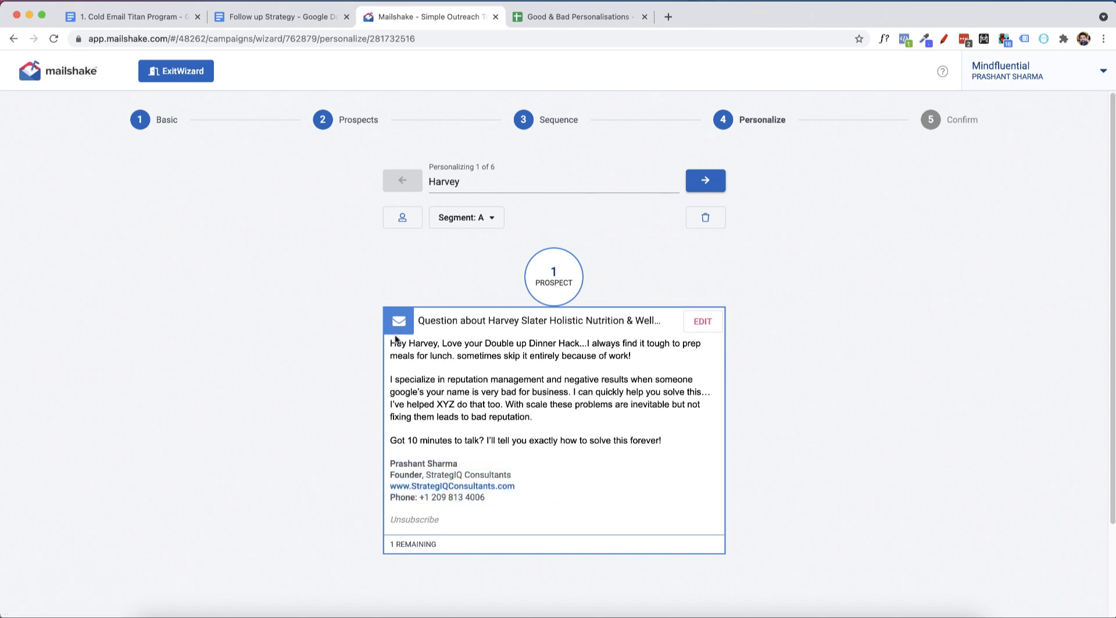
double_click(422, 343)
double_click(473, 343)
drag(488, 320, 746, 324)
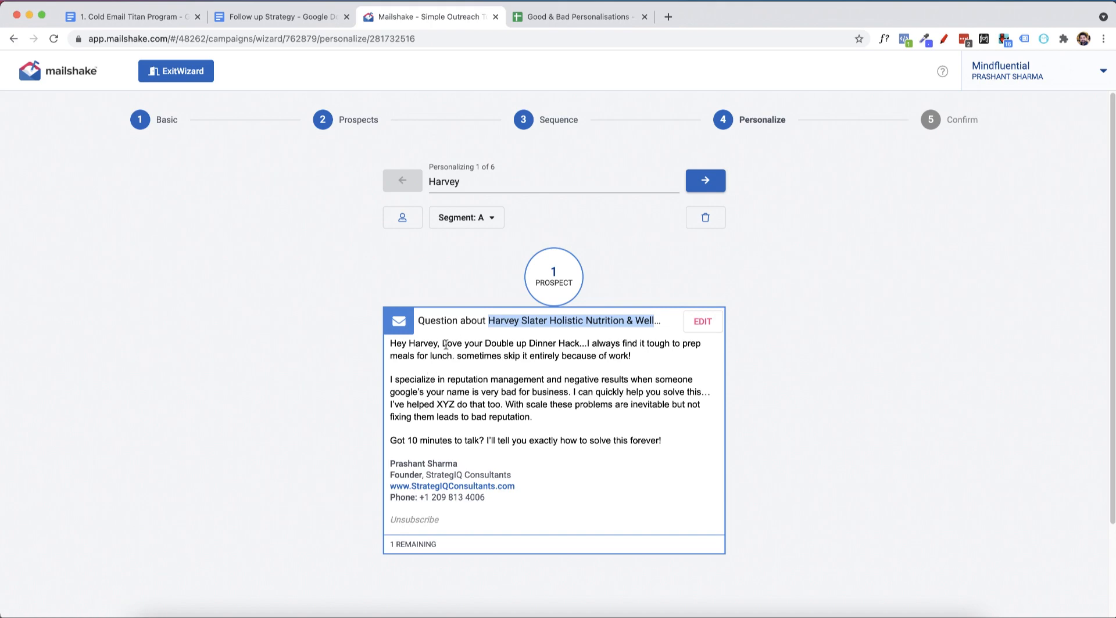
drag(443, 344, 642, 357)
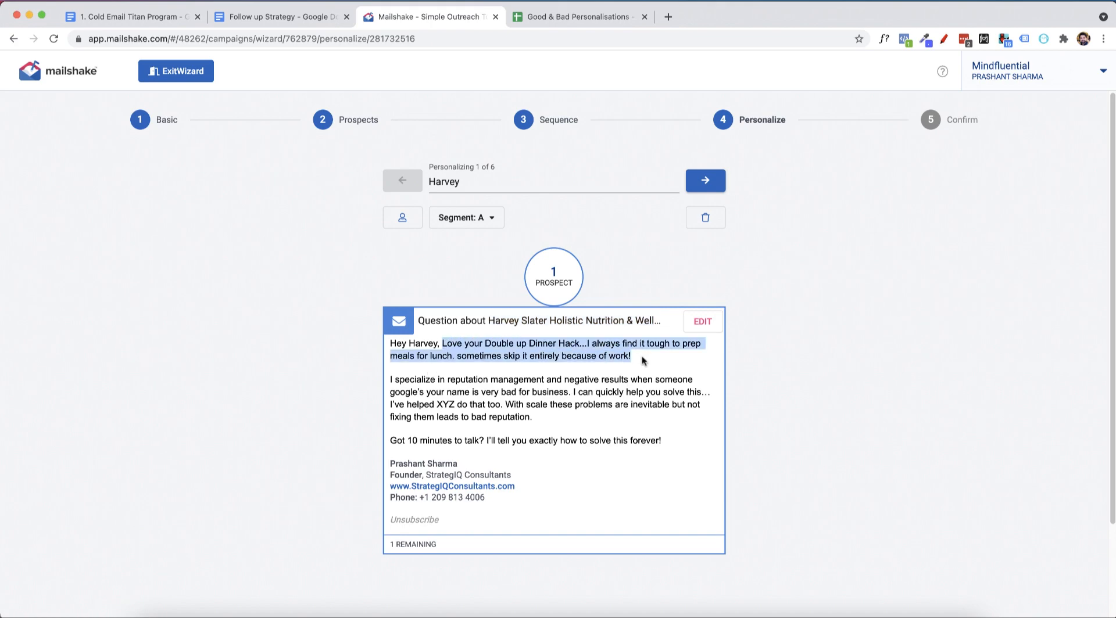
Compare the preview with the first prospect's name, business name and personalisation in the Good & Bad Personalisations spreadsheet.
click(530, 18)
click(228, 165)
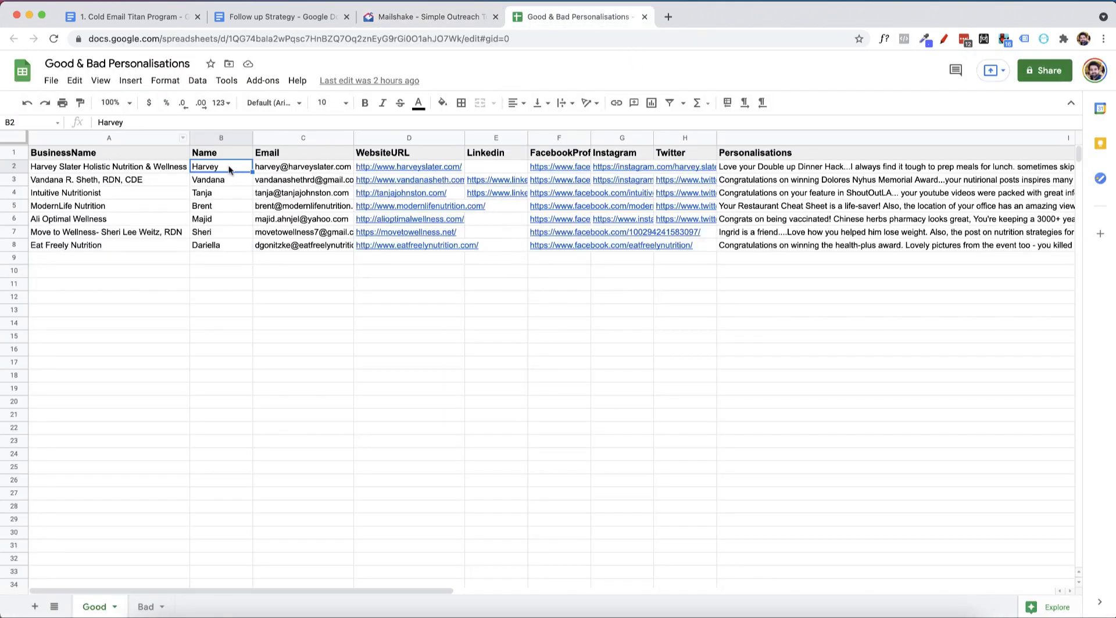
click(153, 168)
click(790, 170)
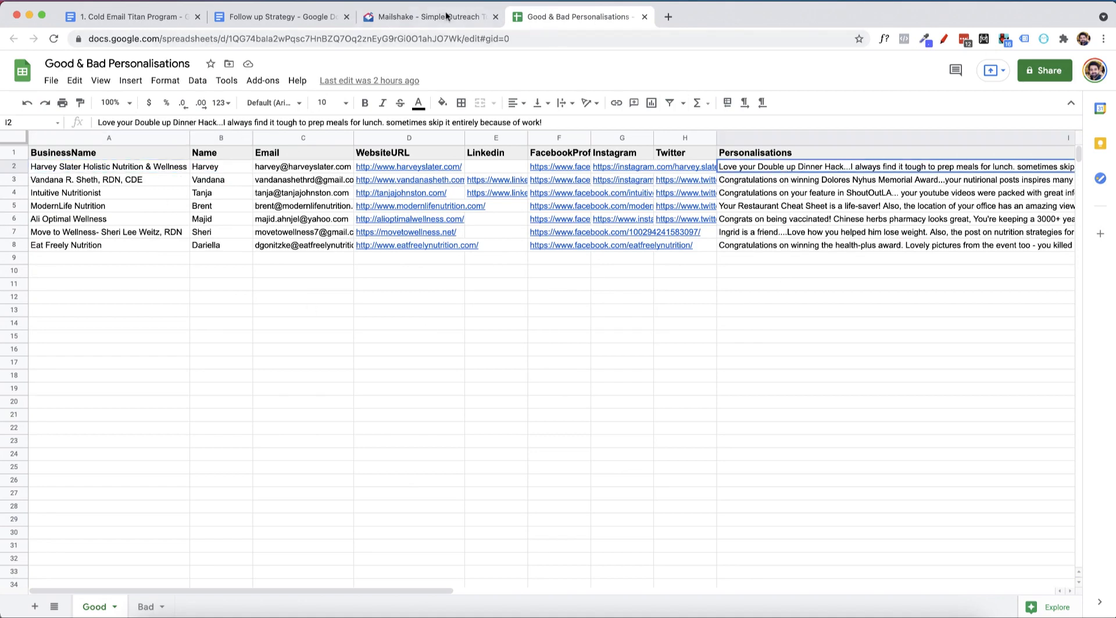
click(113, 210)
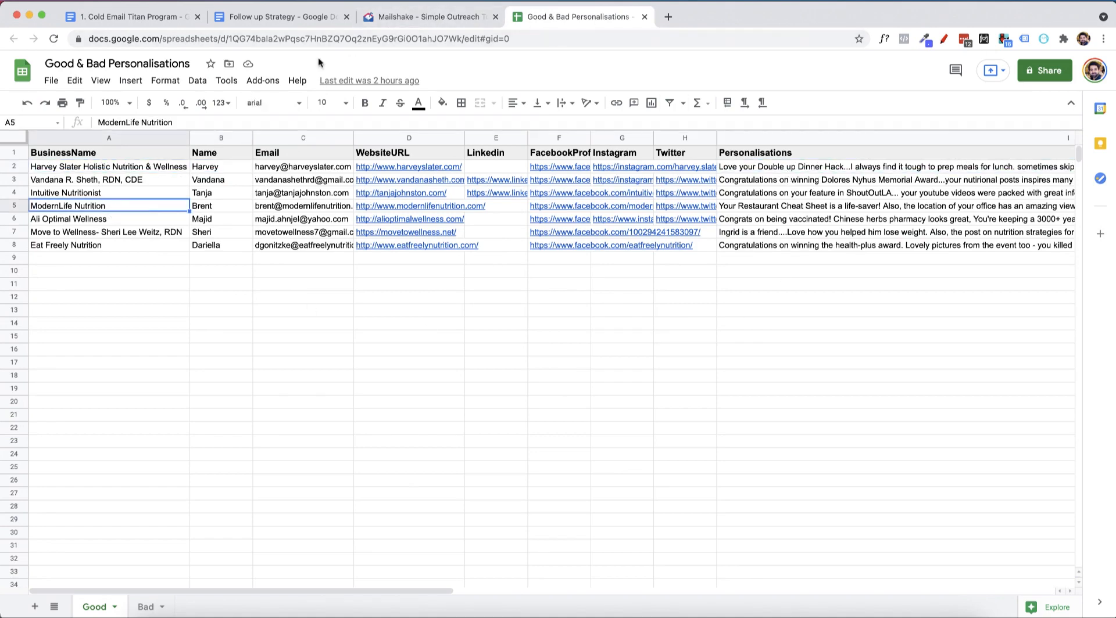
Page through the personalised email previews in Mailshake up to the fourth prospect and return to the Sequence stage.
click(414, 18)
click(552, 177)
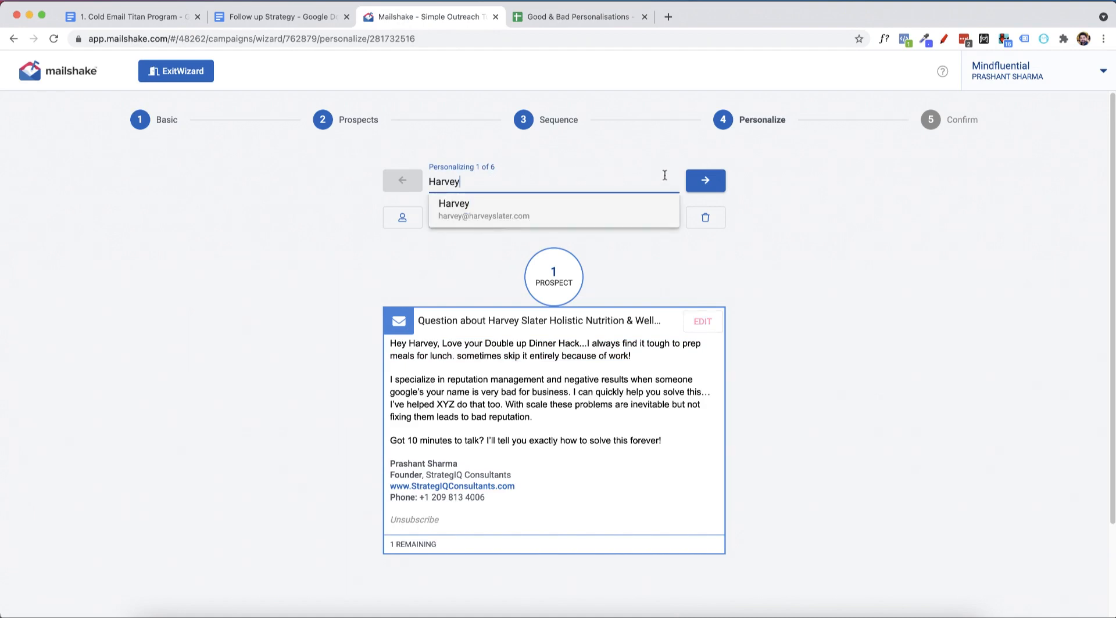
click(700, 182)
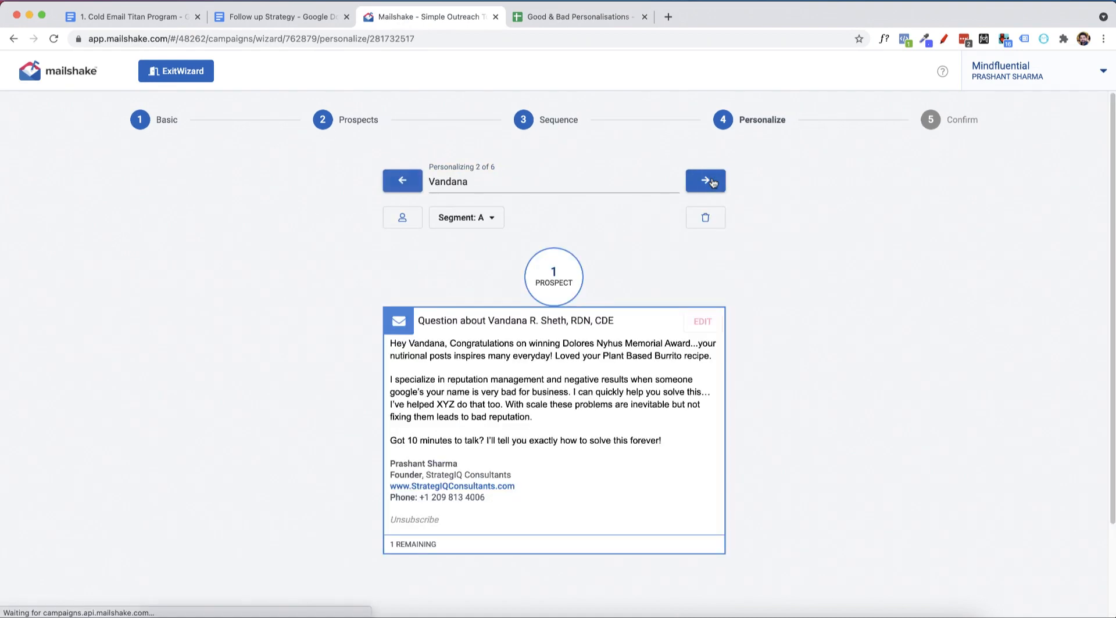
click(712, 182)
click(713, 182)
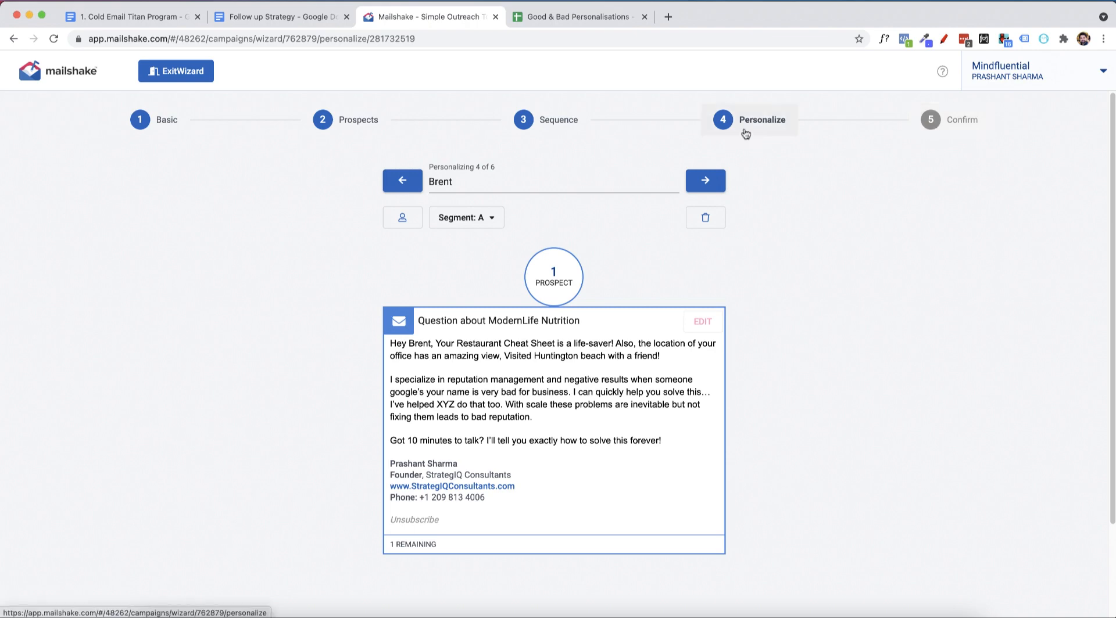
click(574, 126)
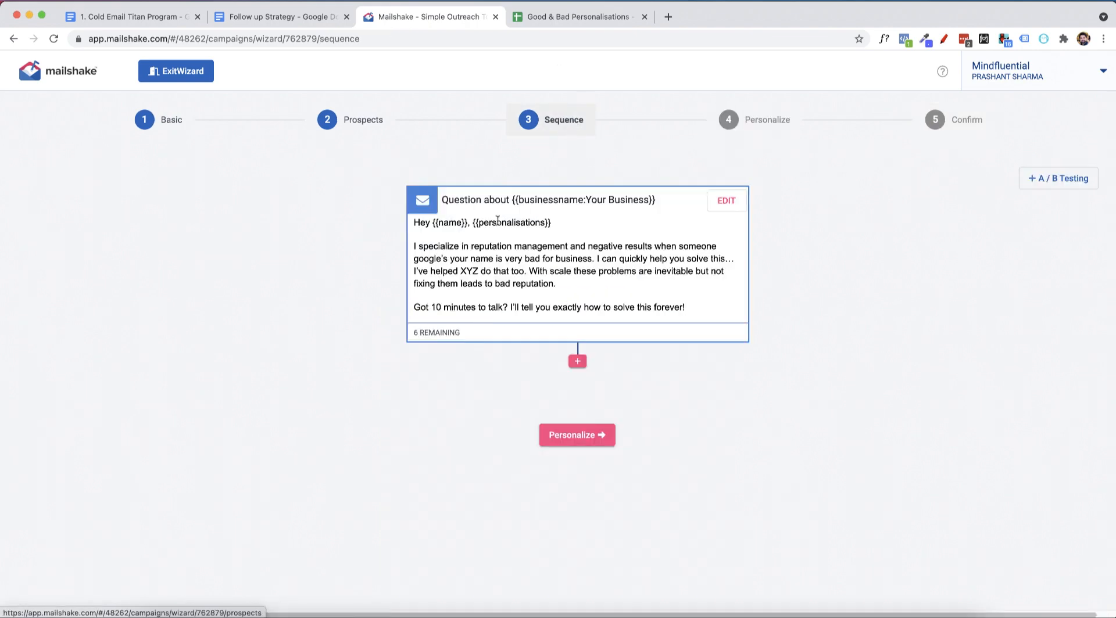
Review the follow-up emails in the Follow up Strategy document and the follow-up timing in the Cold Email Titan Program document.
click(318, 18)
click(498, 463)
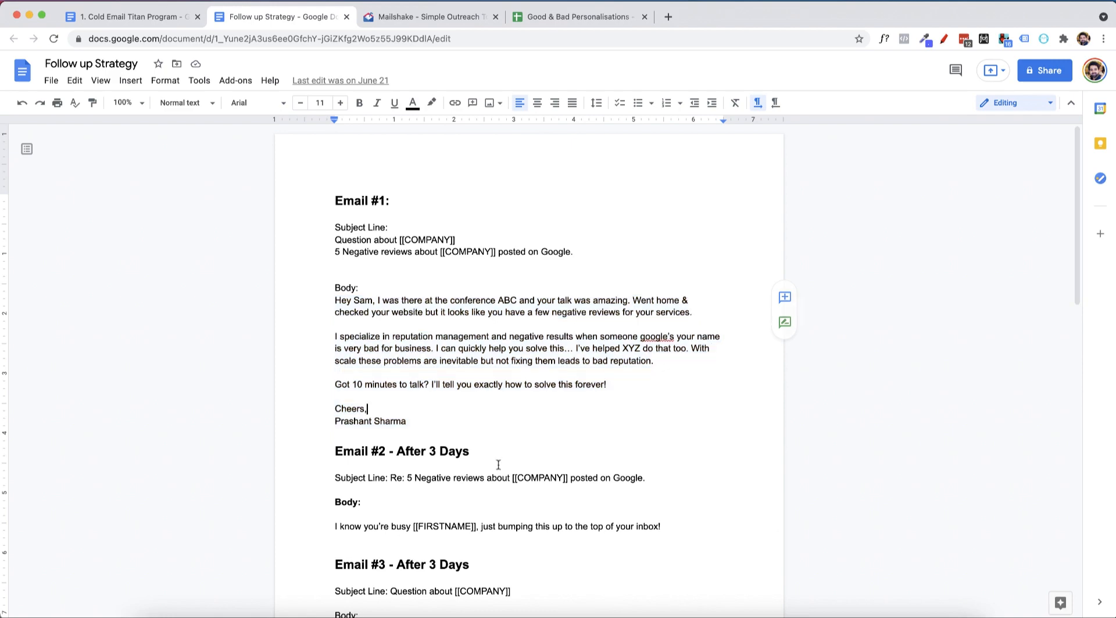
scroll(491, 363, down, 6)
scroll(455, 309, up, 5)
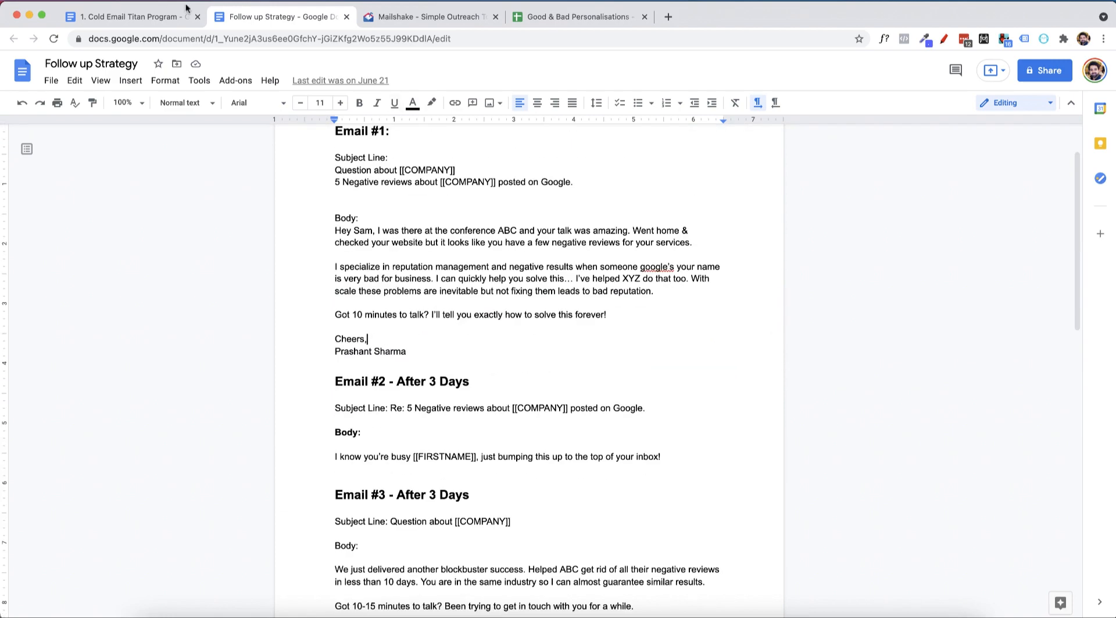
click(181, 11)
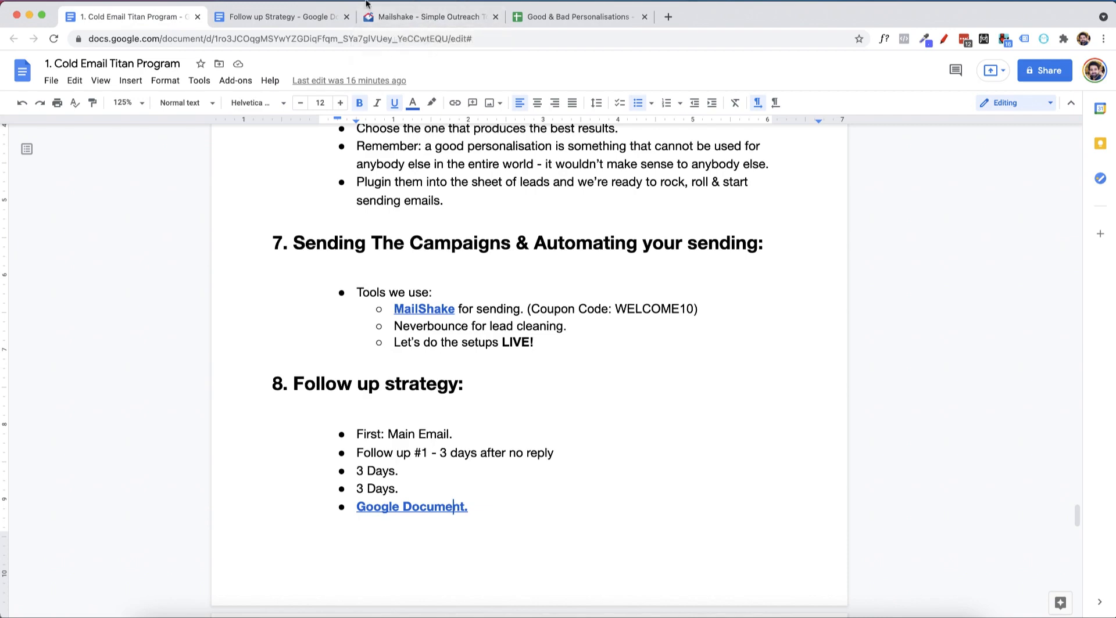
click(273, 18)
Start a follow-up message after the initial email in the Mailshake sequence.
click(402, 19)
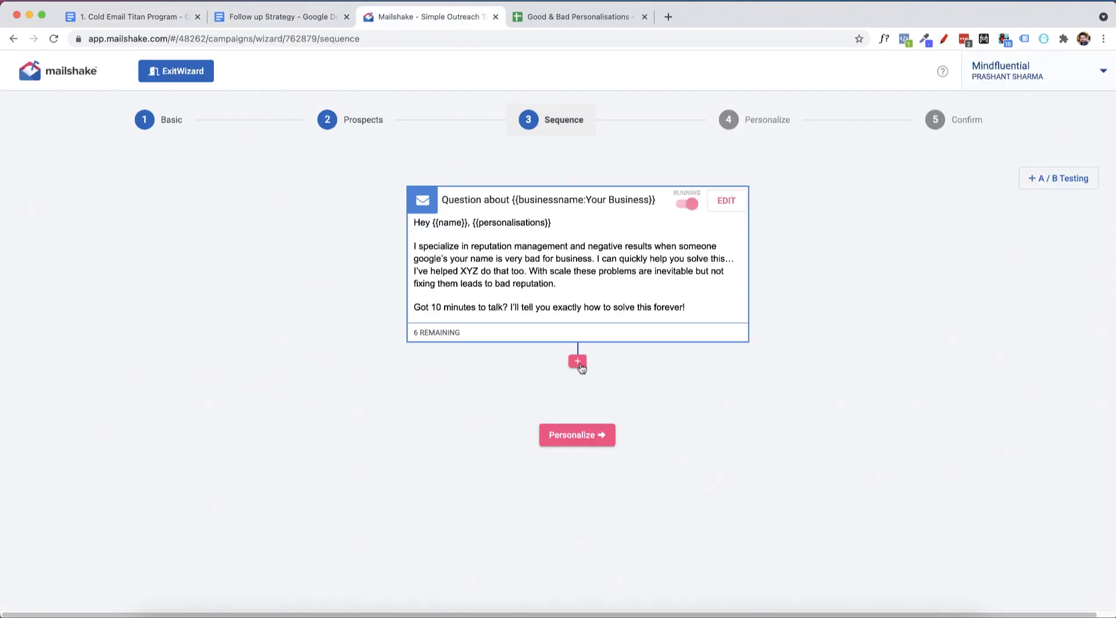
click(577, 361)
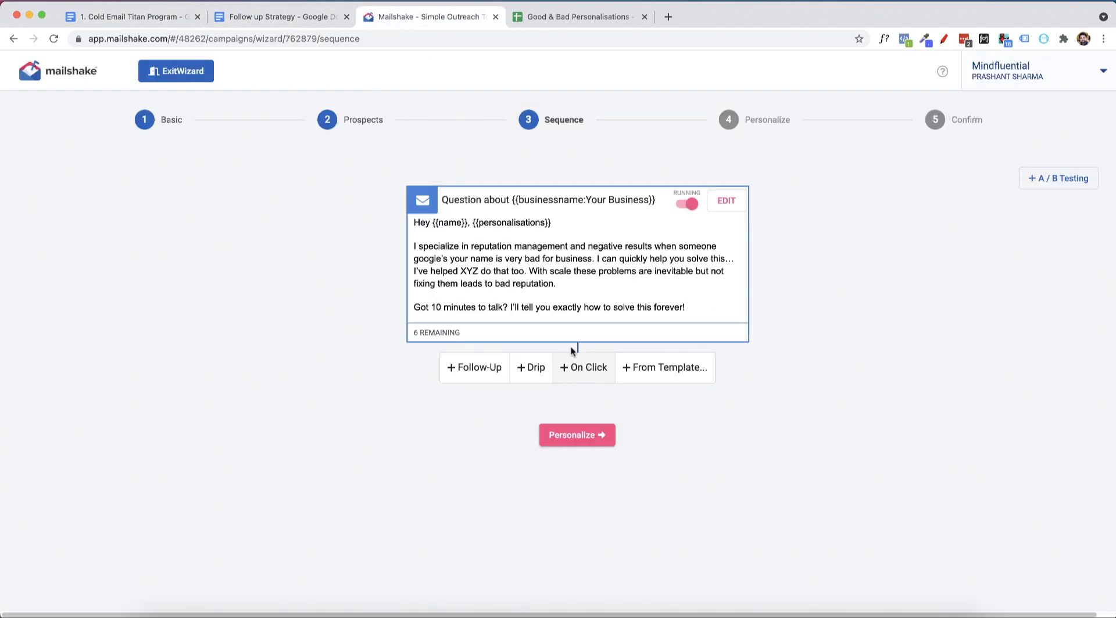
click(480, 374)
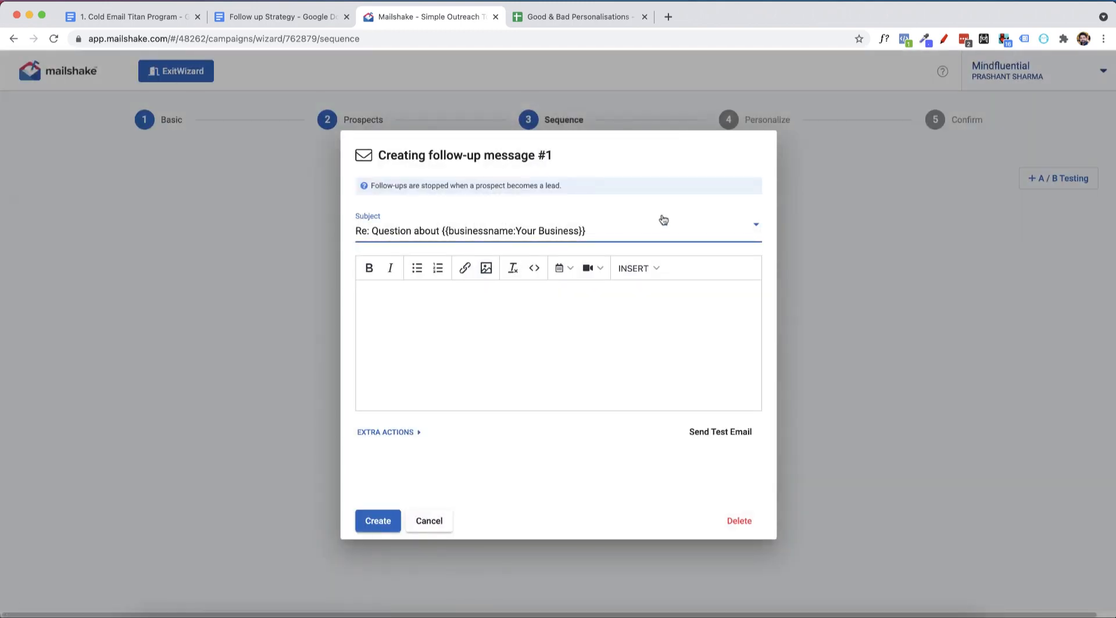
Copy Email #2's subject "5 Negative reviews about [[COMPANY]] posted on Google." from the Follow up Strategy document into a new subject for Mailshake follow-up #1.
click(279, 17)
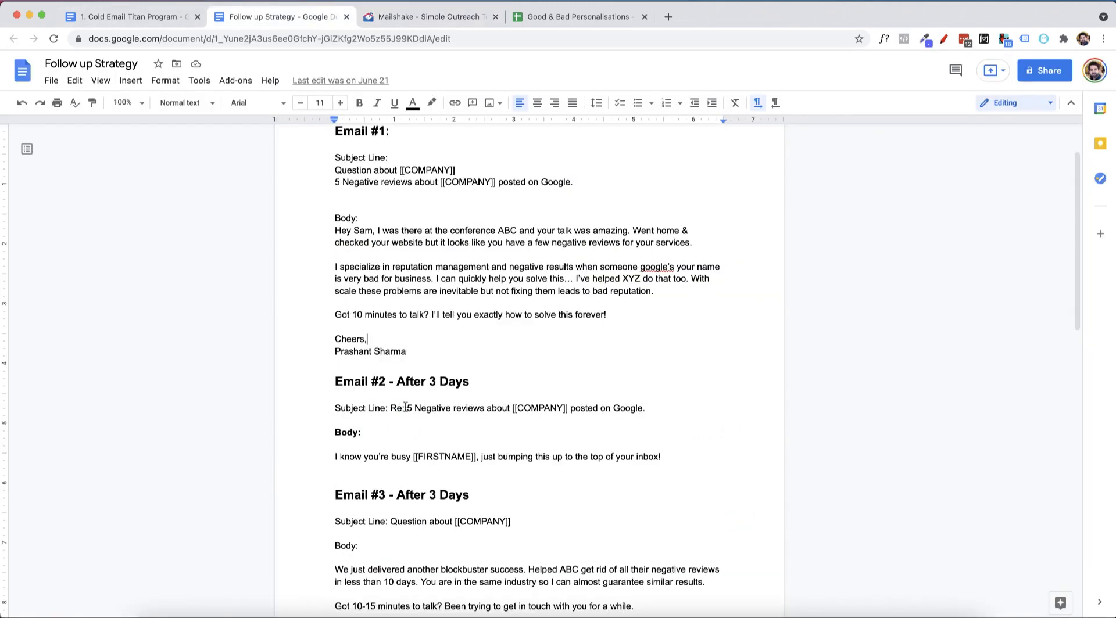
drag(406, 408, 660, 414)
key(super+c)
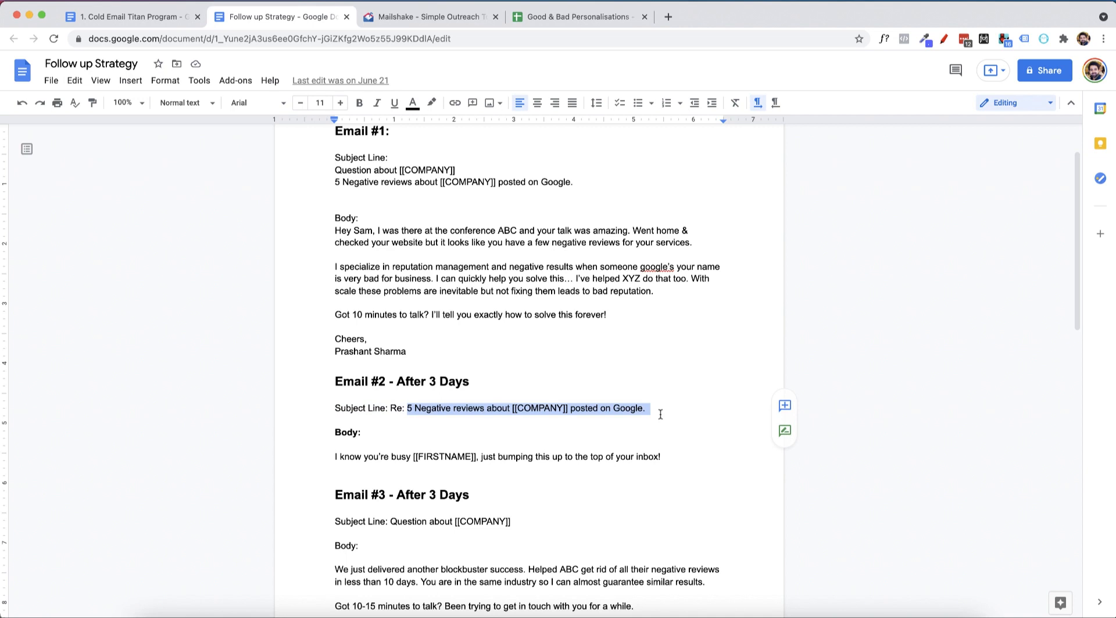
click(420, 14)
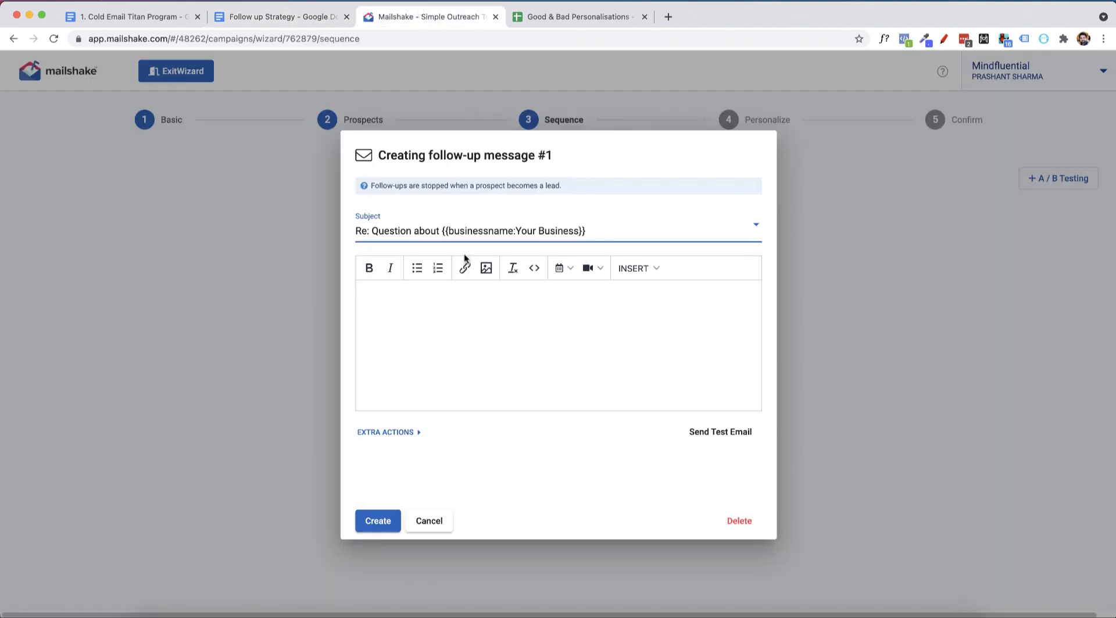
click(567, 235)
key(super+a)
click(449, 364)
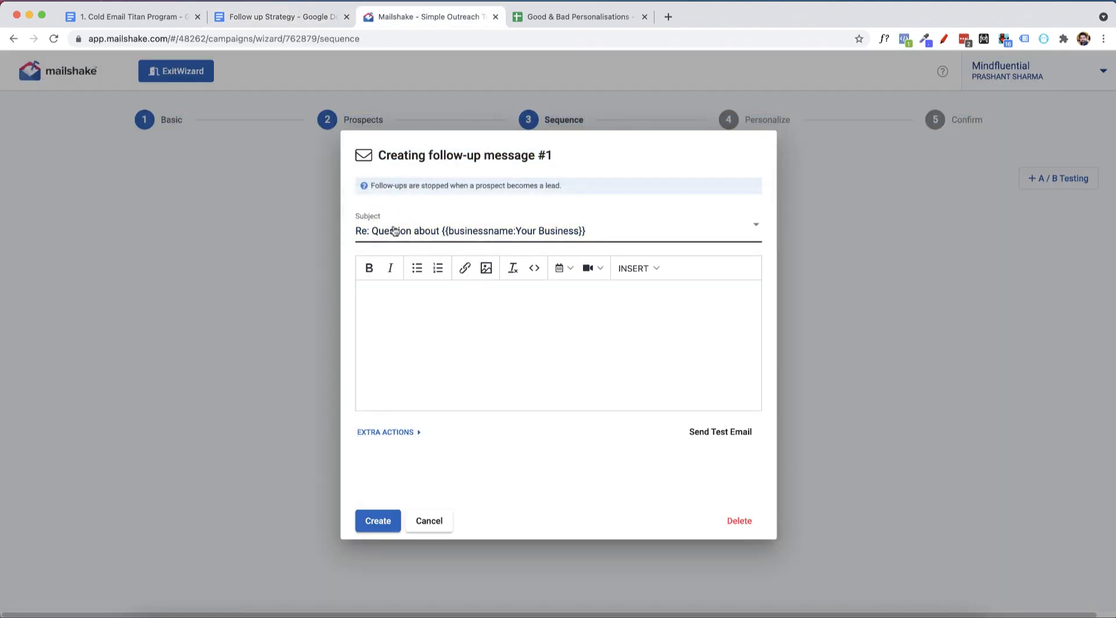
click(395, 232)
click(391, 204)
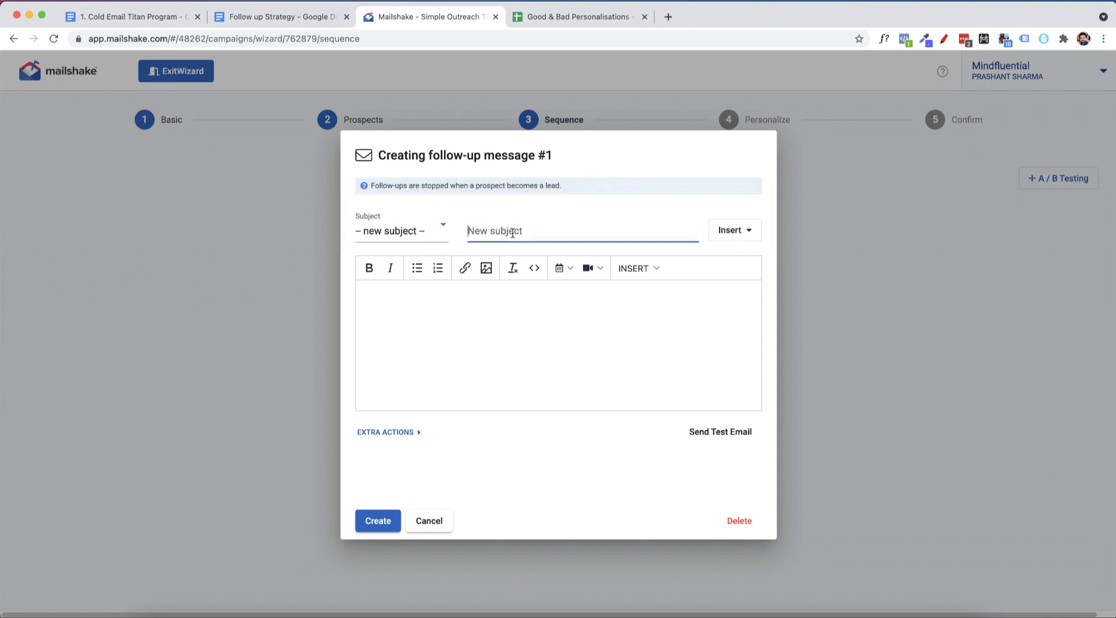
key(super+v)
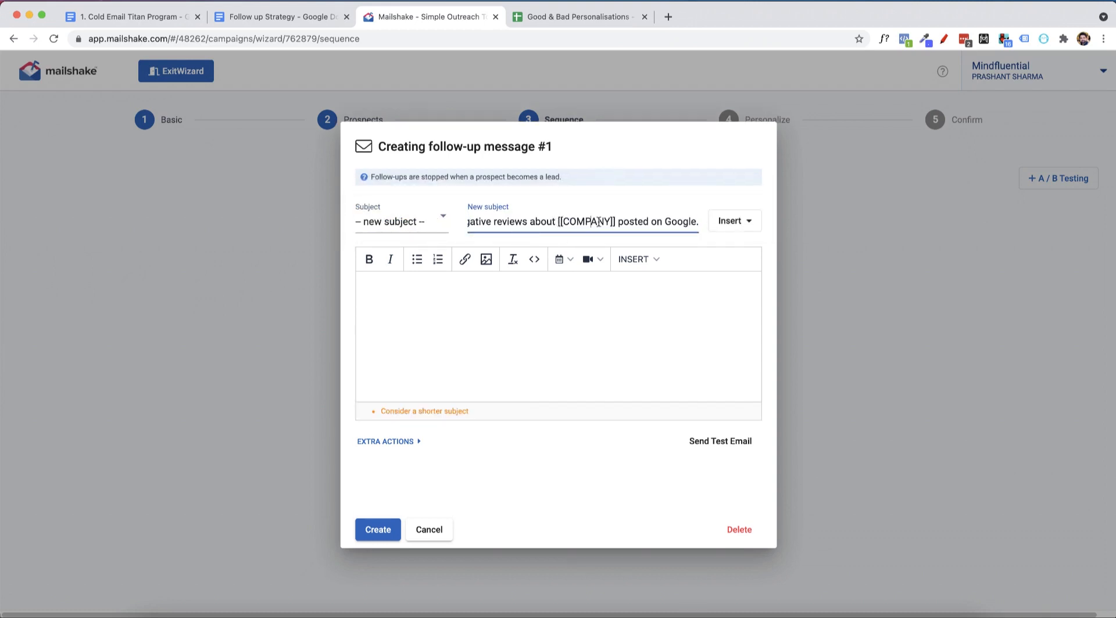
Remove the [[COMPANY]] placeholder from the subject and insert the businessname merge field with fallback text "Your Business".
drag(617, 221, 551, 222)
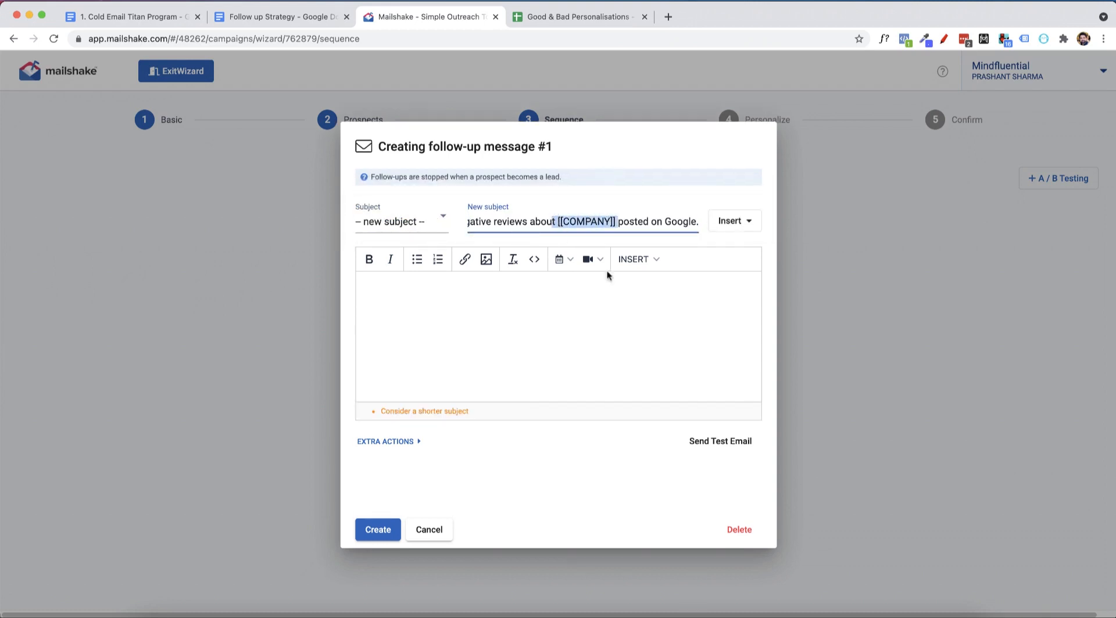
key(Right)
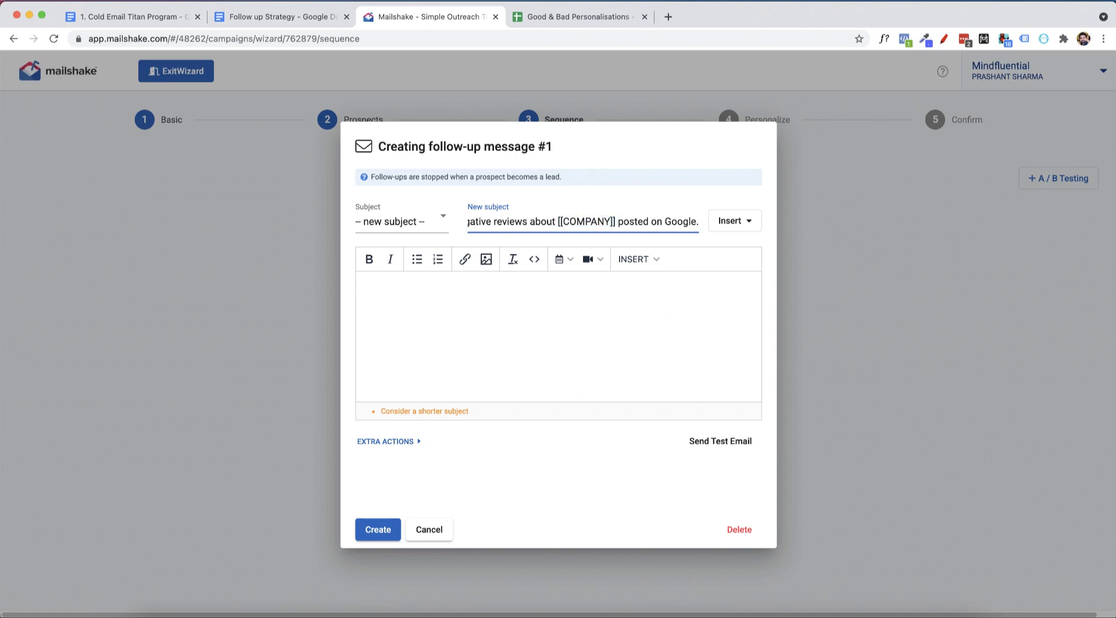
shift+click(557, 221)
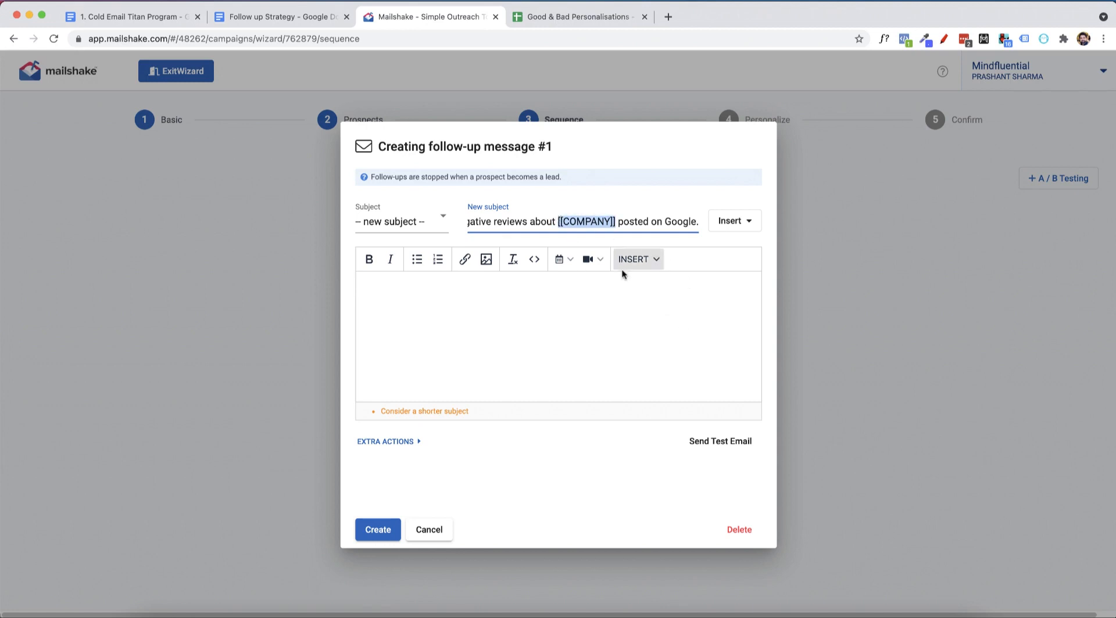
key(BackSpace)
click(730, 220)
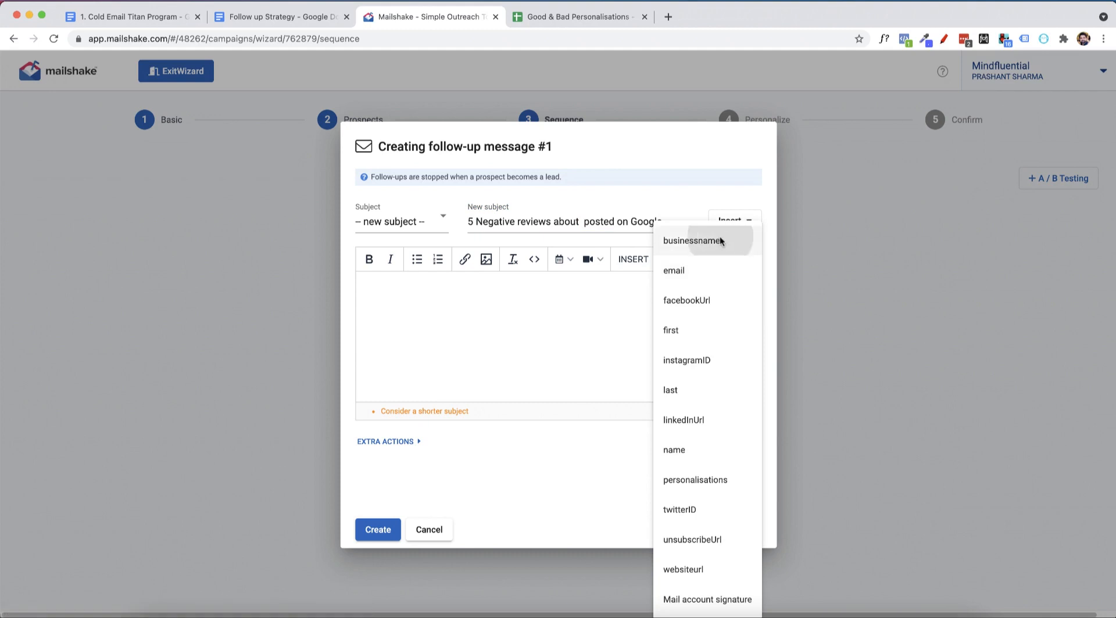
click(720, 238)
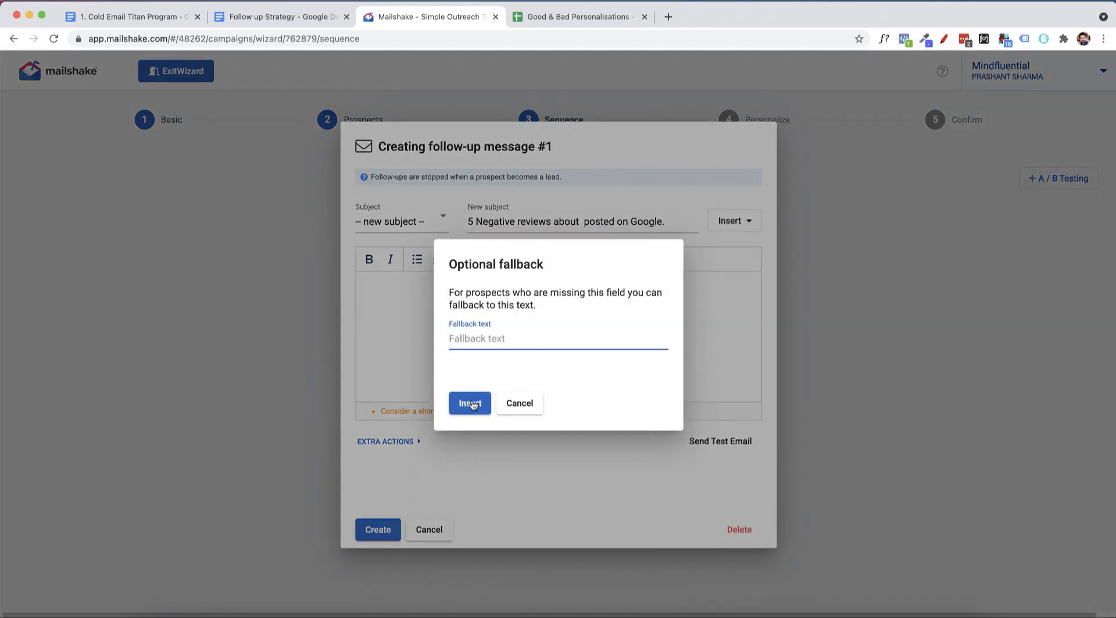
text(Your Business)
click(469, 403)
Copy the Email #2 body line from the Follow up Strategy document into the body of follow-up message #1 in Mailshake.
click(453, 315)
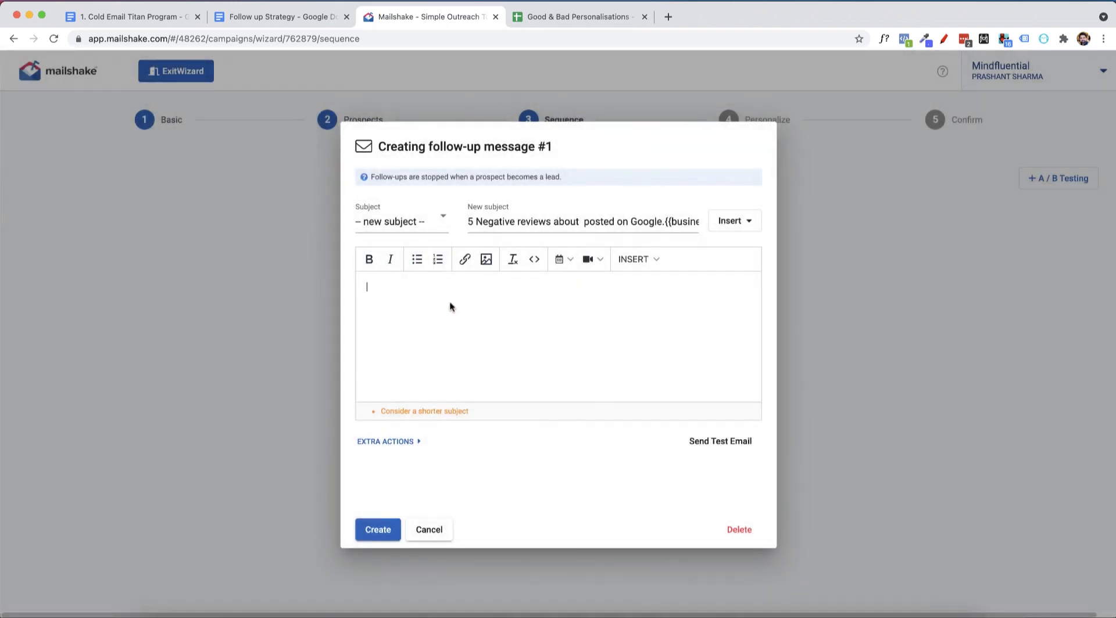
click(297, 22)
drag(336, 459, 753, 454)
click(386, 22)
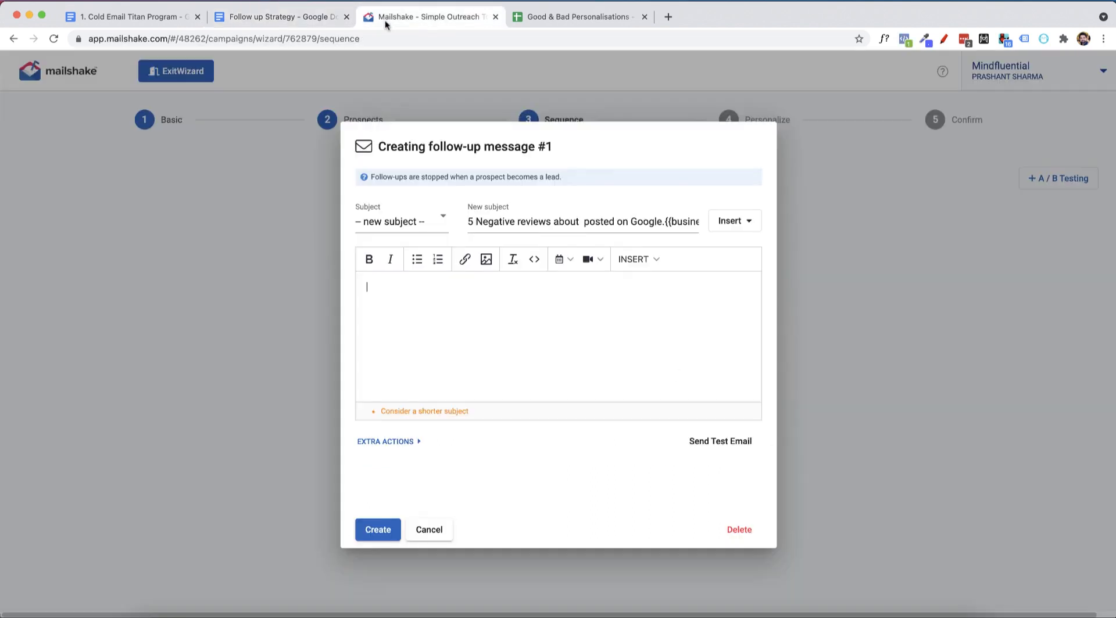
click(392, 311)
text(I know you're busy {{FIRSTNAME}}, just bumping this up to the top of your inbox!)
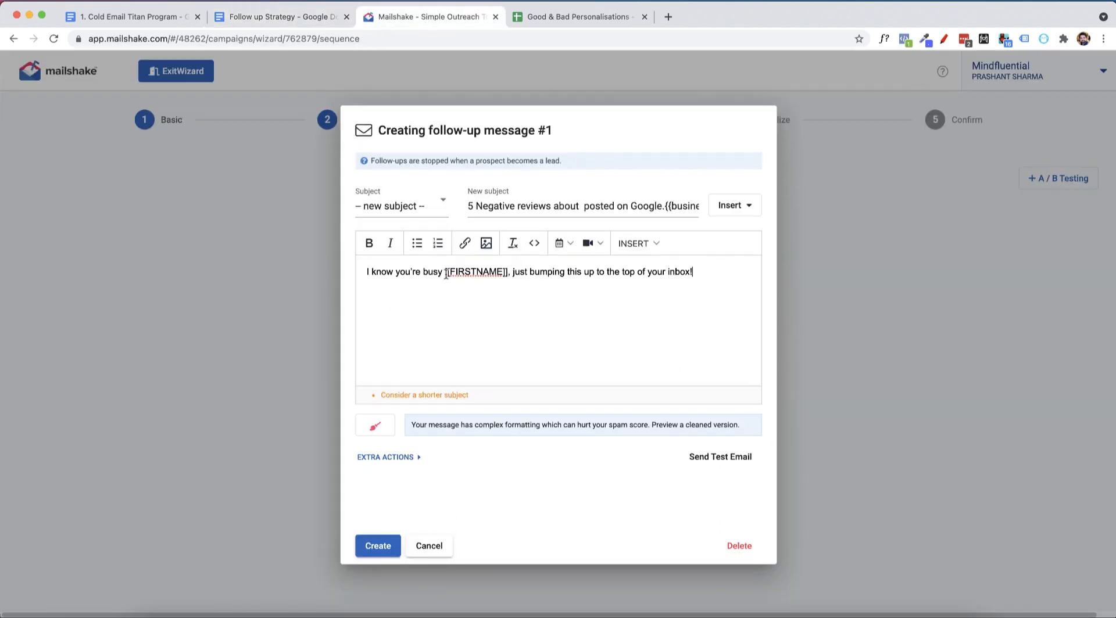
Replace the [[FIRSTNAME]] placeholder in the follow-up body with the name merge field, without fallback text.
drag(446, 274, 507, 273)
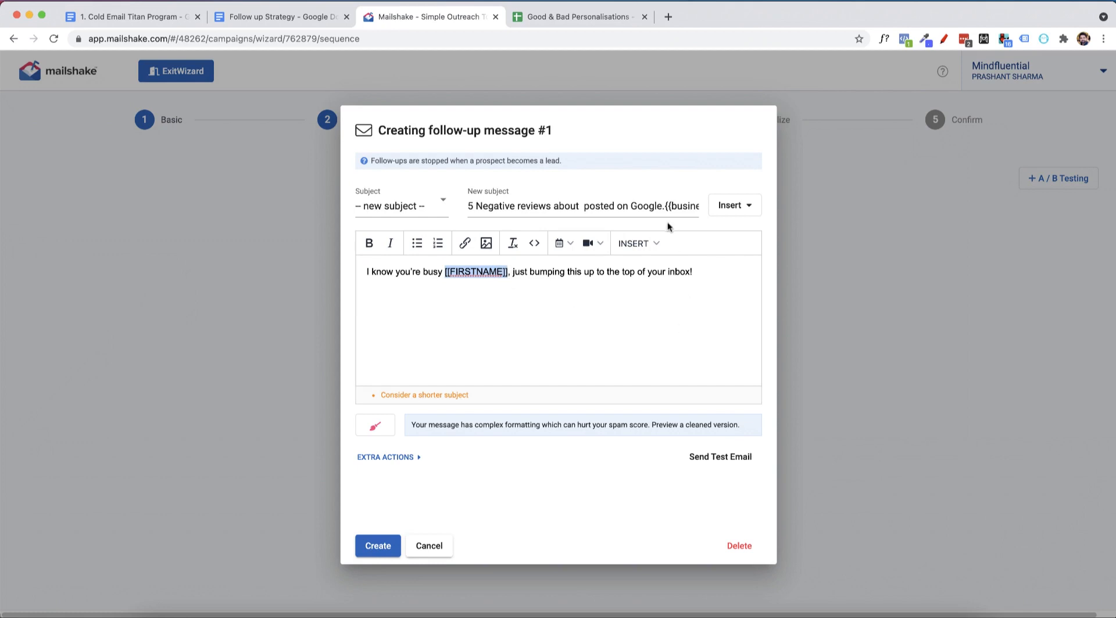
click(656, 244)
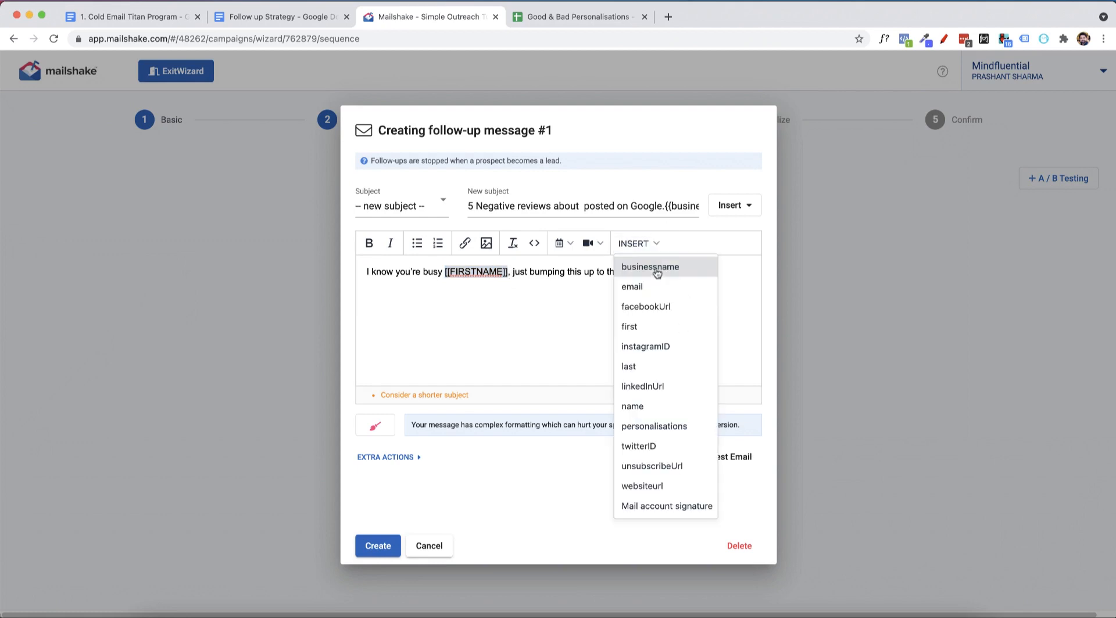
click(633, 406)
click(454, 404)
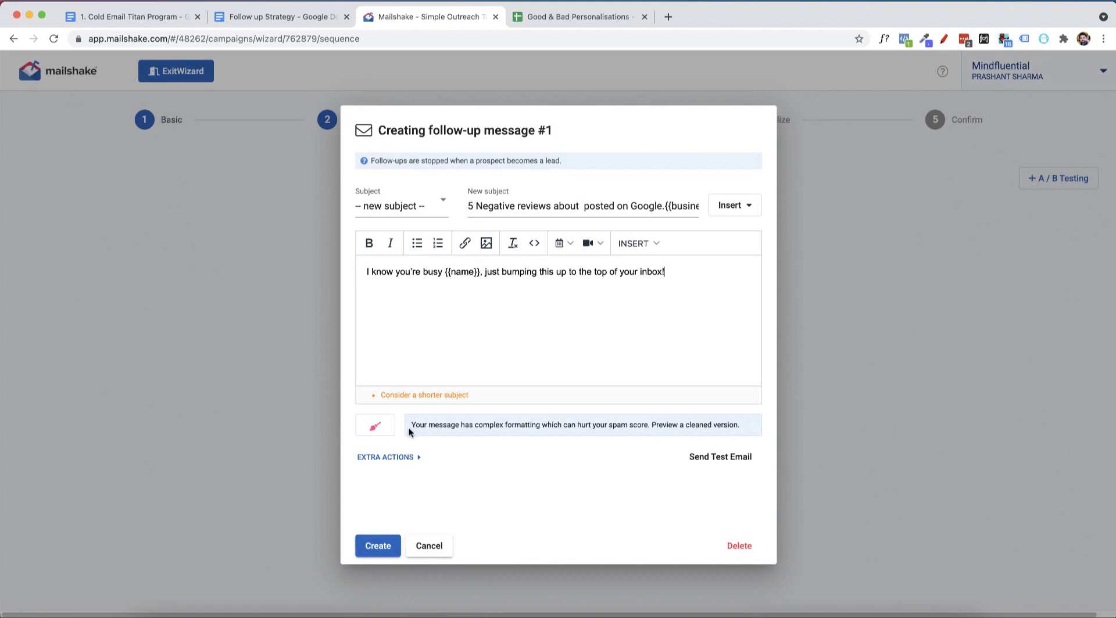
Create follow-up message #1 and set the delay before it to 3 days.
click(372, 548)
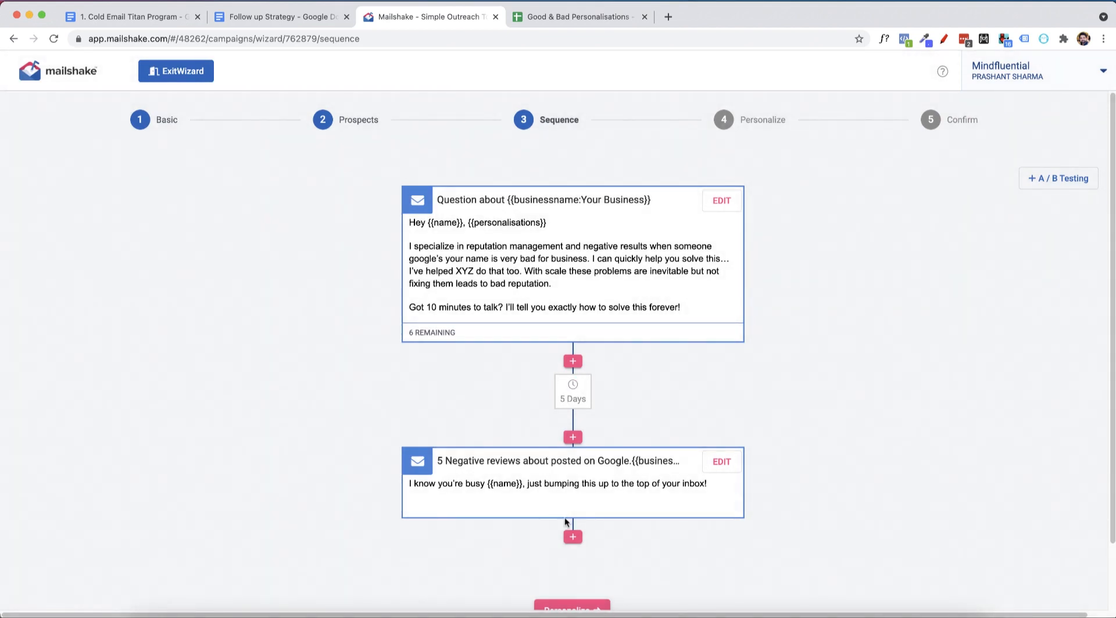
click(573, 392)
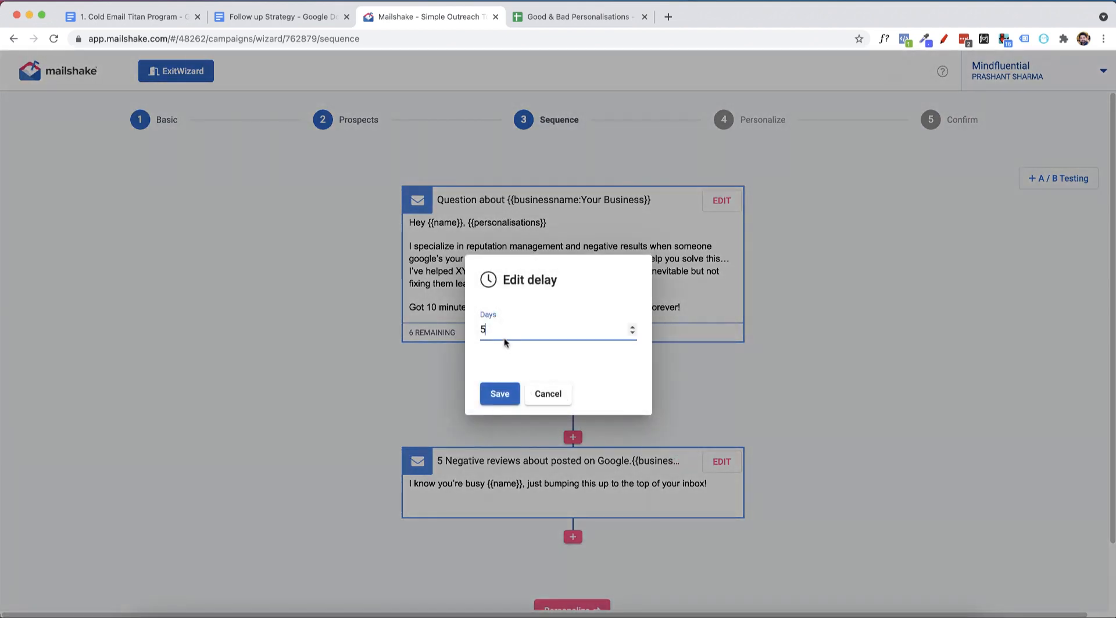
click(498, 398)
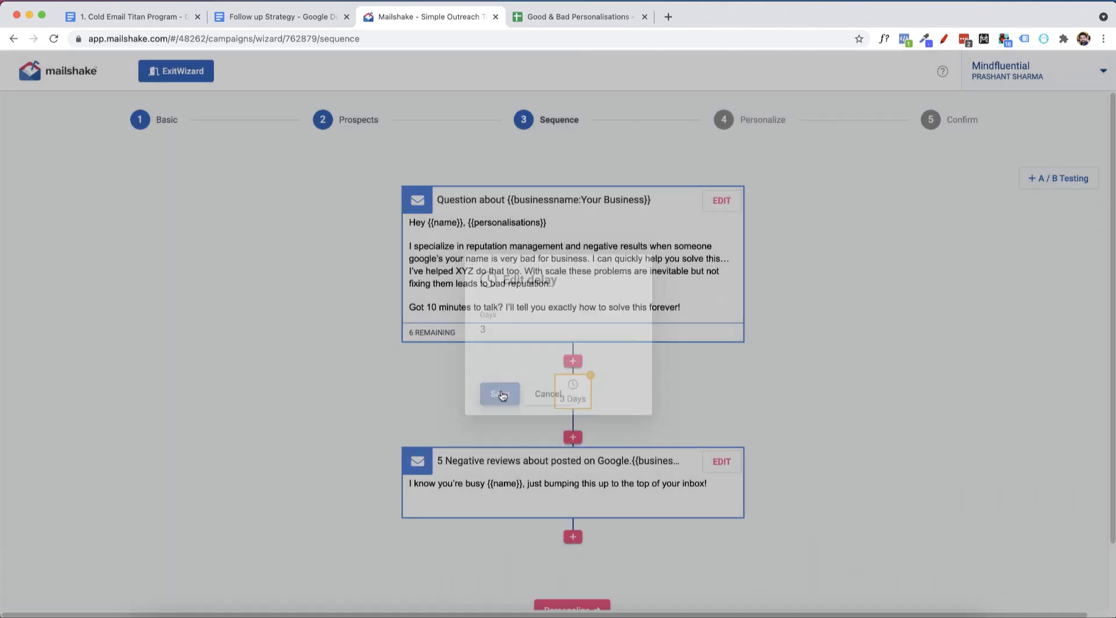
Start a second follow-up and, after checking Email #3 in the Follow up Strategy document, choose the subject "Re: Question about {{businessname:Your Business}}".
scroll(578, 426, down, 2)
click(578, 464)
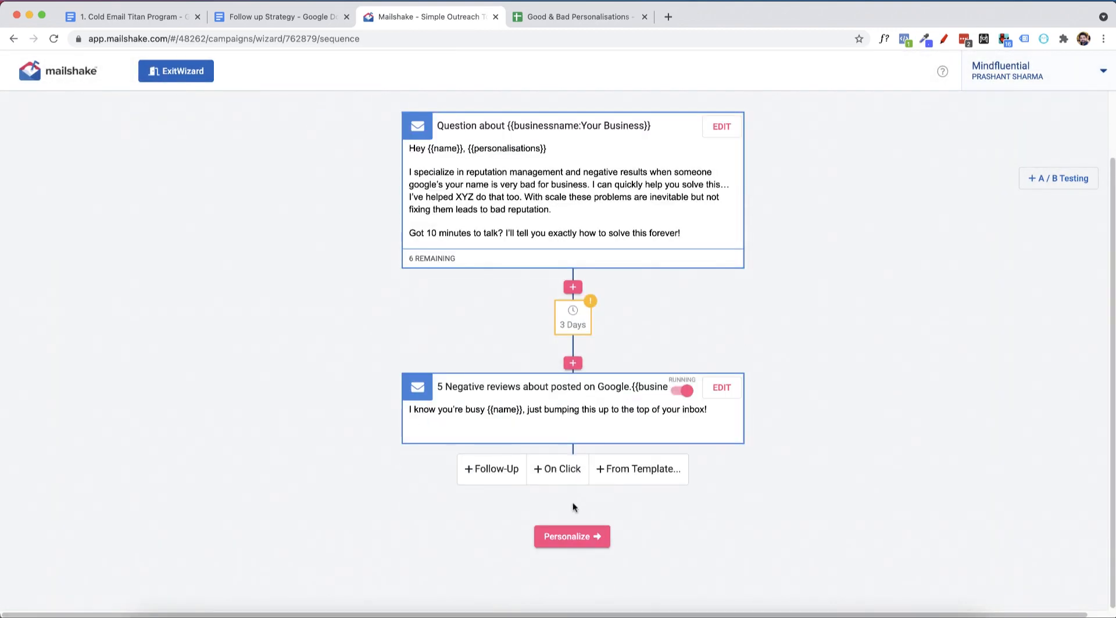
click(514, 467)
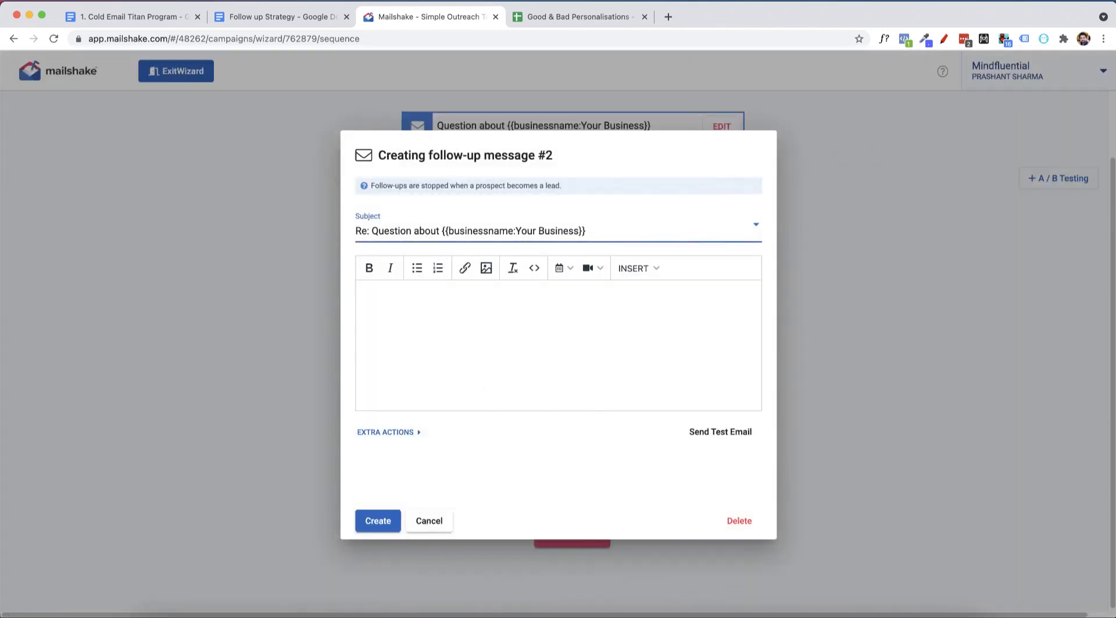
click(306, 18)
scroll(367, 490, down, 2)
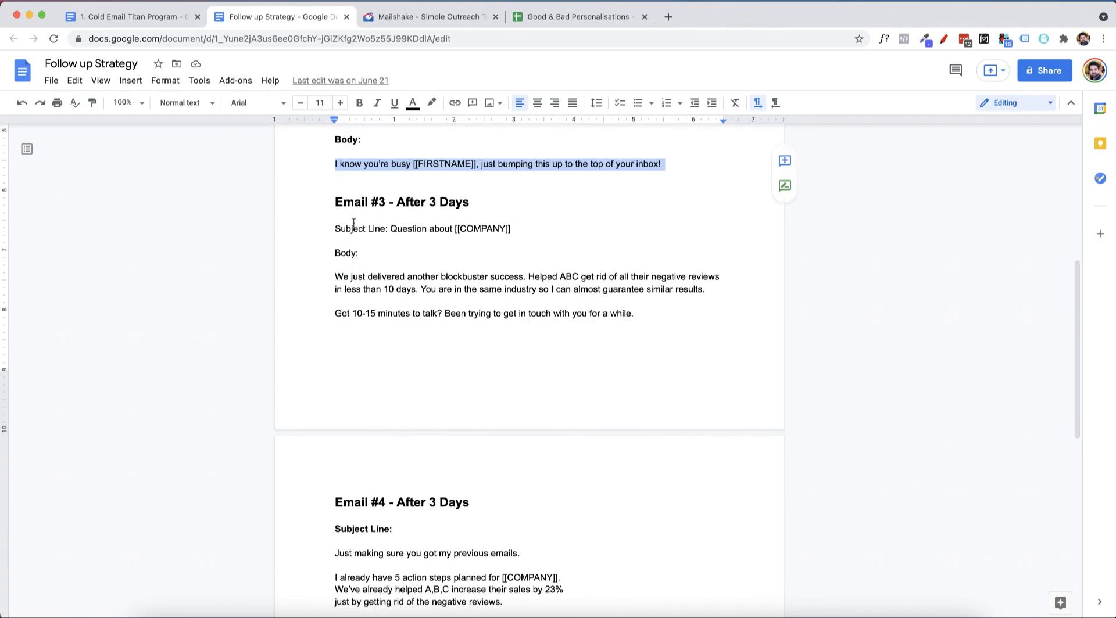
drag(395, 231, 523, 229)
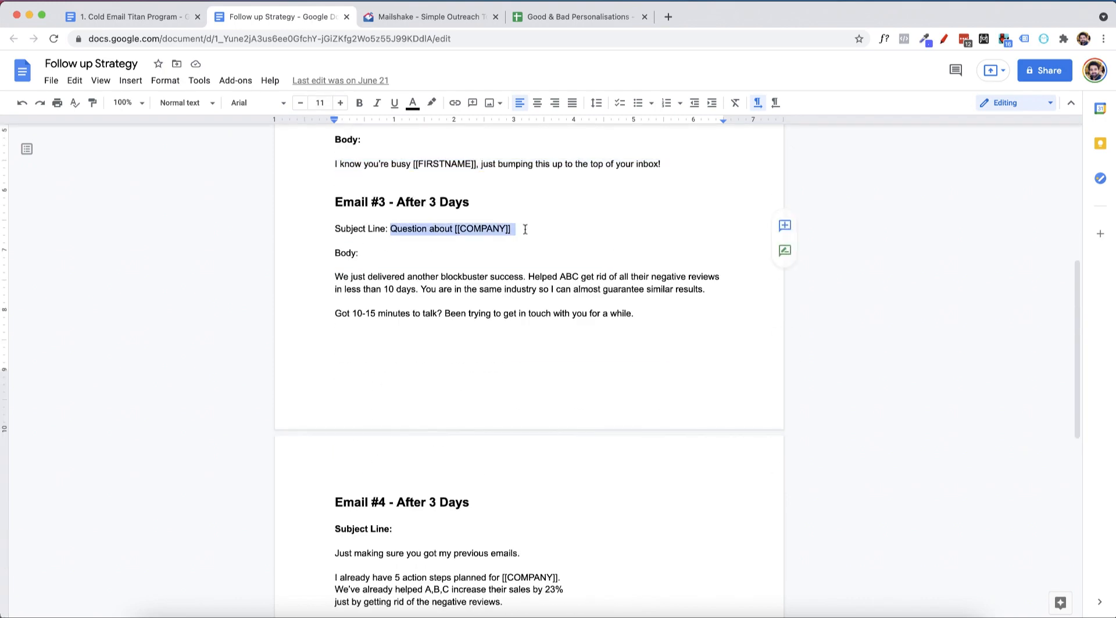
click(453, 17)
click(410, 225)
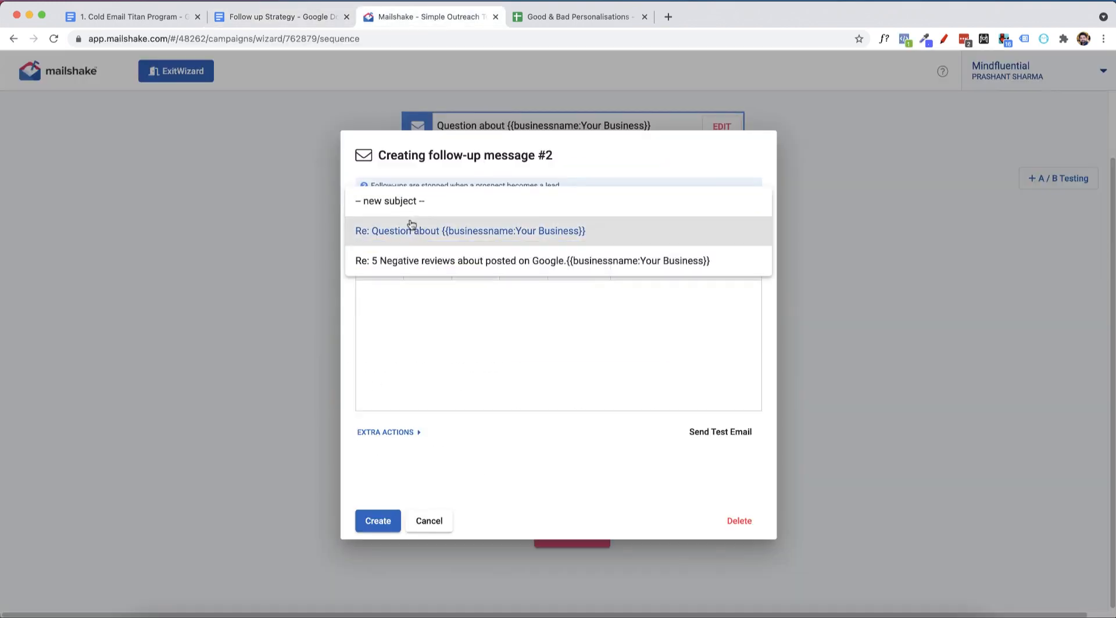
click(480, 237)
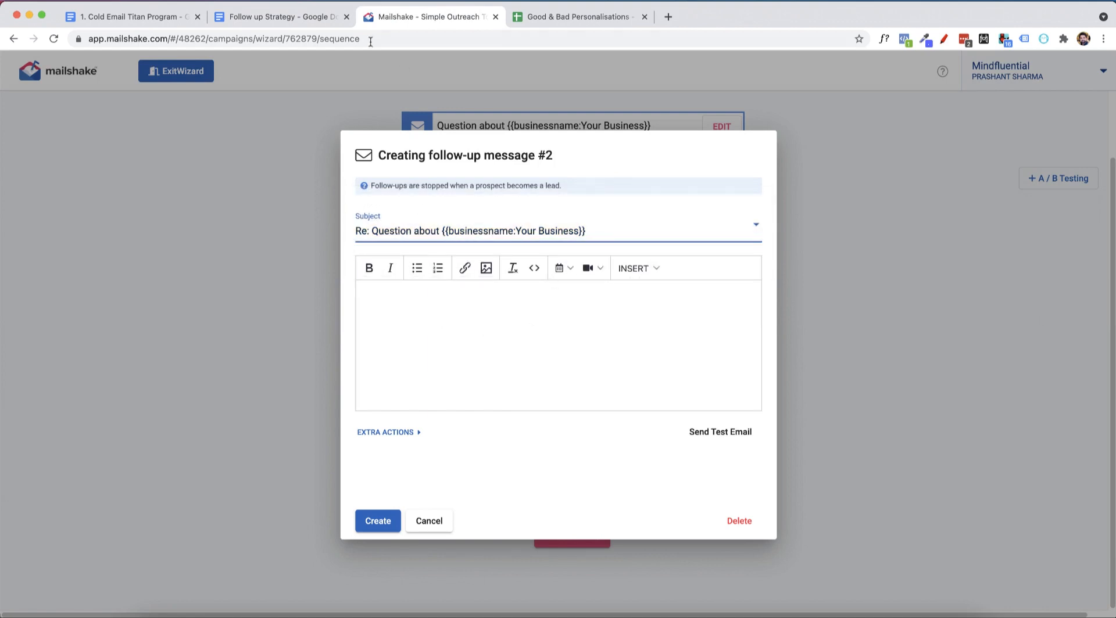
Copy the Email #3 body from the Follow up Strategy document into follow-up message #2 in Mailshake and try to create it.
key(ctrl+shift+Tab)
drag(334, 273, 622, 322)
key(super+c)
click(457, 18)
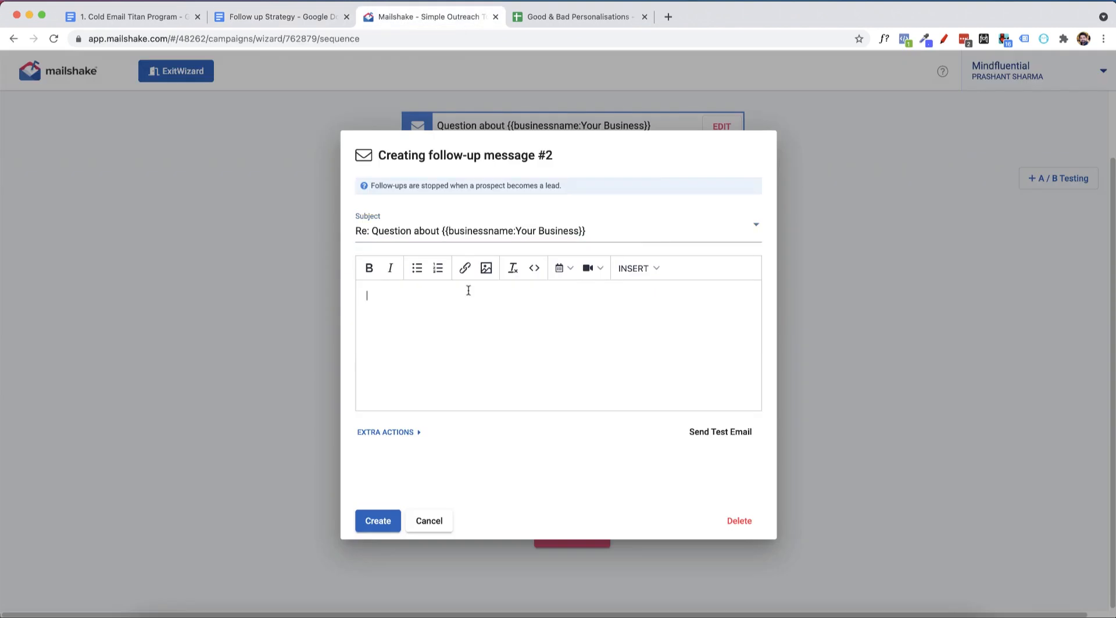
key(super+v)
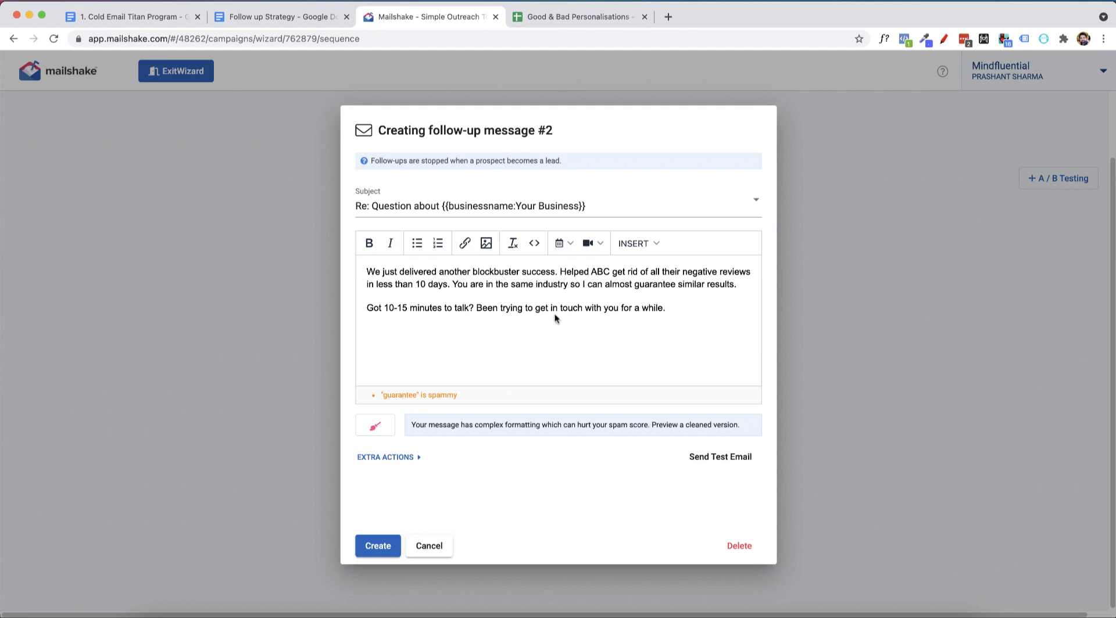
click(391, 546)
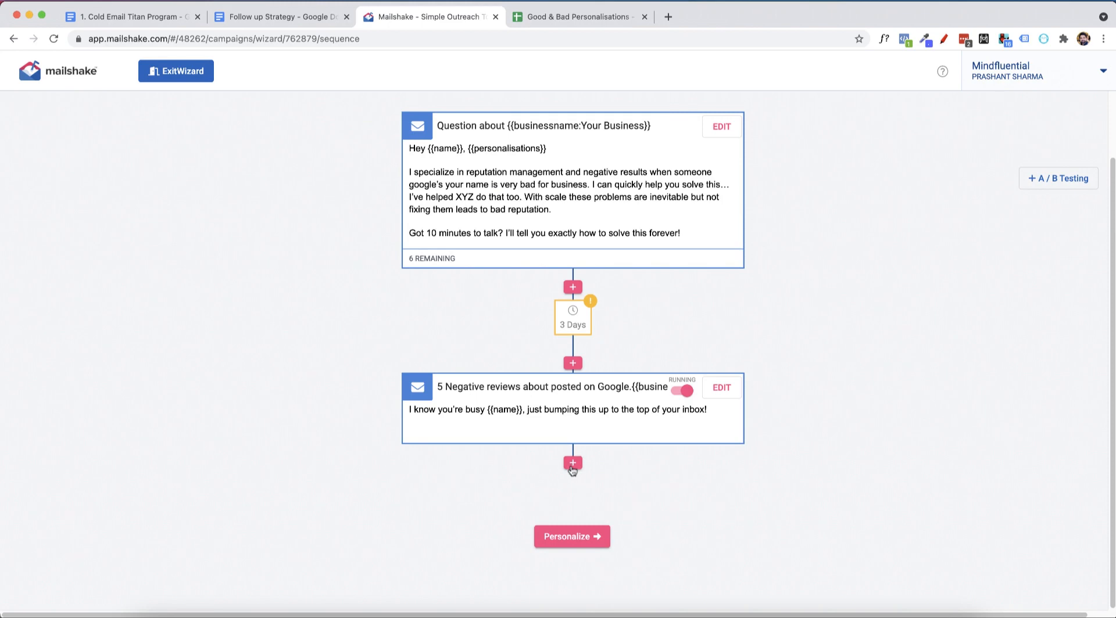
Try again to add follow-up message #2 with the copied "We just delivered another blockbuster success" body text.
click(573, 464)
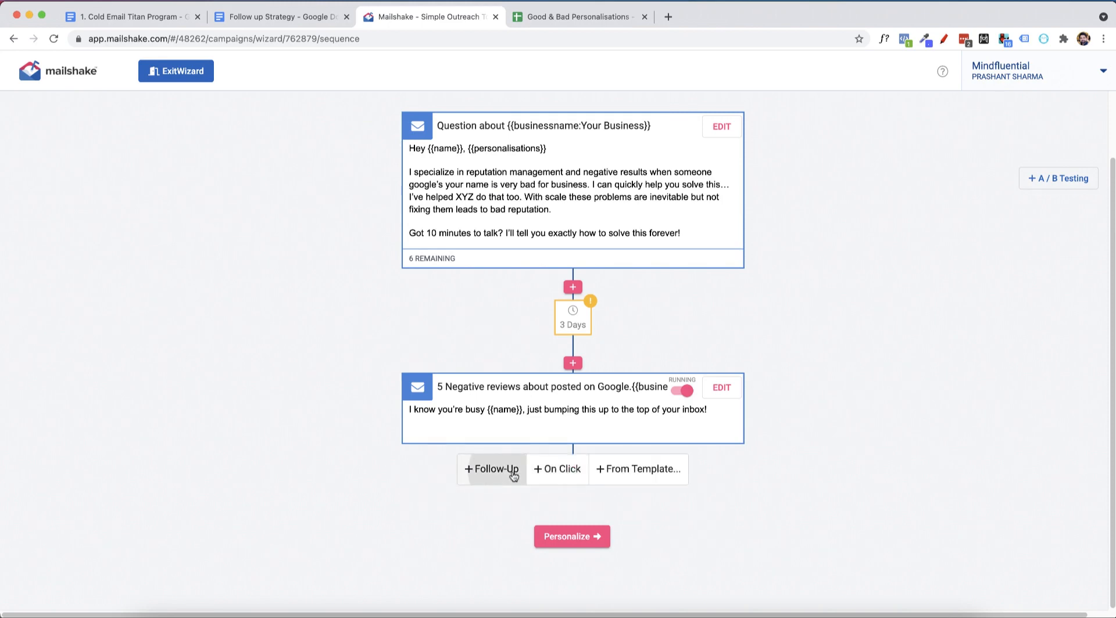
click(513, 471)
click(444, 315)
key(super+v)
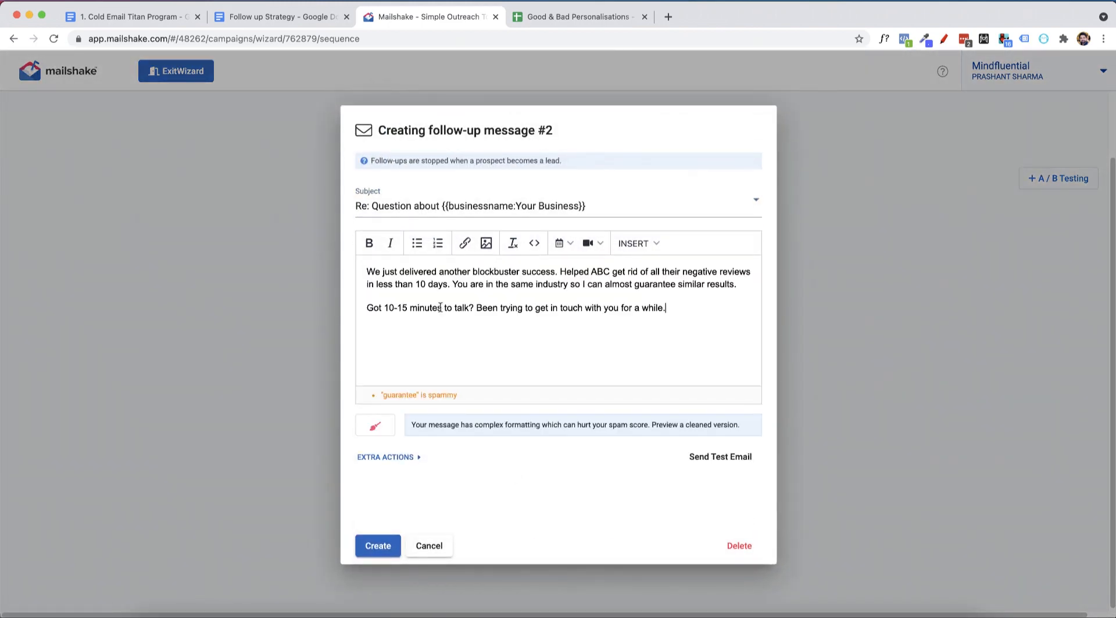
click(377, 547)
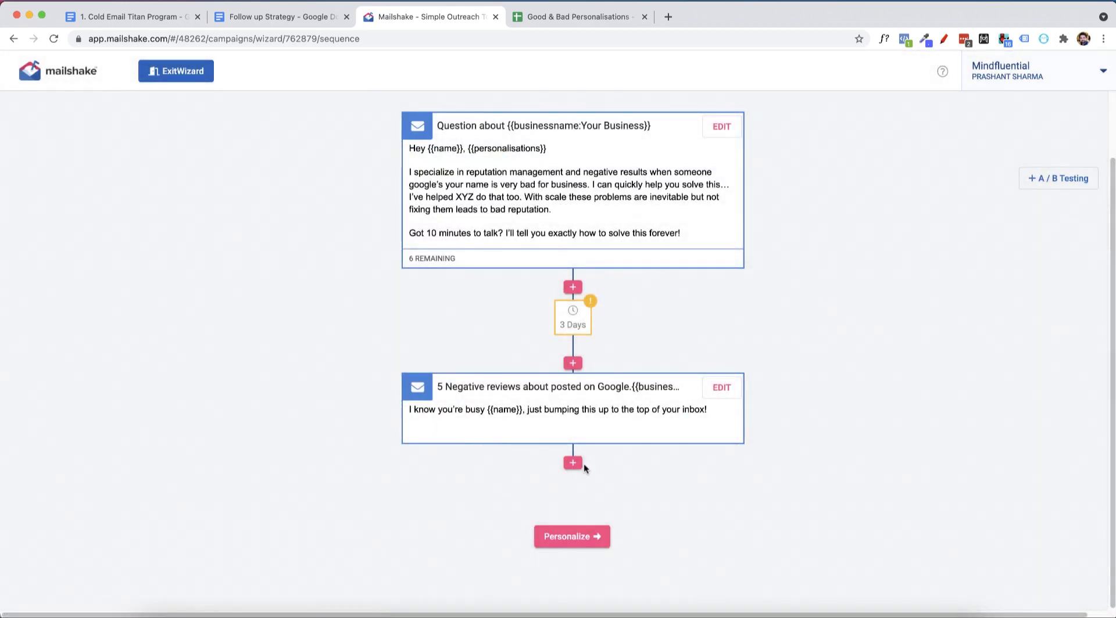
Start follow-up message #2 again and fill its body with the copied "We just delivered another blockbuster success" text.
scroll(749, 337, up, 2)
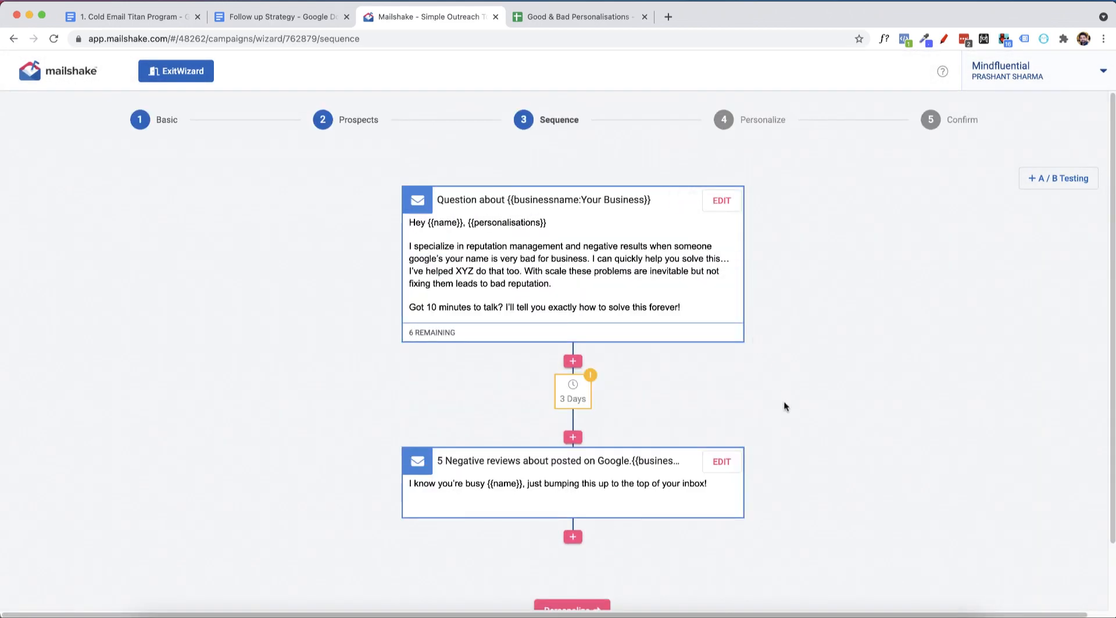
scroll(789, 415, down, 2)
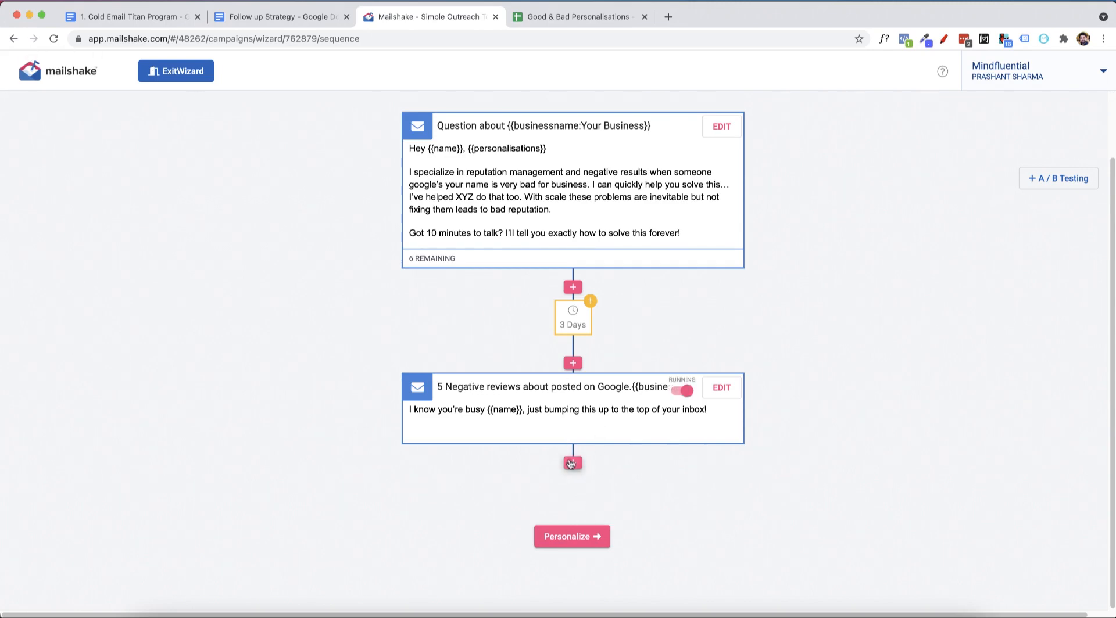
click(572, 463)
click(488, 468)
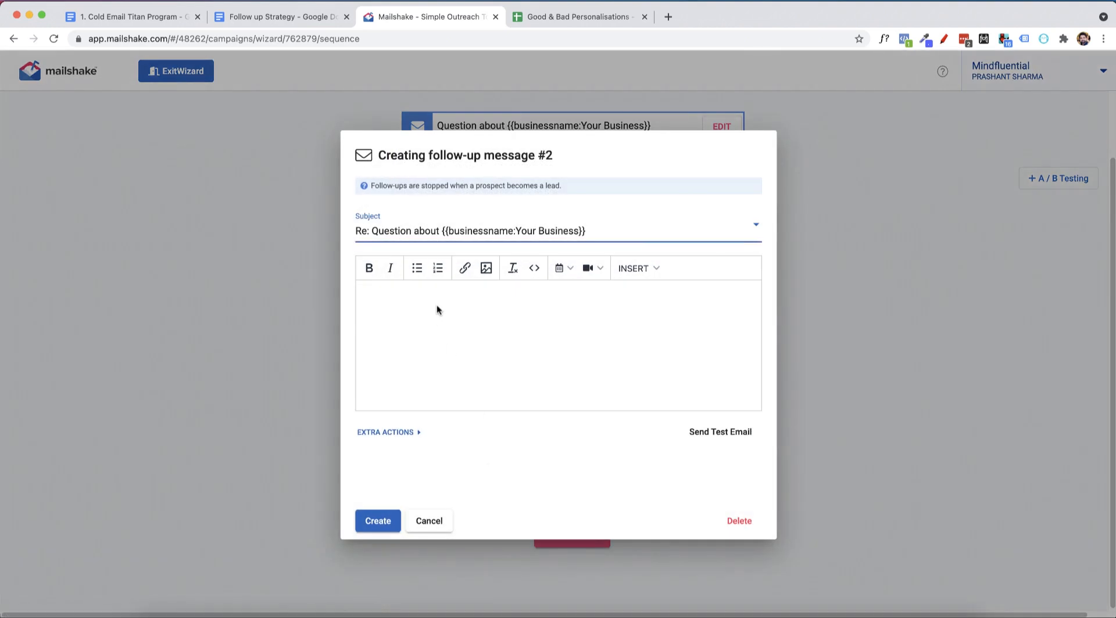
key(super+v)
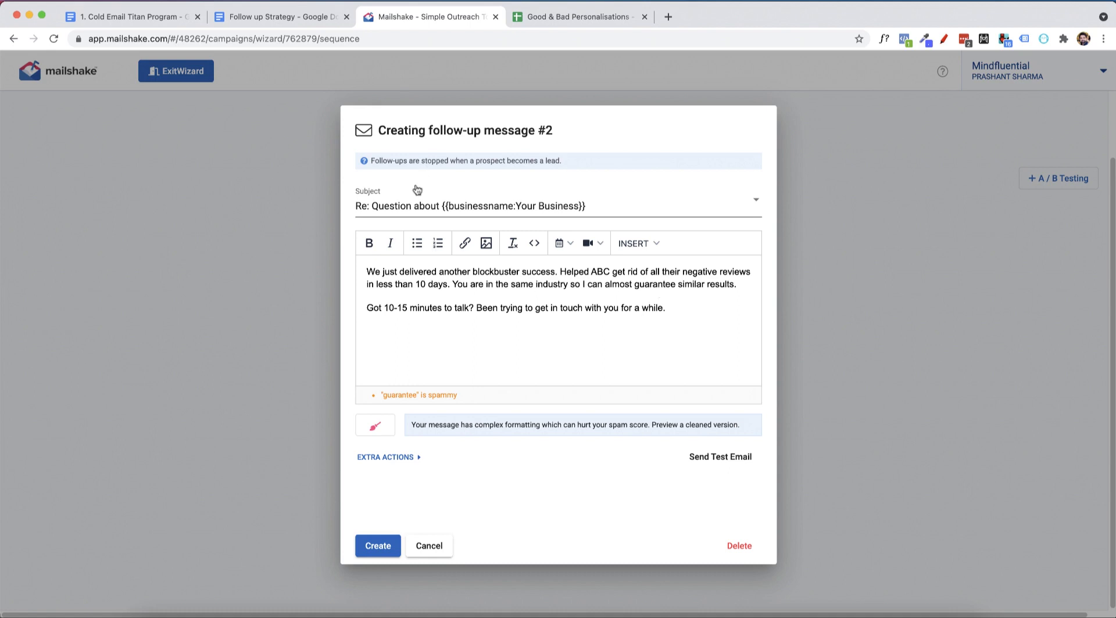
Switch follow-up message #2 to a new subject and copy in "Question about [[COMPANY]]" from Email #3 in the Follow up Strategy document.
click(366, 207)
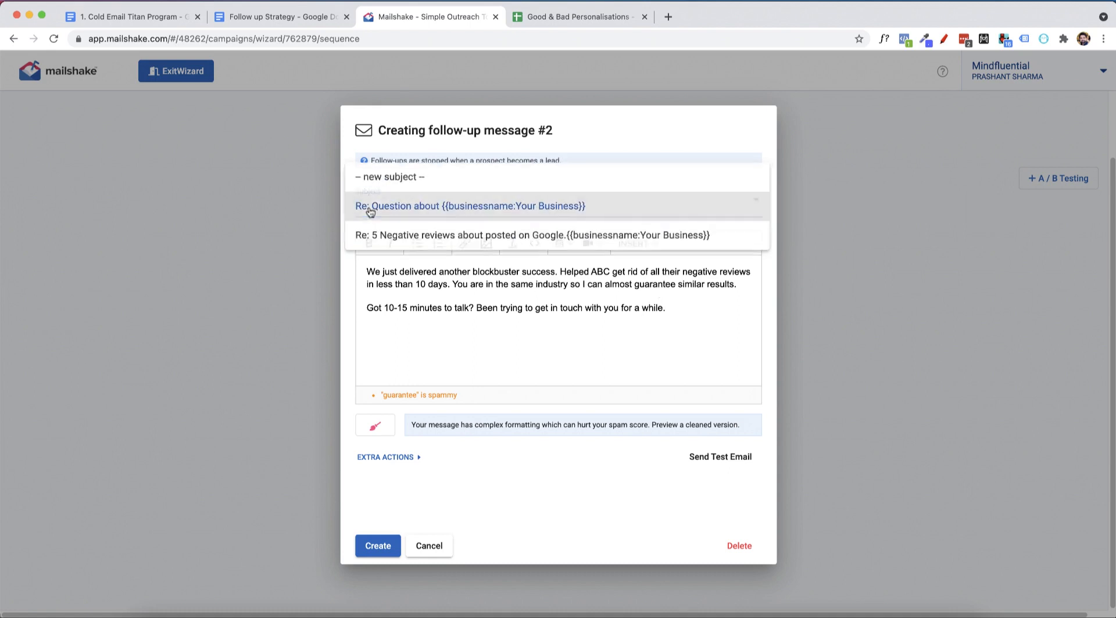
click(390, 176)
click(478, 208)
text(We just delivered another blockbuster success. Helped ABC get rid of all their negative reviews in less than 10 days. You are in the same industry so I can almost guarantee similar results.Got 10-15 minutes to talk? Been trying to get in touch with you for a while.)
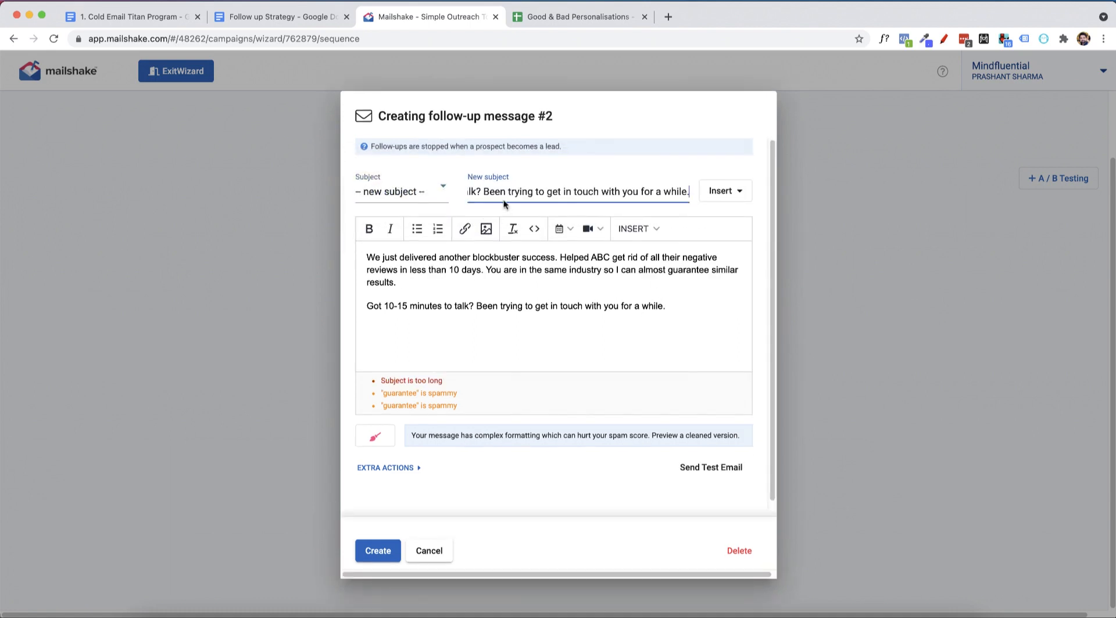
key(super+z)
click(264, 17)
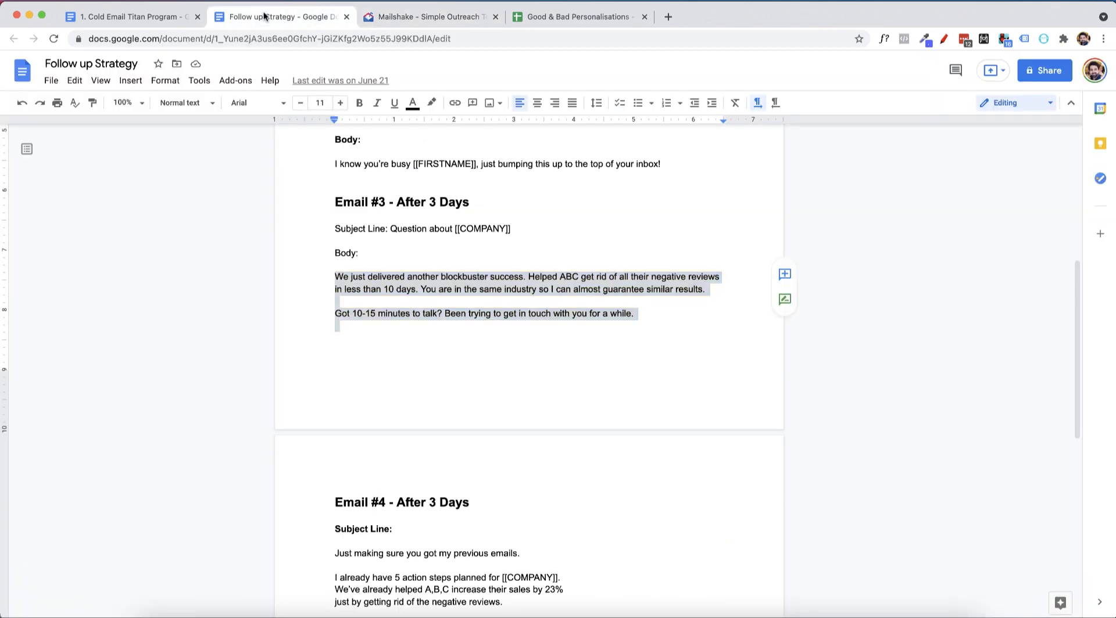
drag(390, 229, 523, 230)
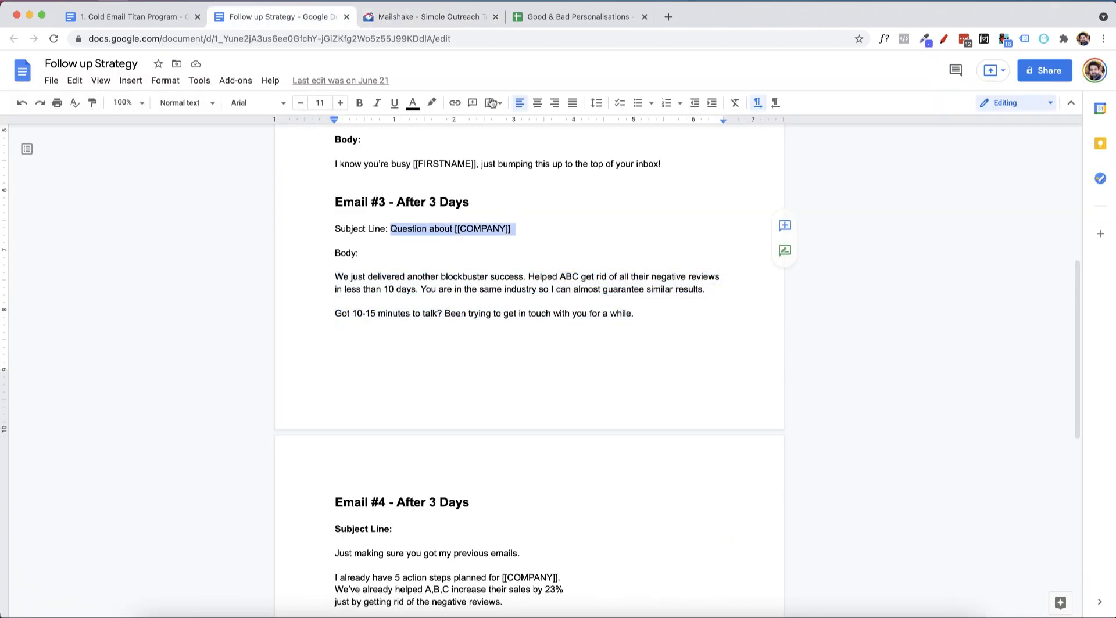
click(456, 16)
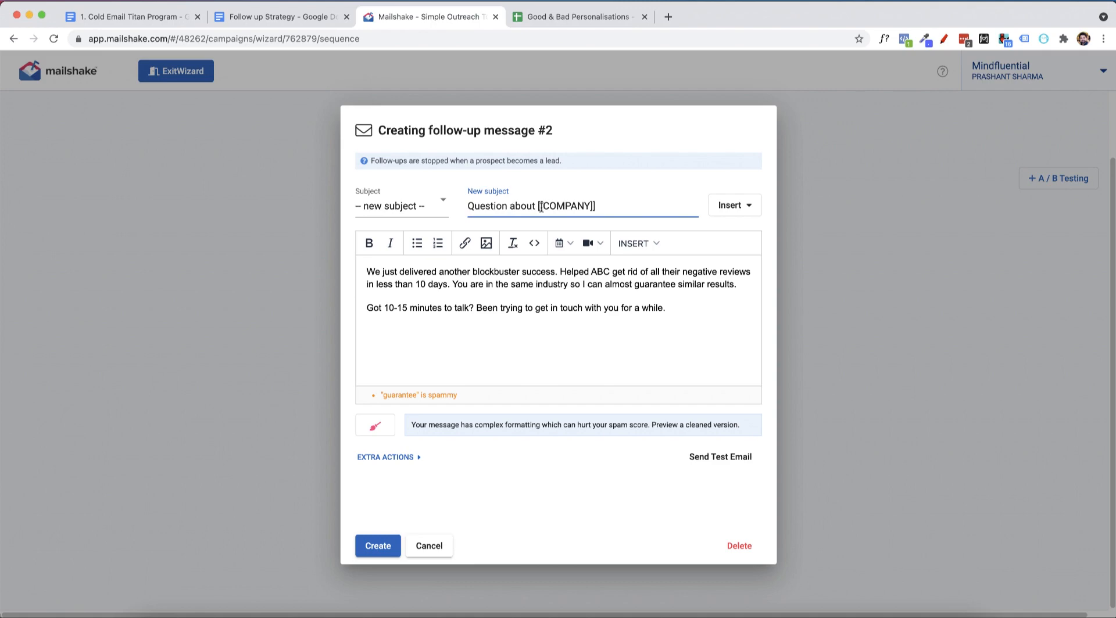
Replace [[COMPANY]] in the new subject with the businessname field without fallback text, and try to create follow-up message #2.
drag(538, 207, 636, 206)
key(BackSpace)
click(721, 214)
click(704, 233)
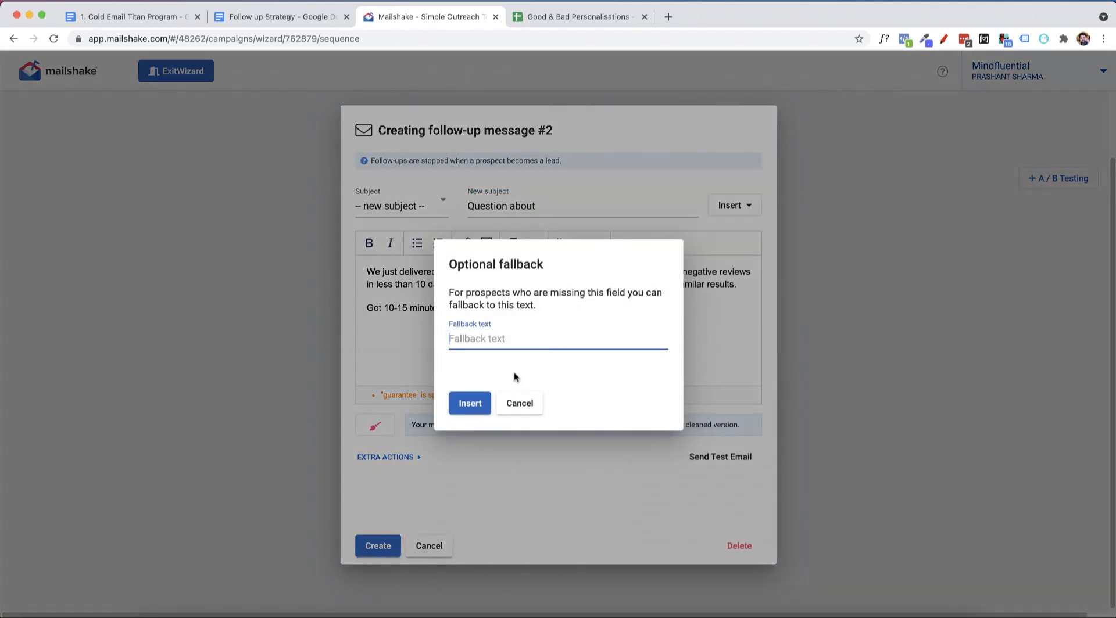
click(470, 404)
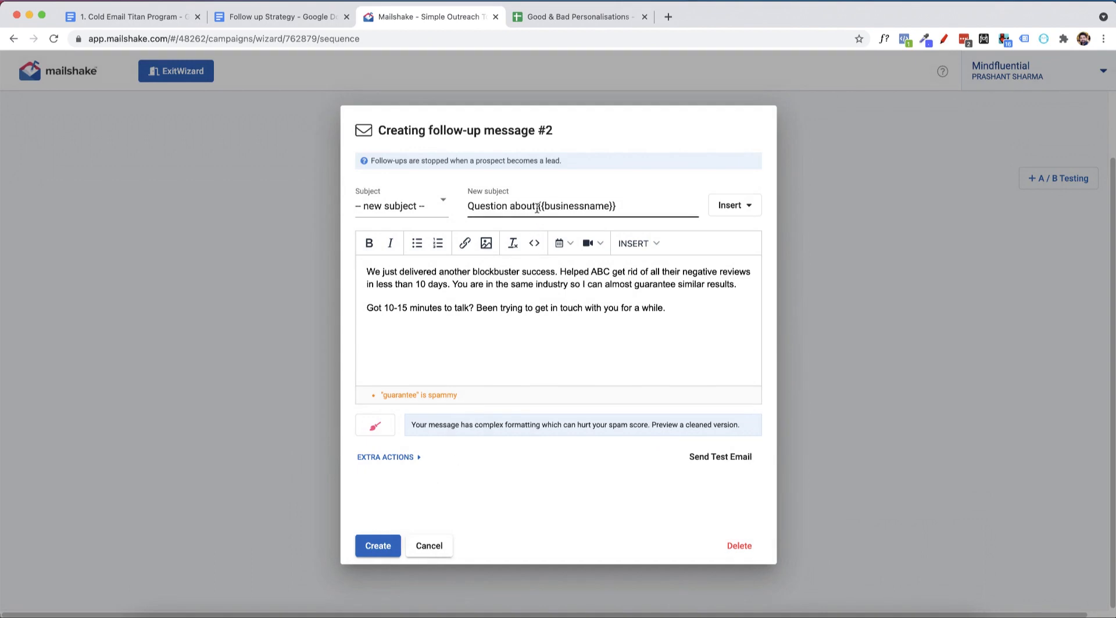
click(386, 538)
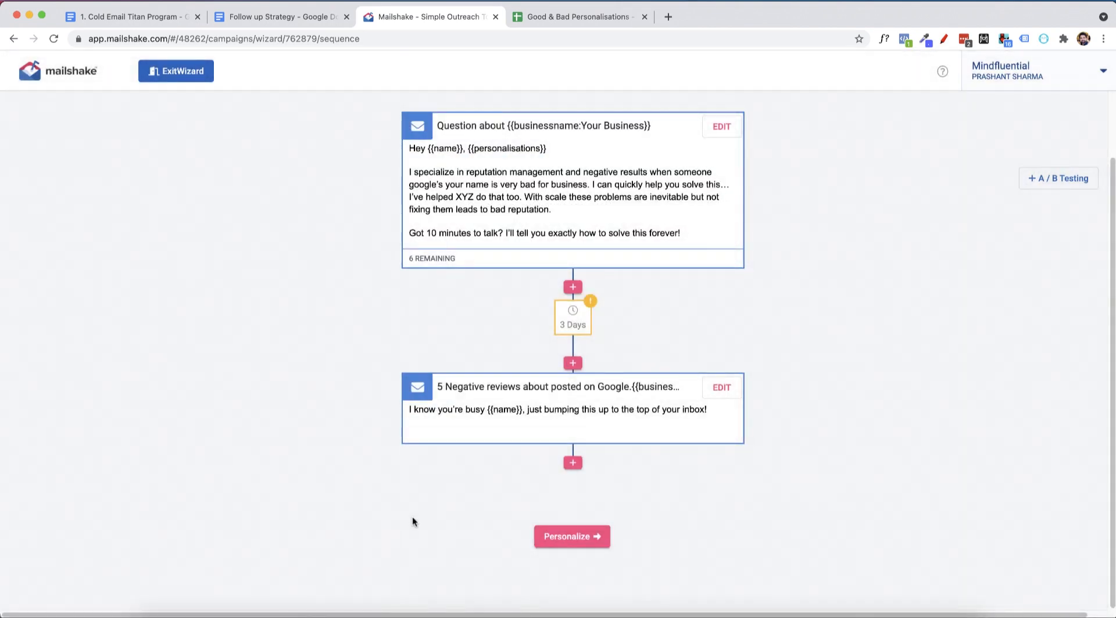
Leave the Sequence stage for Personalize and continue to the Confirm stage, discarding the unsaved changes.
scroll(696, 439, up, 2)
scroll(697, 440, down, 2)
scroll(837, 202, up, 2)
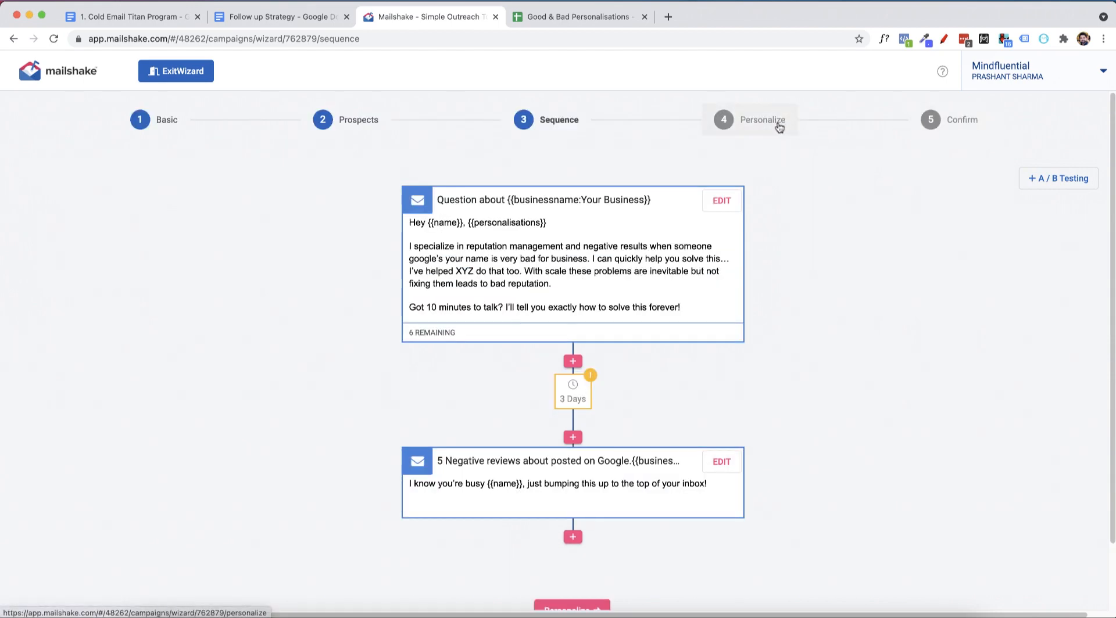
click(777, 122)
click(457, 369)
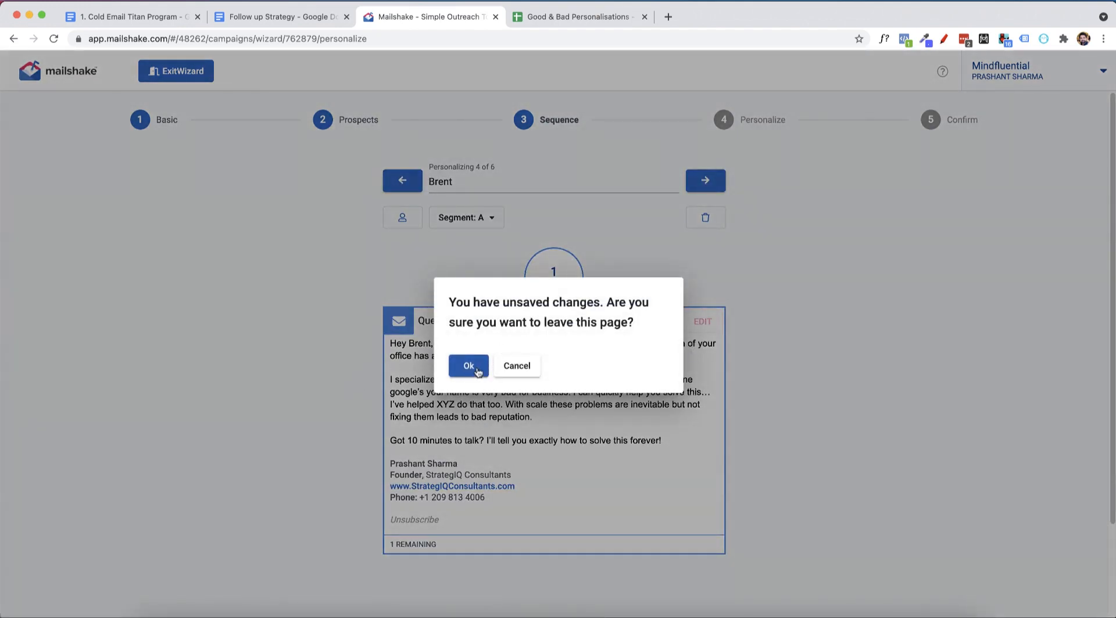
click(476, 370)
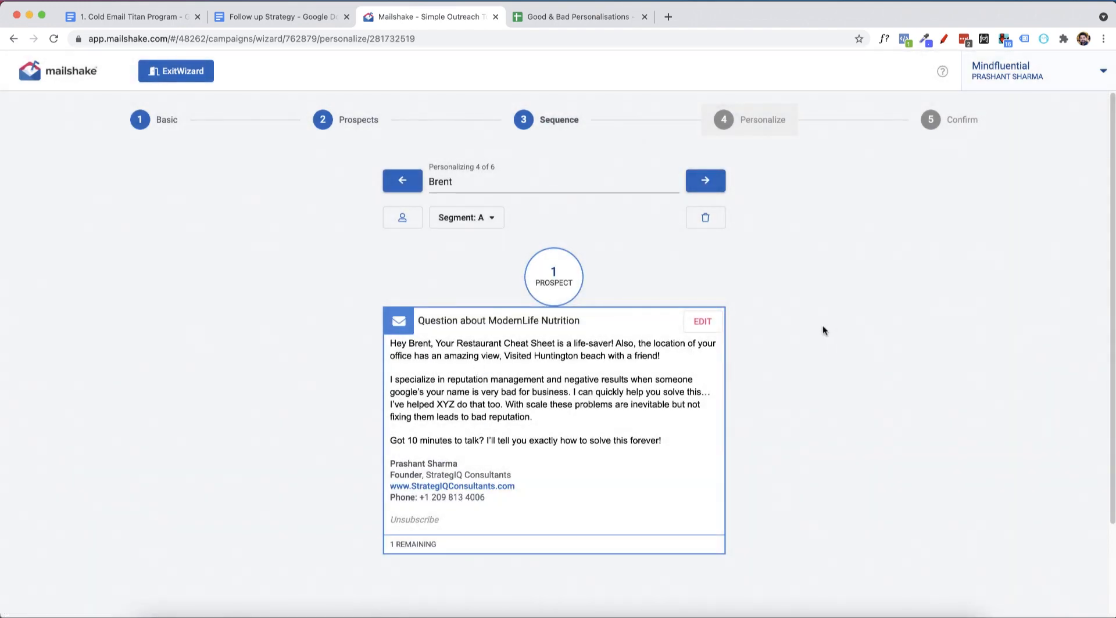
click(936, 121)
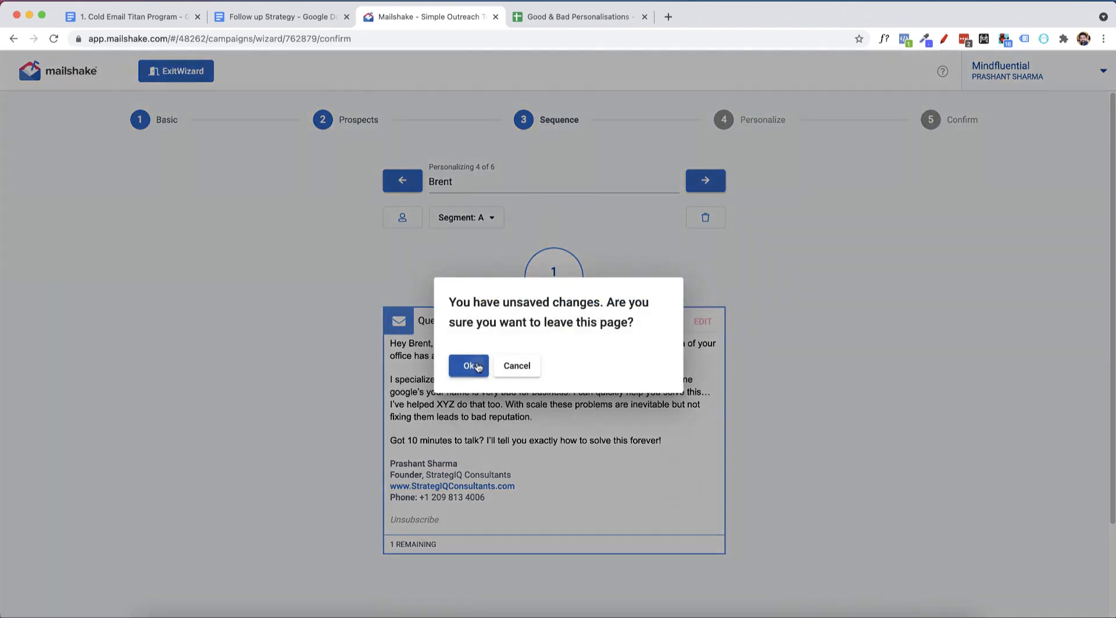
click(477, 367)
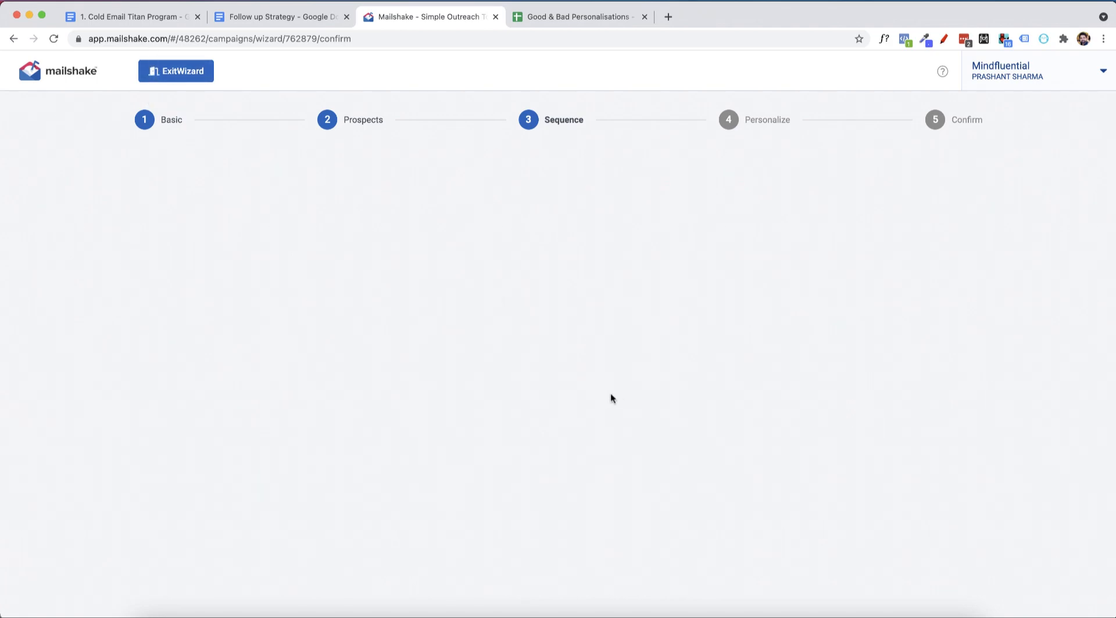
Leave the stuck campaign wizard, discarding unsaved changes, and reopen the draft "July 10 Outreach | Reputation Mgt. | US Businesses" at its Sequence stage.
click(75, 77)
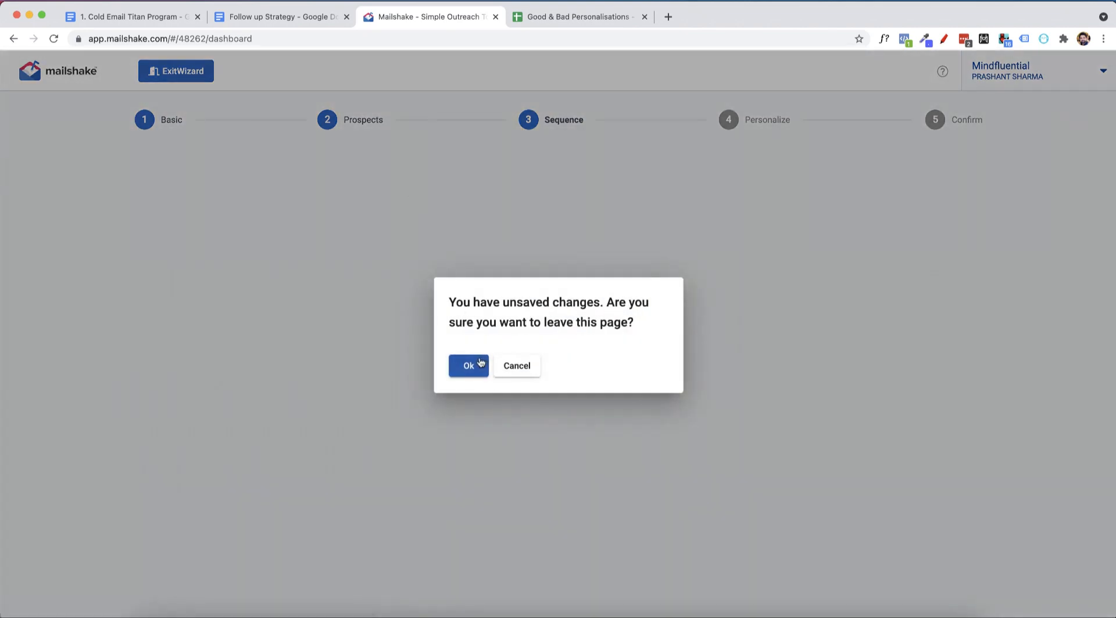
click(480, 364)
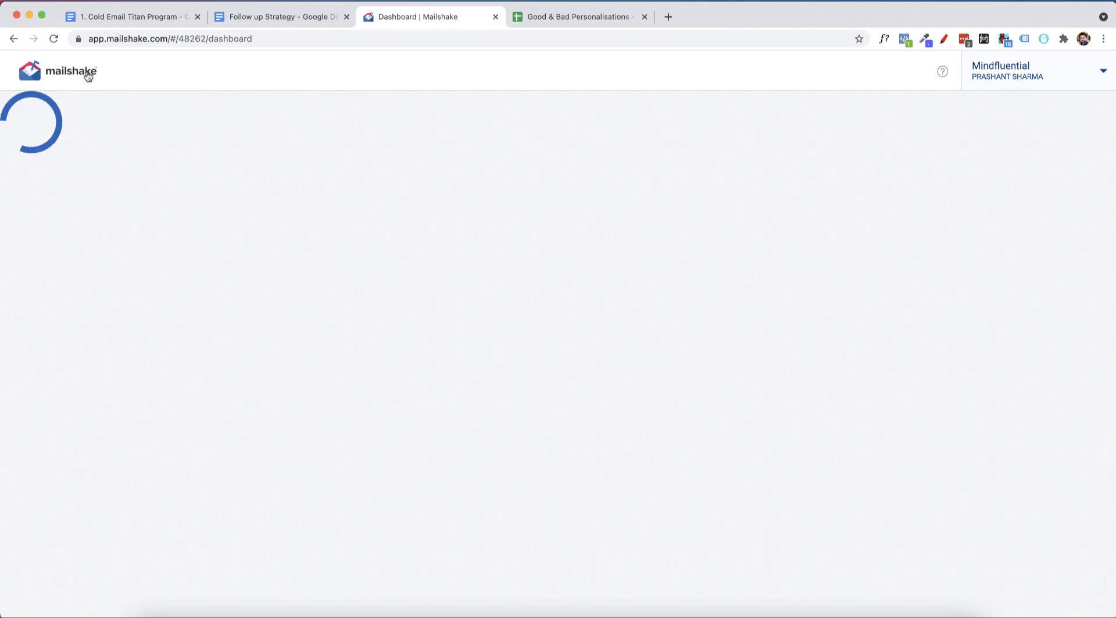
click(52, 39)
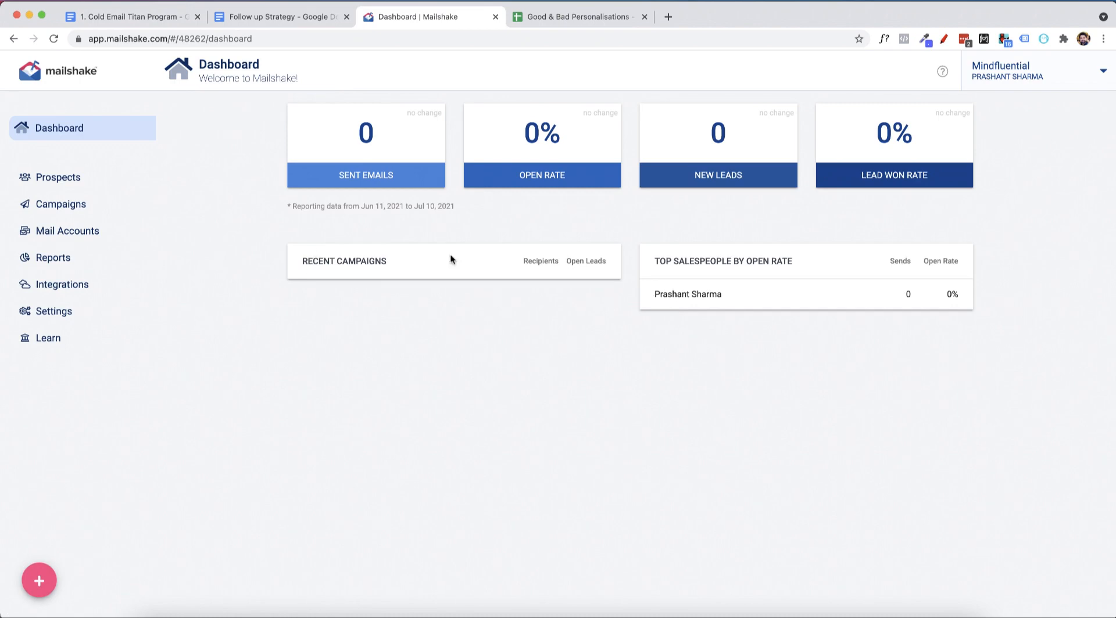
click(61, 204)
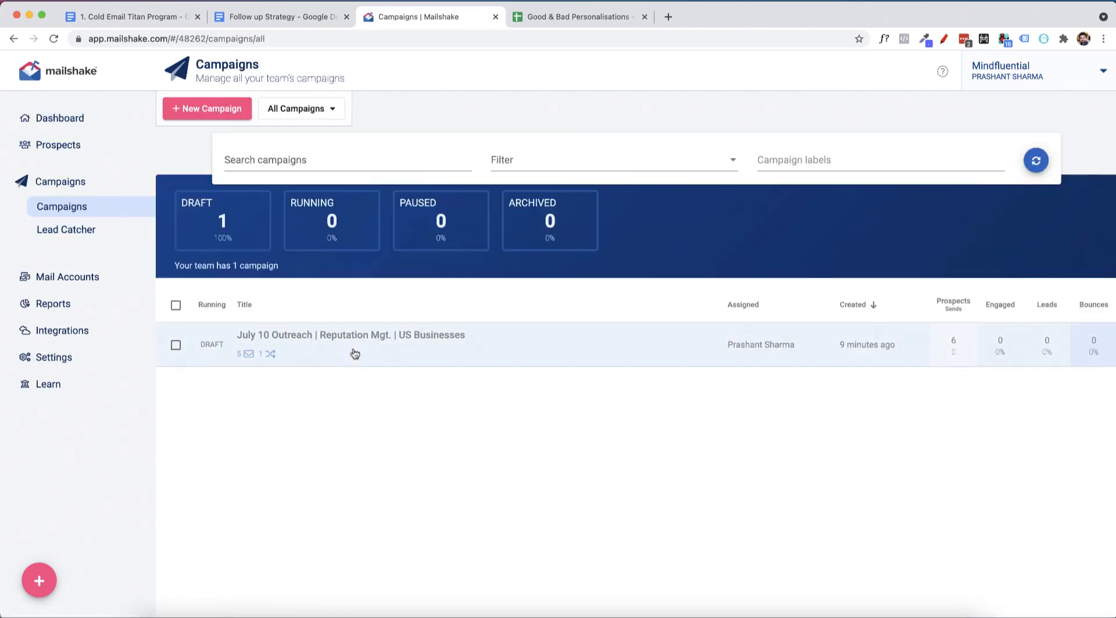
click(353, 351)
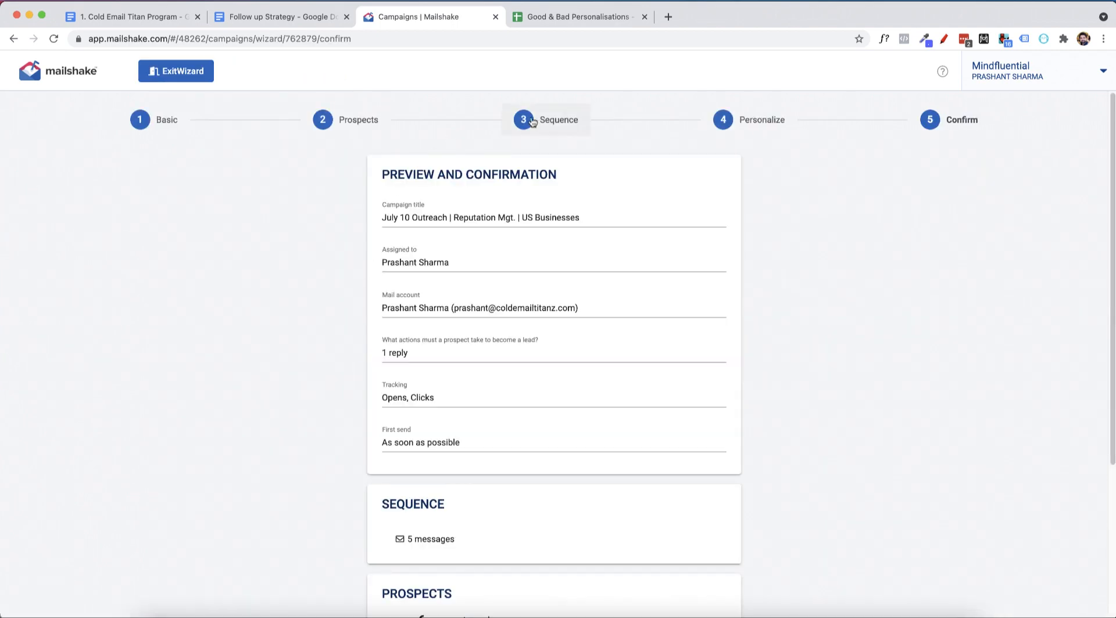
click(532, 121)
Review the subjects, bodies and delays of the follow-up messages in the campaign sequence.
scroll(560, 303, down, 10)
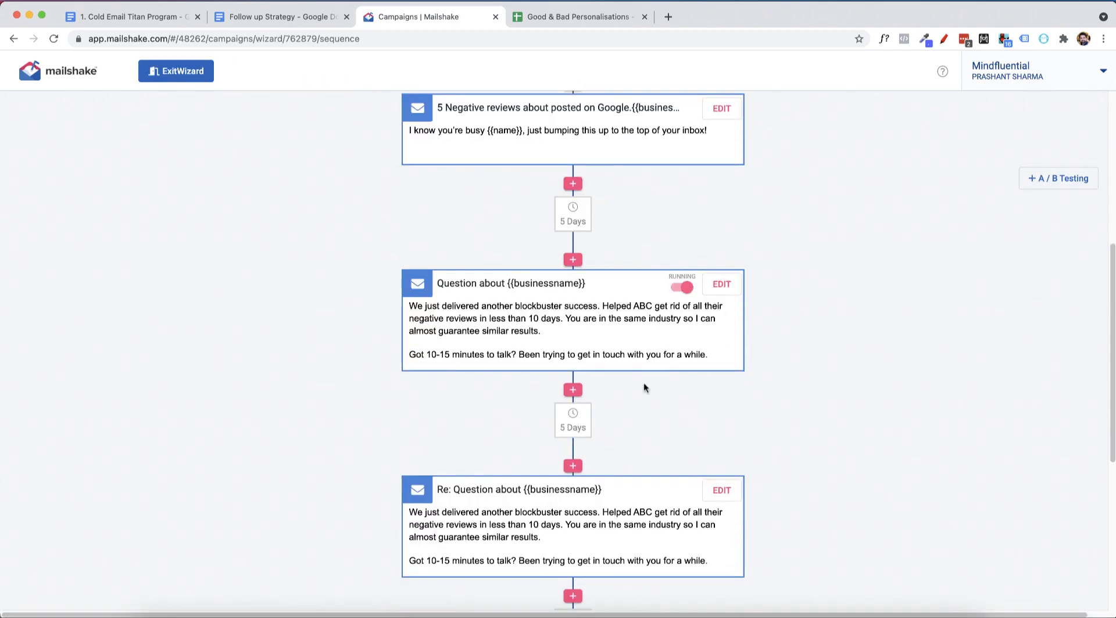
scroll(648, 451, down, 2)
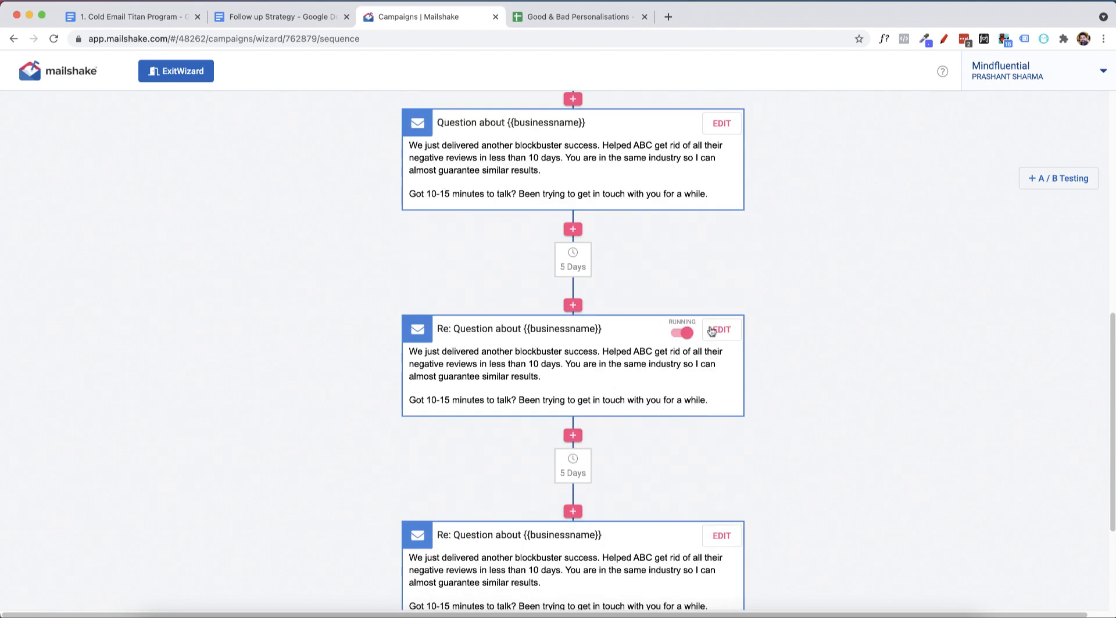
scroll(711, 331, up, 8)
scroll(530, 329, down, 4)
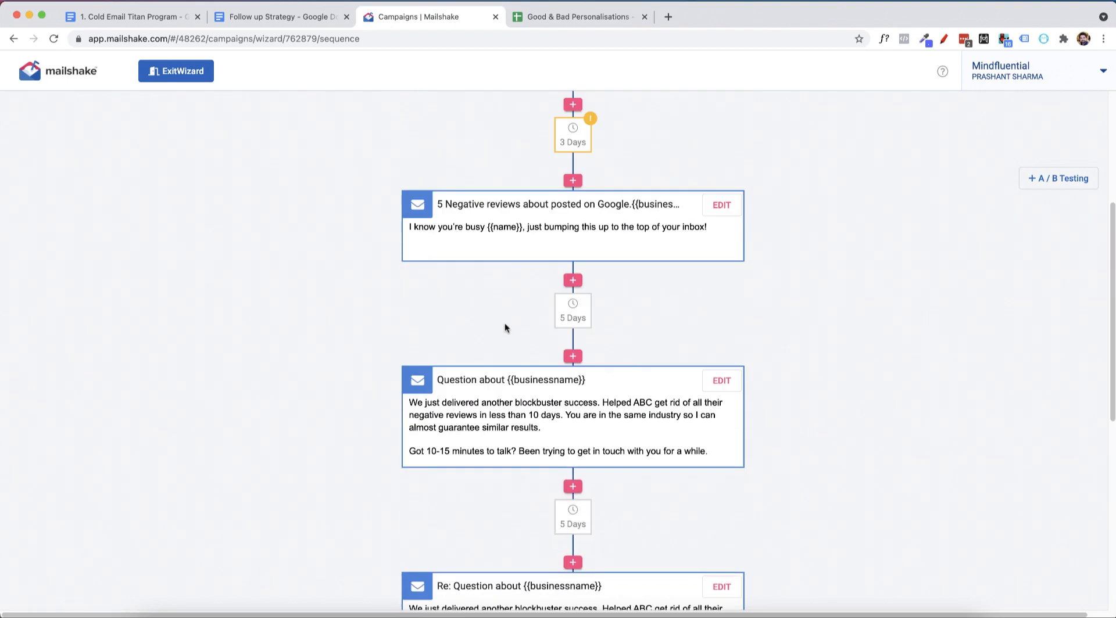
scroll(416, 252, up, 7)
scroll(465, 288, down, 4)
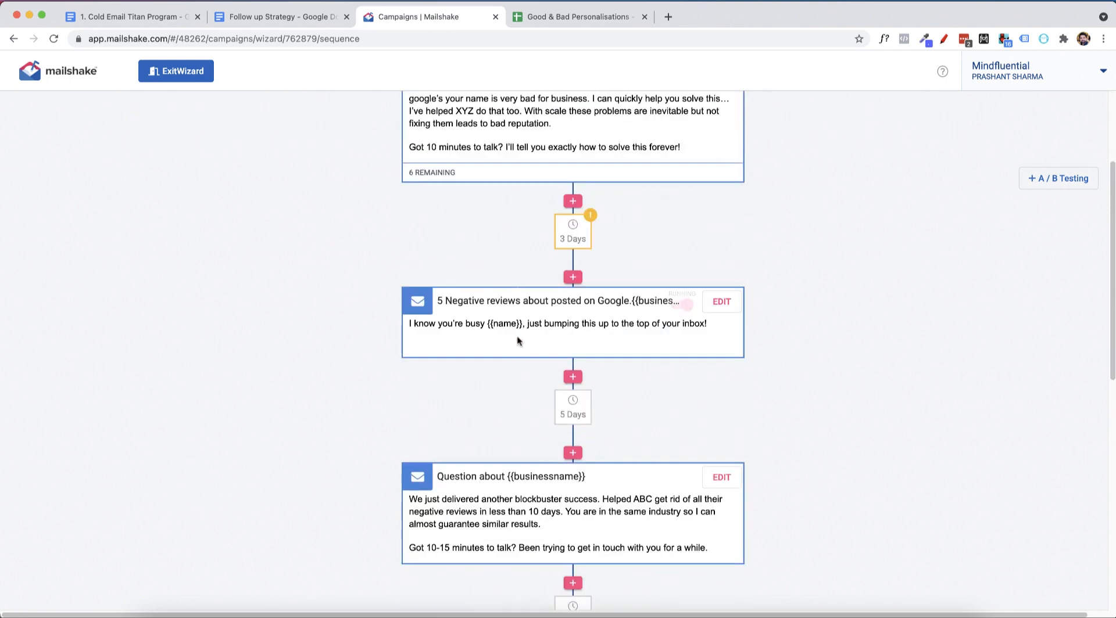
scroll(518, 342, down, 8)
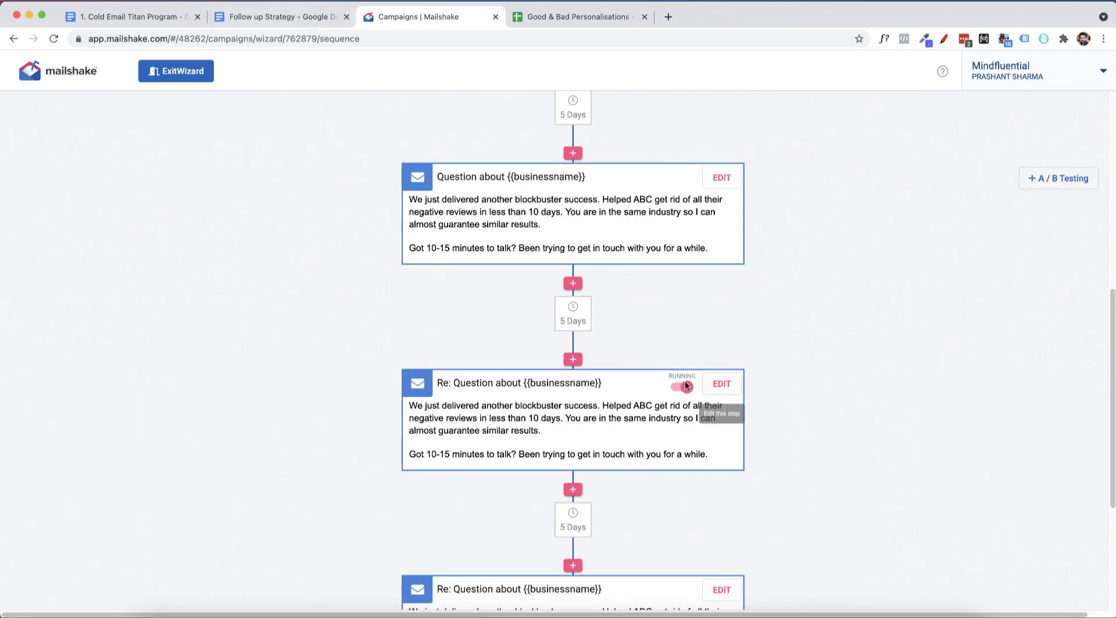
Copy the Email #4 body, from "Just making sure you got my previous emails" to "almost hands-free", in the Follow up Strategy document.
click(279, 16)
scroll(407, 343, down, 3)
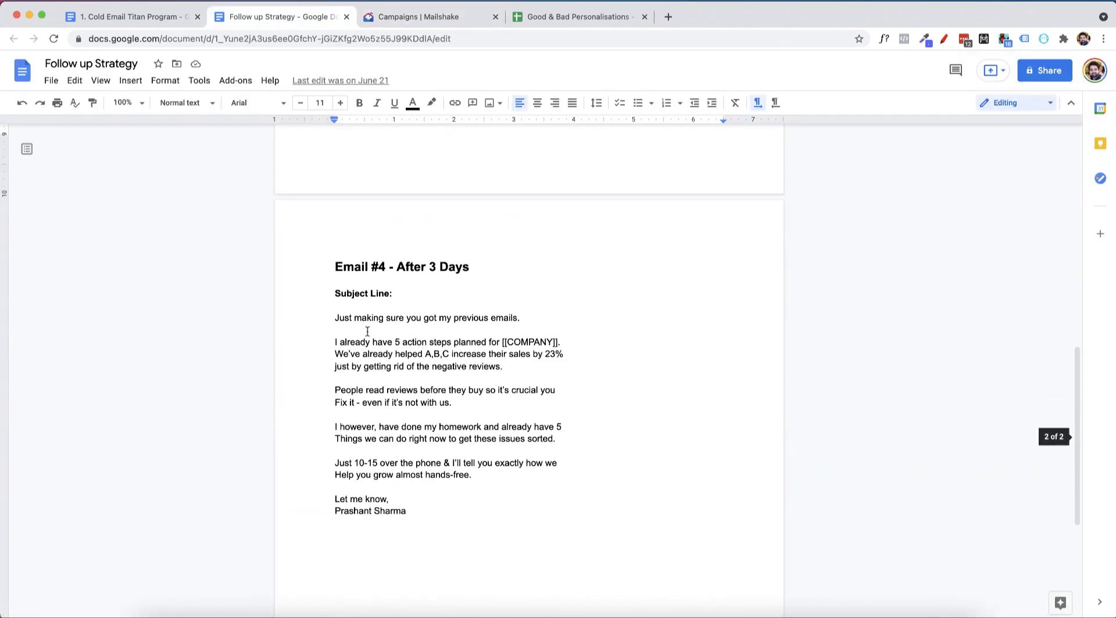
drag(336, 314, 445, 488)
key(ctrl+c)
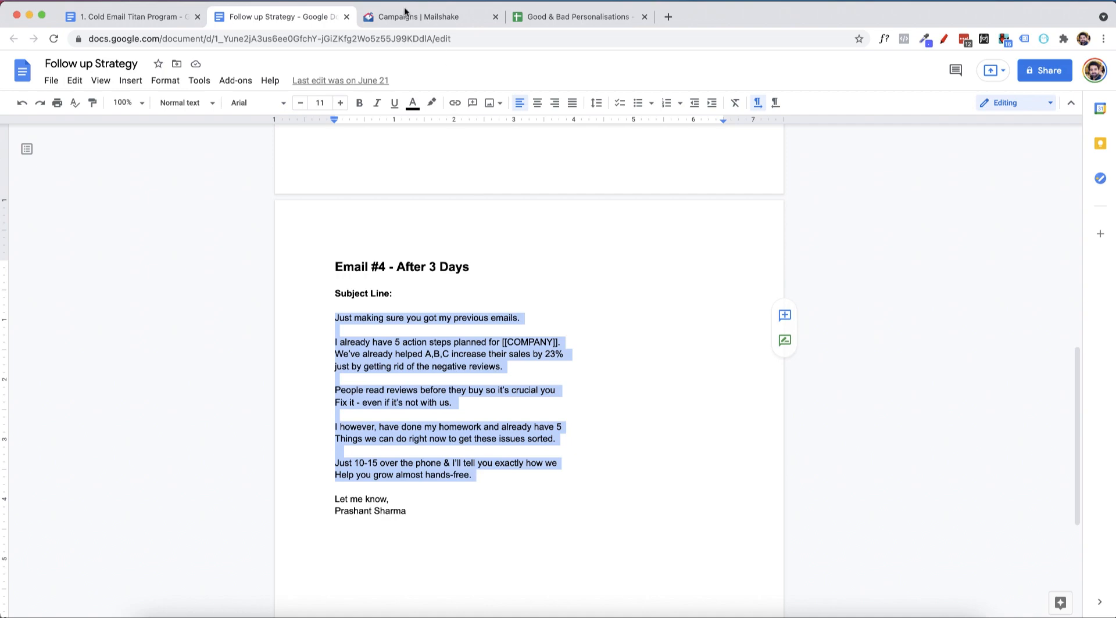
click(424, 16)
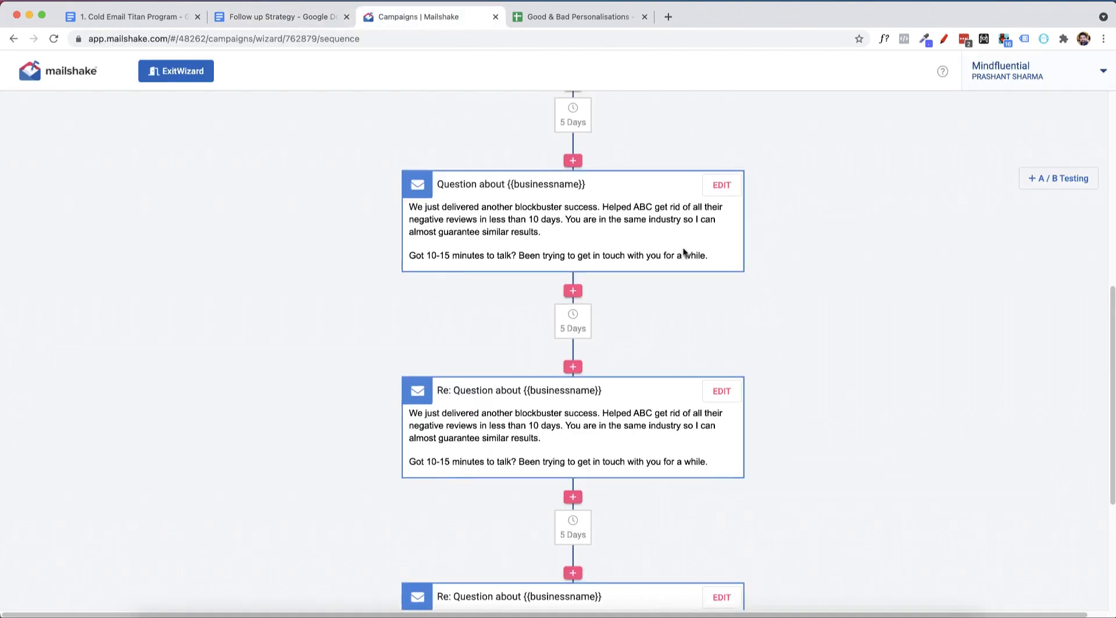
scroll(685, 250, up, 10)
scroll(635, 309, down, 3)
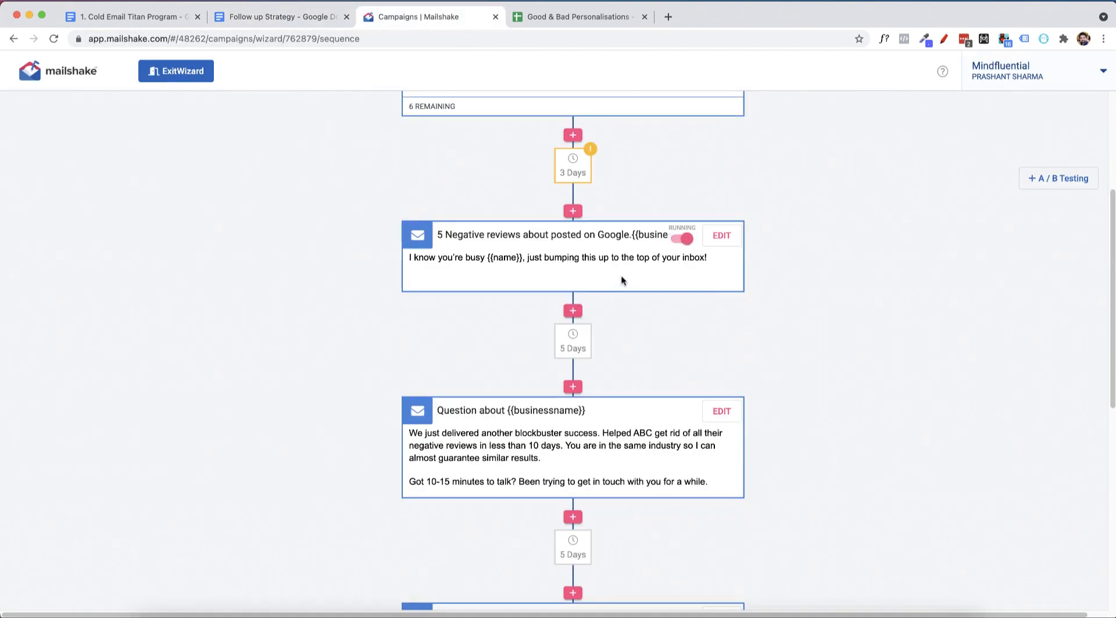
scroll(561, 472, down, 3)
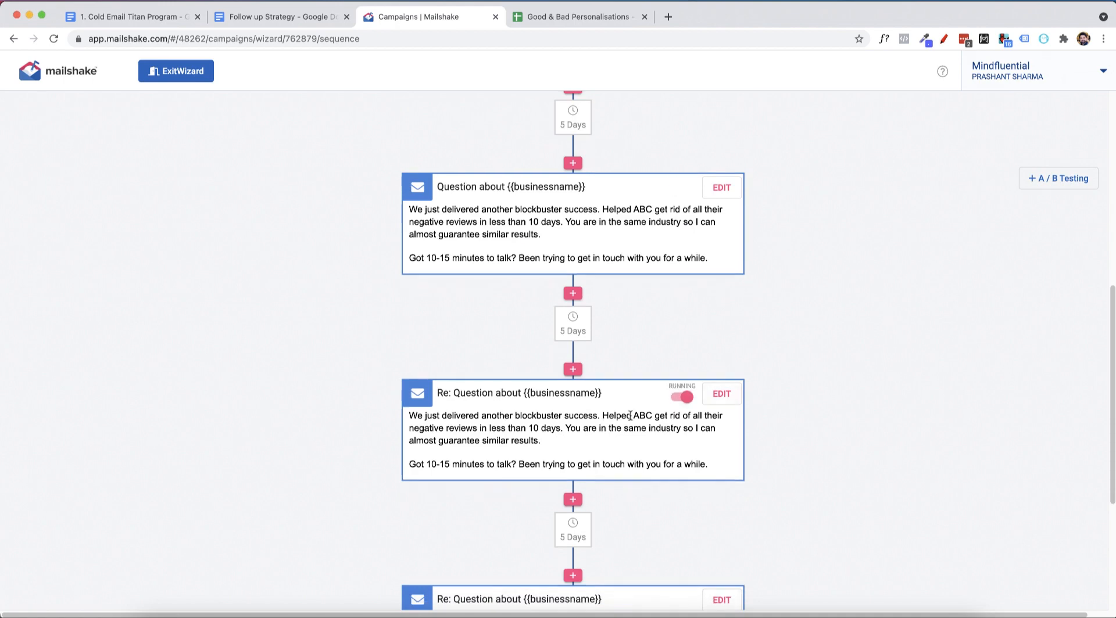
scroll(629, 415, down, 2)
click(725, 256)
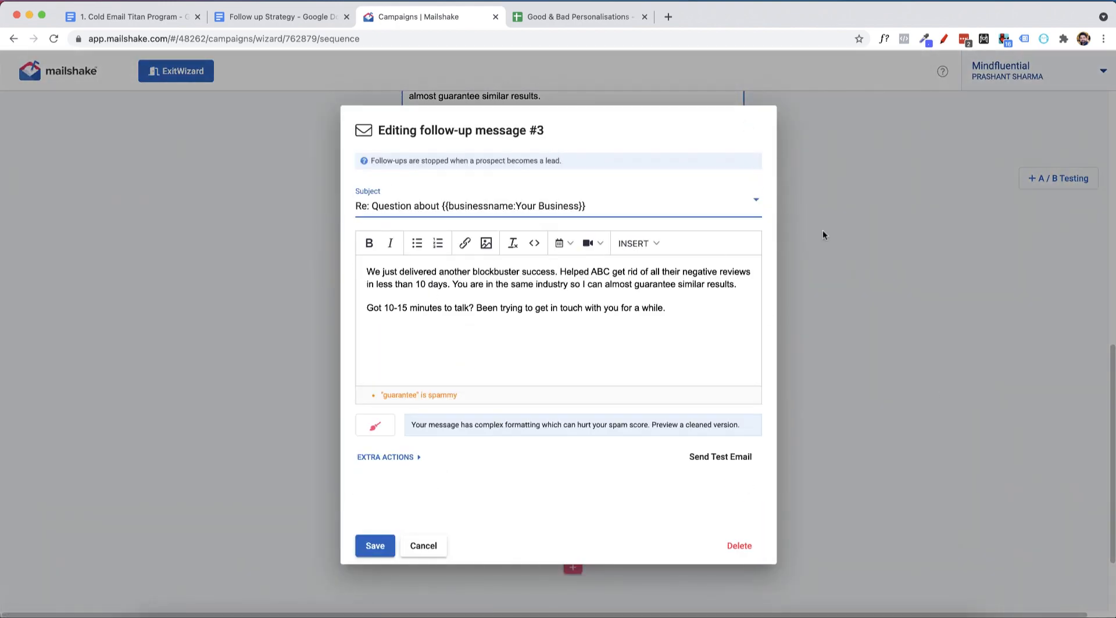
click(375, 545)
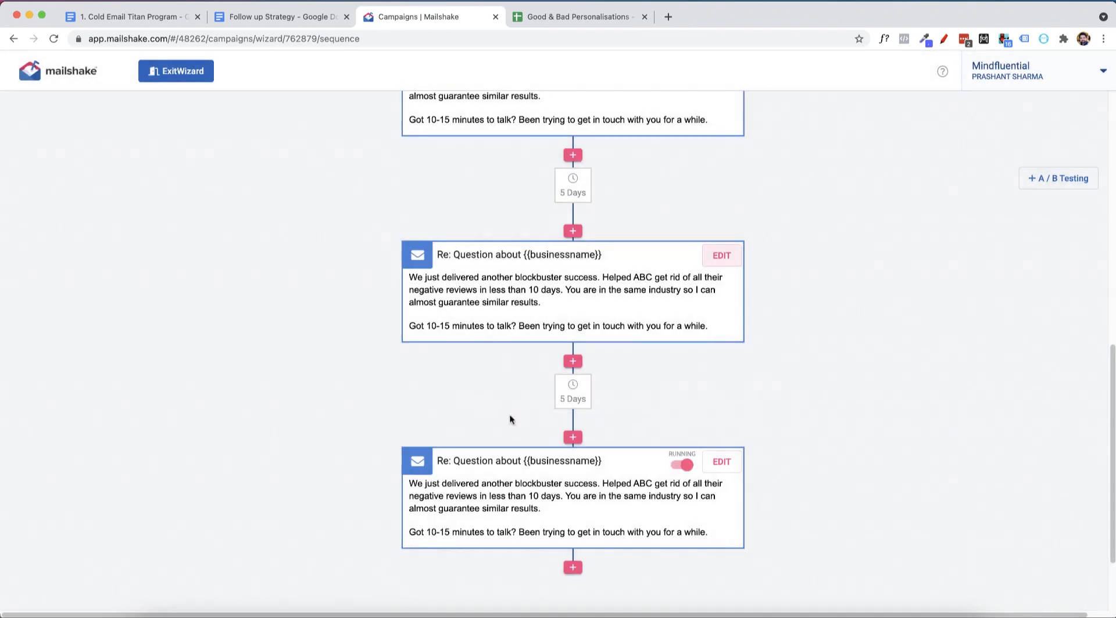
Replace the whole body of follow-up message #3 with the copied "Just making sure you got my previous emails" text.
scroll(624, 201, up, 4)
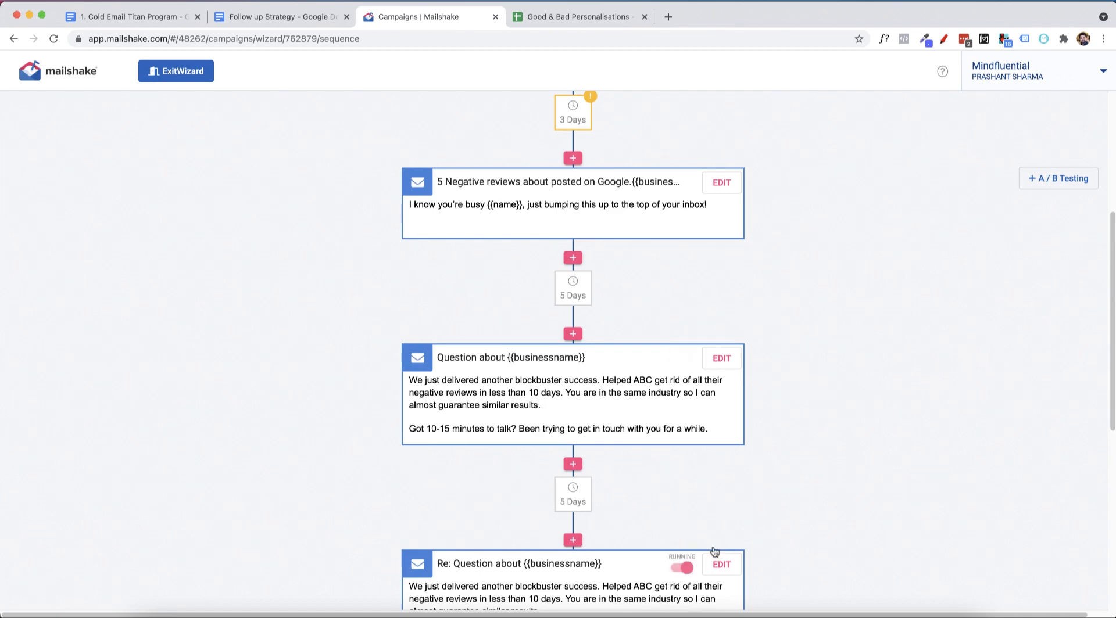
scroll(713, 553, down, 5)
click(721, 341)
key(ctrl+a)
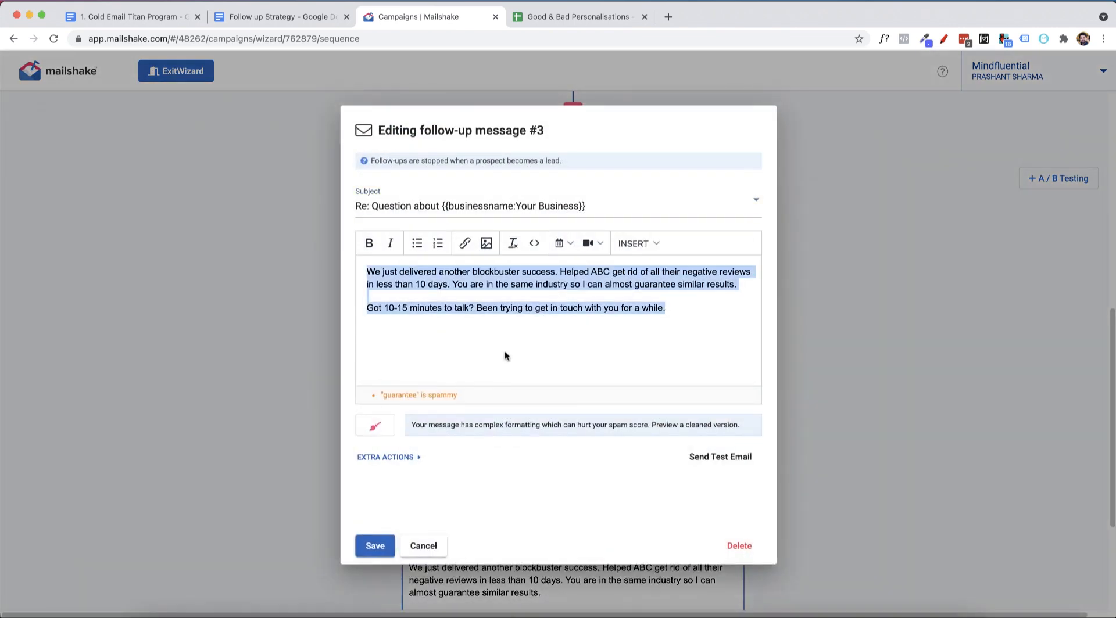
key(ctrl+v)
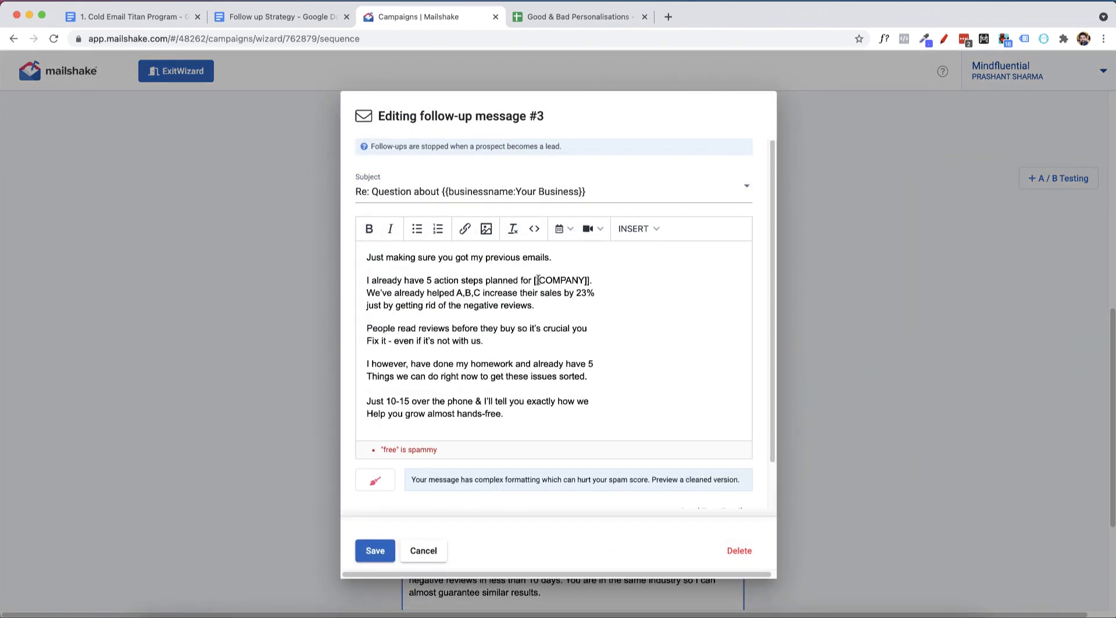
Replace [[COMPANY]] in the body of follow-up message #3 with the businessname field without fallback text, and save the message.
drag(534, 281, 604, 281)
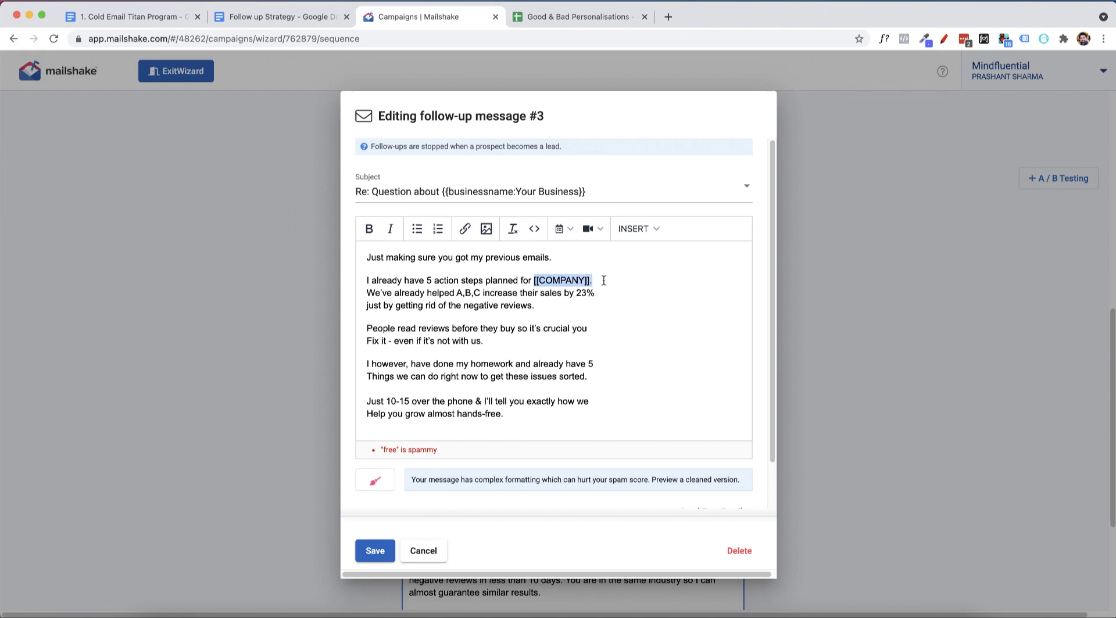
click(638, 228)
click(640, 252)
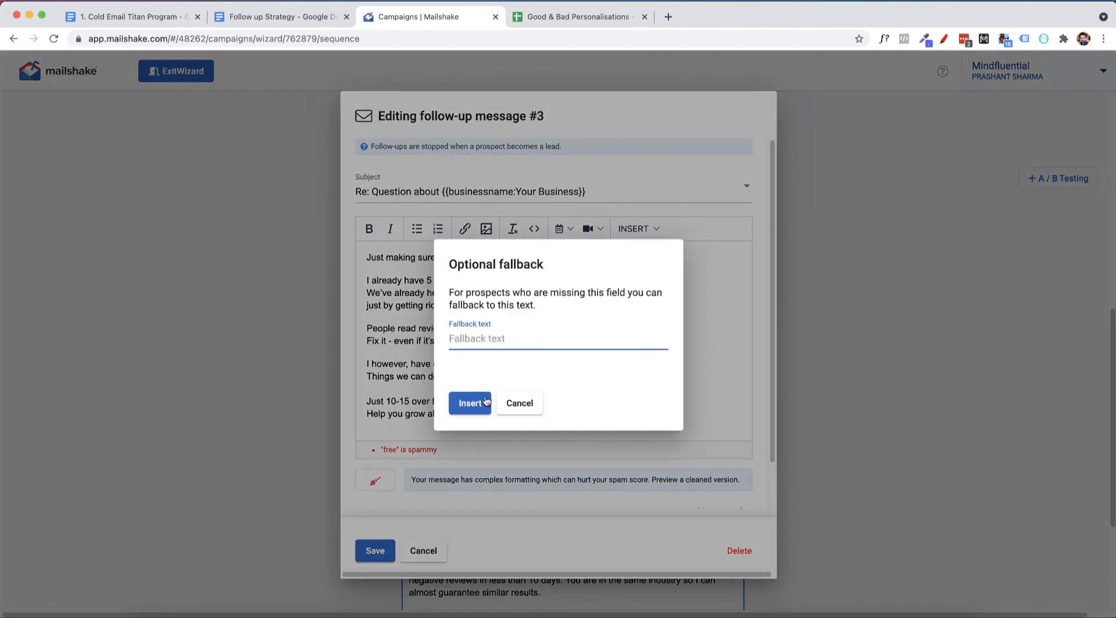
key(Return)
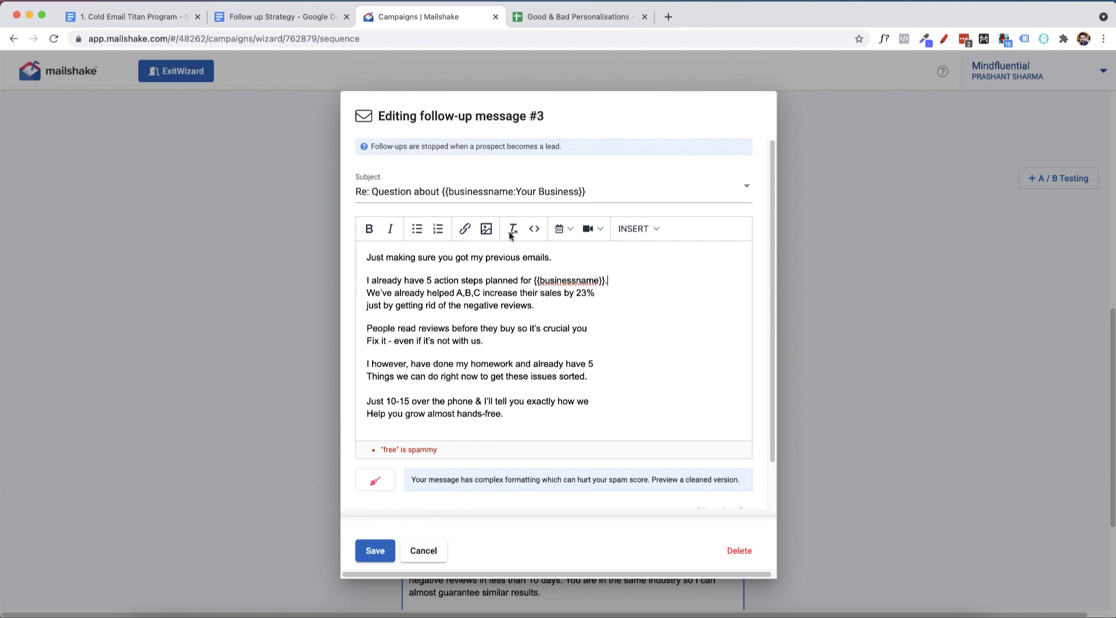
click(526, 16)
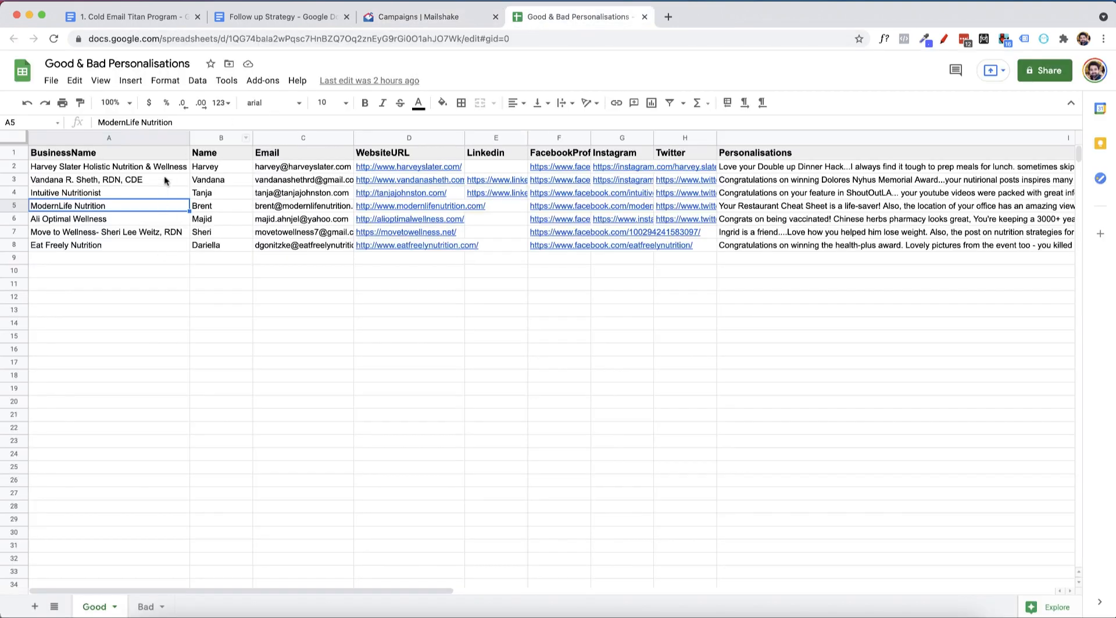
click(447, 17)
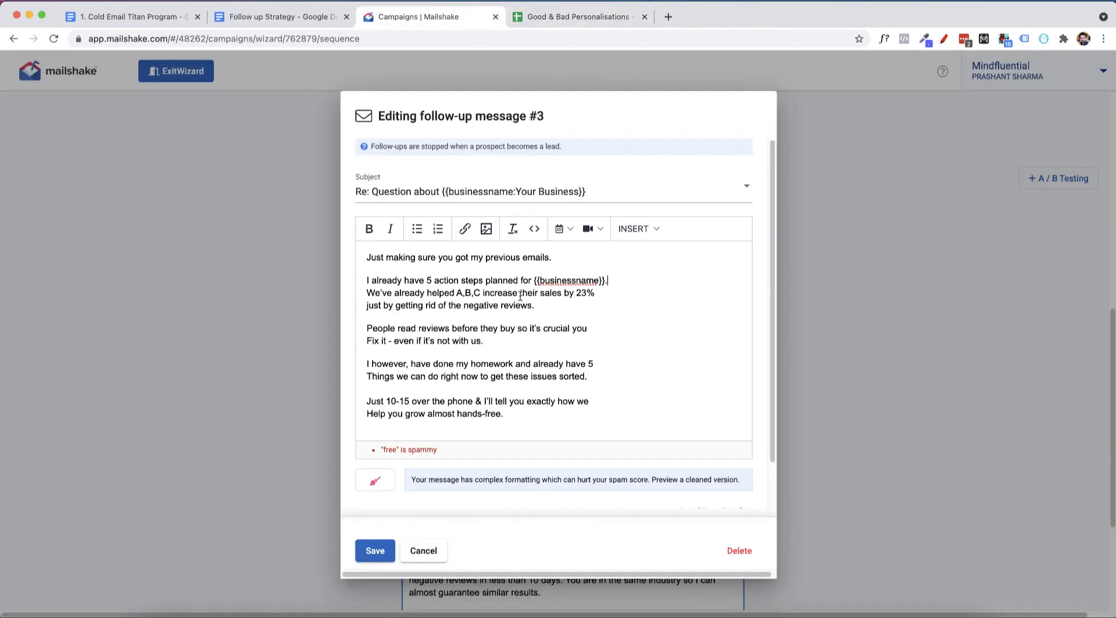
click(369, 551)
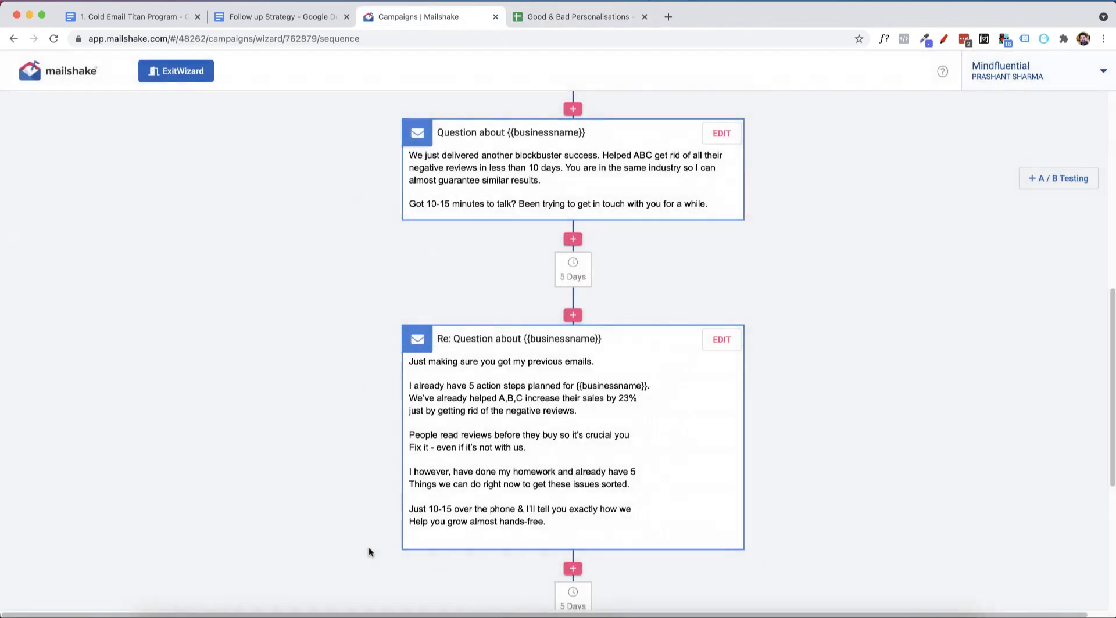
Delete the duplicate follow-up message #4 from the sequence, confirming with "DELETE".
scroll(747, 348, down, 4)
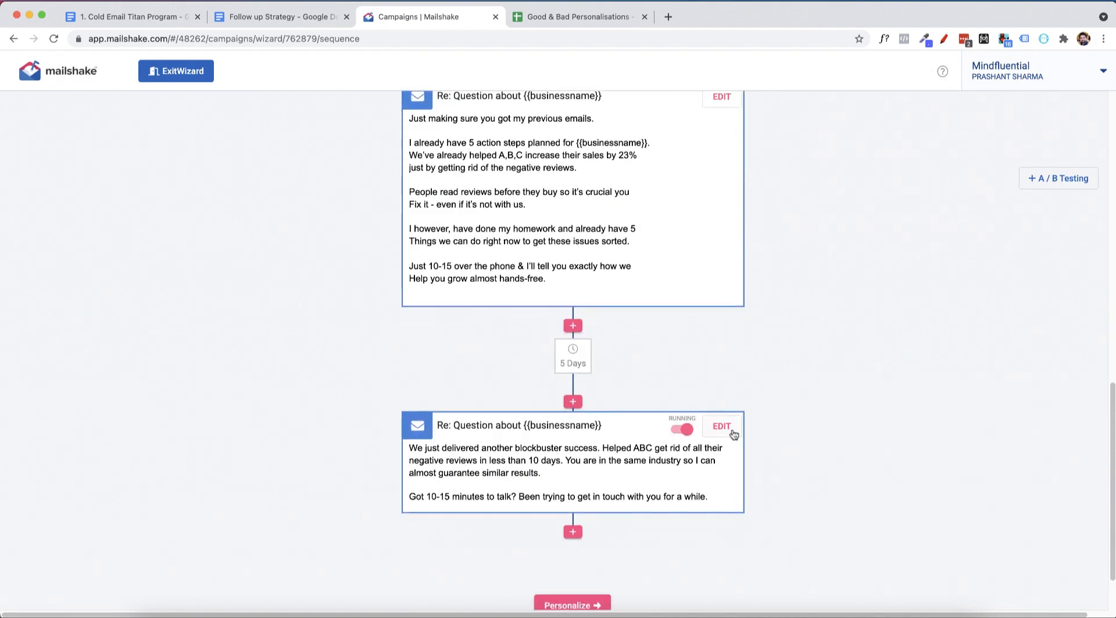
click(732, 432)
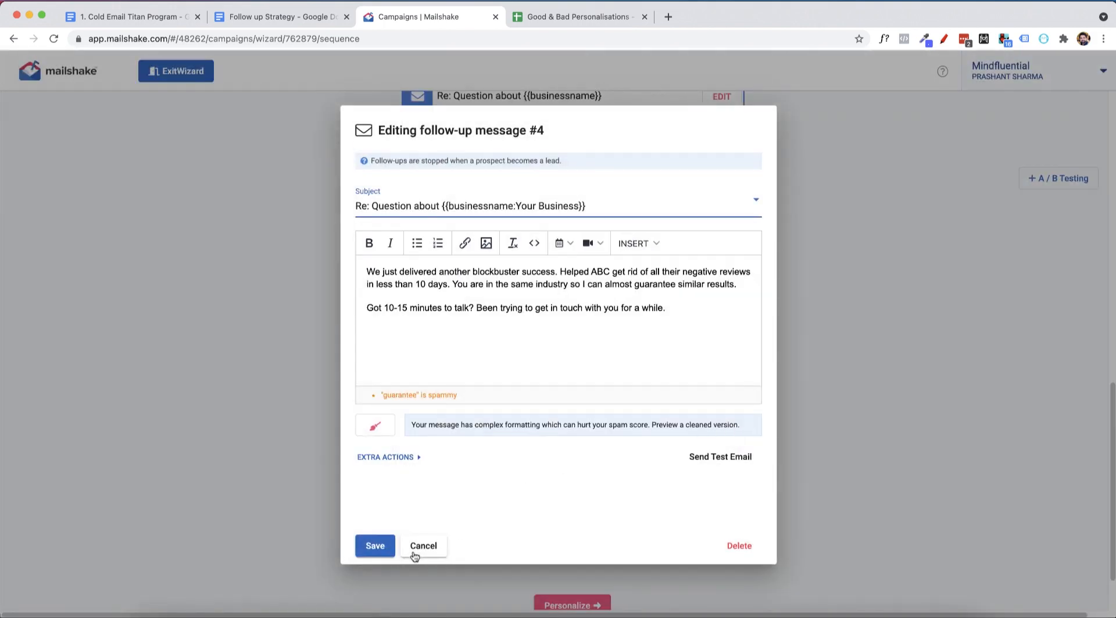
click(733, 545)
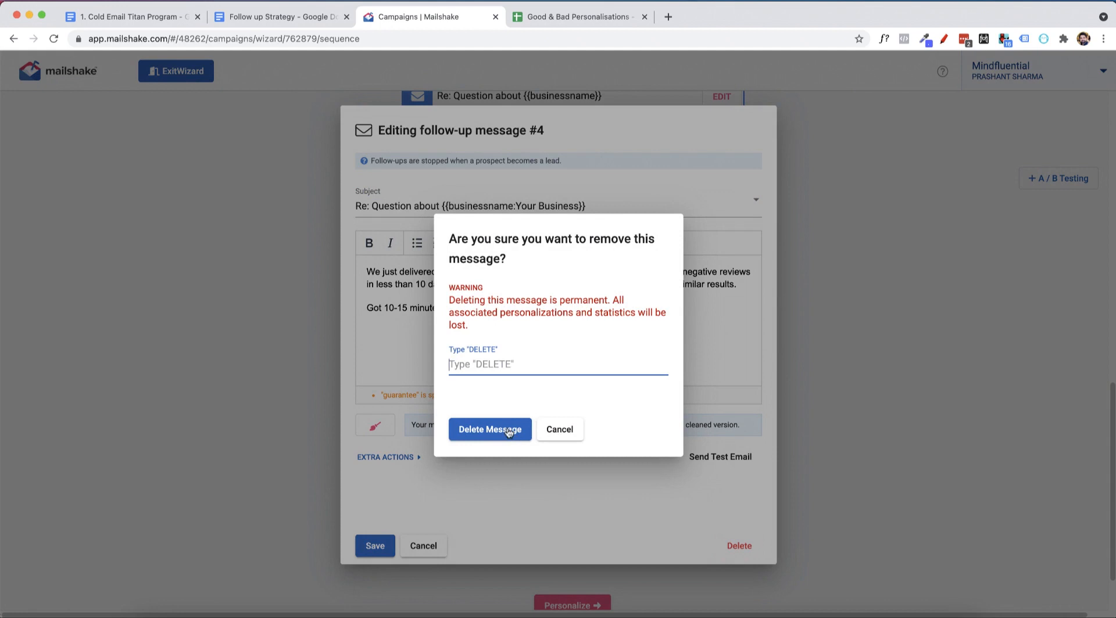
text(DELETE)
click(479, 437)
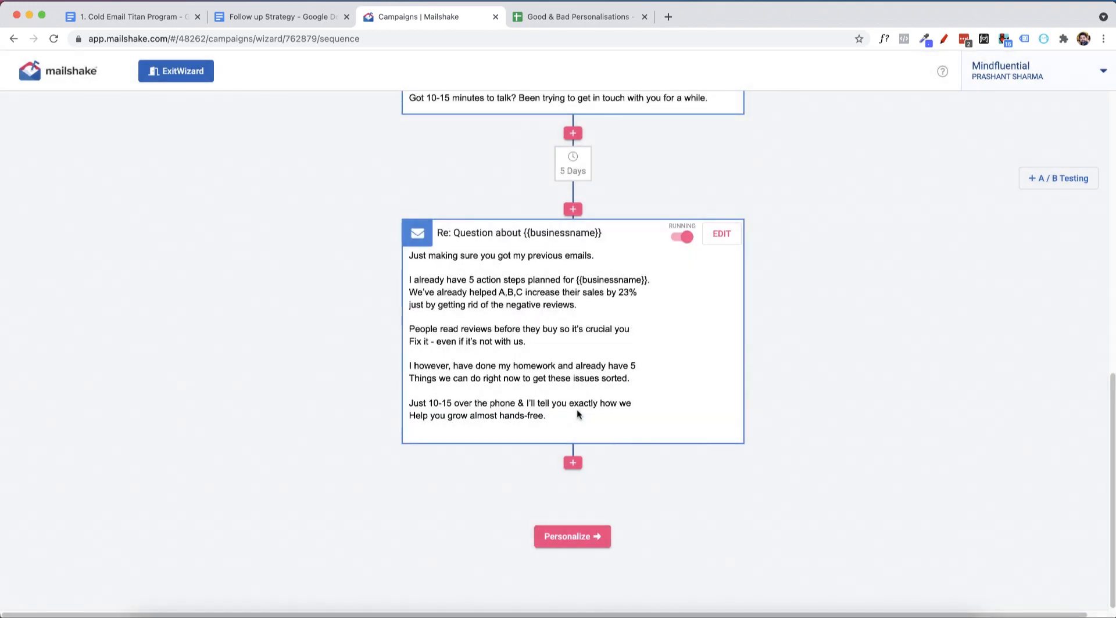
Give follow-up message #3 the new subject "My Previous Emails" and save the message.
scroll(788, 396, up, 7)
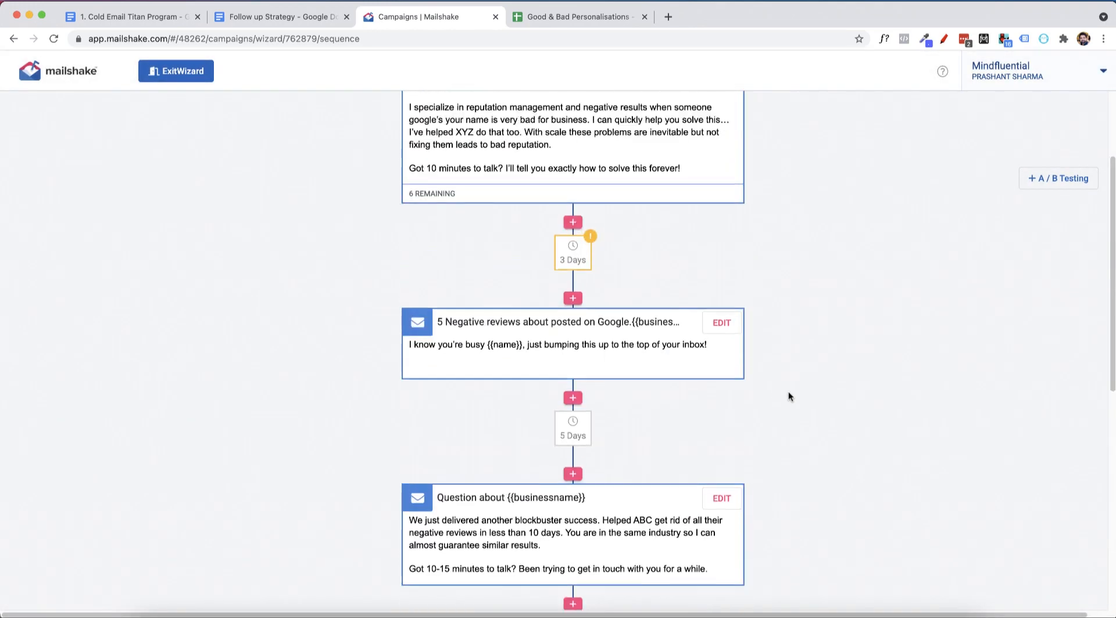
scroll(788, 396, down, 4)
scroll(788, 396, down, 5)
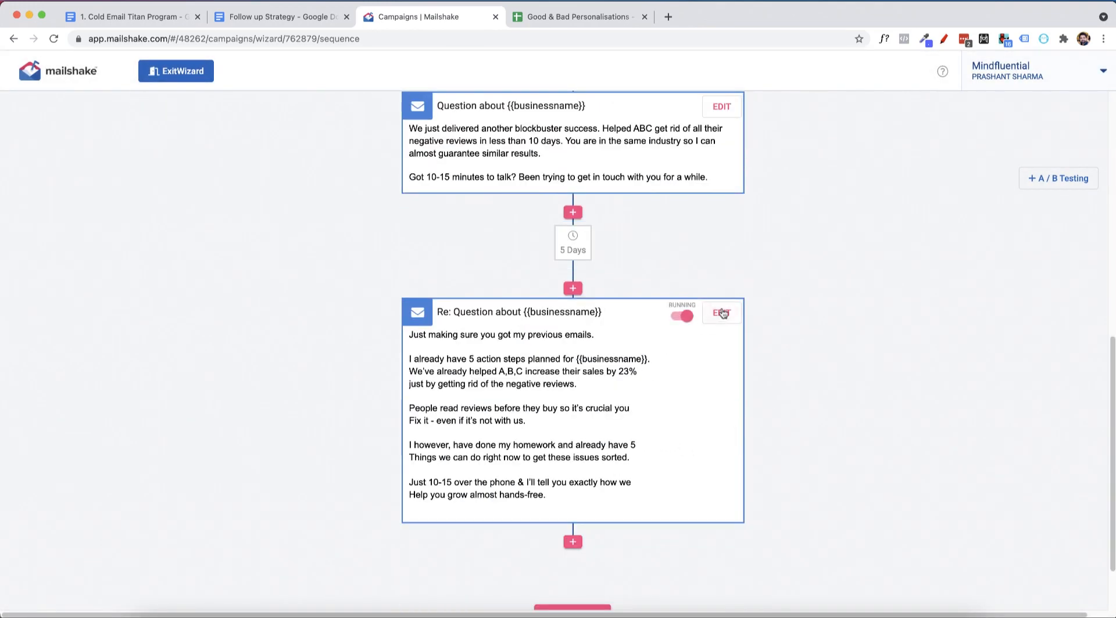
click(720, 312)
click(281, 17)
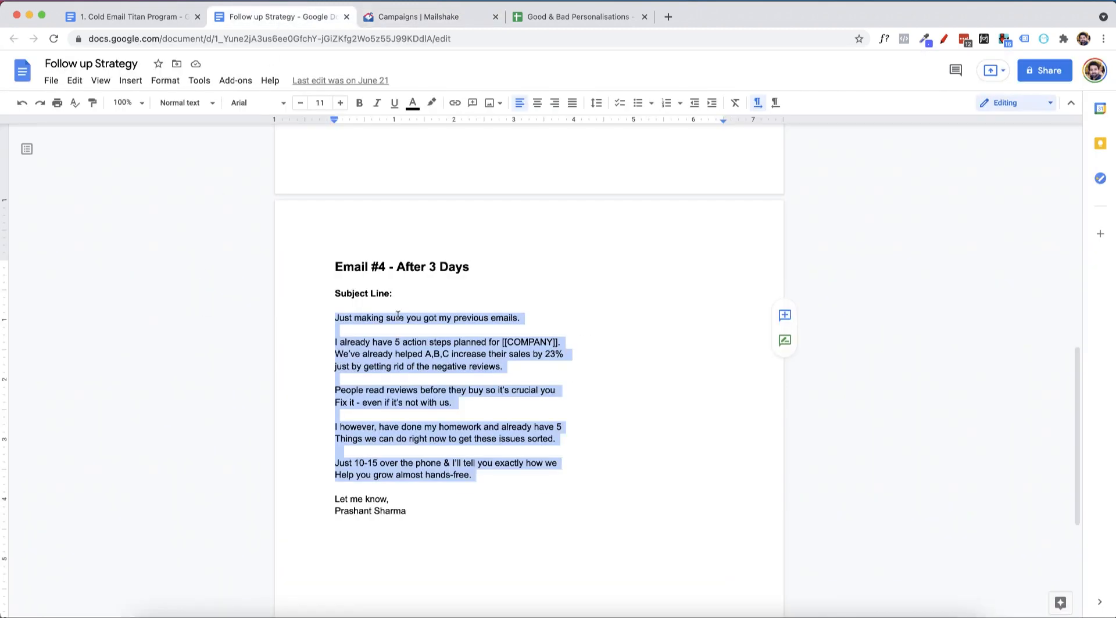
double_click(403, 299)
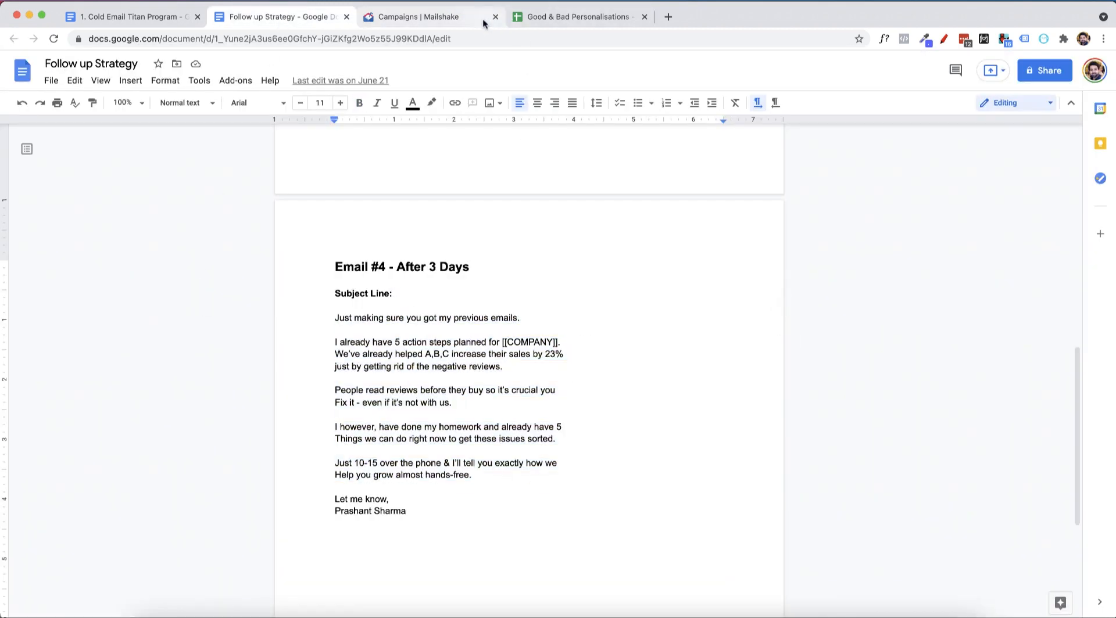
click(453, 17)
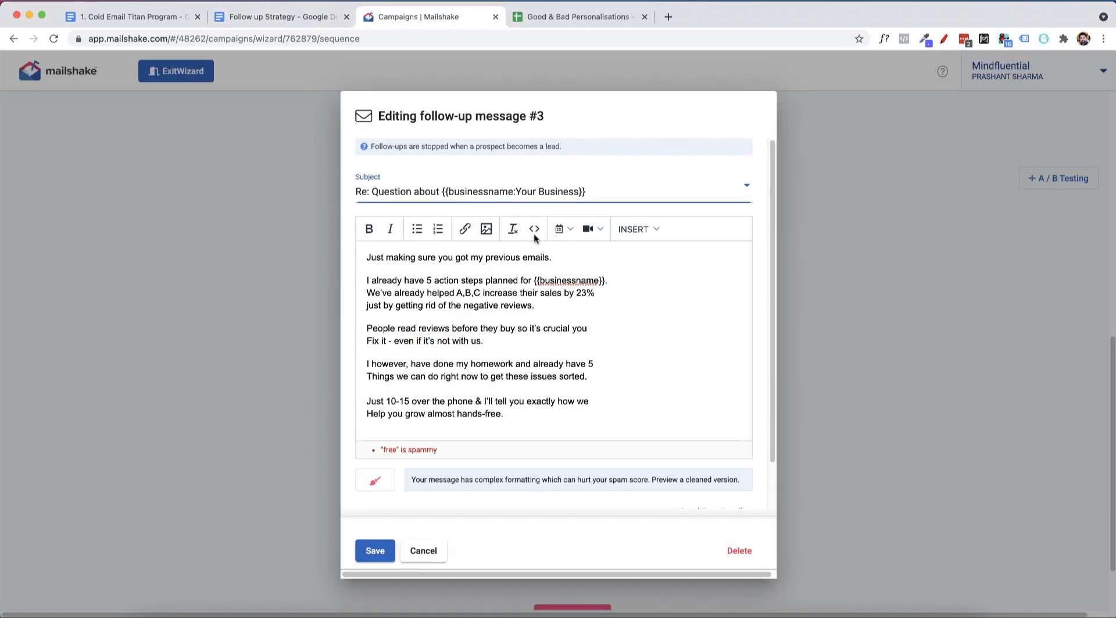
click(581, 192)
click(490, 164)
click(481, 191)
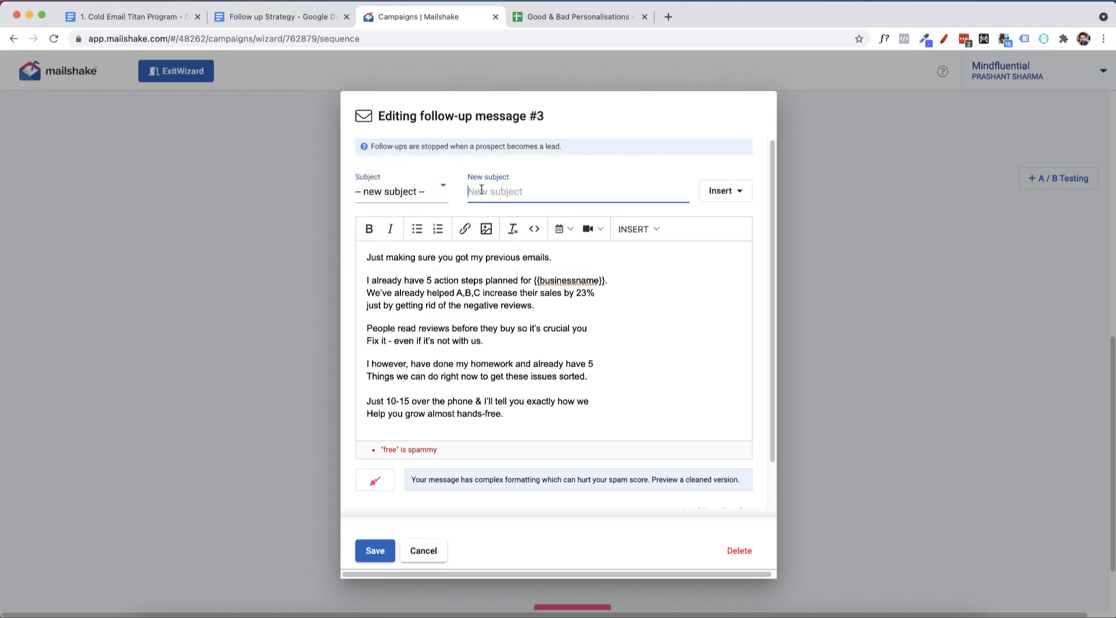
text(My Previous Emails)
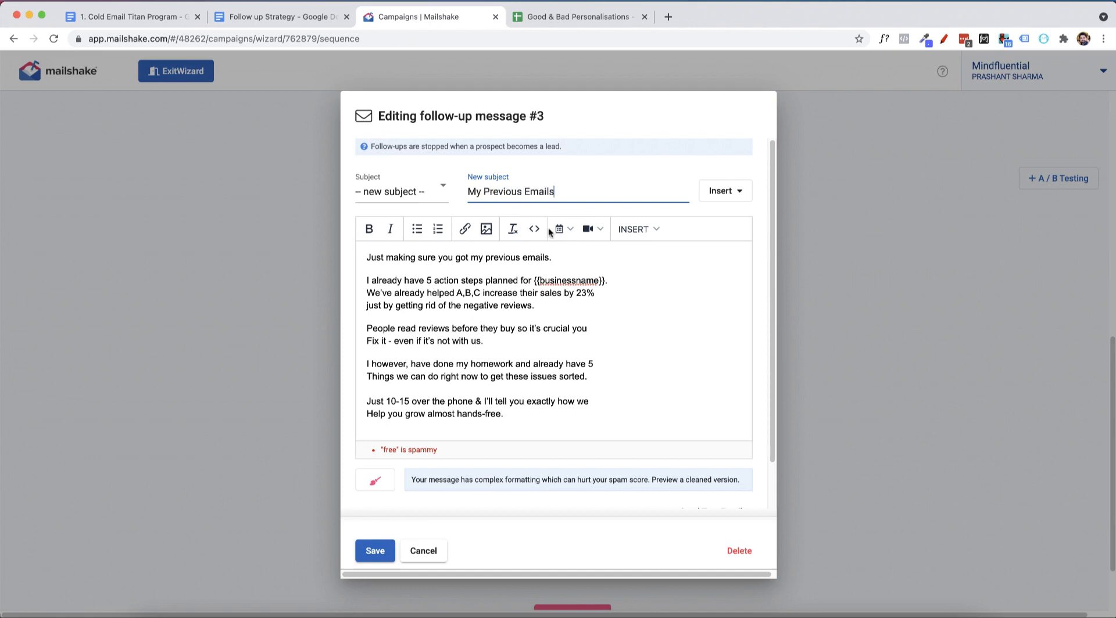
click(374, 551)
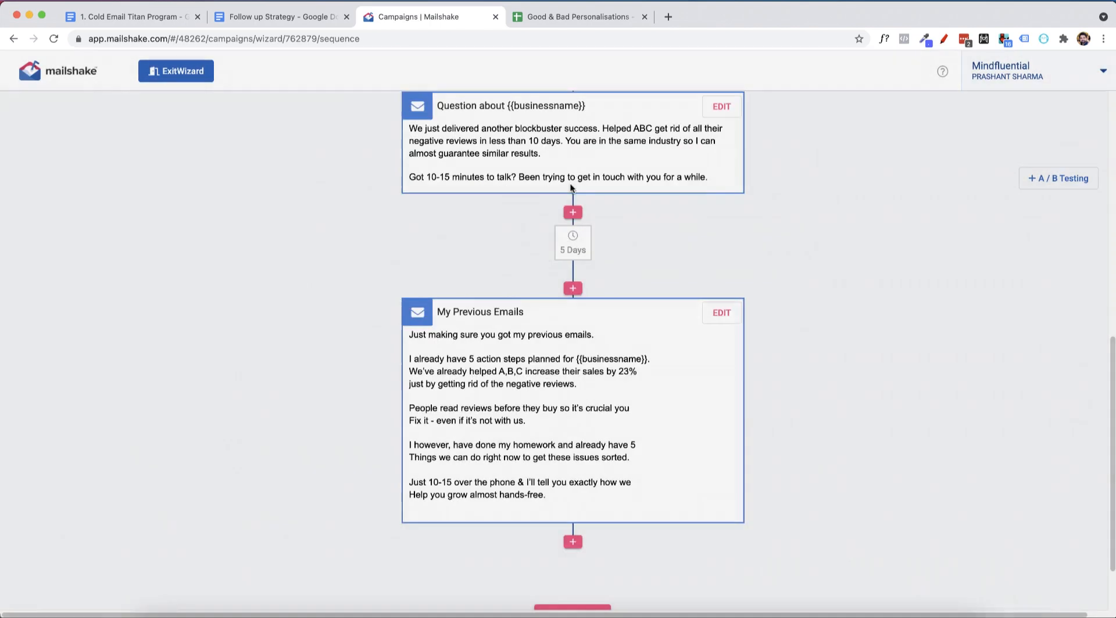
Set the delay between the "5 Negative reviews" follow-up and the "Question about {{businessname}}" follow-up to 3 days.
scroll(749, 256, up, 10)
scroll(755, 266, down, 2)
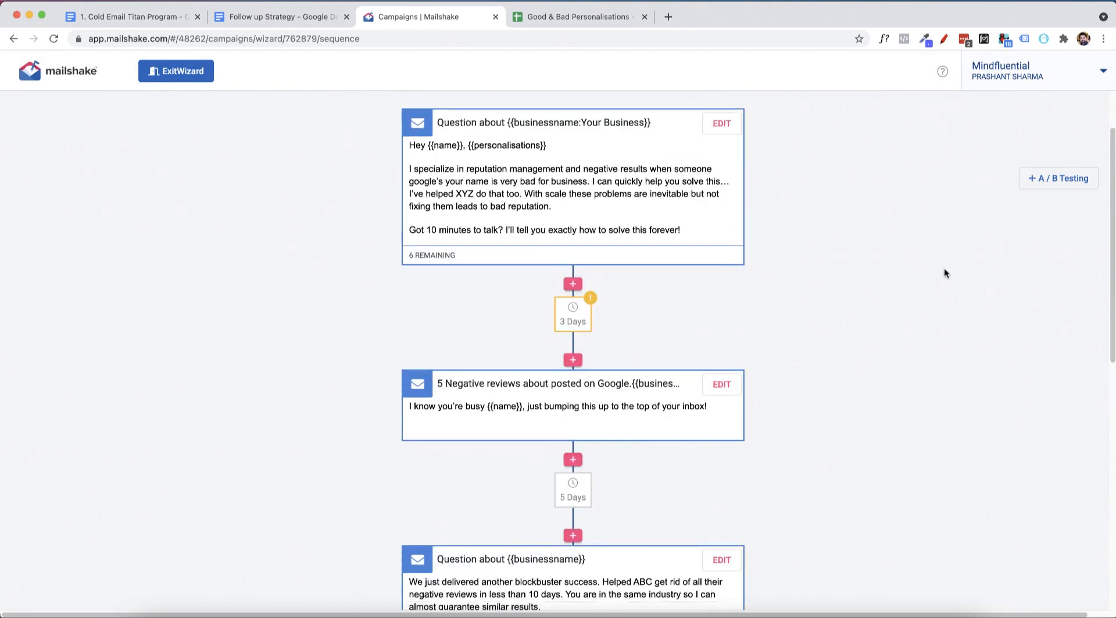
scroll(575, 249, up, 2)
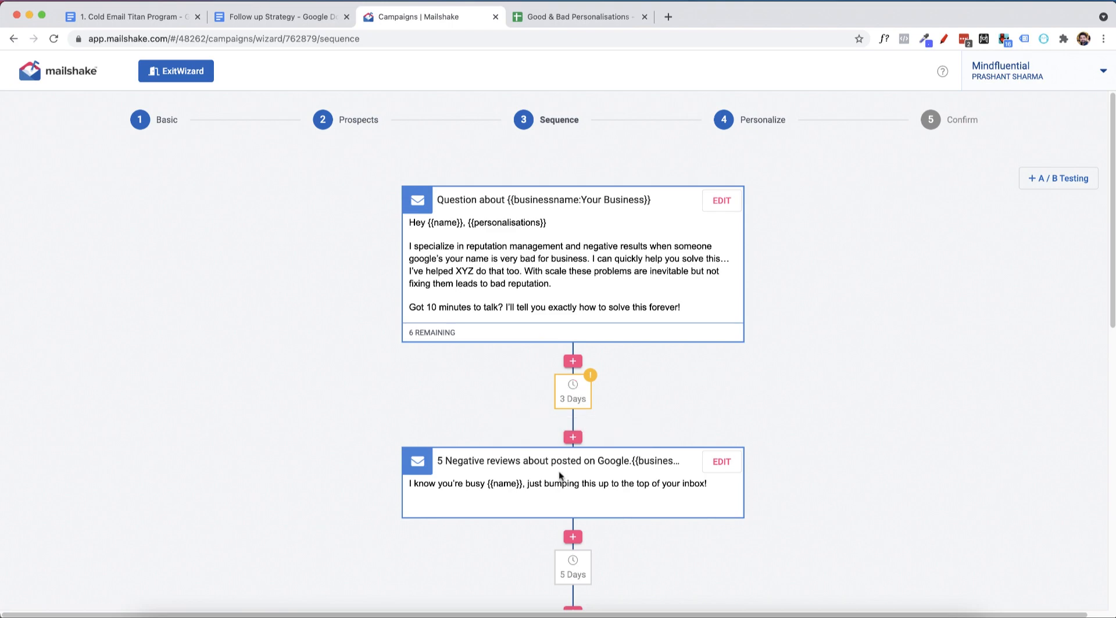
scroll(503, 388, down, 3)
scroll(503, 388, down, 5)
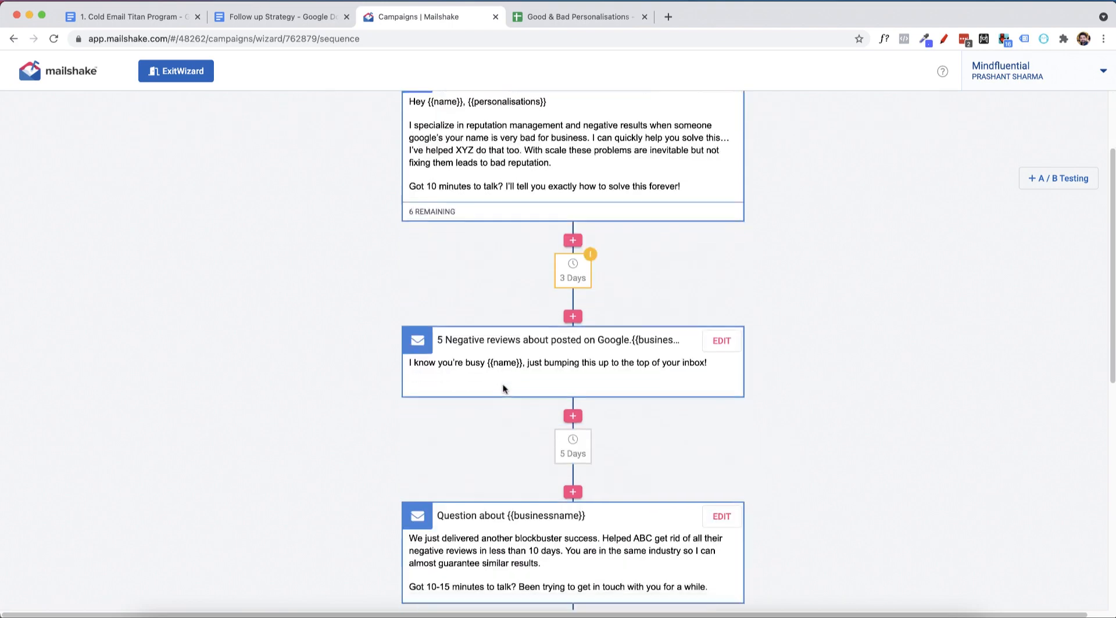
click(572, 257)
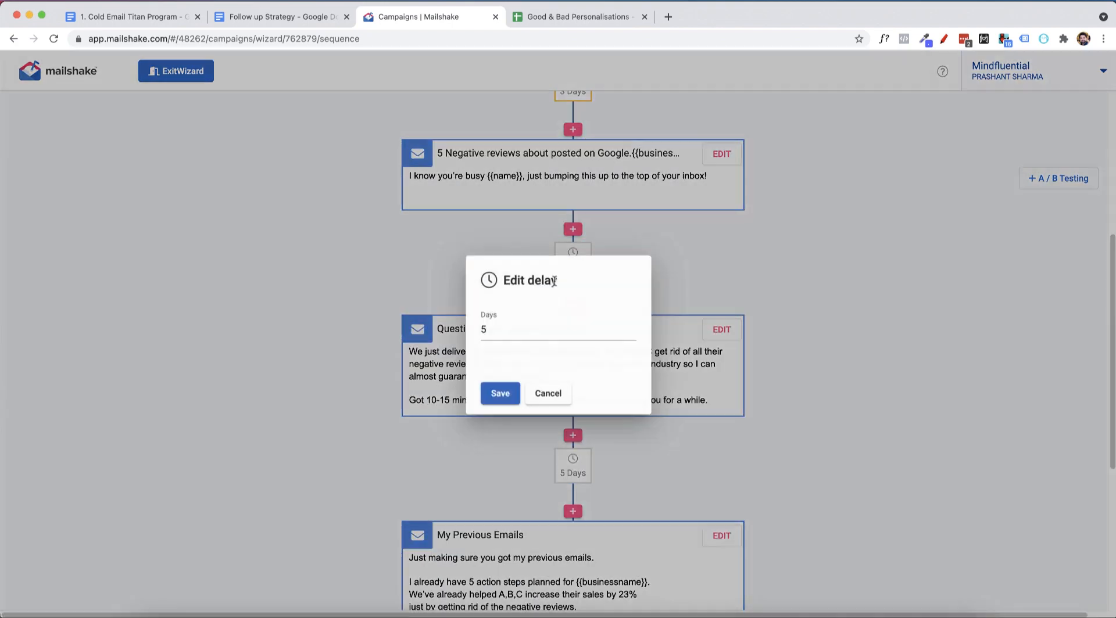
click(499, 394)
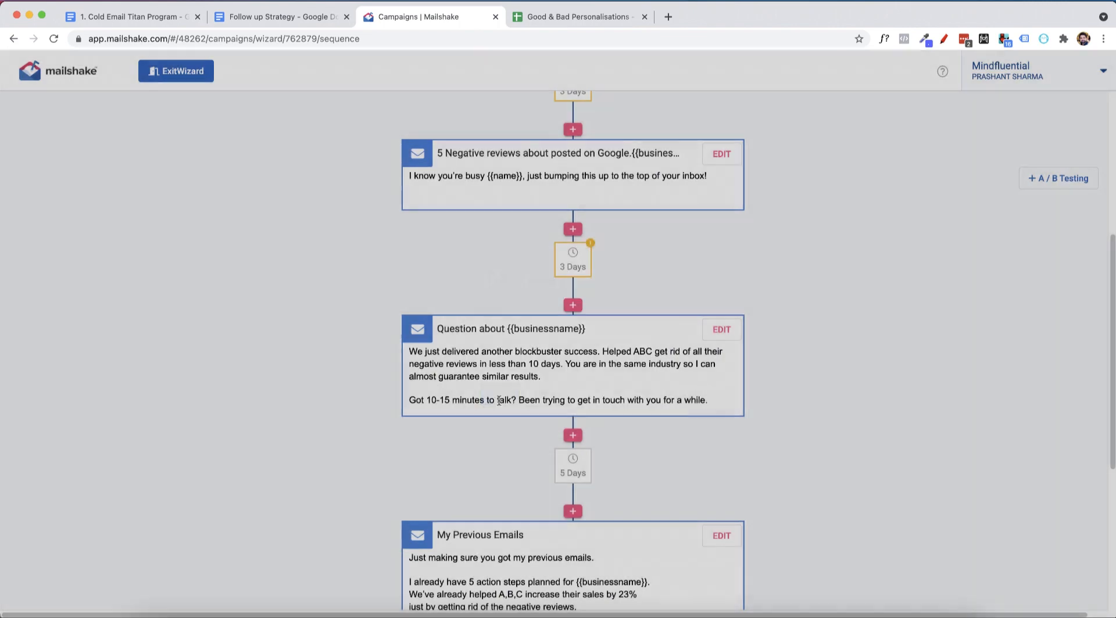
Set the delay before the "My Previous Emails" follow-up to 4 days.
scroll(553, 440, down, 1)
click(572, 411)
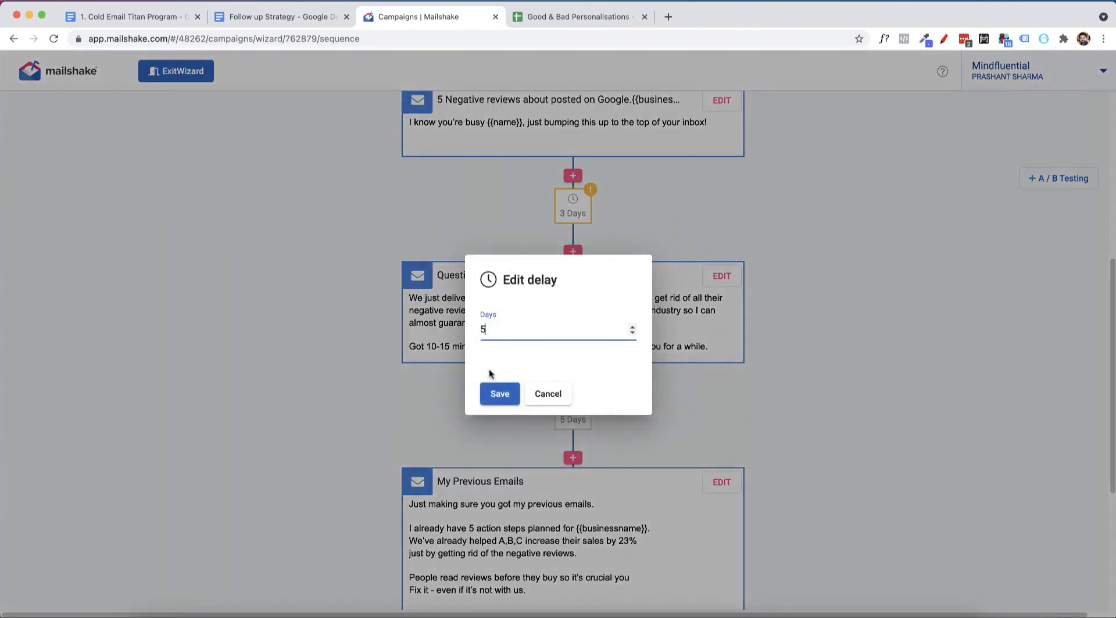
text(4)
click(499, 394)
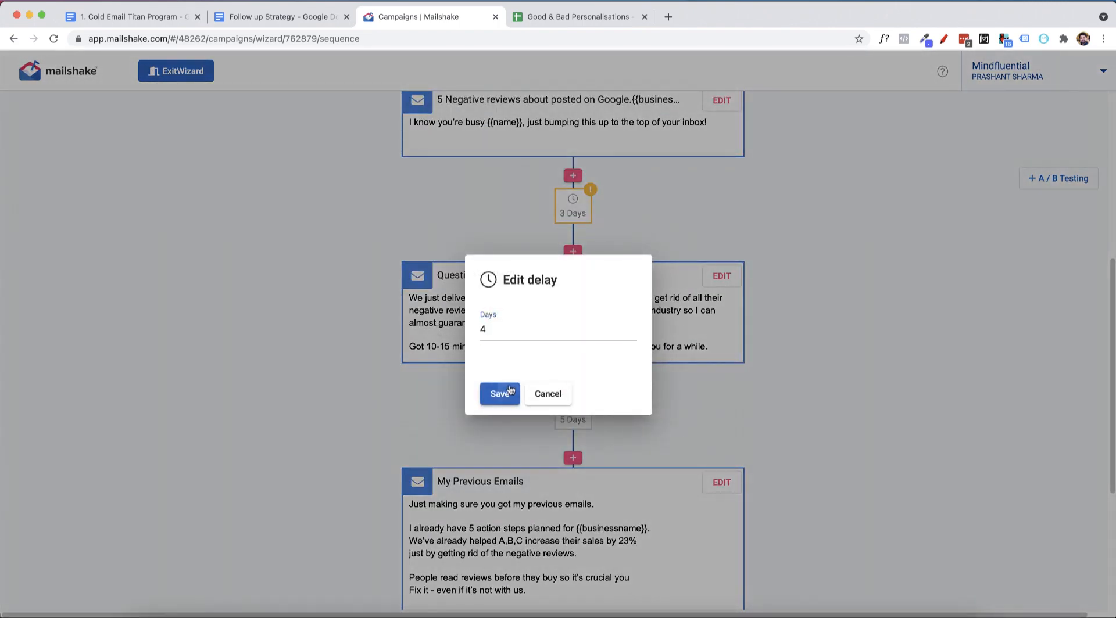
scroll(623, 495, down, 2)
scroll(577, 481, down, 3)
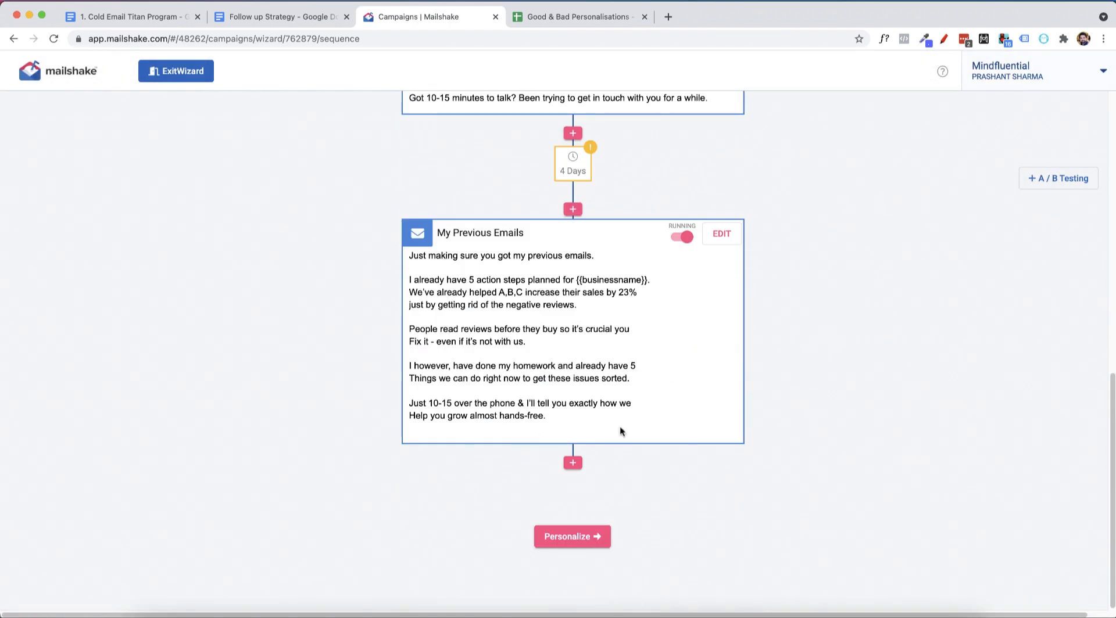
scroll(630, 341, up, 10)
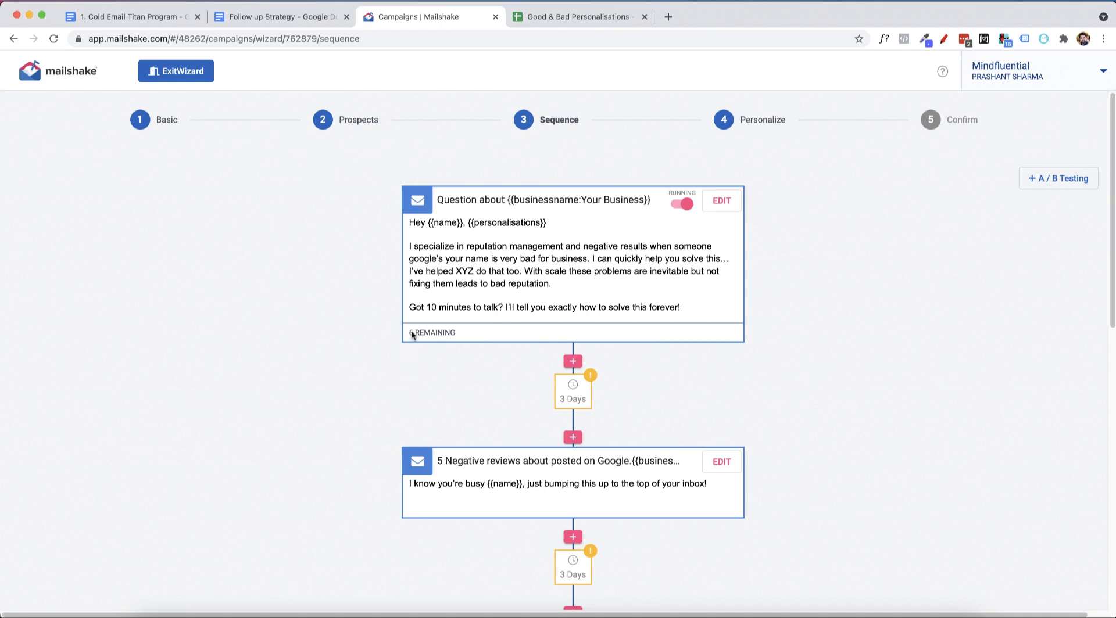
scroll(460, 470, down, 10)
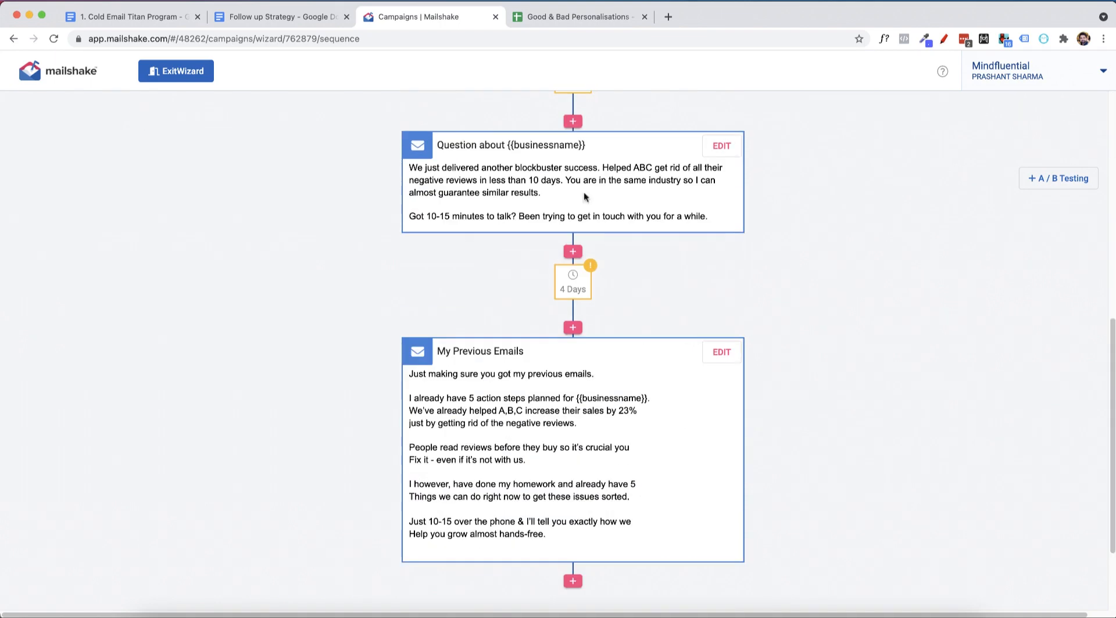
scroll(460, 471, up, 7)
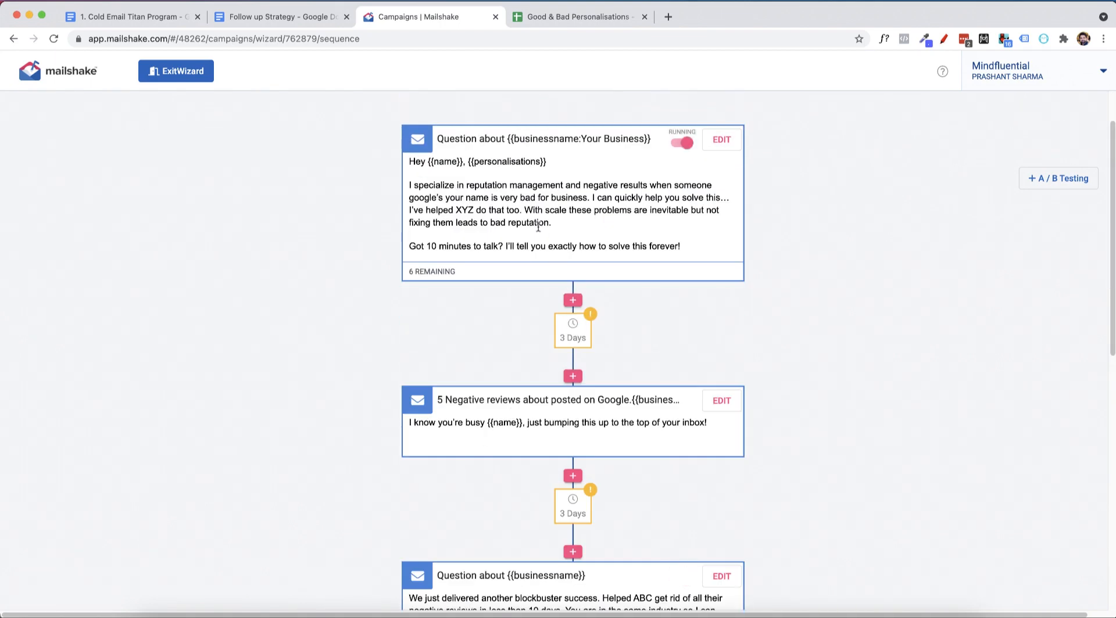
mouse_move(330, 254)
mouse_down()
mouse_move(338, 268)
mouse_move(440, 194)
mouse_move(332, 302)
mouse_move(431, 237)
mouse_up()
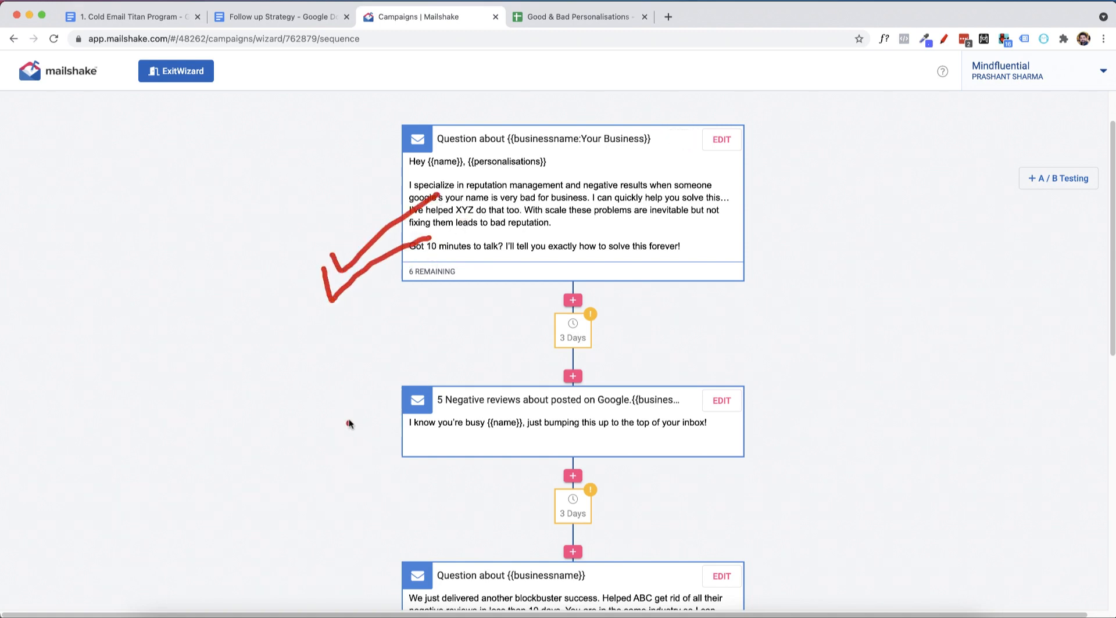
drag(349, 418, 413, 488)
mouse_move(402, 426)
mouse_down()
mouse_move(337, 531)
mouse_move(393, 587)
mouse_move(337, 610)
mouse_up()
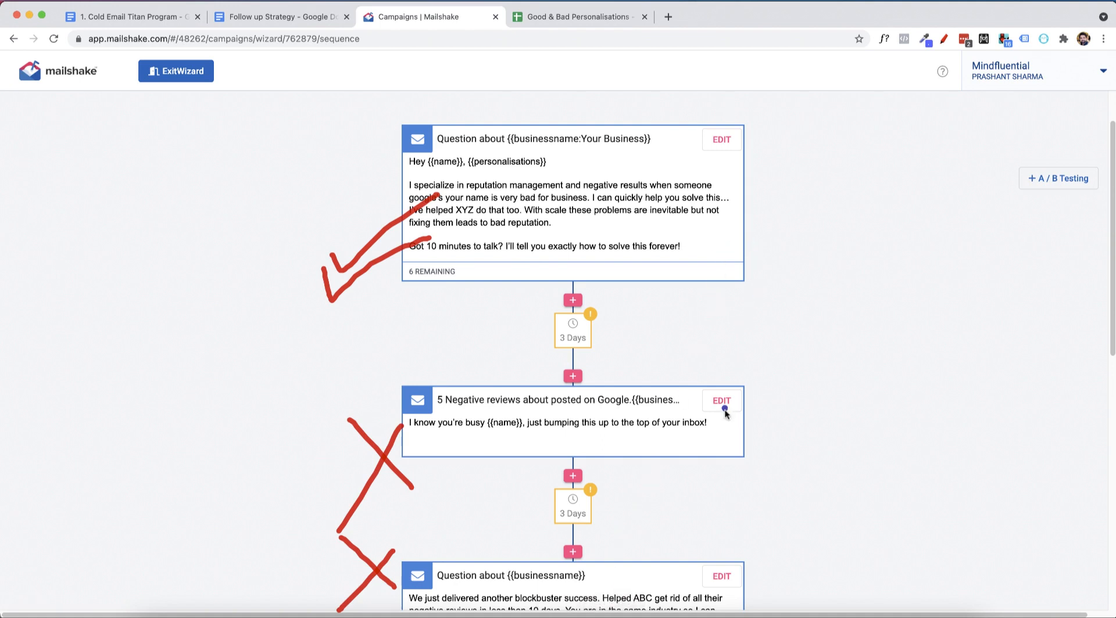
drag(718, 422, 808, 375)
mouse_move(695, 447)
mouse_down()
mouse_move(729, 494)
mouse_move(815, 401)
mouse_up()
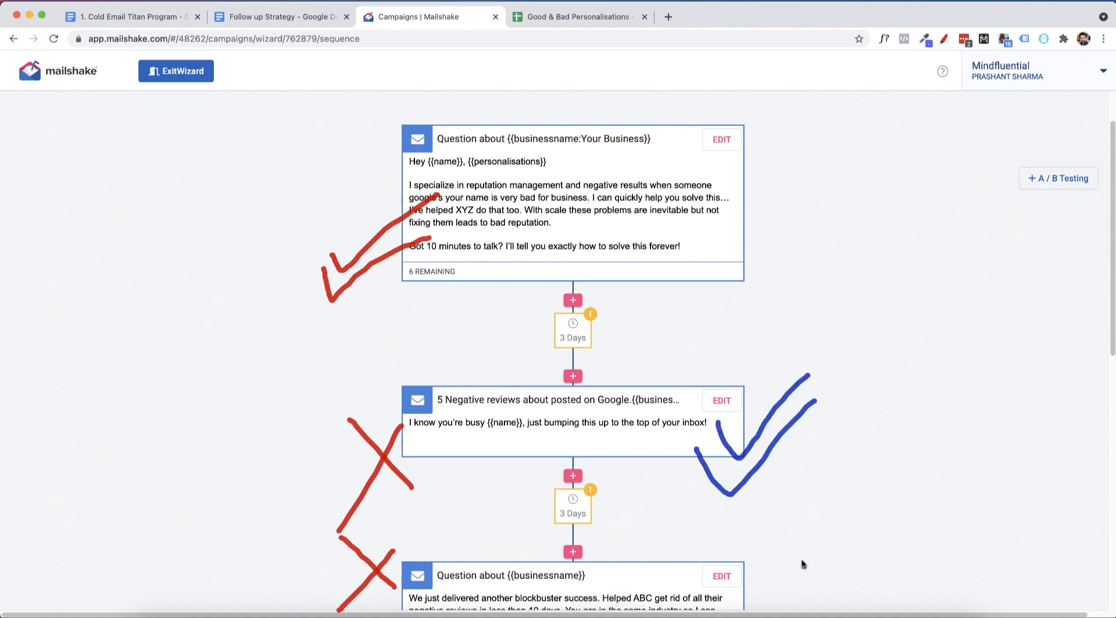
mouse_move(773, 562)
mouse_down()
mouse_move(810, 611)
mouse_move(776, 606)
mouse_up()
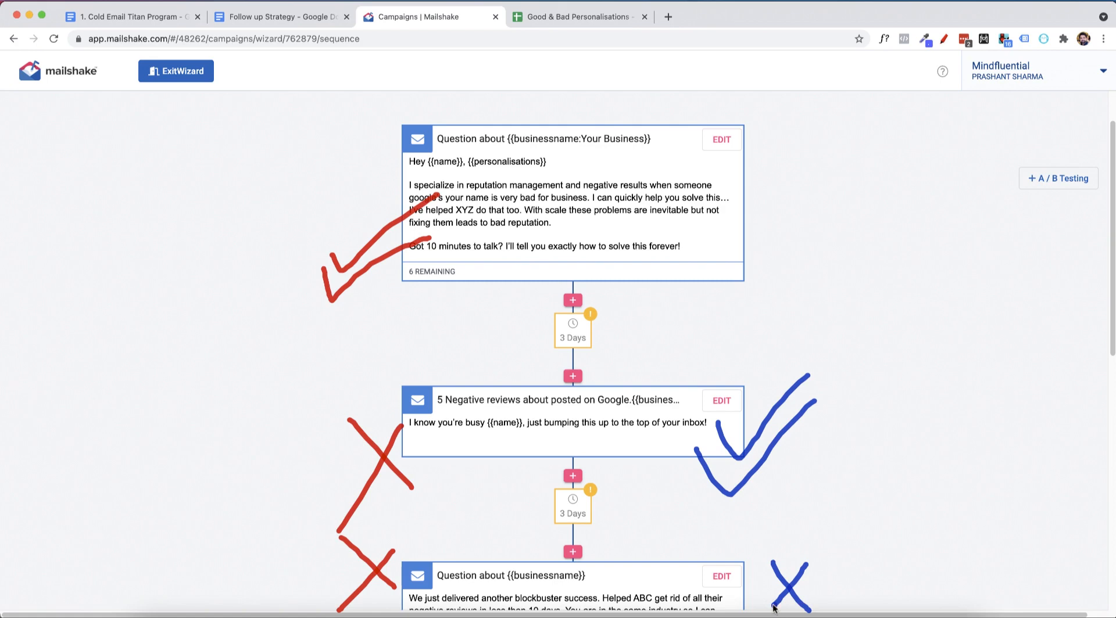
key(Escape)
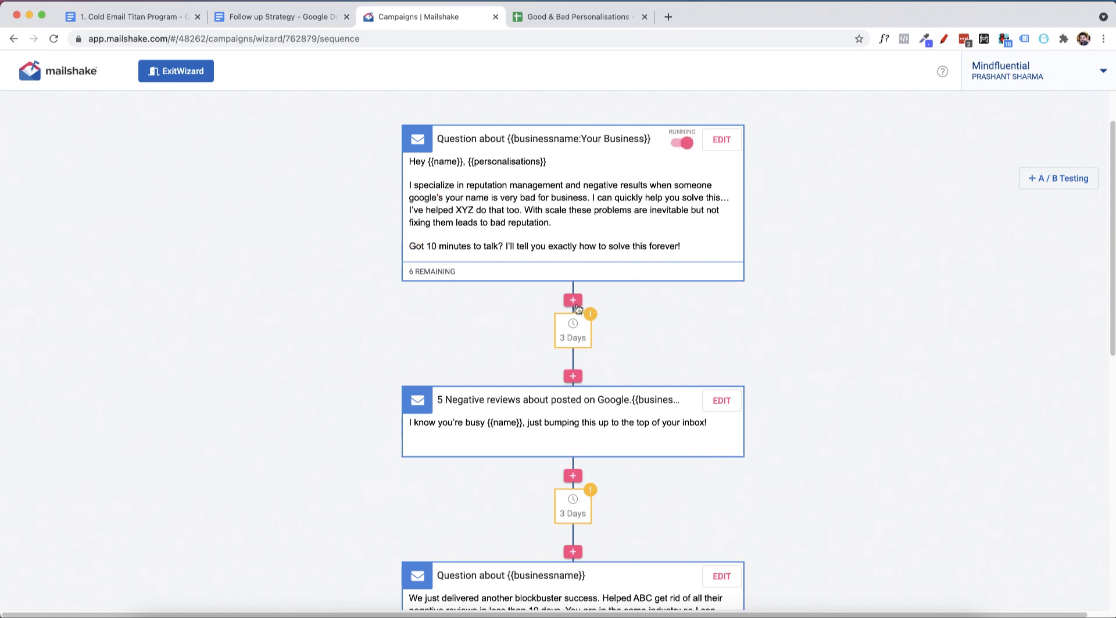
click(572, 301)
click(583, 308)
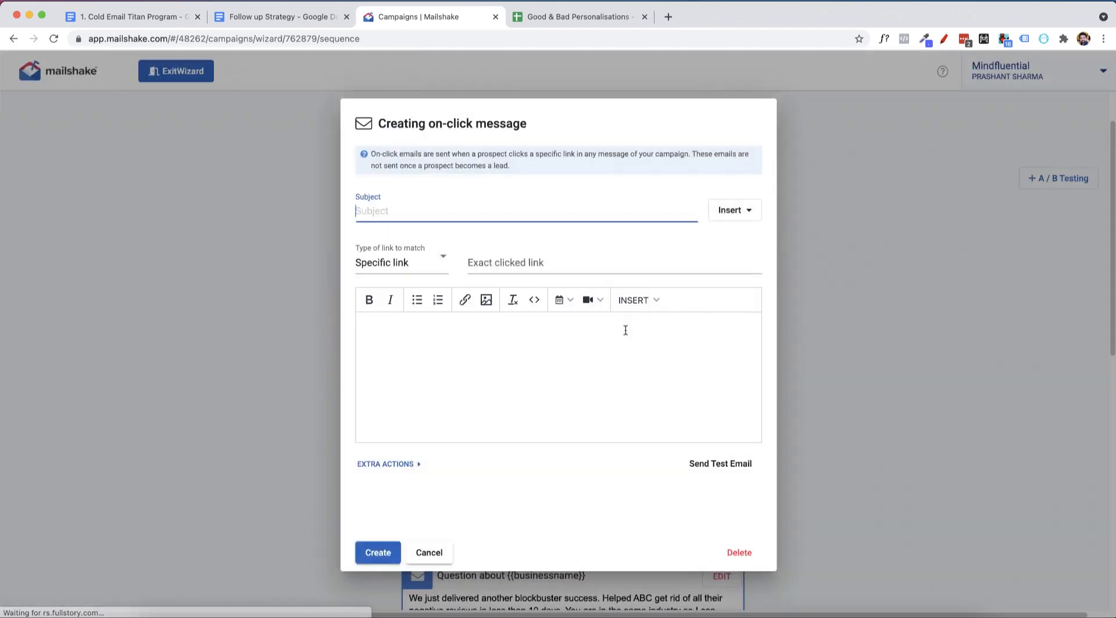
click(530, 262)
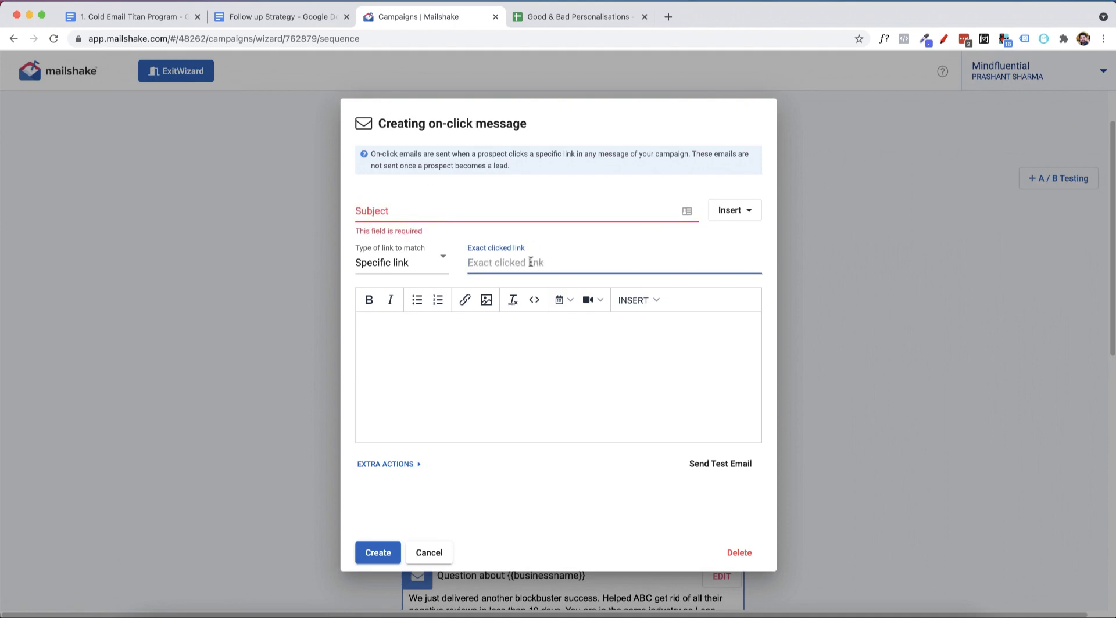
click(507, 374)
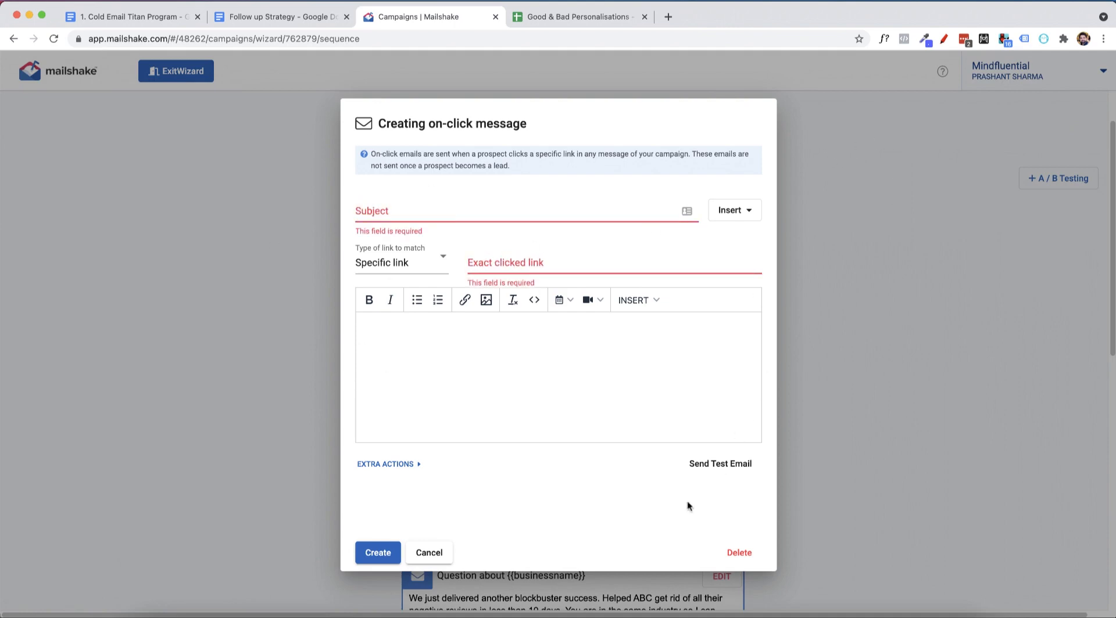
click(430, 553)
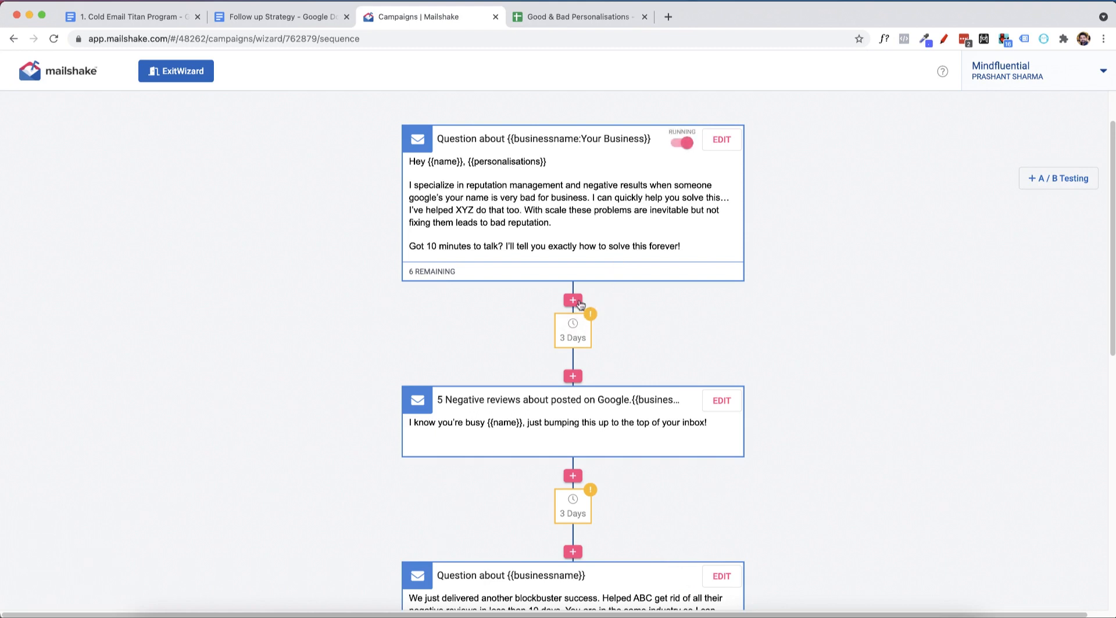
click(579, 304)
Open the campaign's Personalize stage and review the first prospect's personalised initial email and follow-ups.
scroll(844, 313, up, 2)
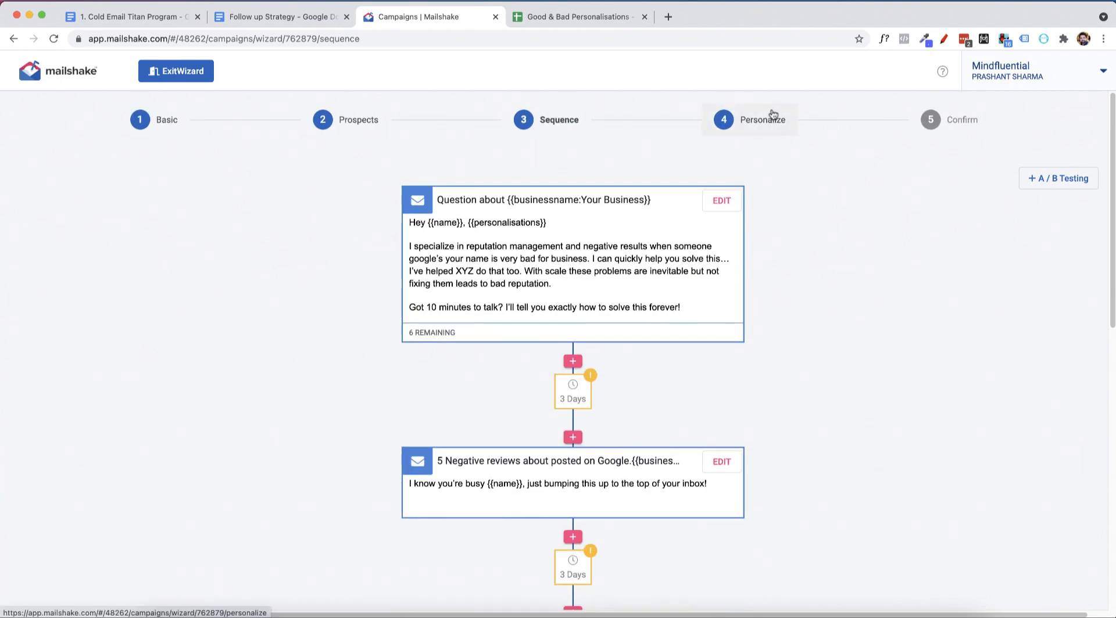
click(773, 115)
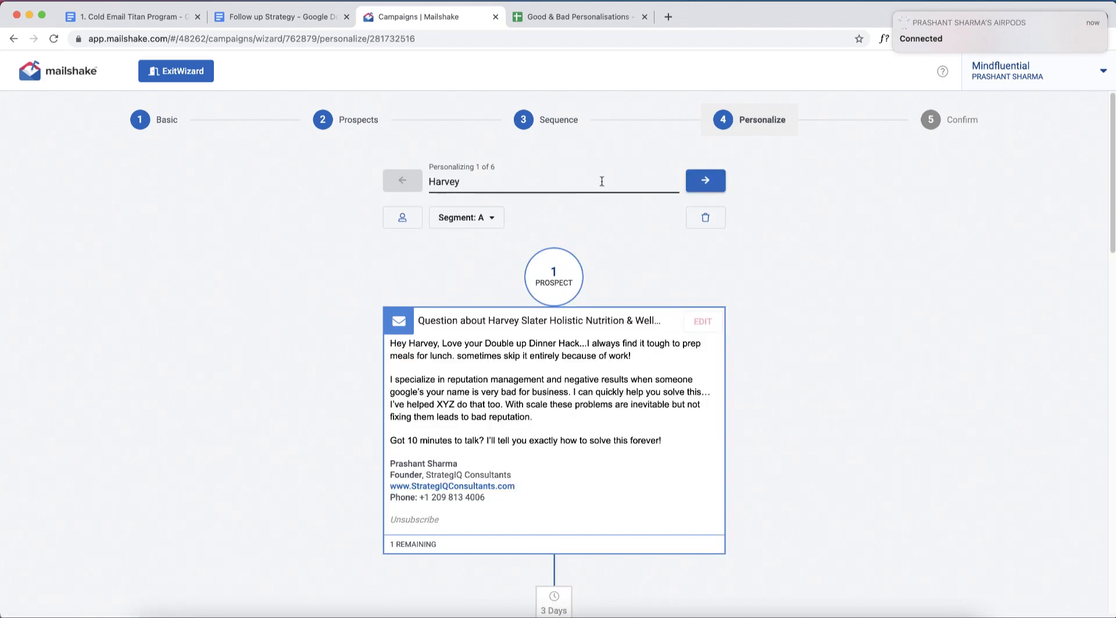
scroll(589, 284, down, 6)
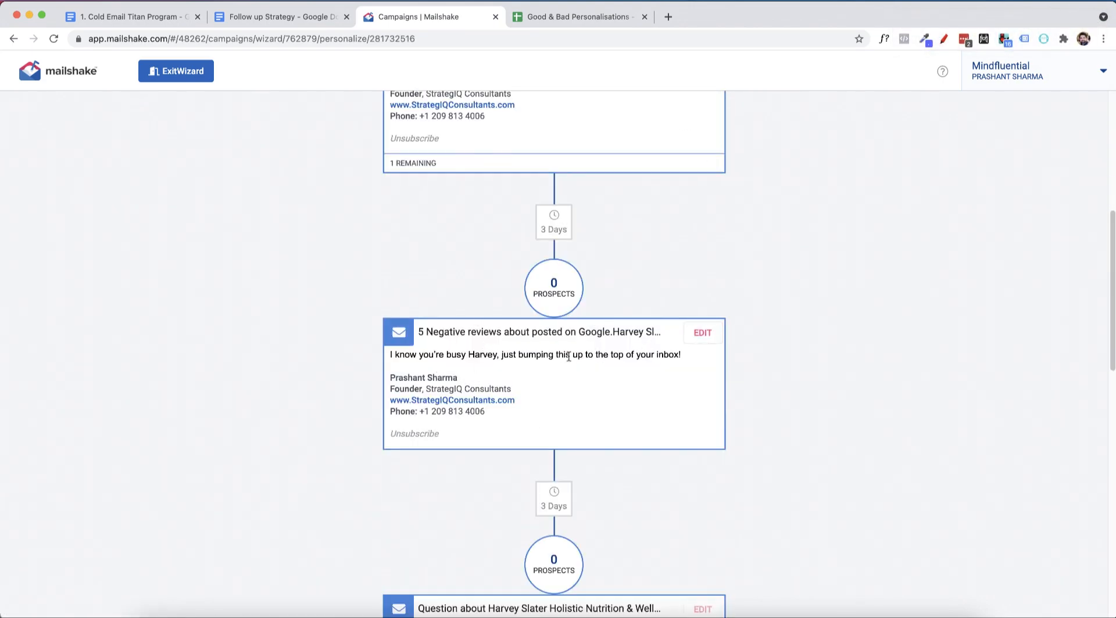
scroll(568, 356, down, 3)
scroll(595, 391, up, 9)
Try to move on to the next prospect's emails, and proceed to the campaign's preview and confirmation stage.
click(717, 180)
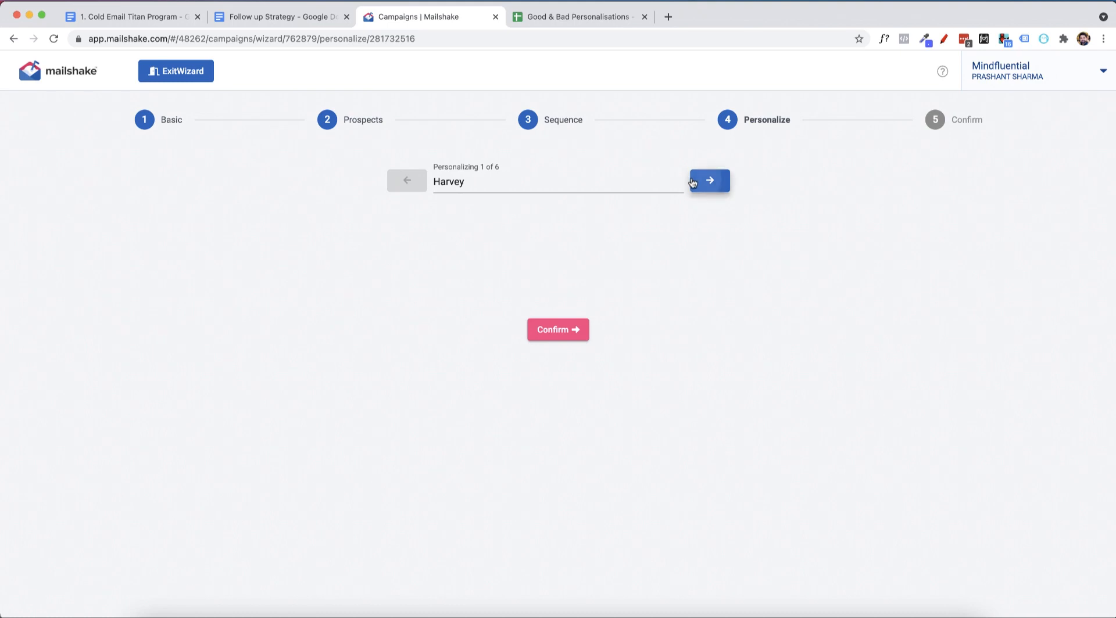
click(615, 182)
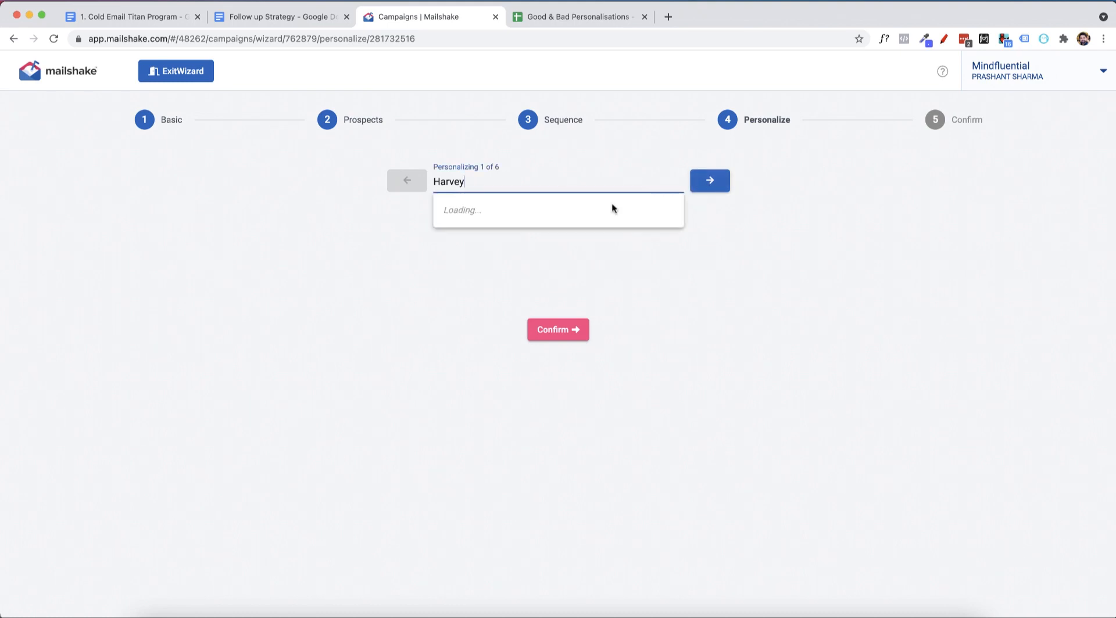
click(743, 293)
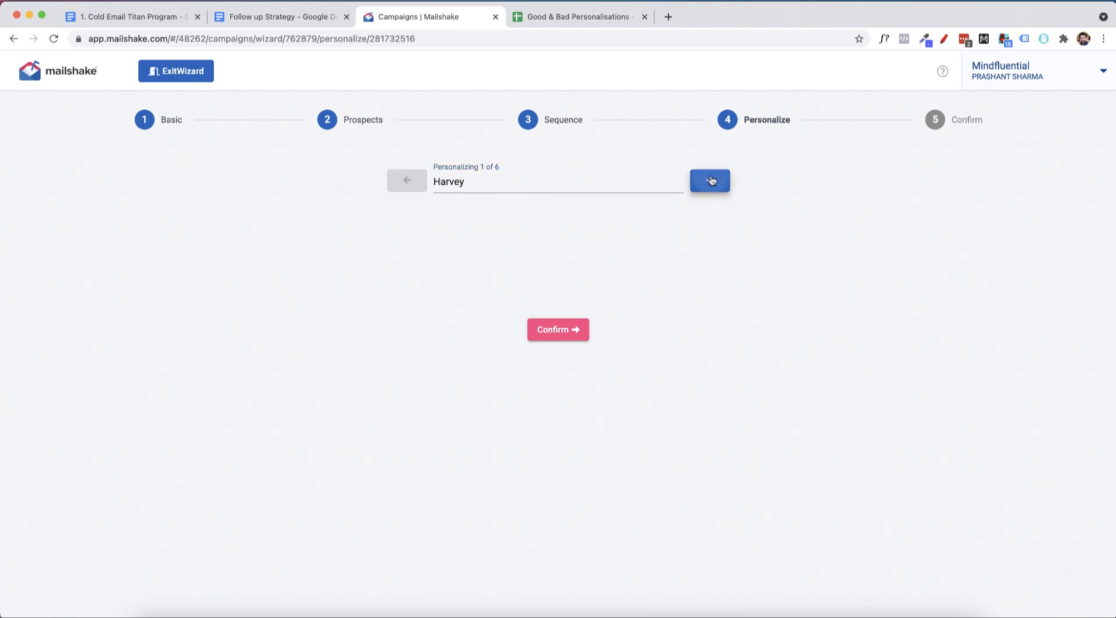
click(556, 329)
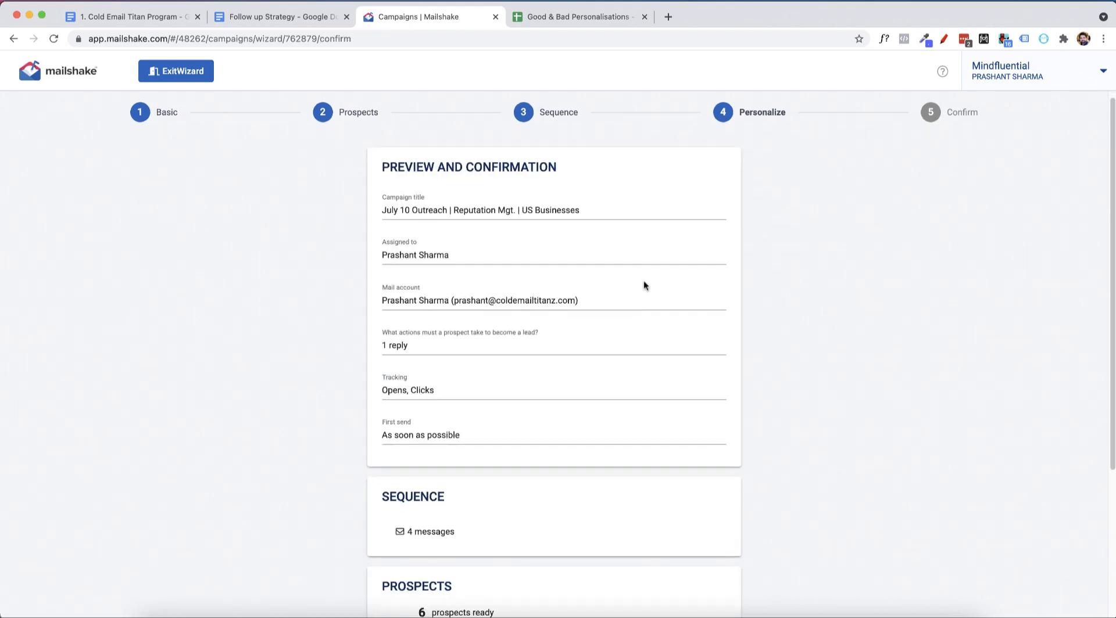
Review the campaign's settings, sequence and prospects on the confirmation page, and leave the wizard for a freshly reloaded dashboard.
scroll(643, 281, down, 5)
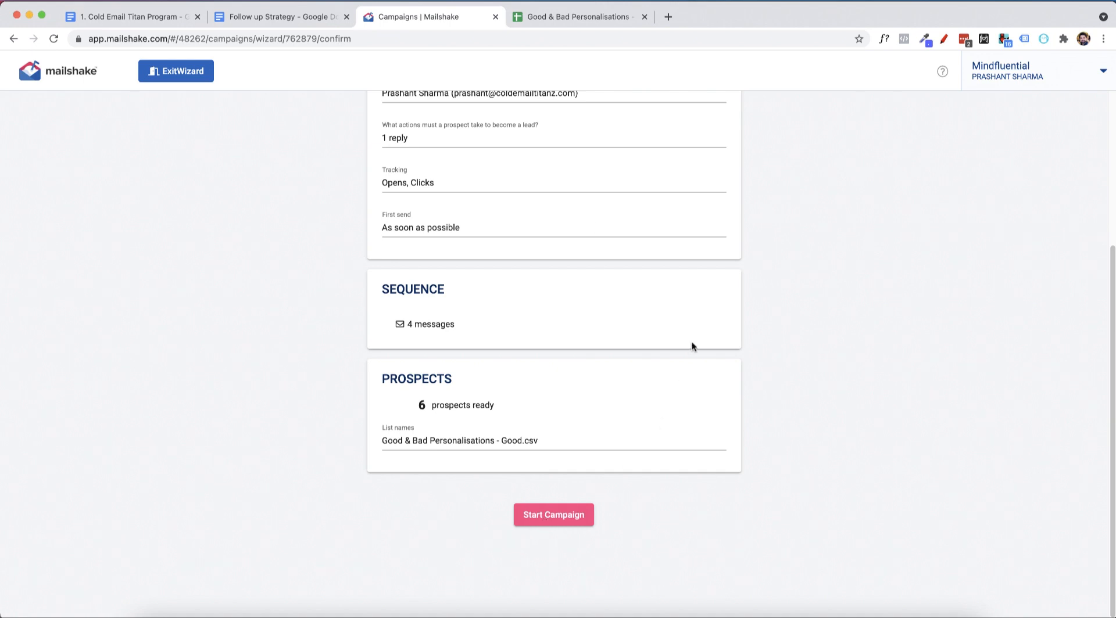
scroll(307, 376, up, 5)
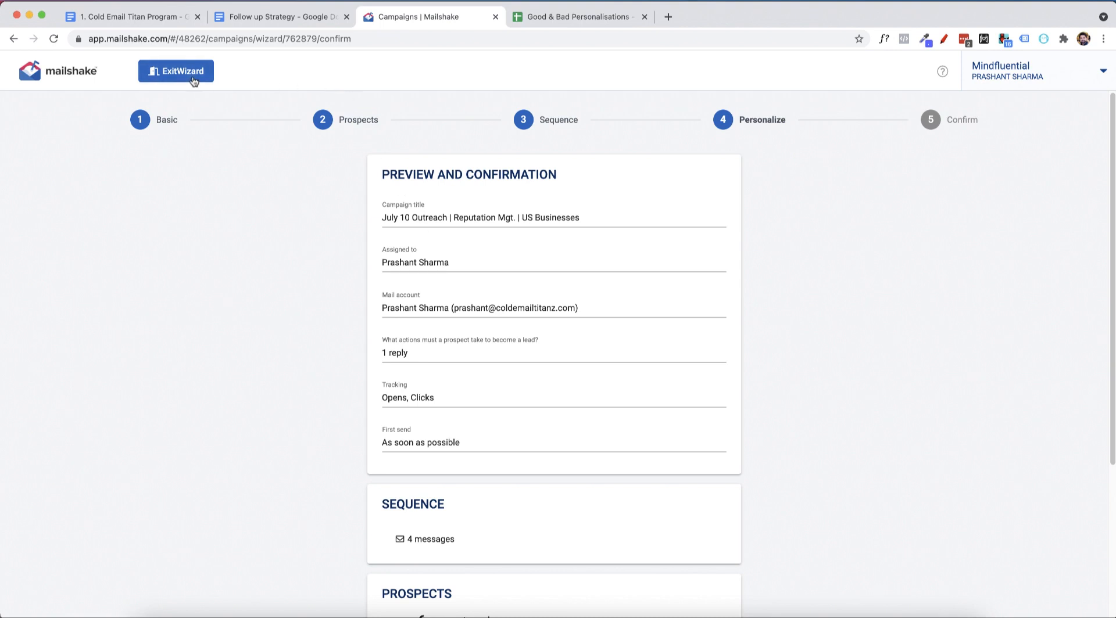
click(67, 79)
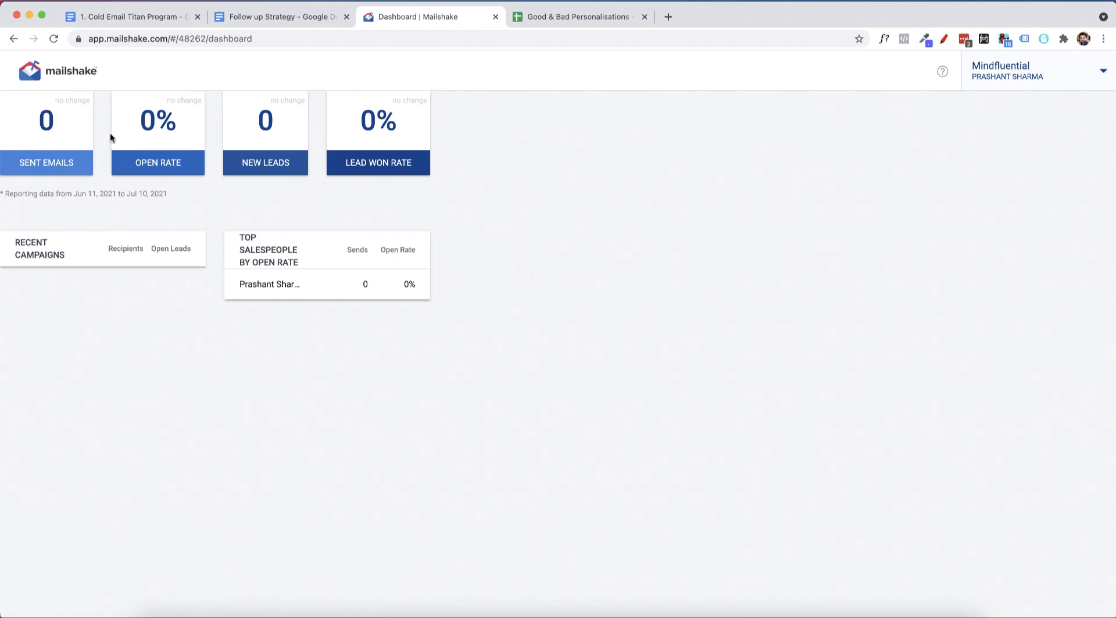
click(53, 39)
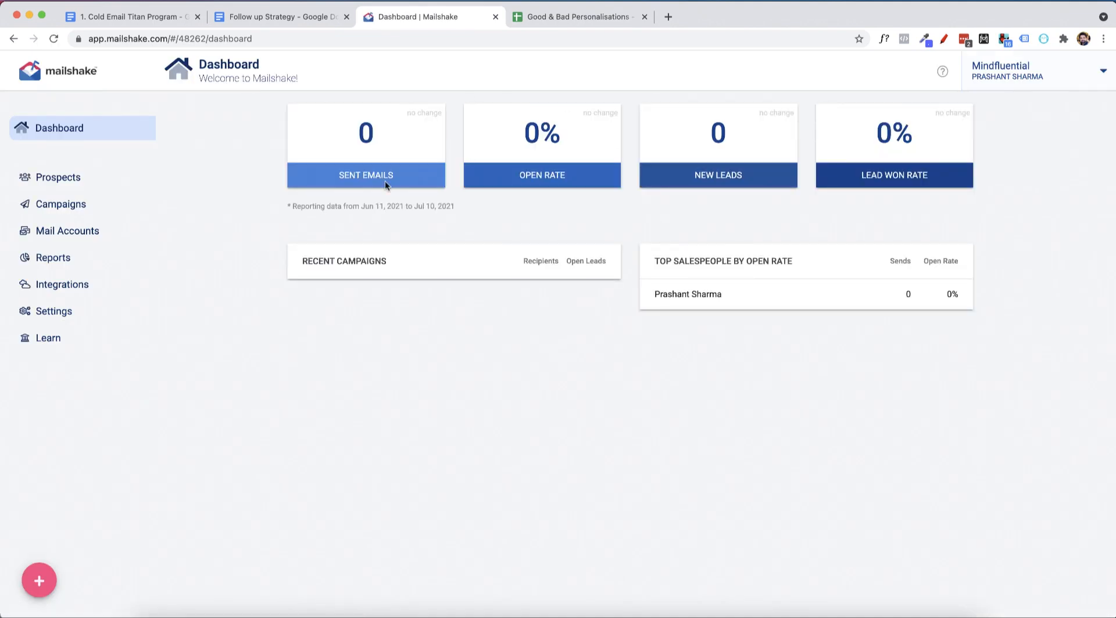
Examine the dashboard's sent emails, open rate, new leads and lead won rate, and open the team's campaign list.
double_click(407, 140)
drag(494, 157, 785, 132)
drag(872, 135, 917, 137)
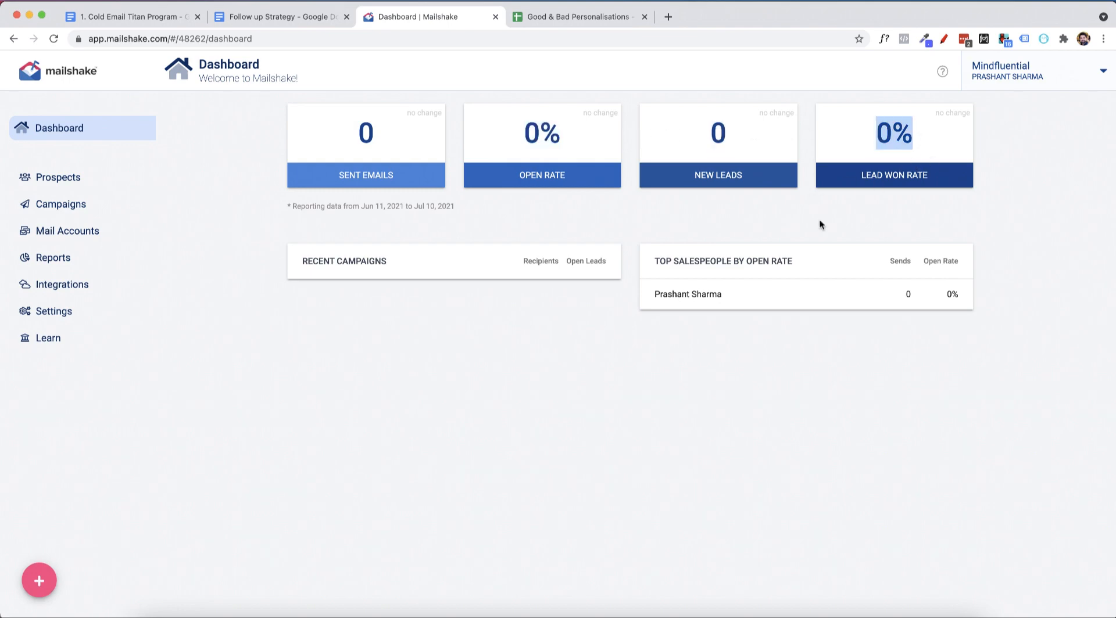
click(42, 211)
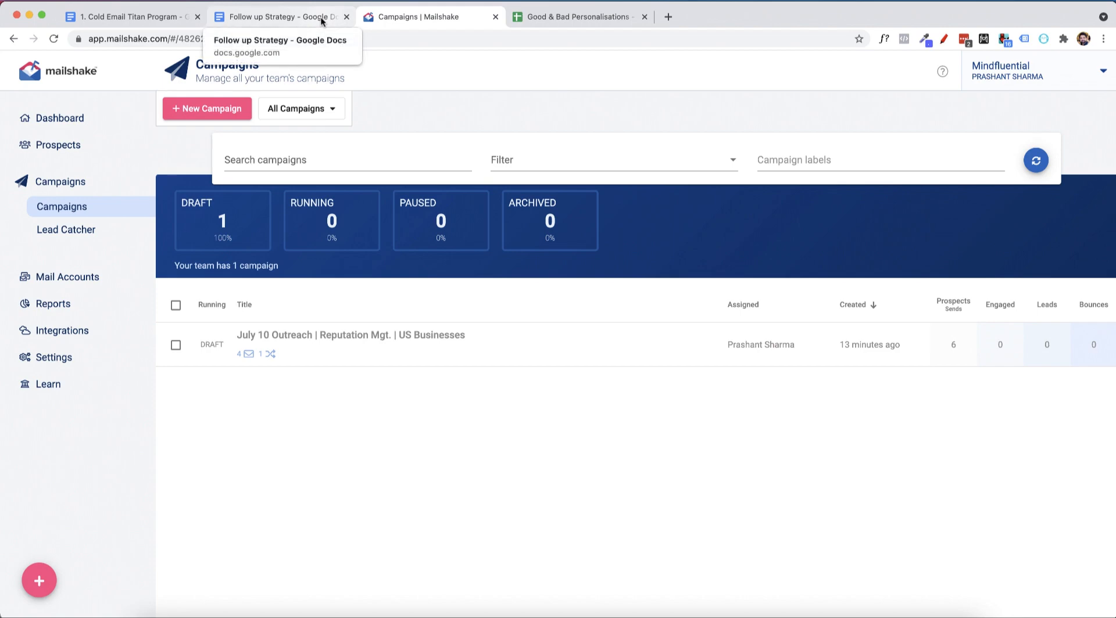
Switch to the Cold Email Titan Program document and highlight section 7, Sending The Campaigns & Automating your sending, in its table of contents.
click(140, 16)
scroll(542, 296, up, 5)
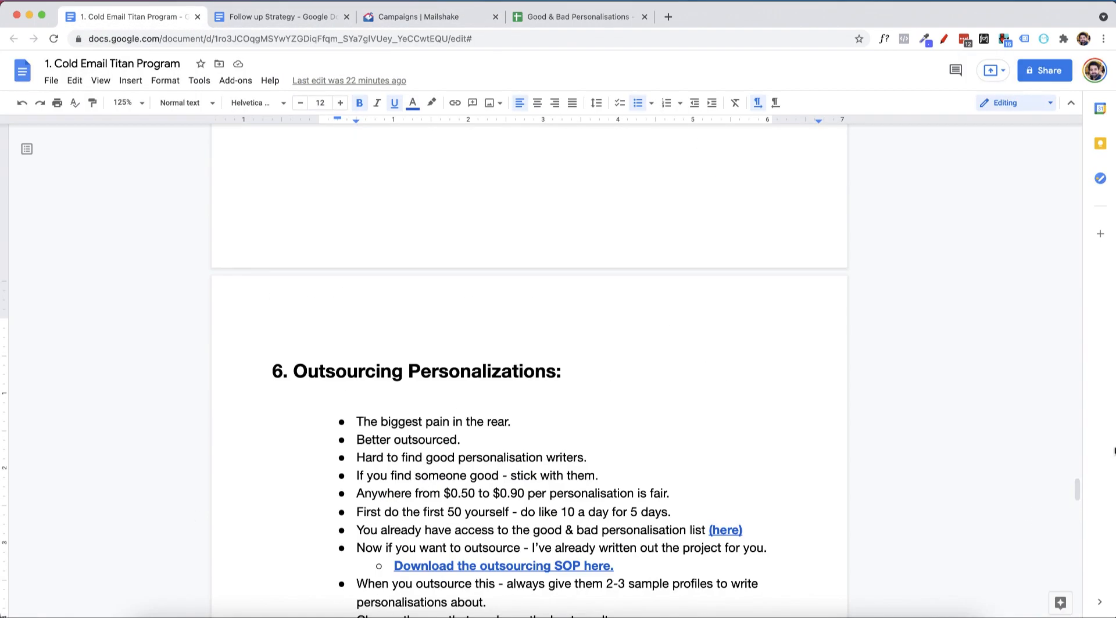
drag(1078, 491, 1055, 192)
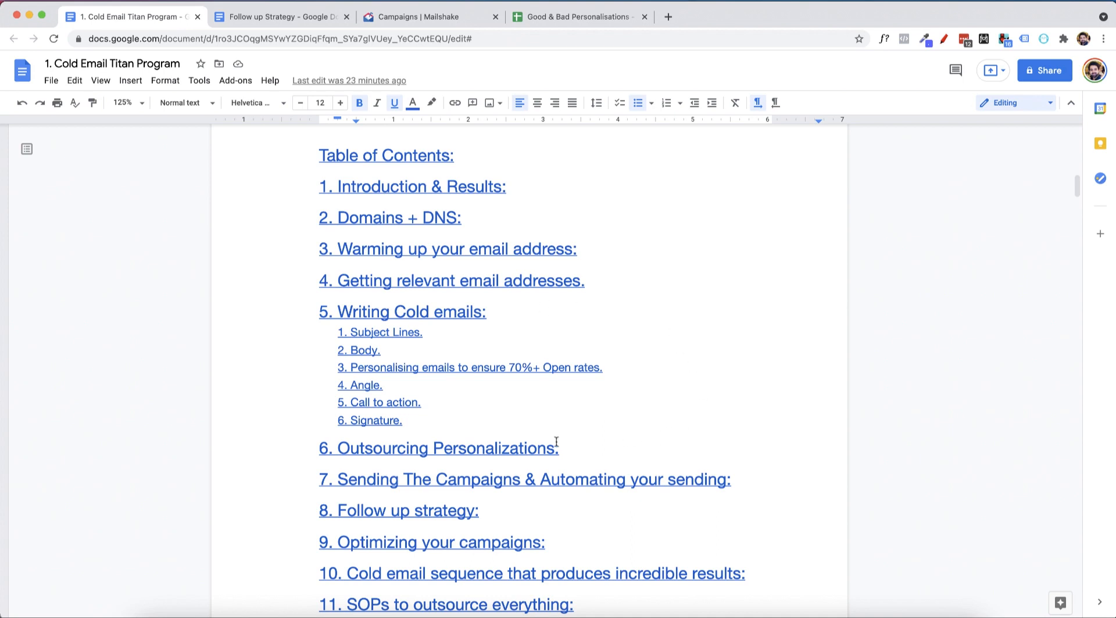
scroll(561, 446, down, 2)
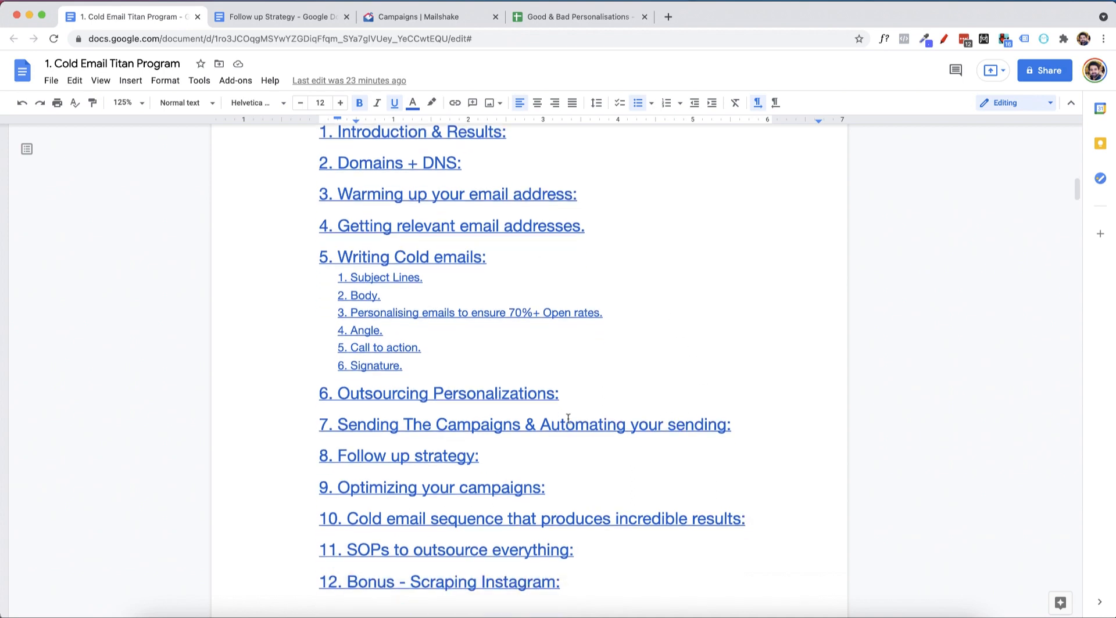
click(734, 426)
drag(731, 427, 309, 431)
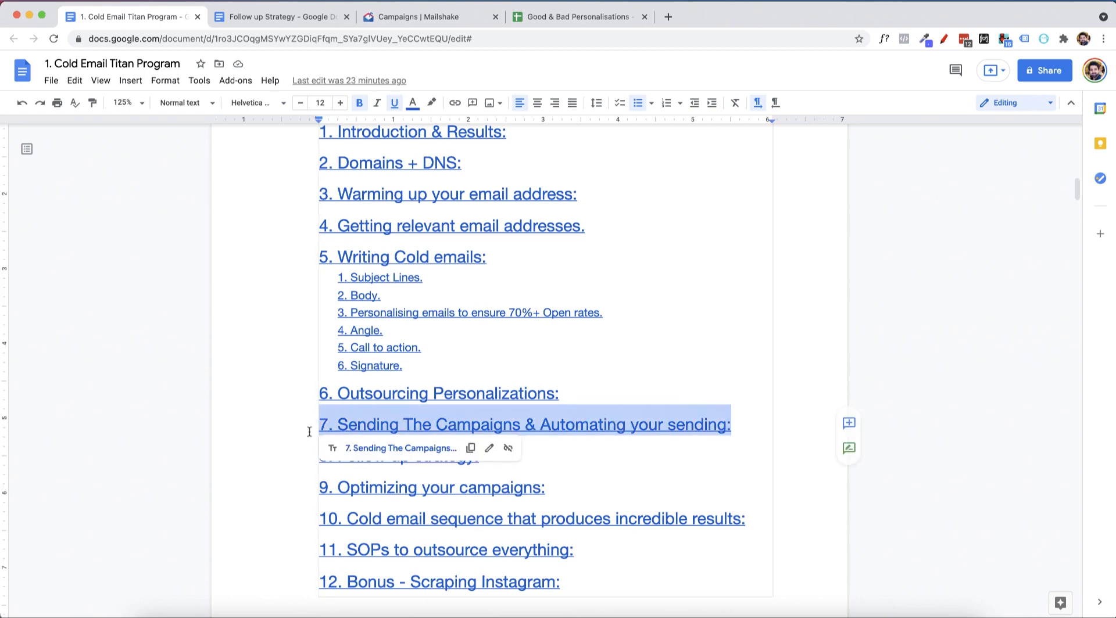
click(950, 350)
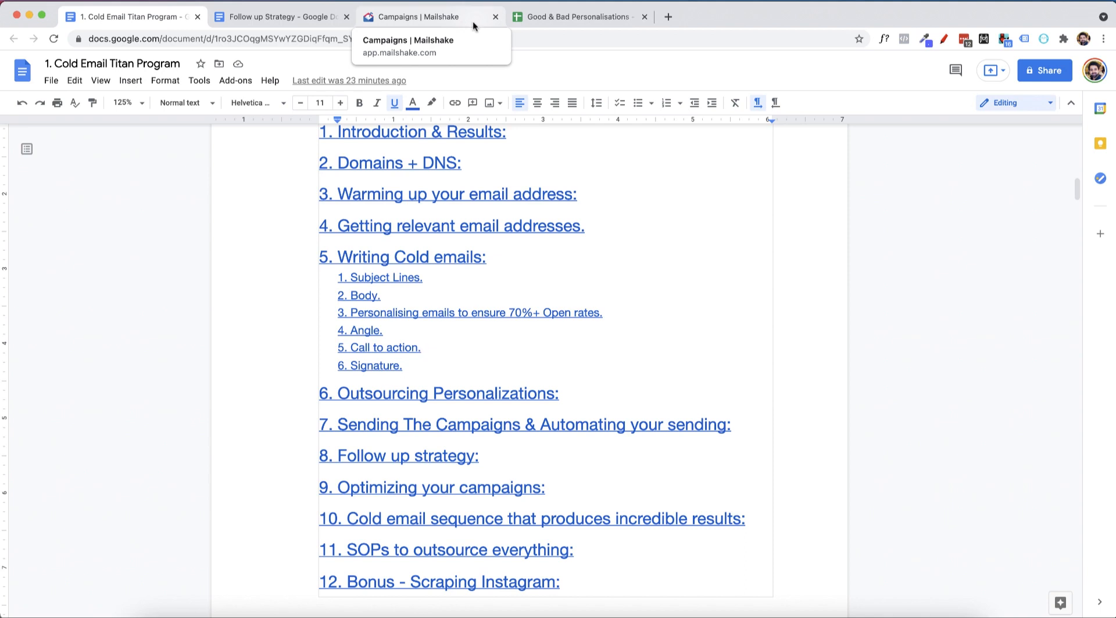
Look through the remaining table of contents entries, from Follow up strategy to Bonus - Scraping Instagram.
scroll(694, 359, down, 3)
click(883, 358)
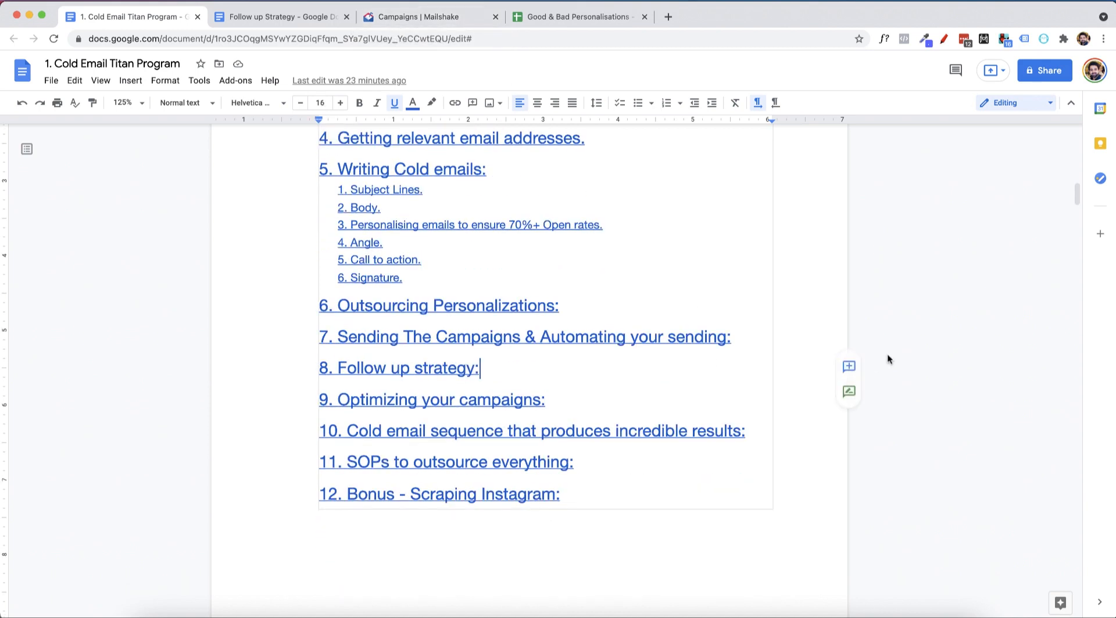
click(778, 494)
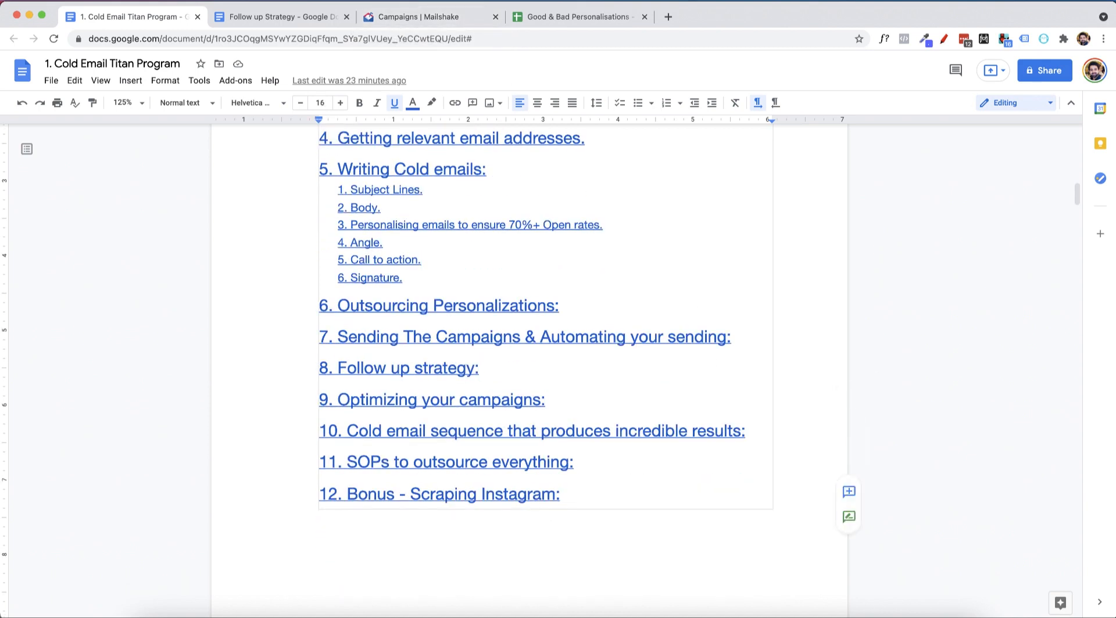
click(567, 570)
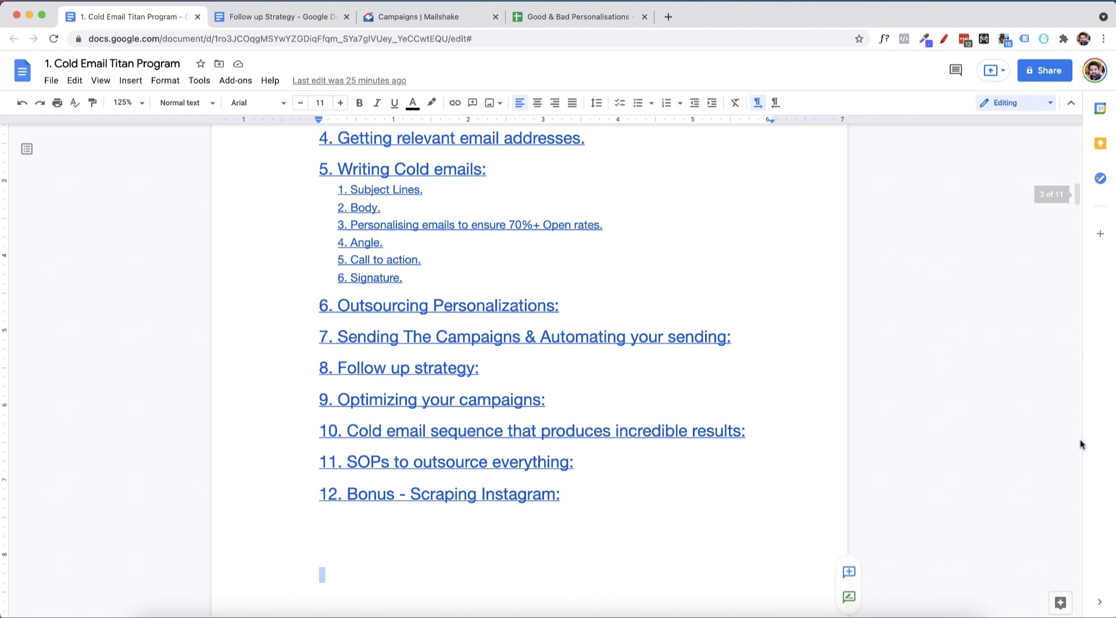
Find section 8, Follow up strategy, in the document body and review its main email and follow-up timing points.
scroll(994, 419, down, 15)
scroll(993, 420, down, 20)
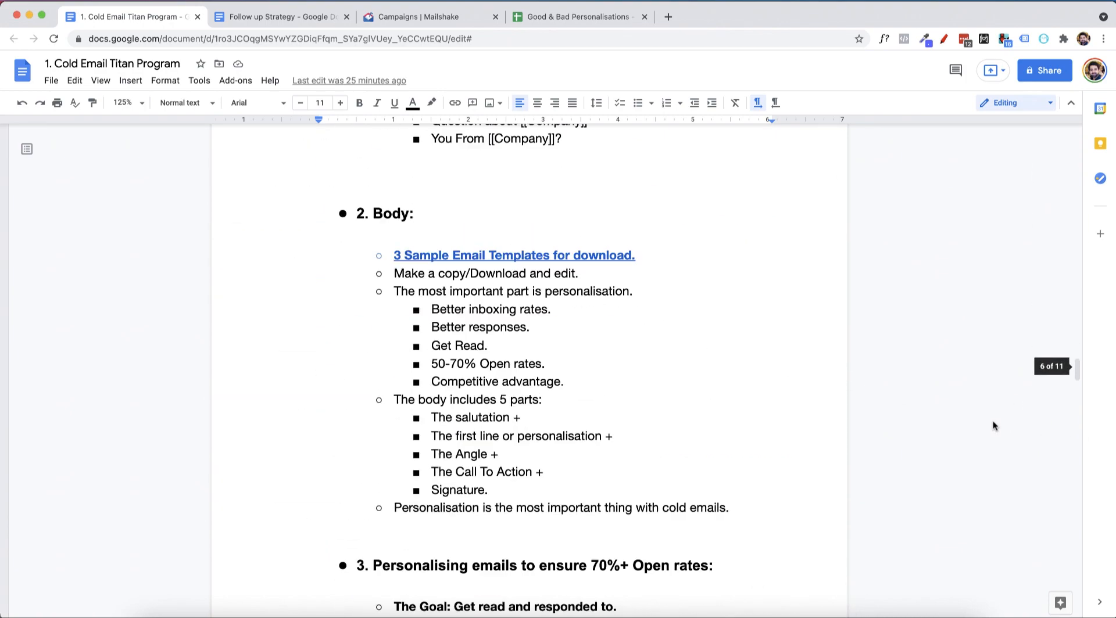
scroll(992, 426, down, 20)
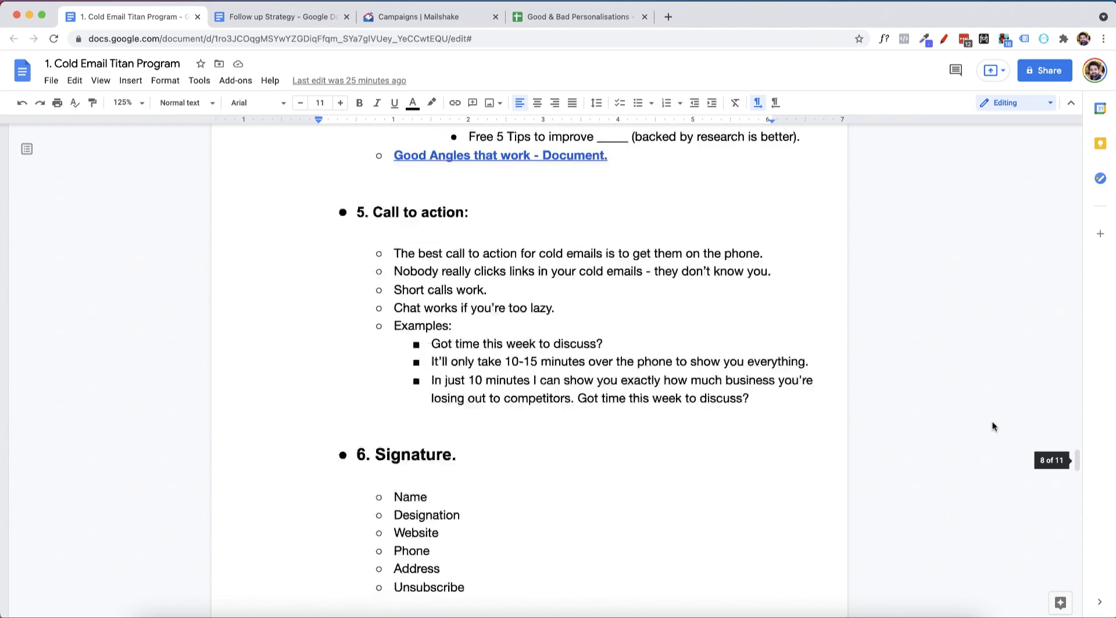
scroll(992, 428, down, 20)
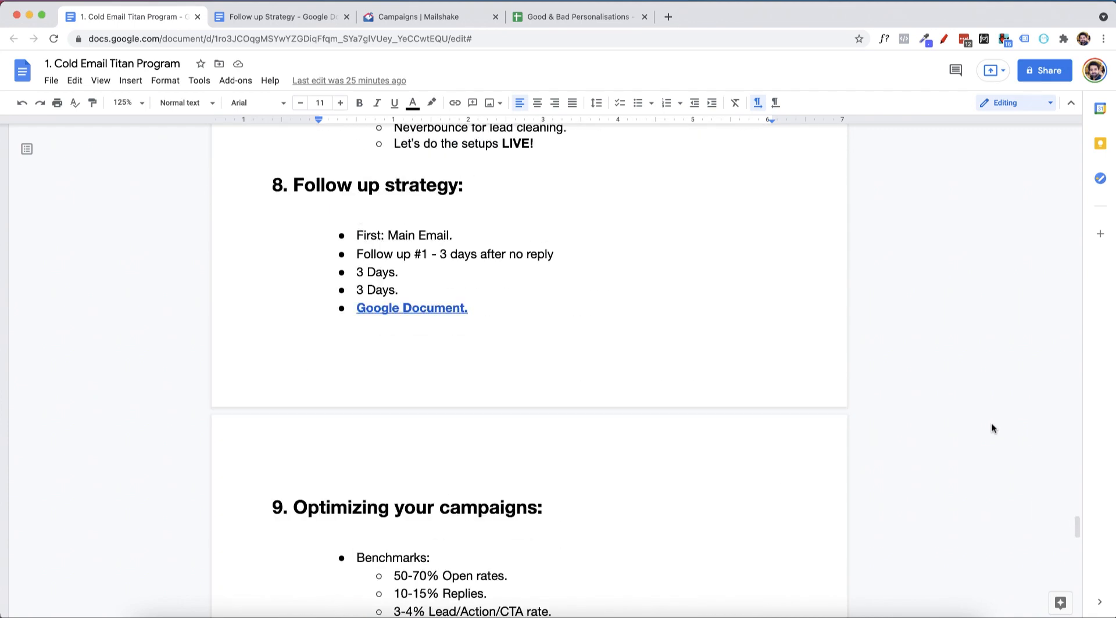
drag(433, 295, 302, 223)
click(577, 339)
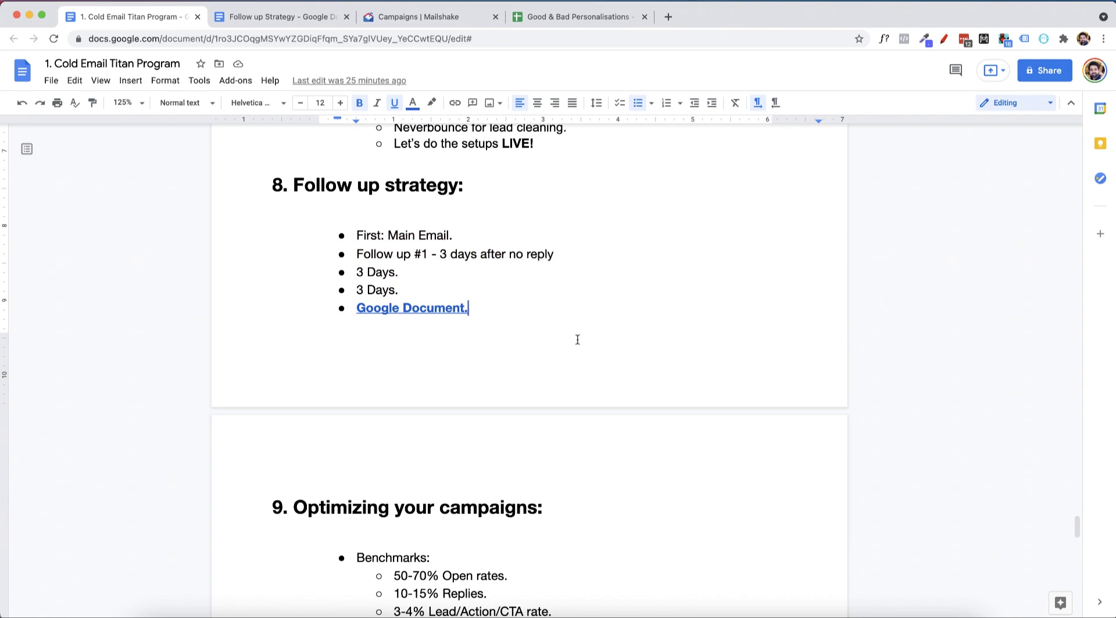